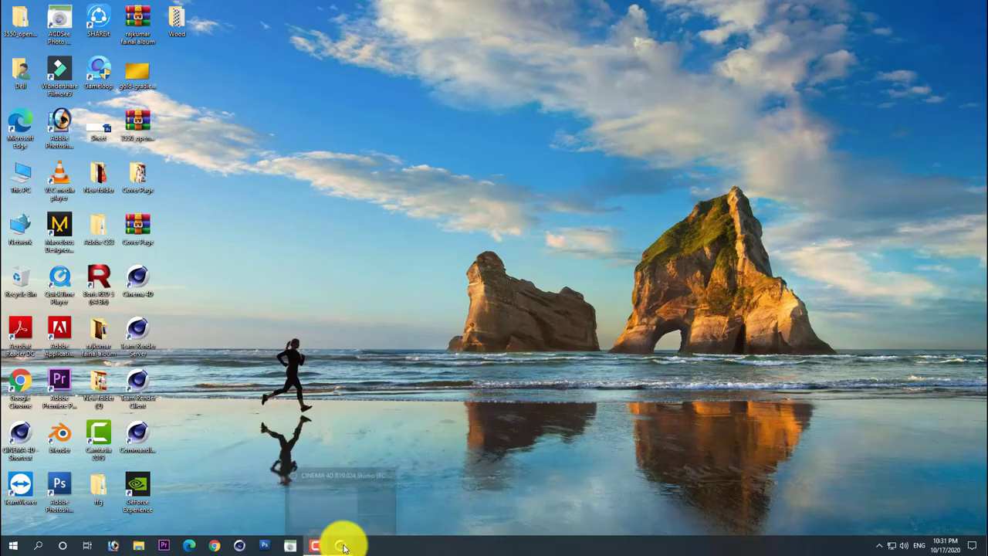
Step: Bring Cinema 4D back on screen and orbit the empty Perspective view
left_click(341, 544)
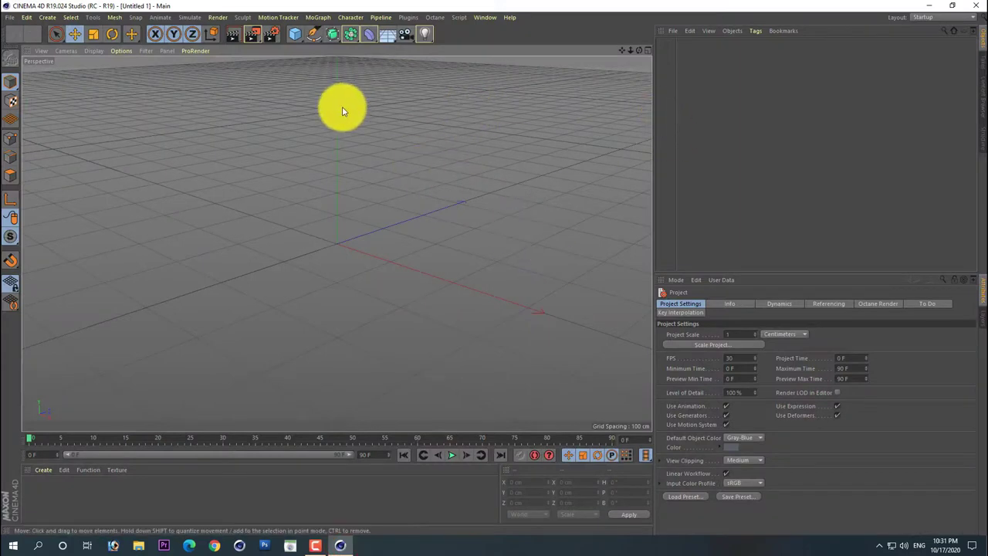
mouse_move(640, 49)
left_mouse_down()
mouse_move(495, 268)
mouse_move(597, 85)
mouse_move(494, 266)
left_mouse_up()
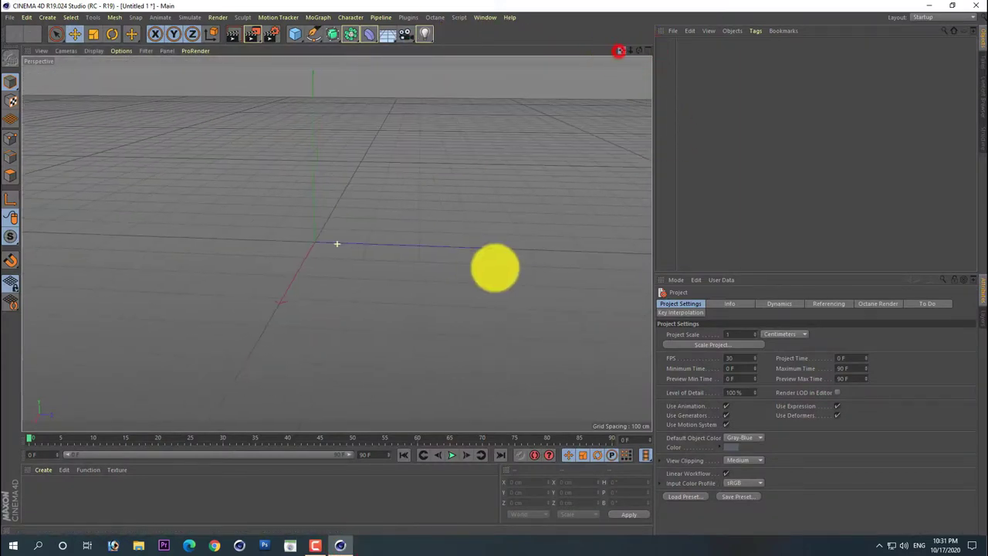
Step: Add a cube, flatten it into a plate and stretch it along Z and X
left_click(294, 37)
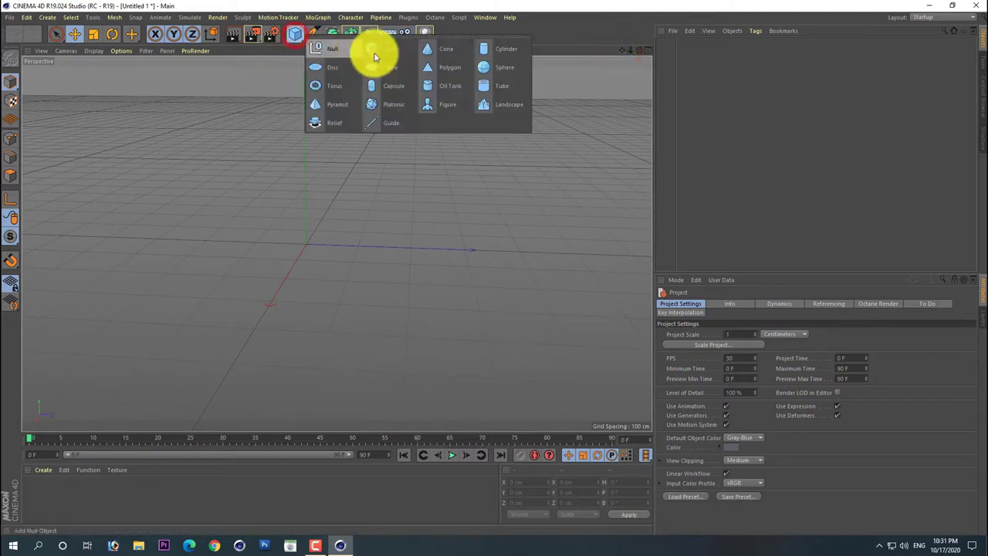
left_click(386, 52)
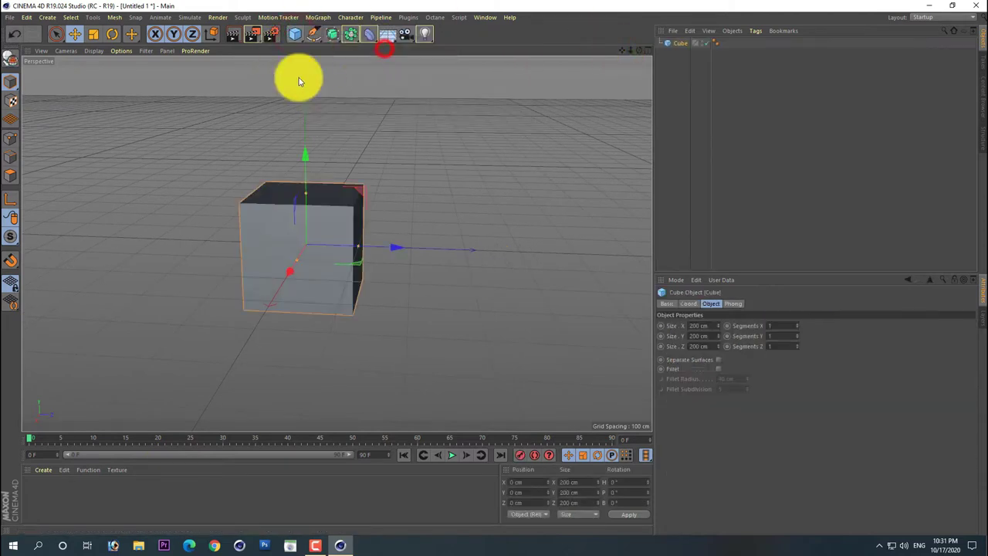
left_click_drag(307, 196, 311, 248)
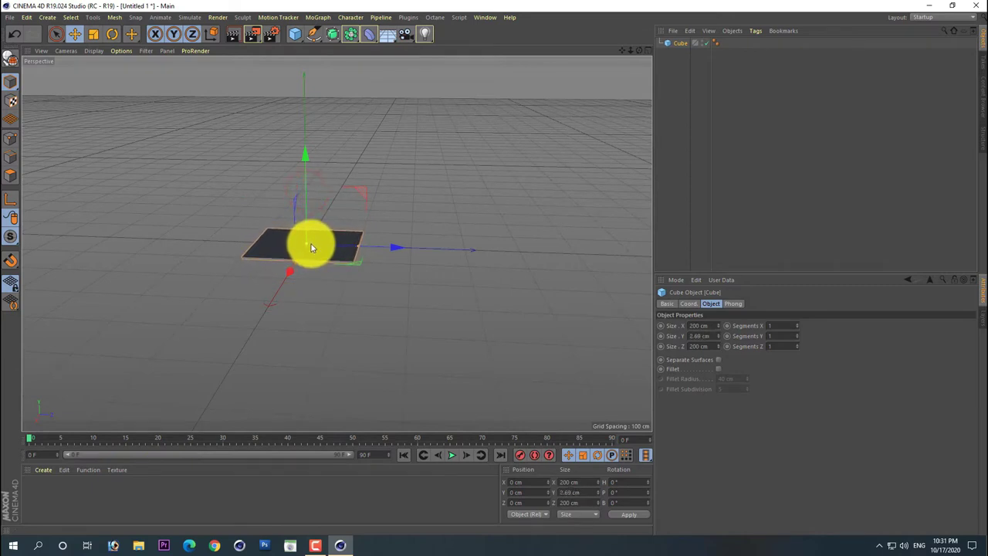
left_click_drag(358, 250, 432, 252)
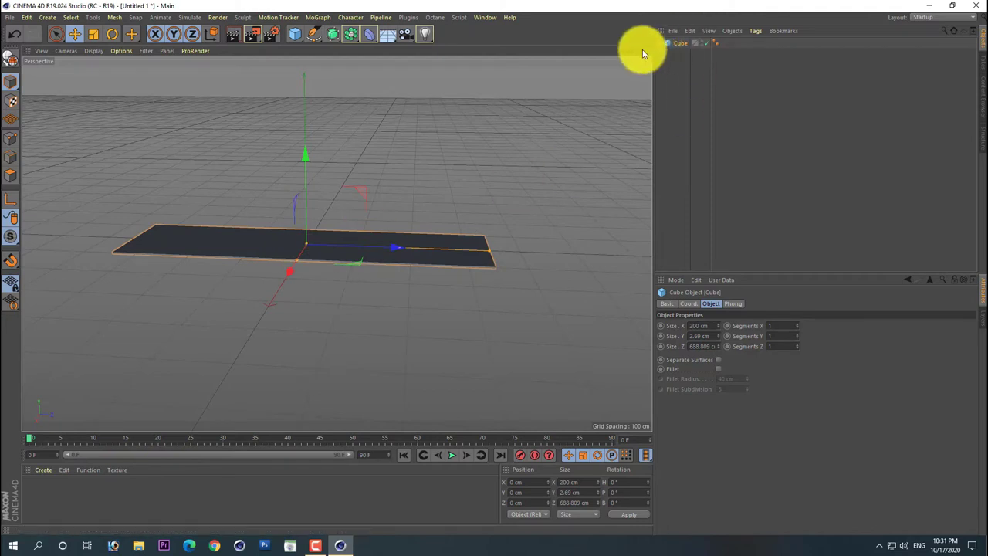
left_click_drag(642, 51, 628, 48)
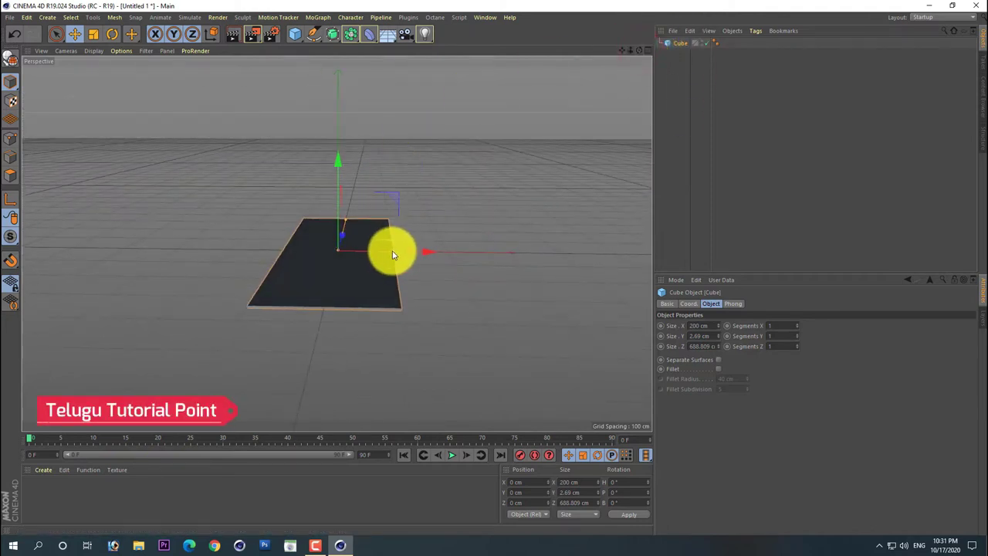
left_click_drag(392, 254, 635, 229)
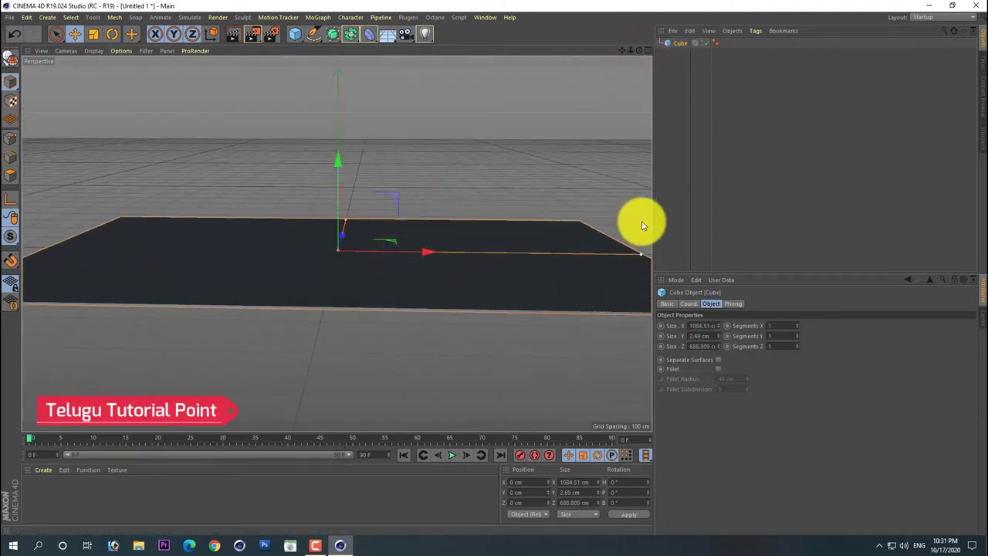
left_click_drag(430, 253, 379, 253)
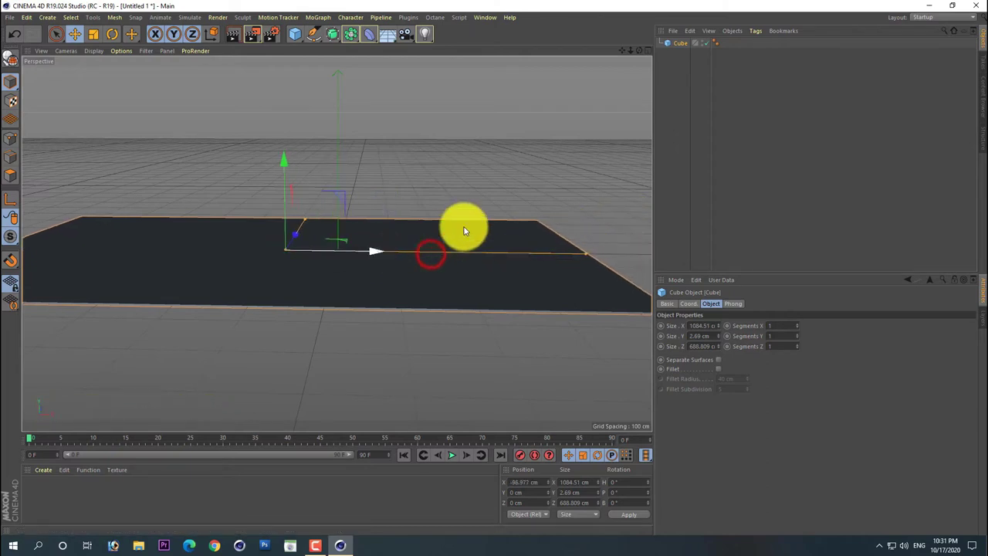
Step: Fine-tune the plate into a thin slab about 1105 × 689 cm, then deselect it
mouse_move(639, 48)
left_mouse_down()
mouse_move(495, 268)
mouse_move(557, 223)
left_mouse_up()
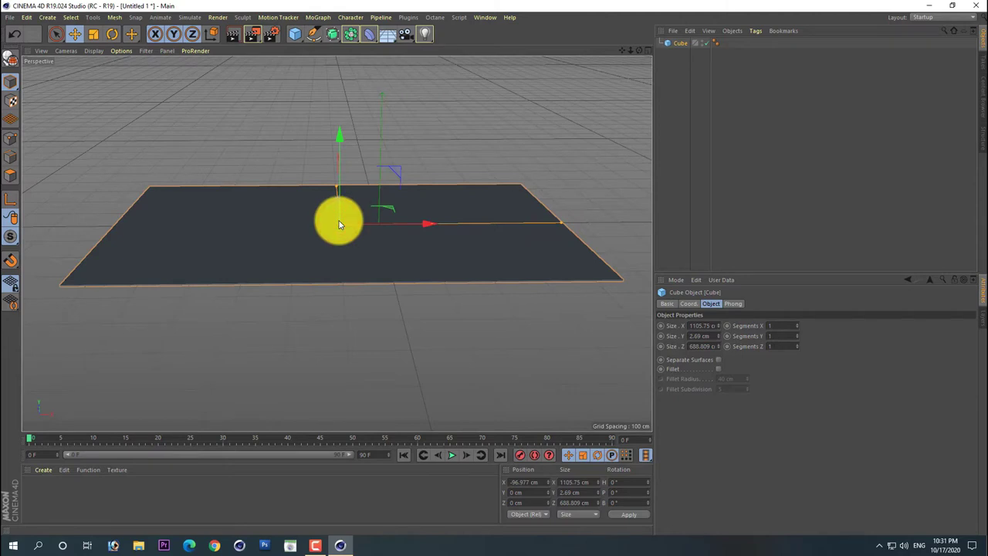
left_click_drag(339, 223, 340, 226)
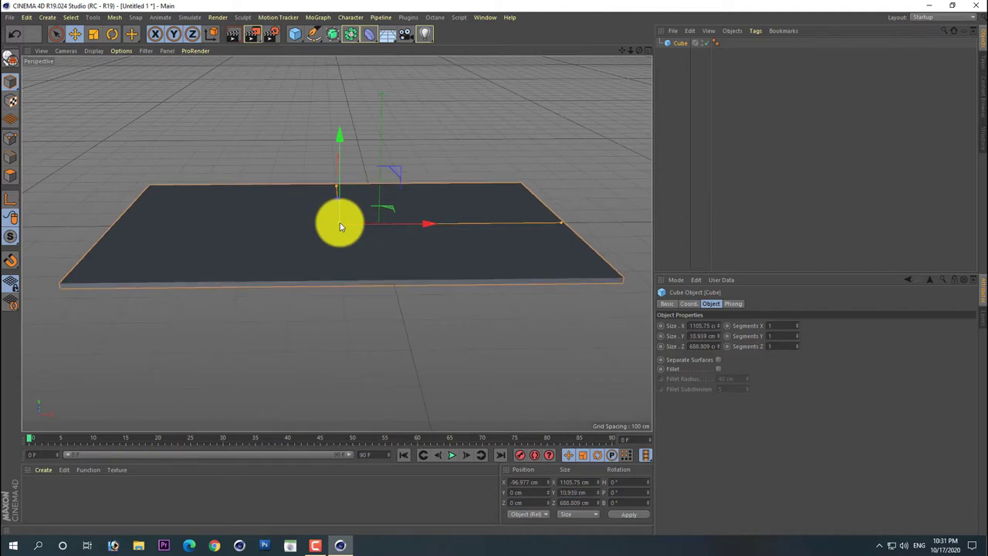
left_click_drag(340, 226, 339, 226)
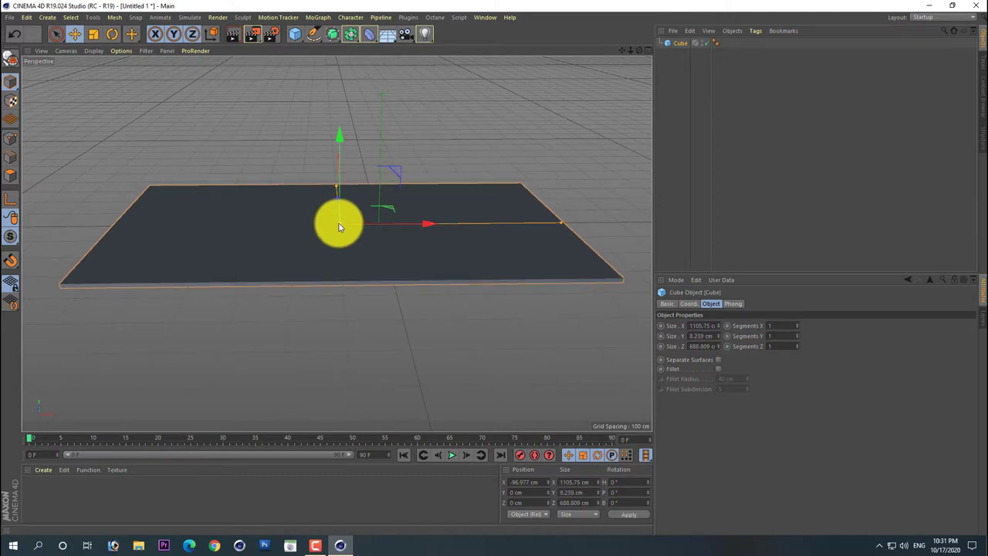
left_click(667, 144)
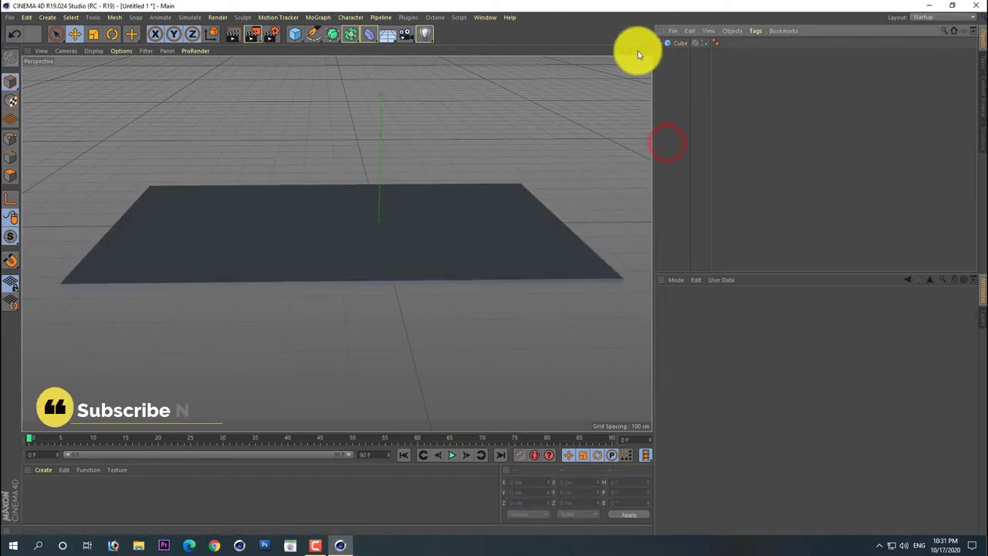
left_click_drag(638, 50, 495, 268)
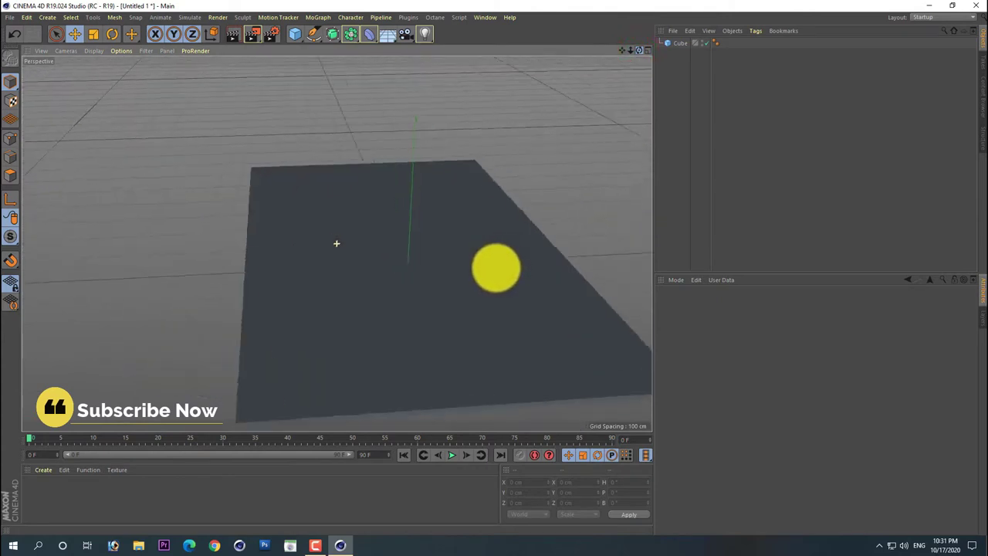
left_click_drag(494, 268, 674, 115)
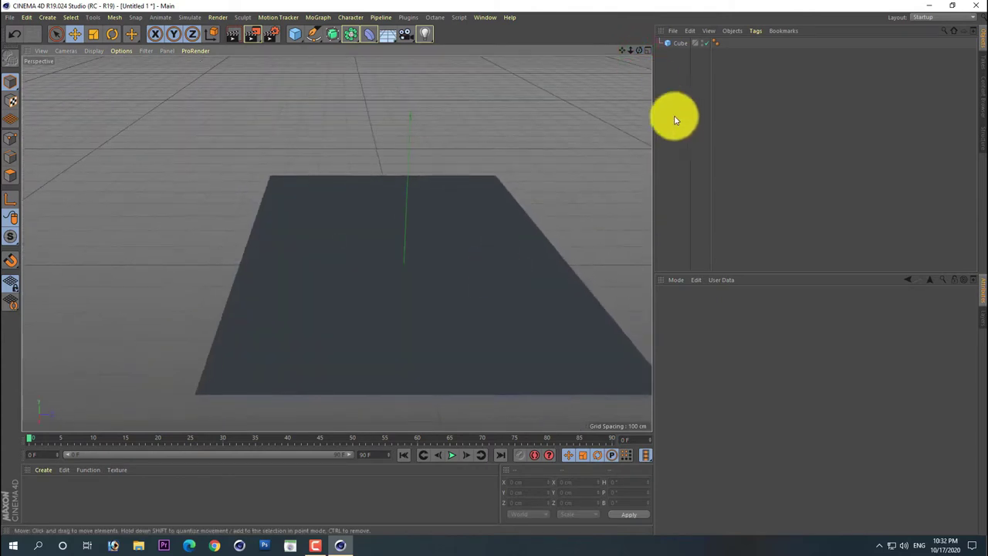
Step: Add Cube.1 and resize it in Front view to about 110 × 189 × 200 cm at Y 99.15 cm
left_click(670, 108)
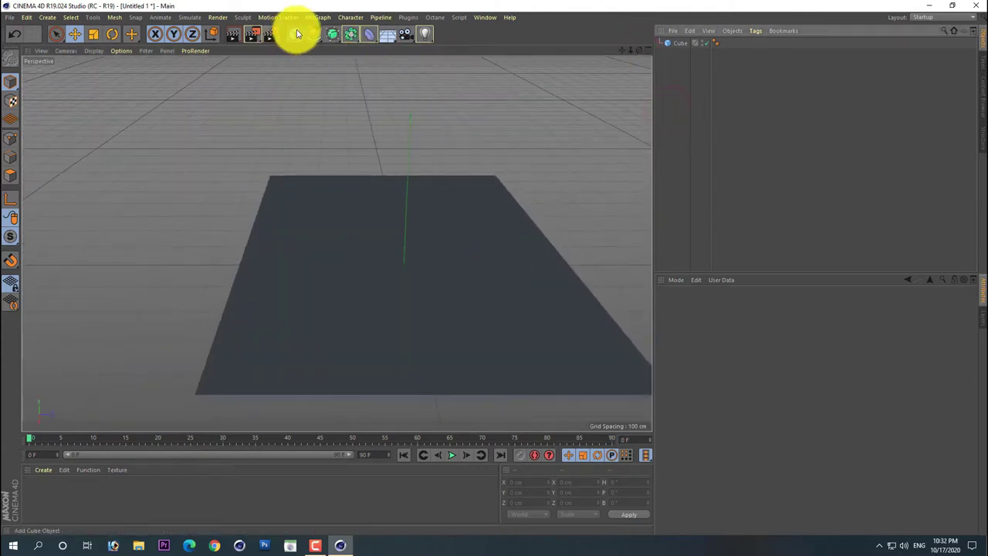
left_click_drag(296, 33, 380, 50)
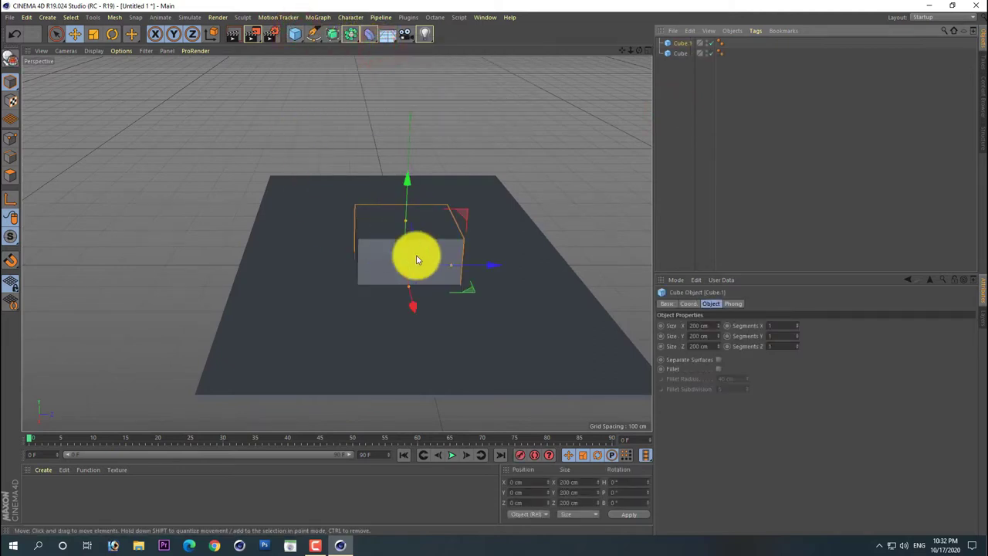
mouse_move(409, 200)
left_mouse_down()
mouse_move(408, 88)
mouse_move(399, 114)
left_mouse_up()
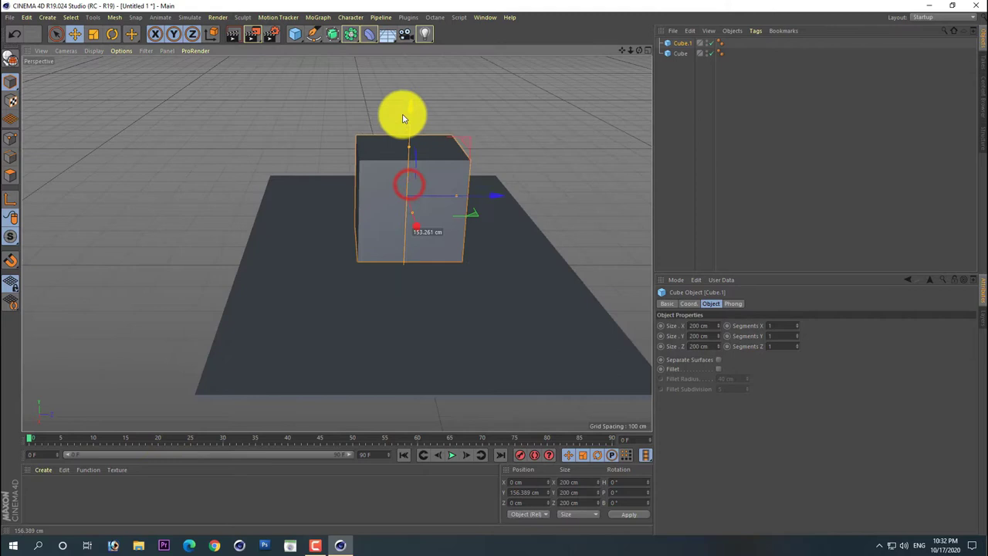
middle_click(472, 139)
middle_click(486, 342)
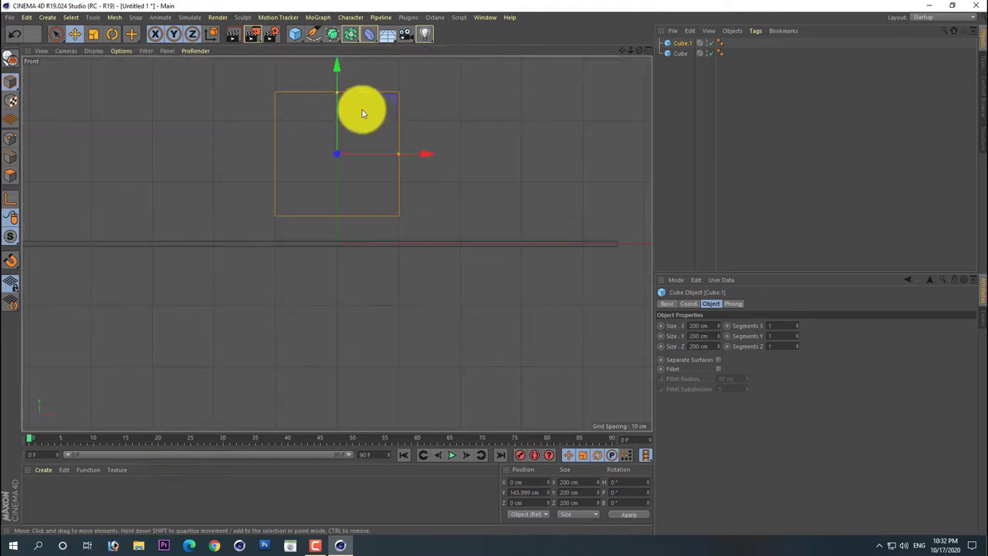
mouse_move(397, 154)
left_mouse_down()
mouse_move(358, 158)
mouse_move(384, 159)
left_mouse_up()
left_click_drag(334, 68, 336, 94)
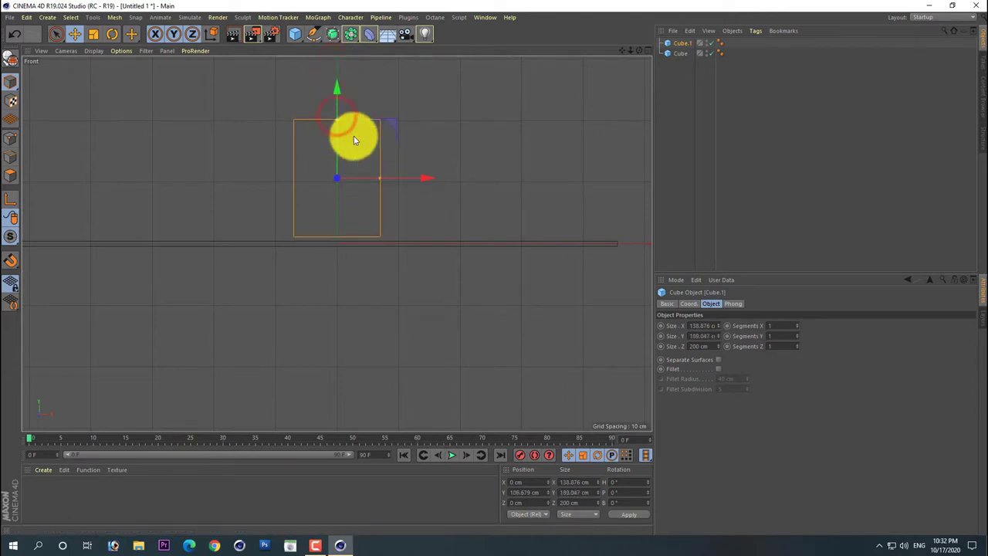
left_click_drag(384, 182, 373, 177)
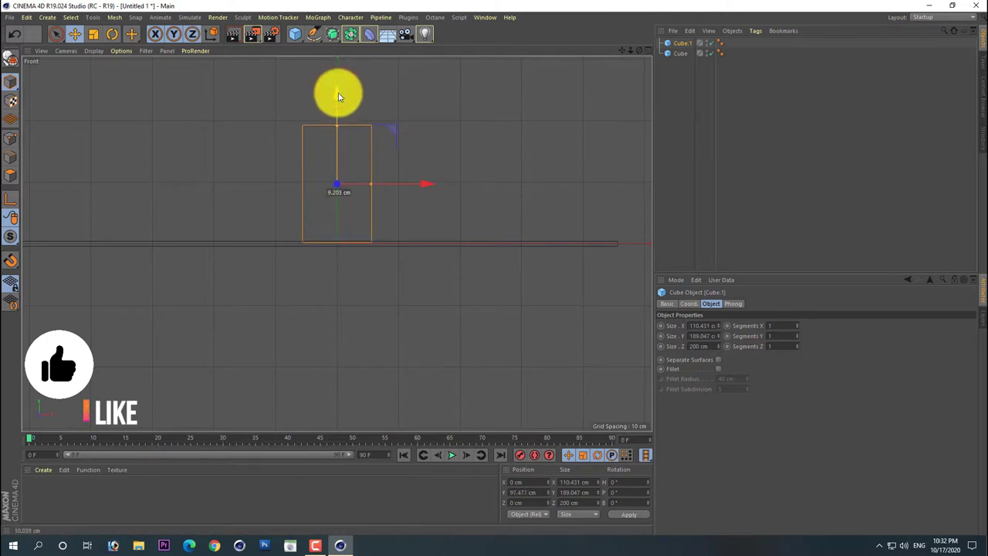
middle_click(438, 81)
middle_click(263, 172)
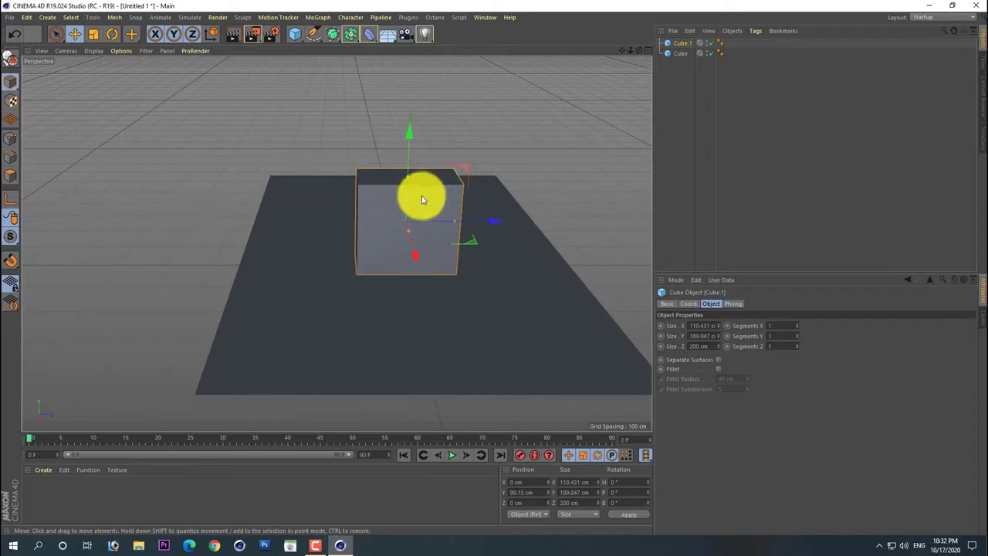
Step: Thin Cube.1 into a slim upright post about 12.2 × 167.5 × 85.6 cm on the slab
left_click_drag(459, 218, 444, 219)
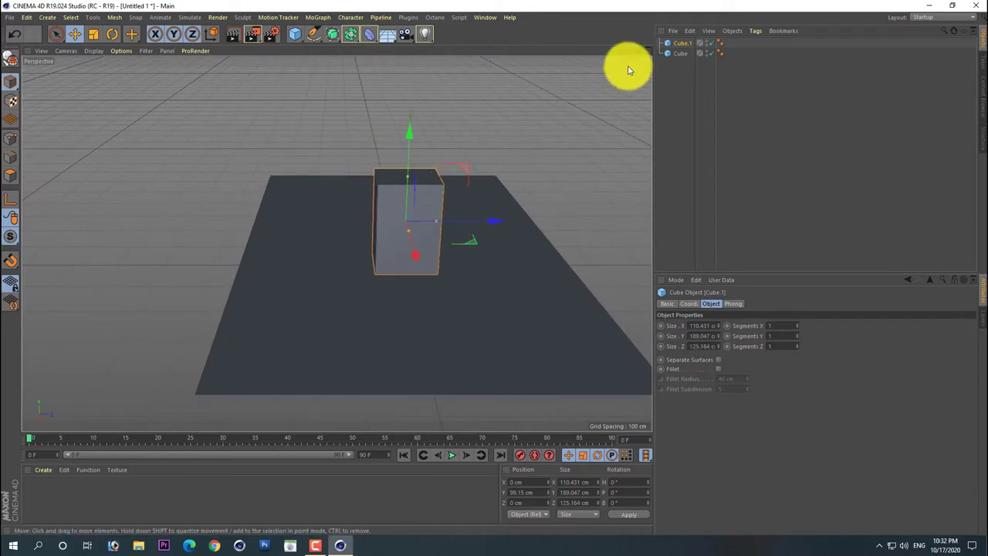
left_click_drag(638, 51, 497, 264)
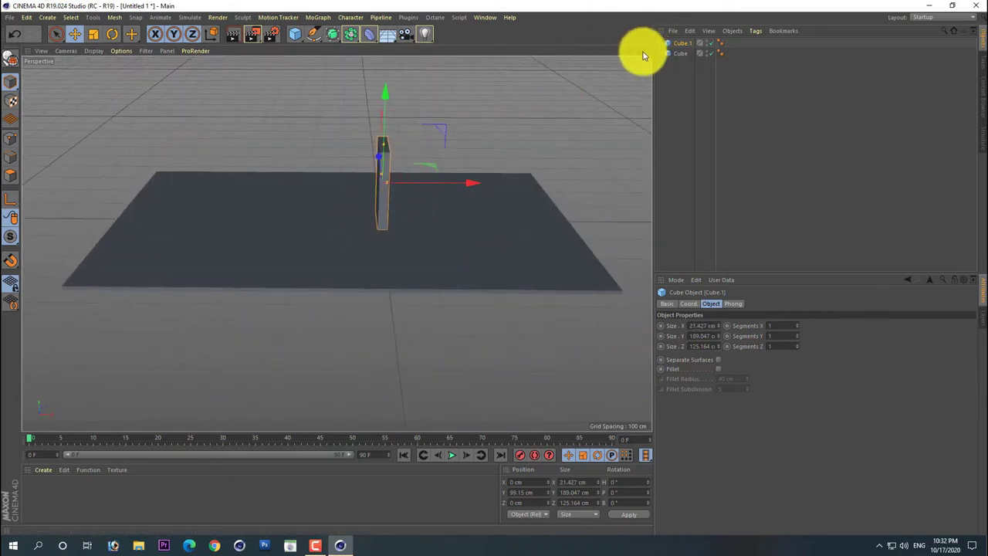
mouse_move(638, 51)
left_mouse_down()
mouse_move(486, 269)
mouse_move(482, 199)
mouse_move(429, 219)
left_mouse_up()
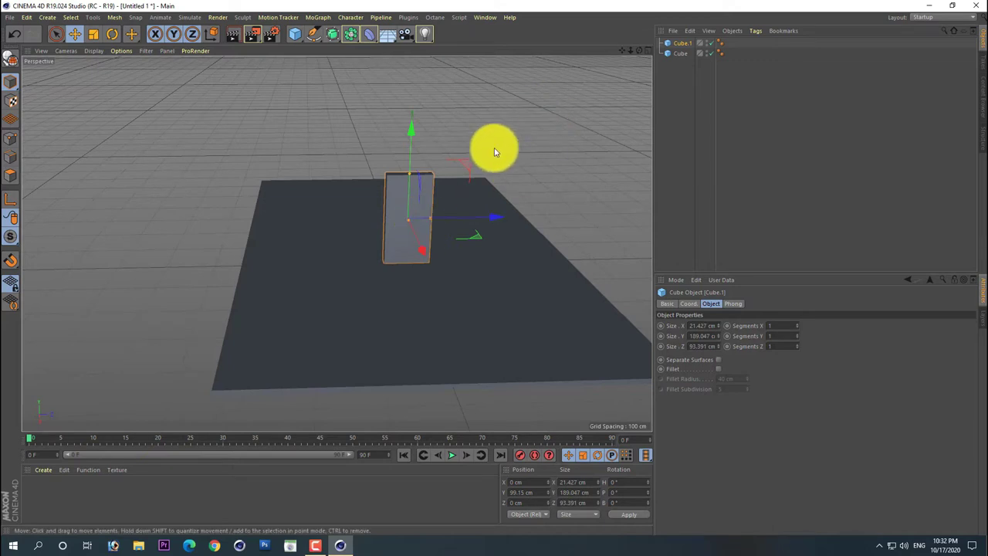
left_click_drag(494, 267, 398, 171, "alt")
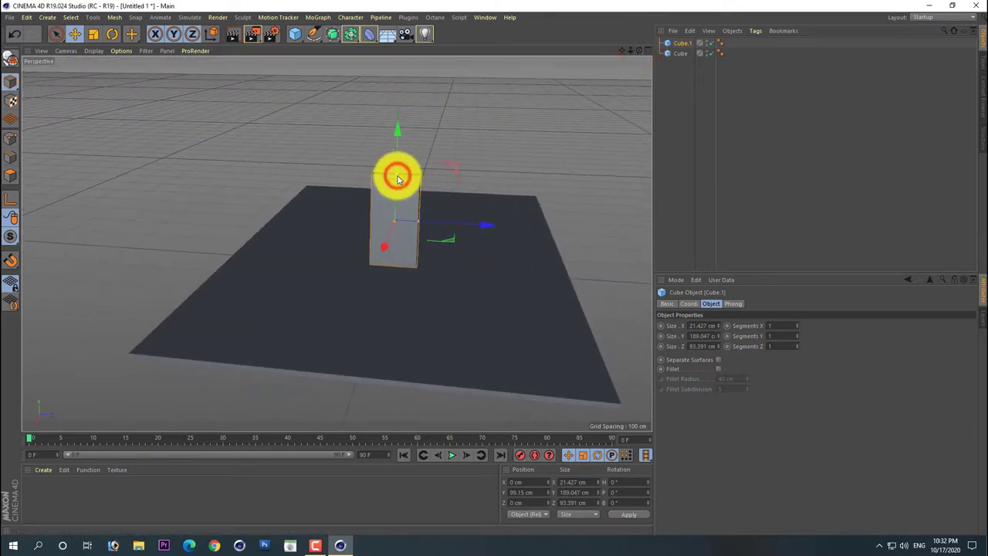
left_click(422, 236)
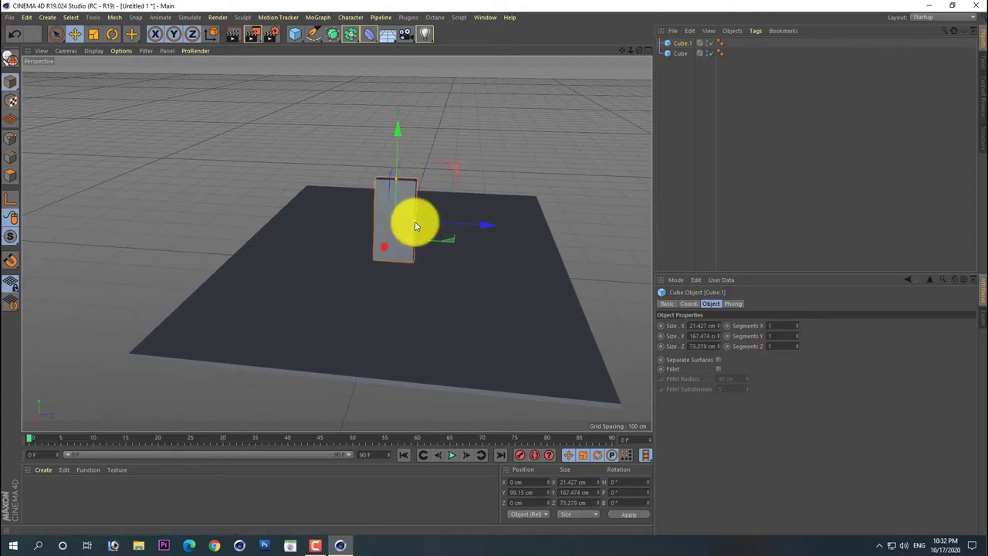
middle_click(473, 167)
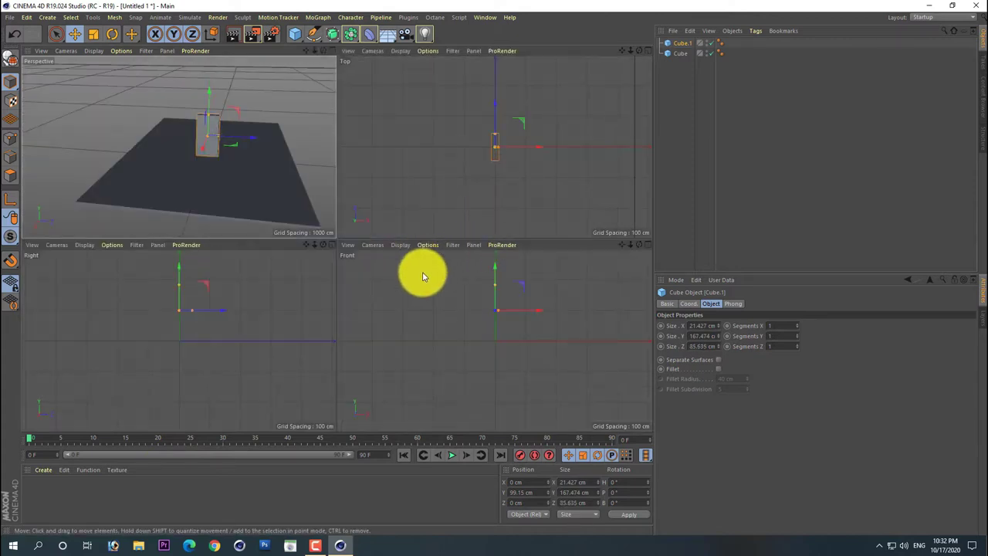
middle_click(430, 281)
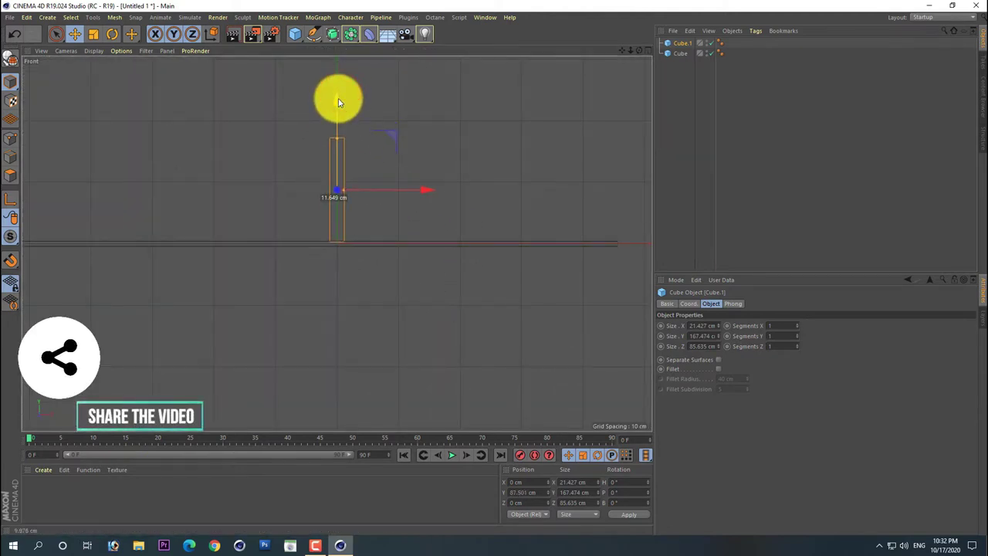
middle_click(388, 101)
middle_click(247, 174)
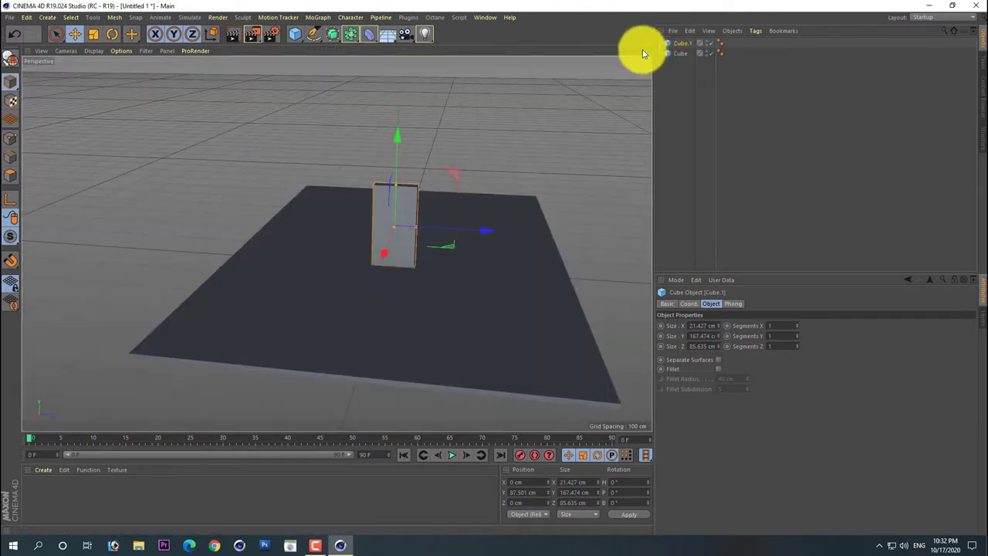
mouse_move(643, 54)
left_mouse_down()
mouse_move(404, 176)
mouse_move(342, 176)
mouse_move(344, 229)
left_mouse_up()
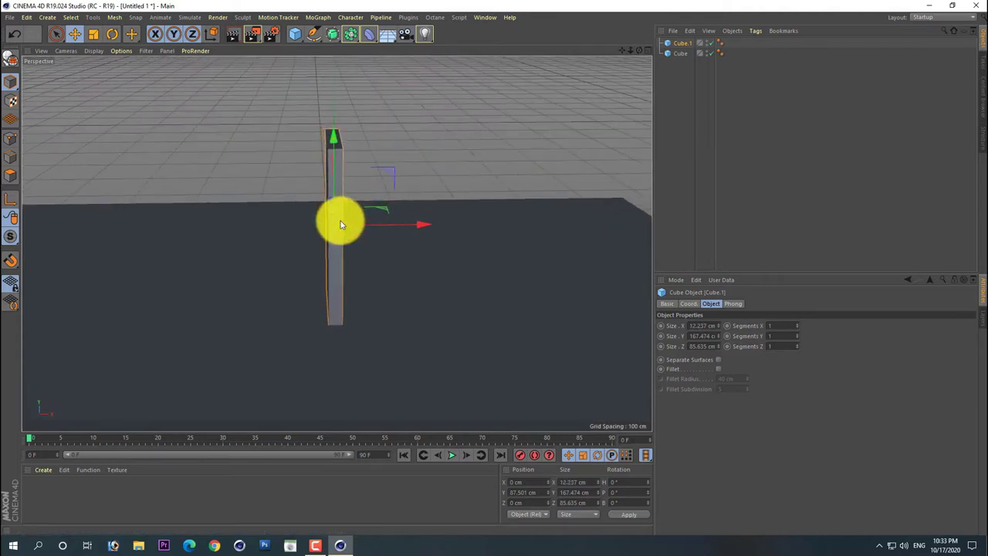
Step: Add a cylinder, raise it above the slab, and set its orientation to -X
left_click(662, 86)
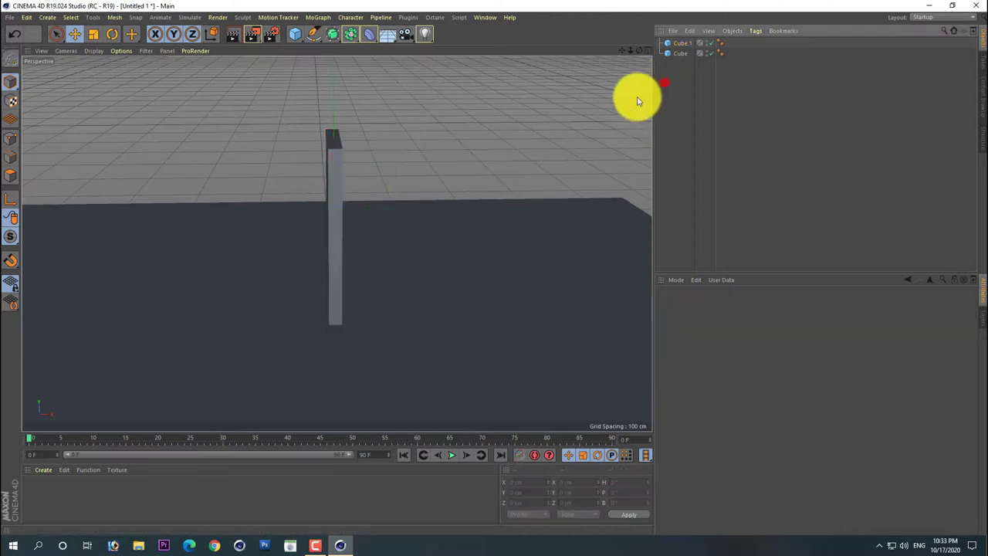
left_click(291, 33)
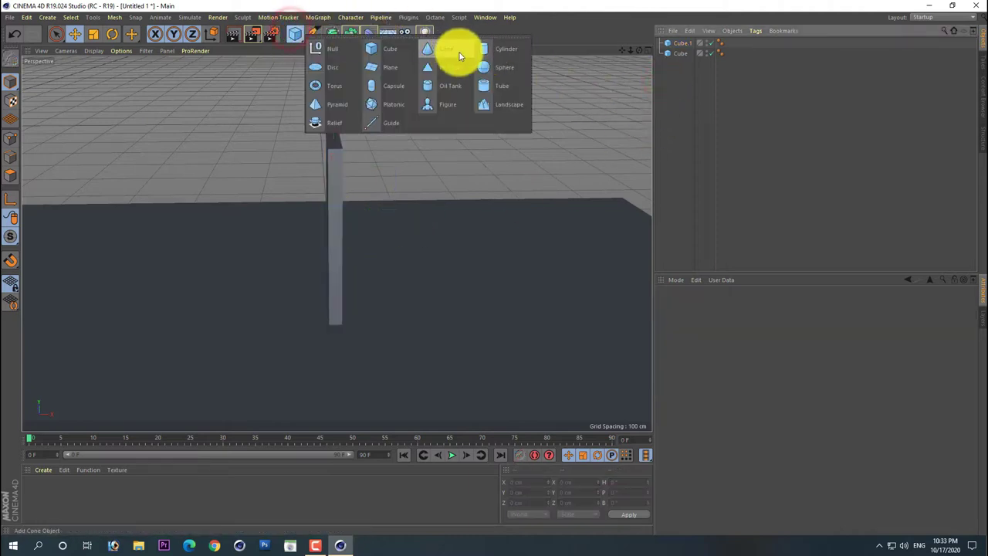
left_click(494, 55)
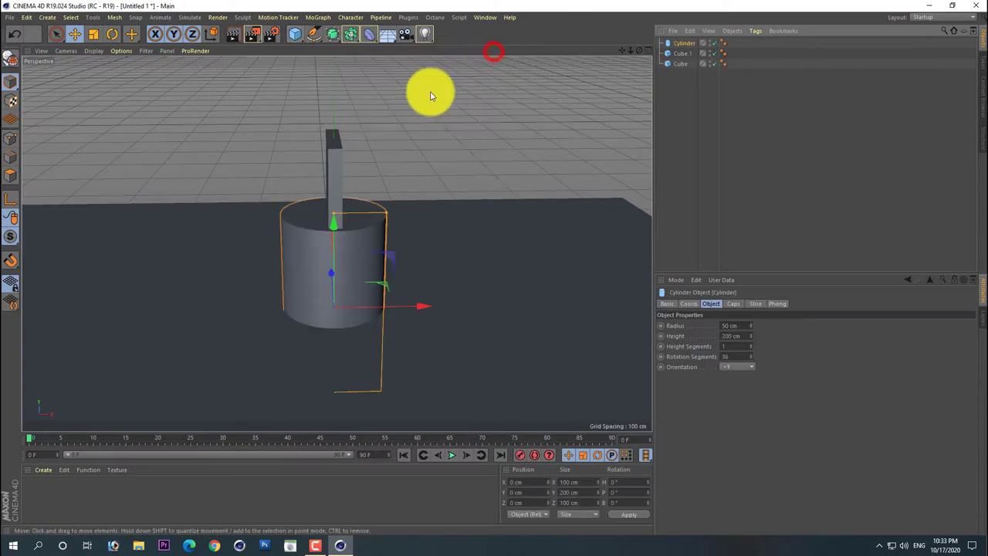
left_click_drag(335, 223, 327, 128)
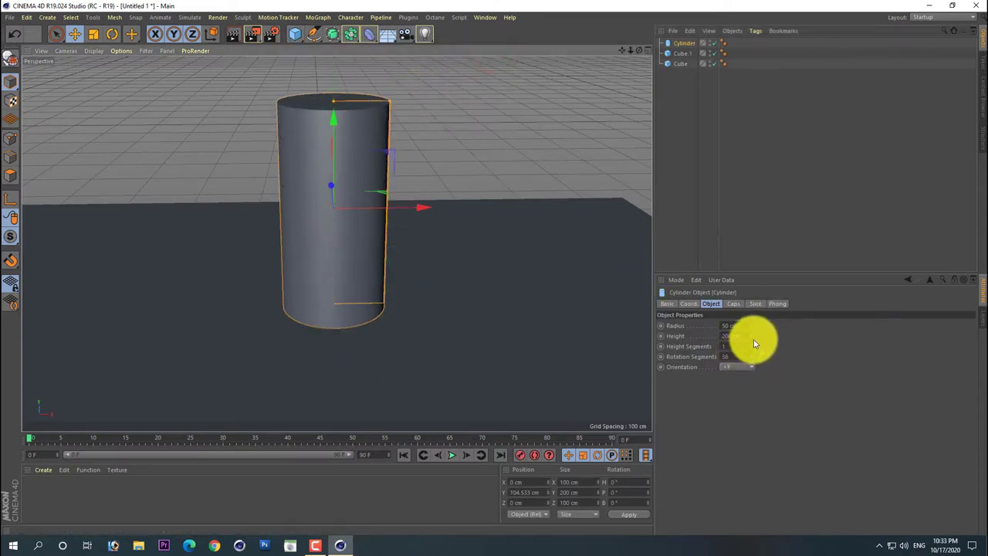
left_click(743, 366)
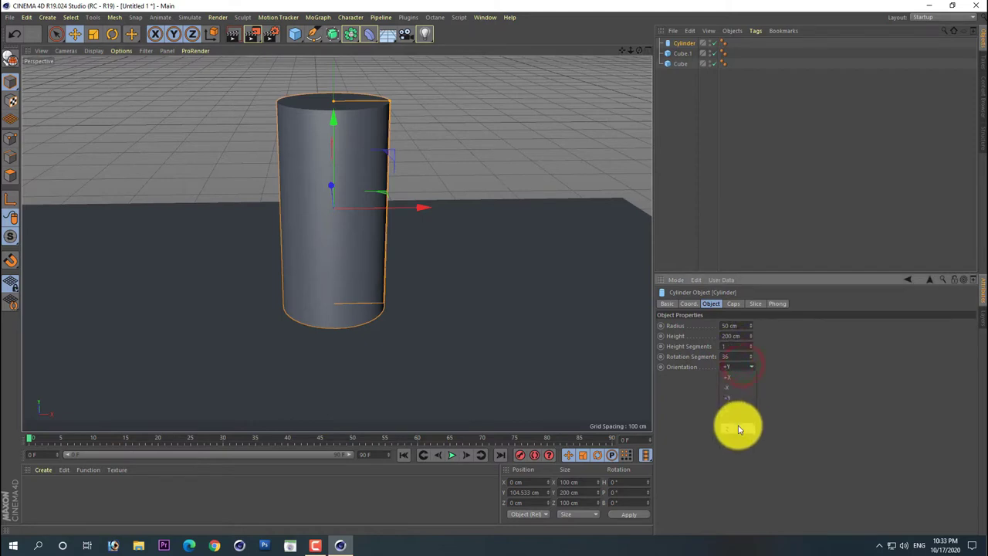
left_click(739, 427)
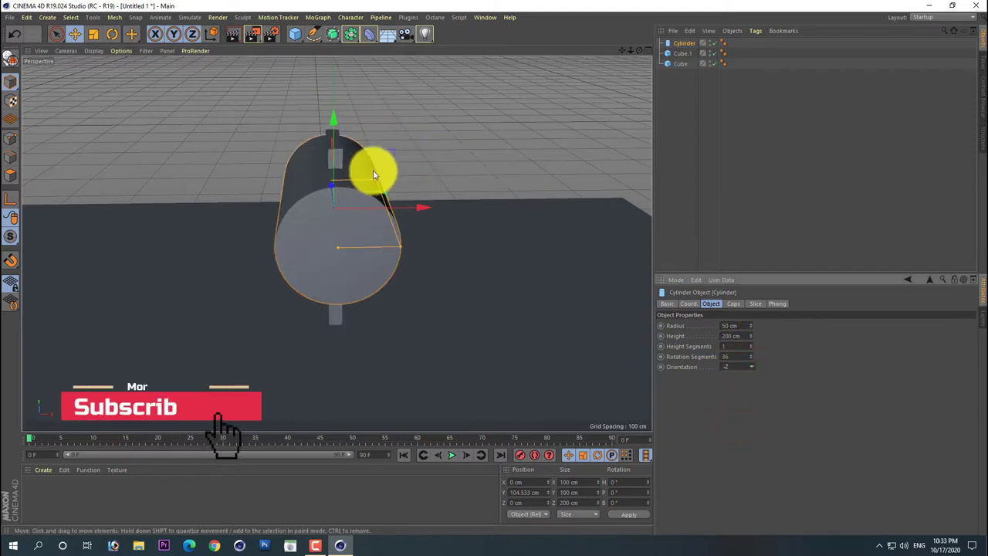
left_click_drag(640, 50, 494, 268)
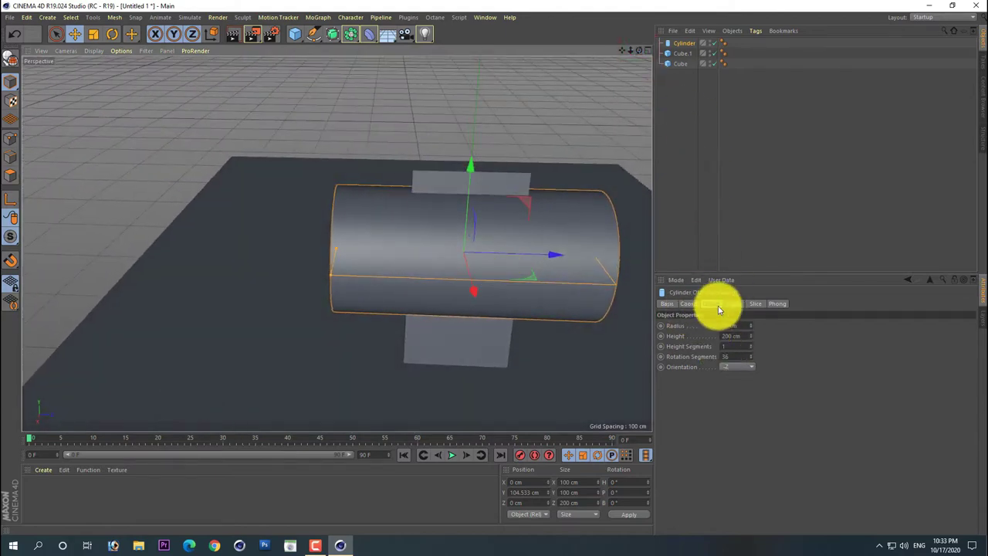
left_click(741, 367)
left_click(744, 393)
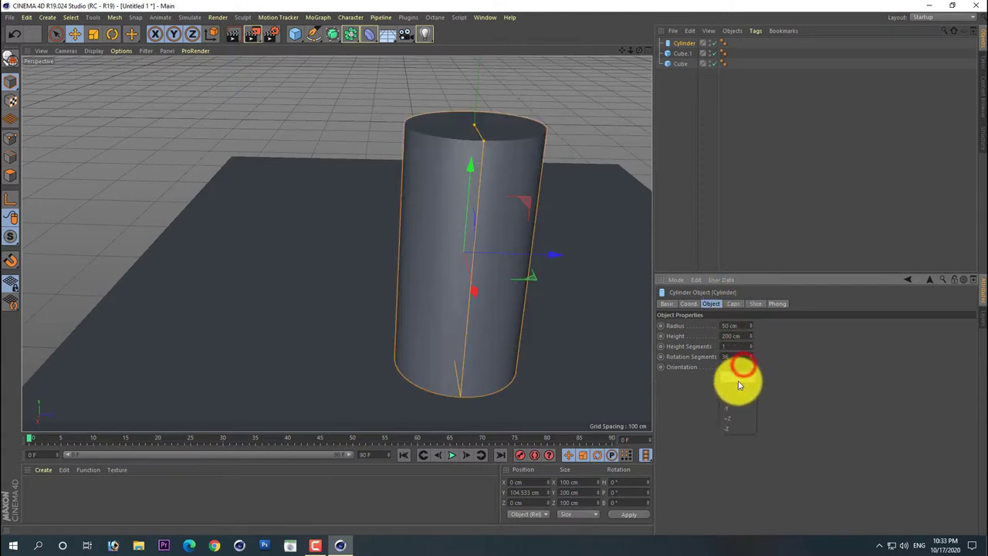
left_click(738, 391)
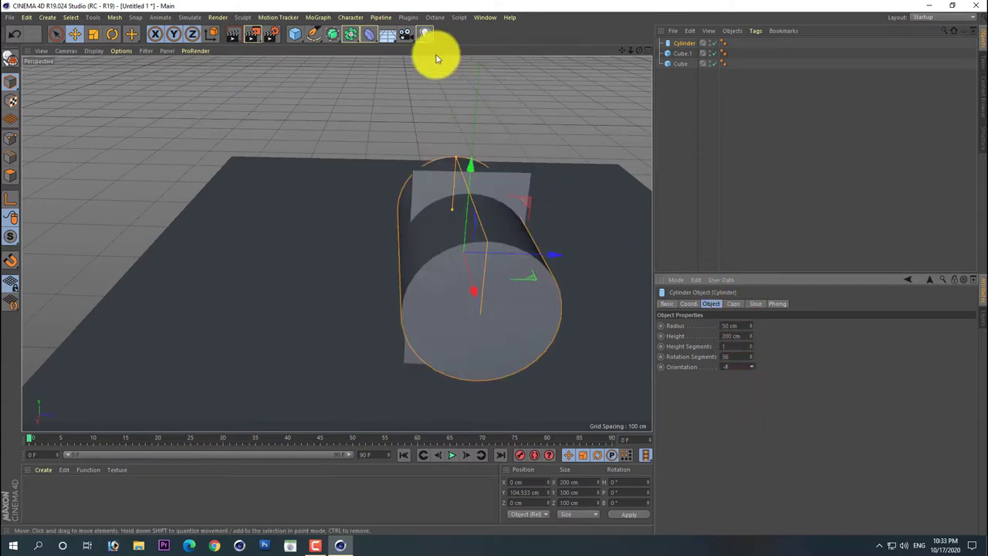
Step: Lift the cylinder to Y 181.779 cm above the post and flatten it to 12.215 cm height
left_click_drag(472, 167, 472, 75)
mouse_move(639, 51)
left_mouse_down()
mouse_move(335, 242)
mouse_move(630, 50)
mouse_move(492, 267)
left_mouse_up()
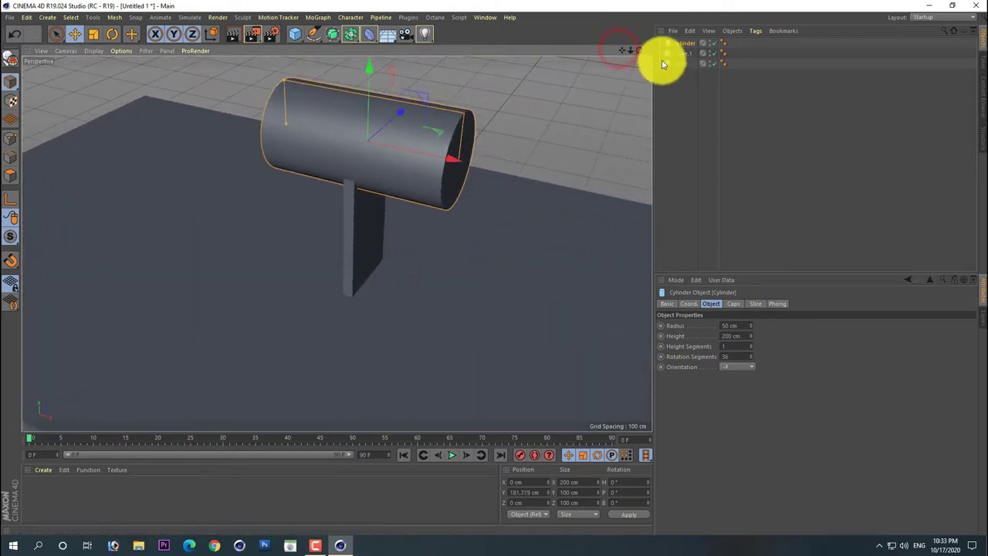
mouse_move(644, 58)
left_mouse_down()
mouse_move(492, 267)
mouse_move(545, 49)
left_mouse_up()
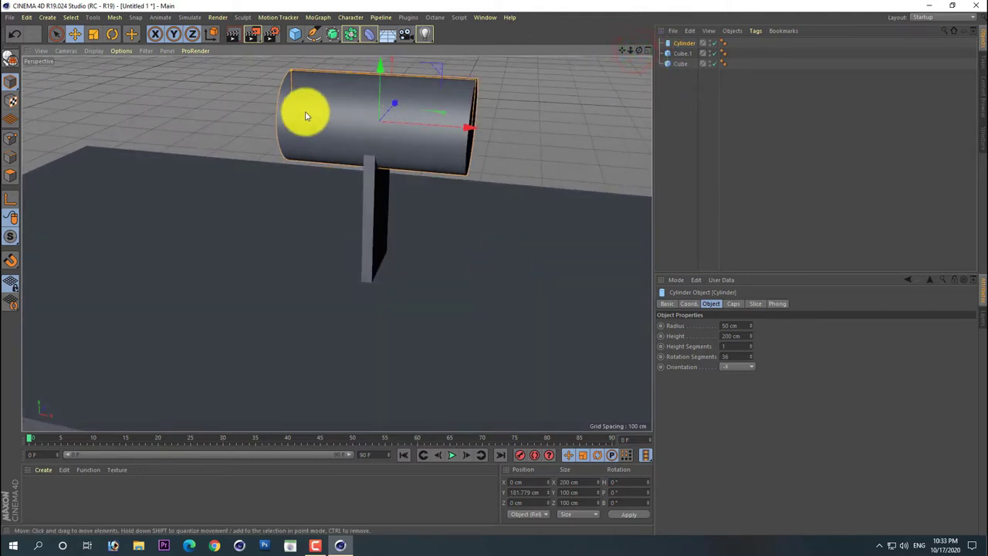
left_click_drag(295, 115, 371, 146)
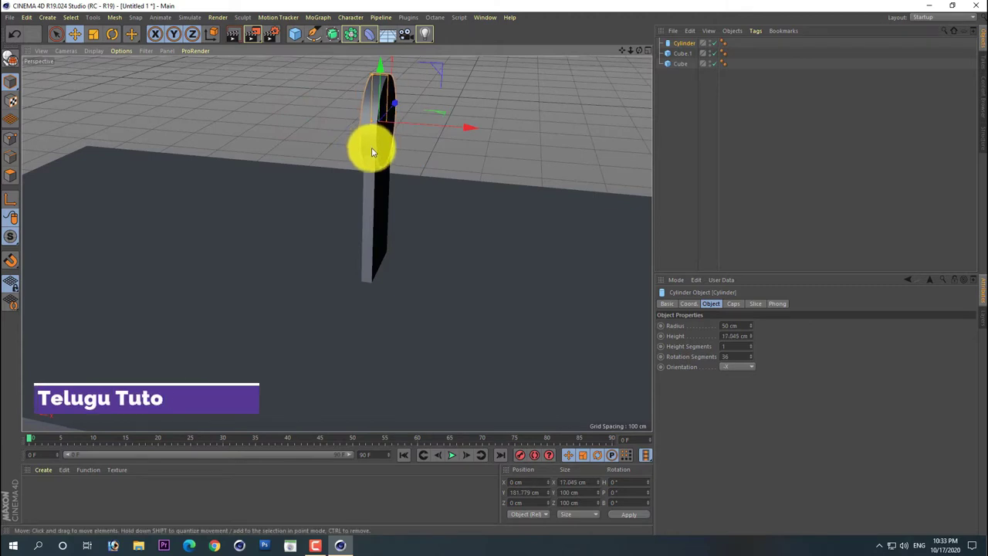
scroll(352, 146, "up", 1)
scroll(363, 125, "up", 1)
scroll(376, 120, "up", 1)
scroll(377, 120, "up", 1)
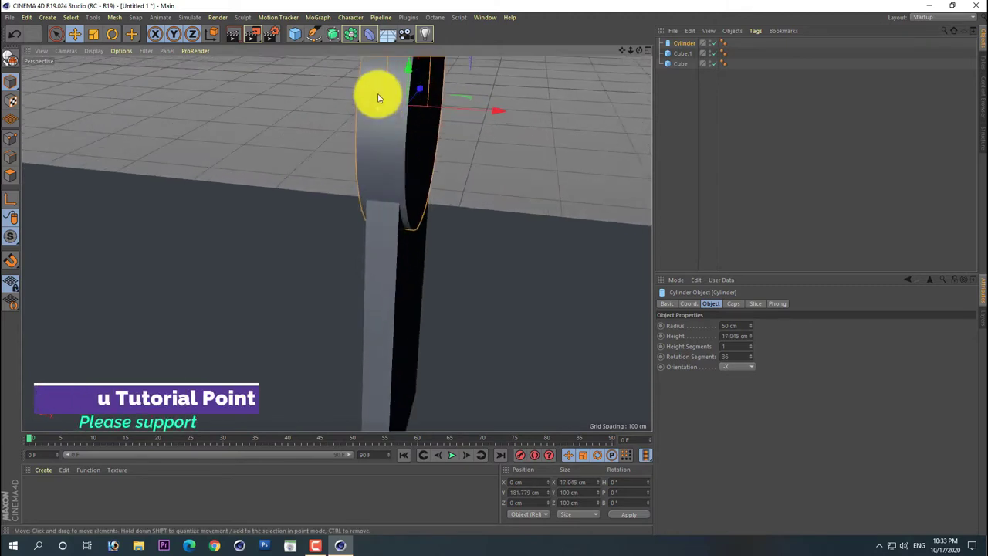
scroll(397, 116, "up", 1)
left_click_drag(392, 103, 402, 105)
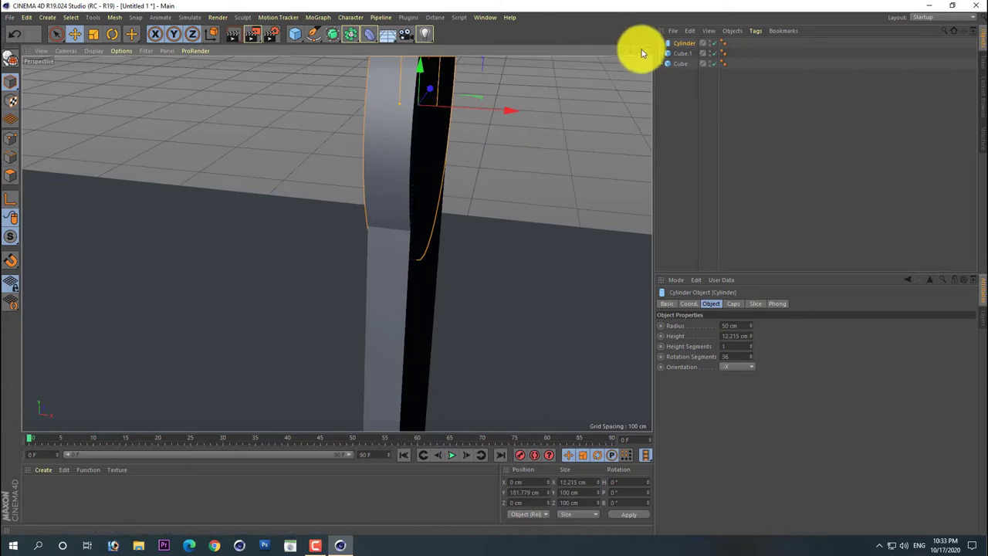
mouse_move(640, 51)
left_mouse_down()
mouse_move(494, 268)
mouse_move(474, 131)
mouse_move(630, 45)
mouse_move(490, 268)
mouse_move(640, 44)
mouse_move(489, 268)
mouse_move(609, 53)
left_mouse_up()
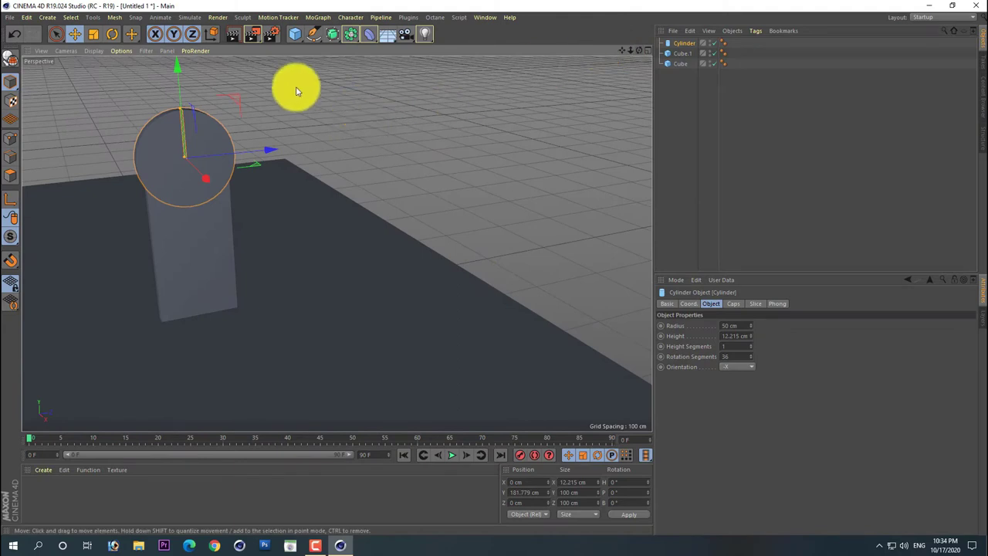
Step: Scale the disc up uniformly to about 118 cm across
left_click_drag(176, 71, 178, 70)
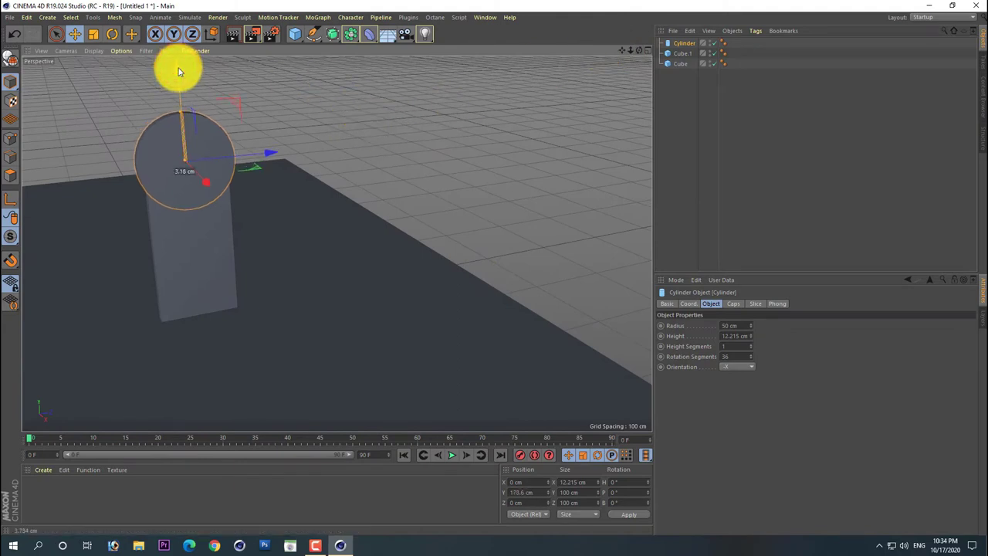
scroll(424, 185, "down", 3)
scroll(424, 184, "down", 3)
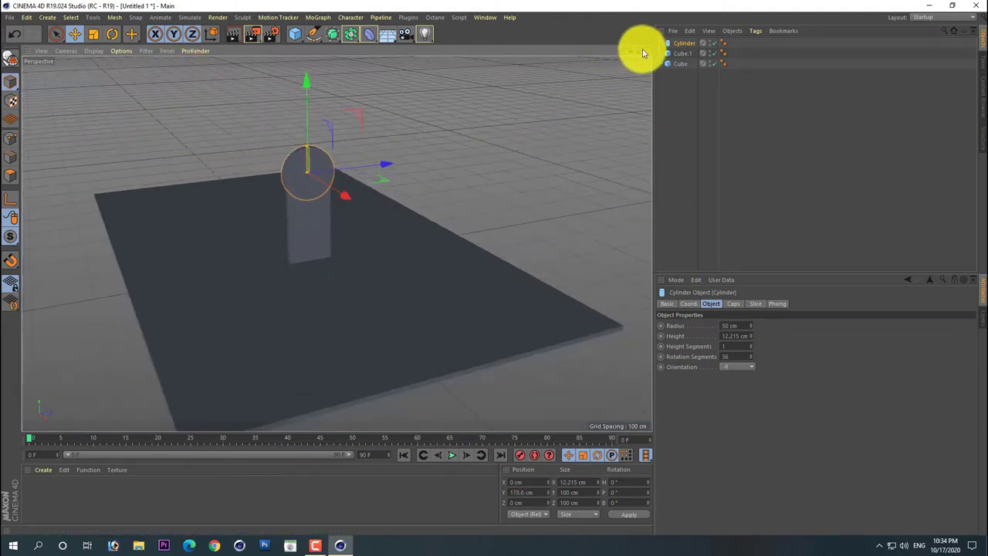
left_click_drag(642, 52, 624, 54)
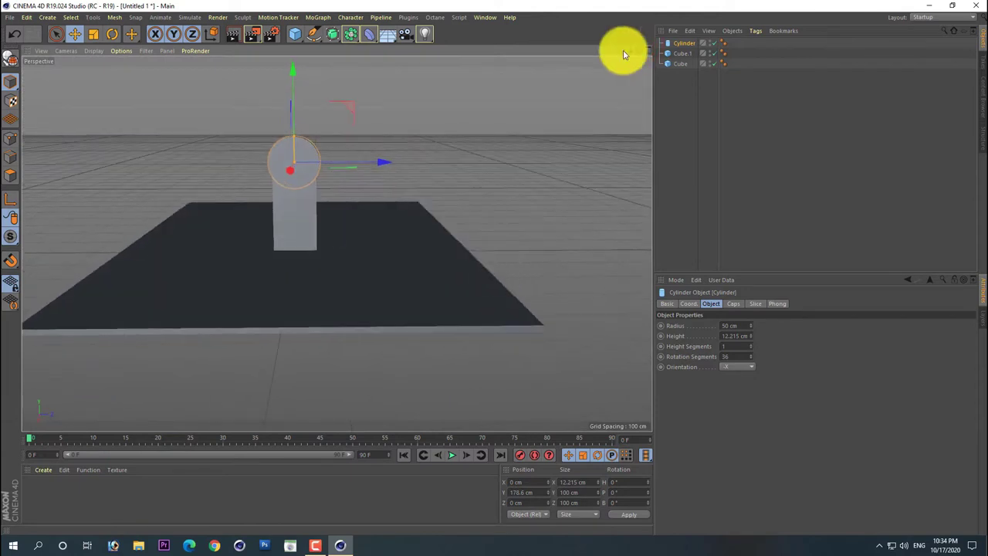
left_click(94, 34)
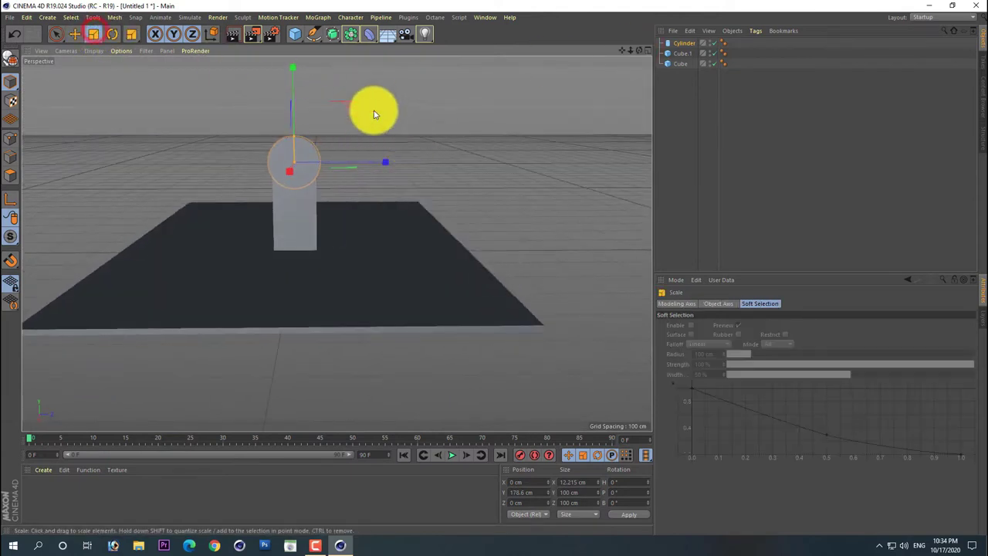
left_click_drag(374, 107, 434, 74)
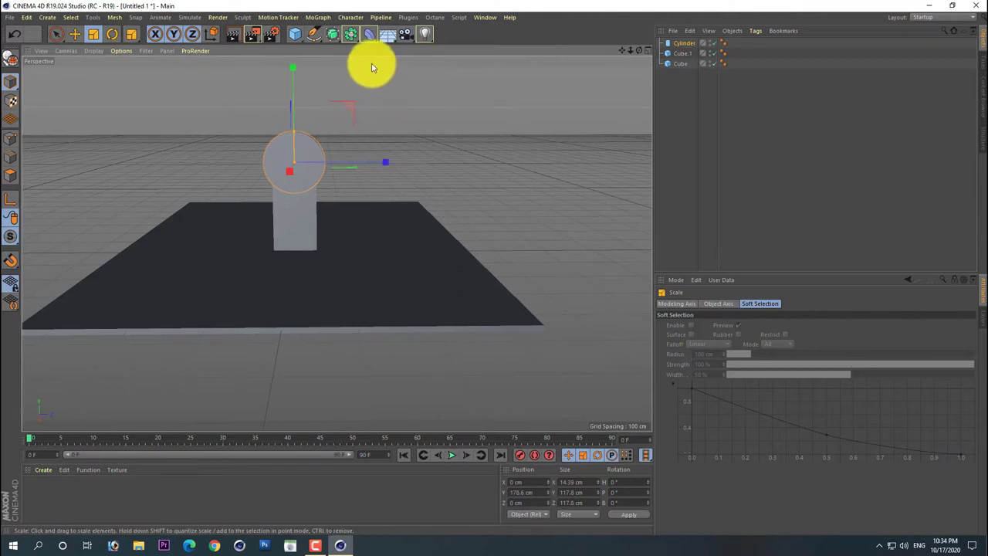
Step: Move the disc onto the panel top, centred at Y 187.251 cm and Z -0.068 cm
left_click(71, 35)
left_click_drag(294, 71, 294, 71)
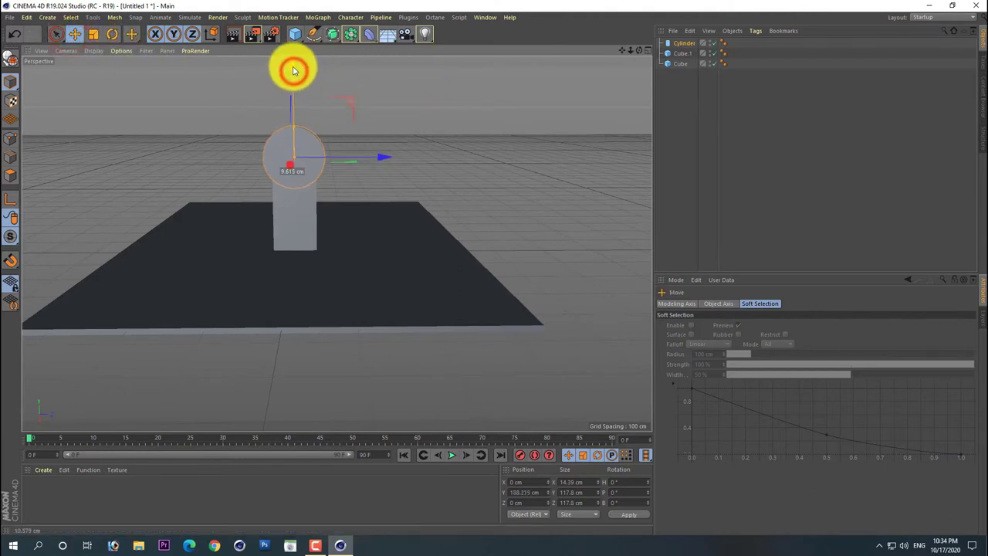
left_click_drag(384, 158, 383, 158)
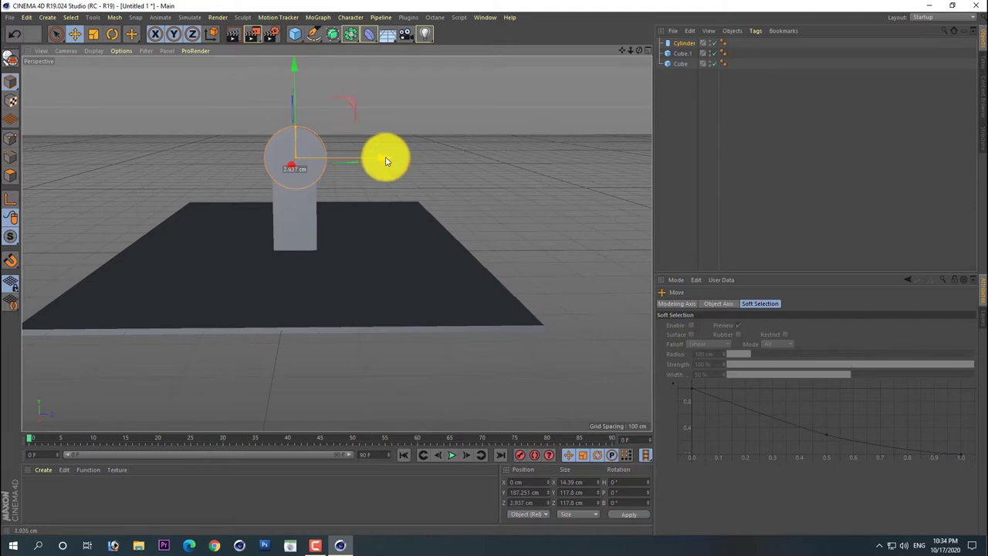
left_click_drag(386, 161, 386, 160)
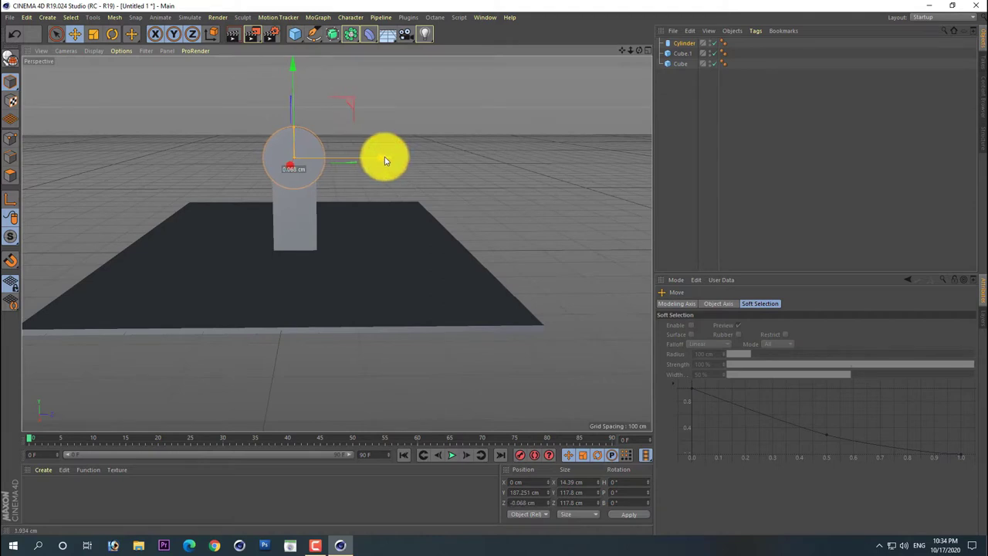
middle_click(469, 153)
middle_click(165, 169)
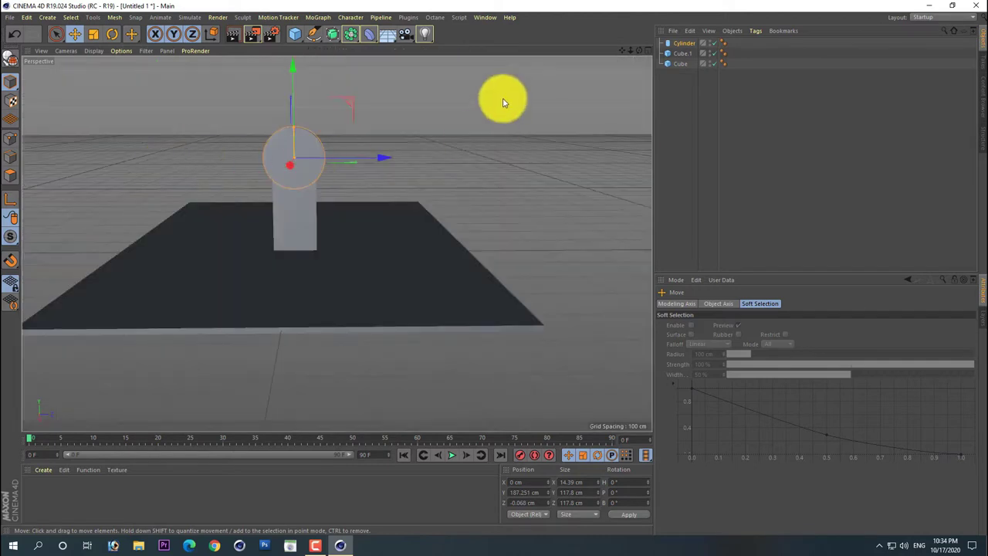
left_click_drag(638, 50, 496, 268)
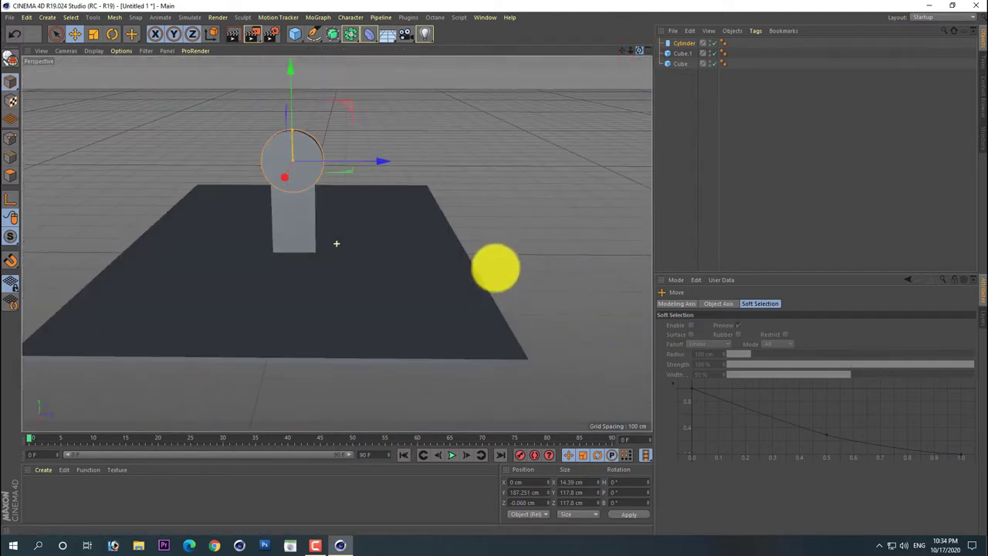
Step: Select the disc and post and merge them with Connect Objects + Delete into Cylinder.1
left_click(670, 99)
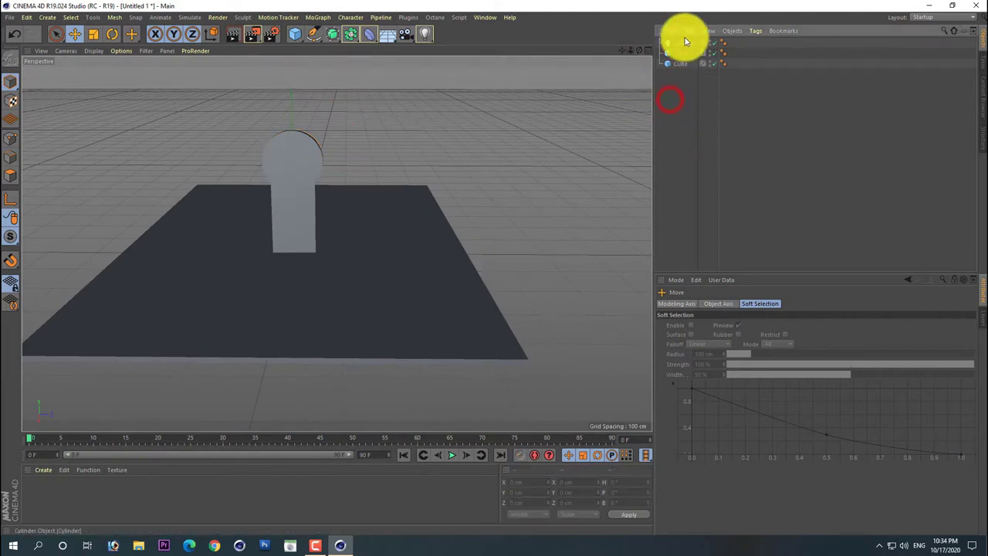
left_click(684, 45)
left_click(687, 45, "ctrl")
right_click(689, 45)
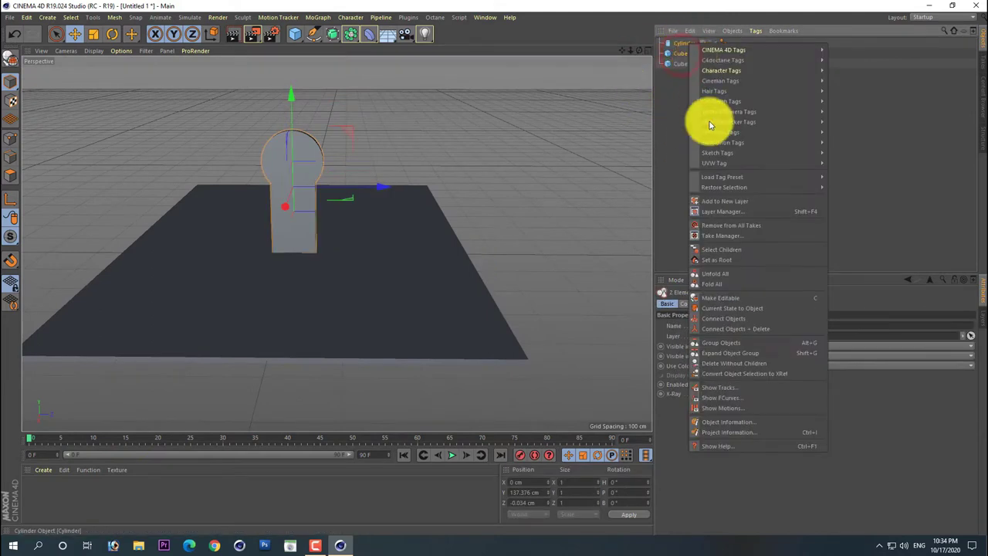
left_click(726, 248)
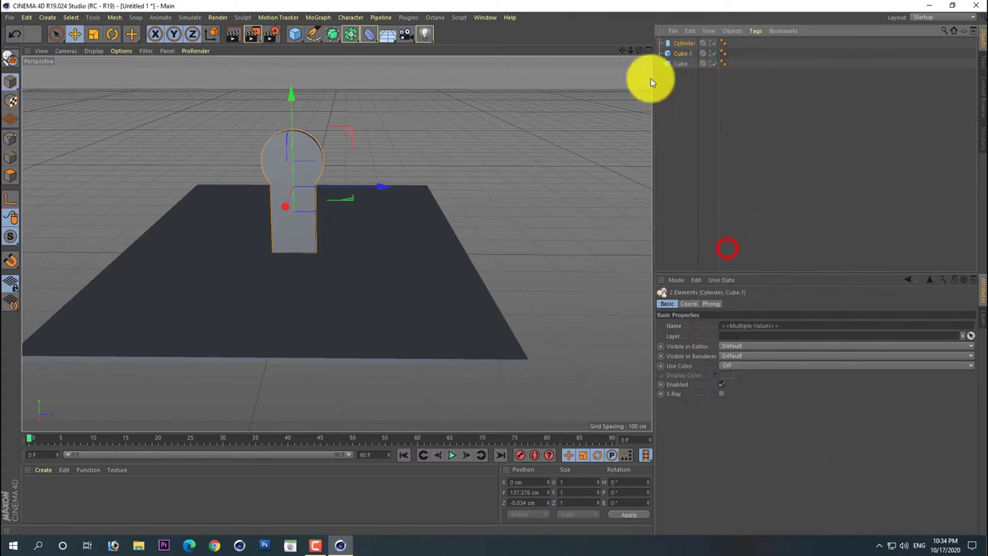
right_click(683, 45)
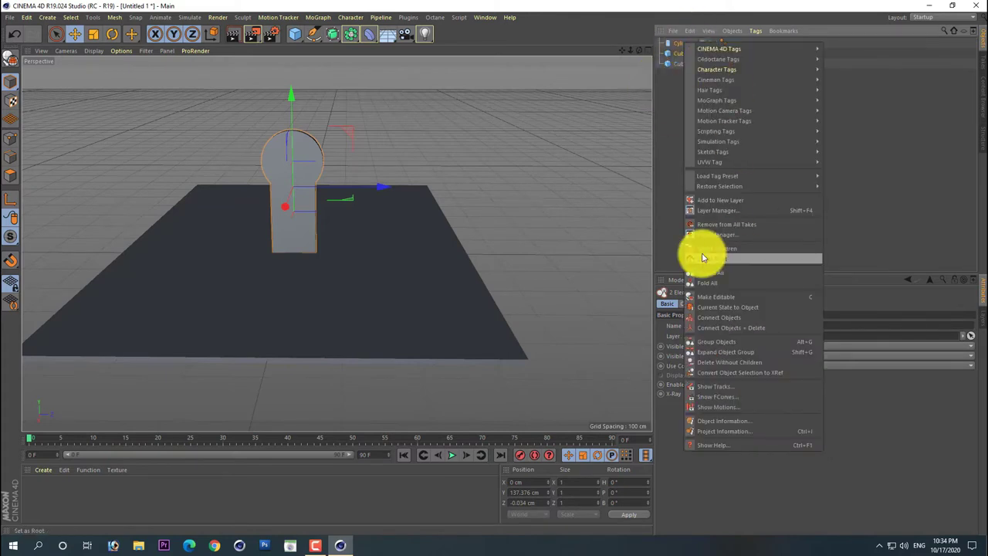
left_click(723, 328)
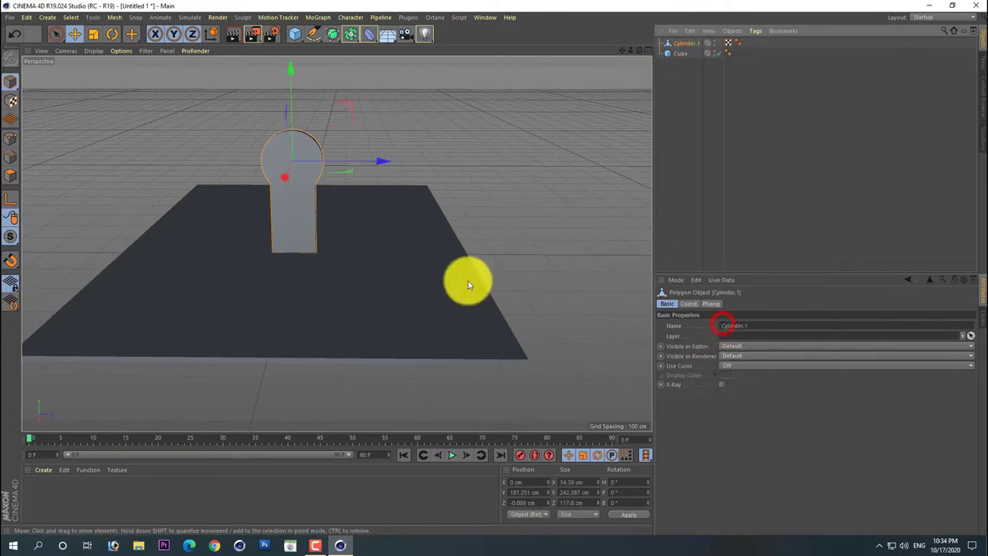
left_click(686, 101)
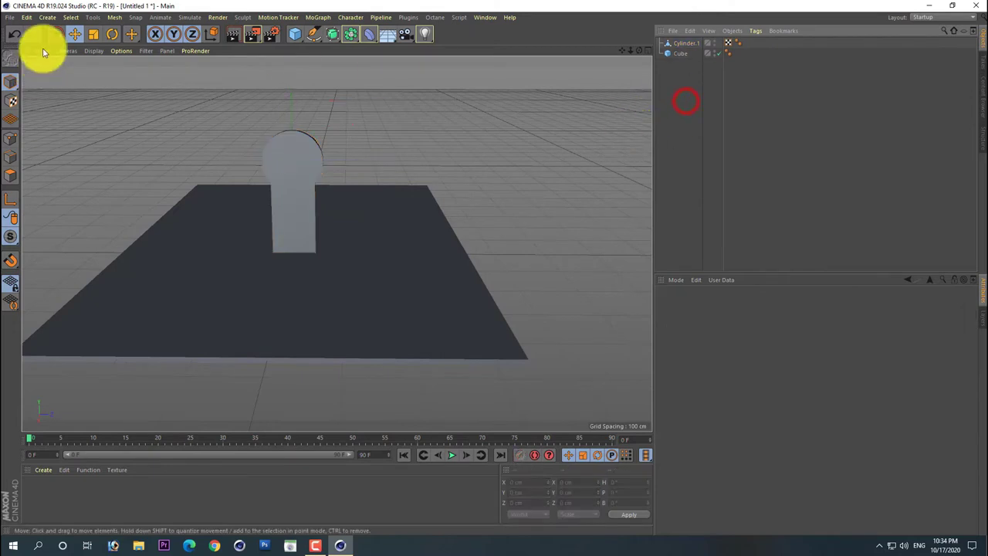
Step: Scale the keyhole object Cylinder.1 down to about 80% of its size
left_click(94, 34)
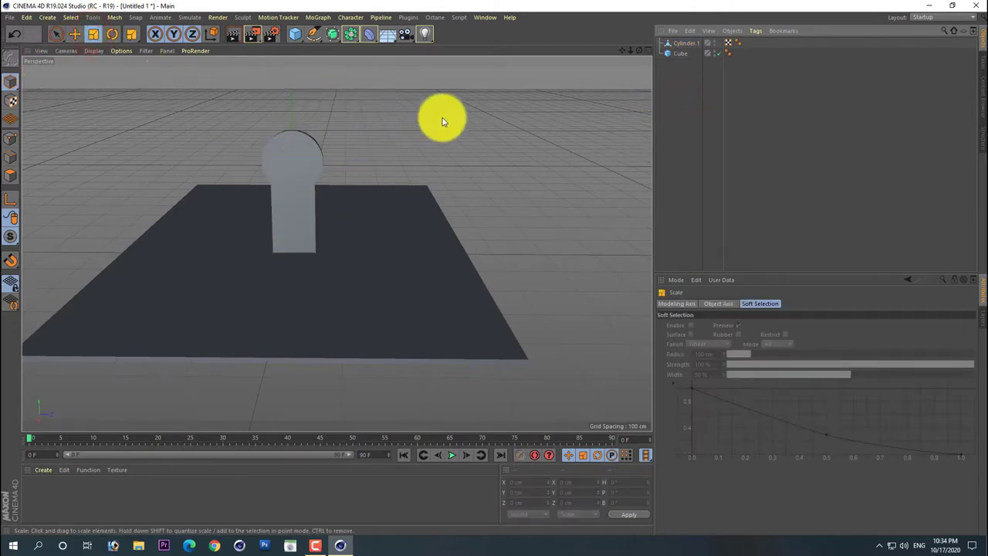
left_click(686, 44)
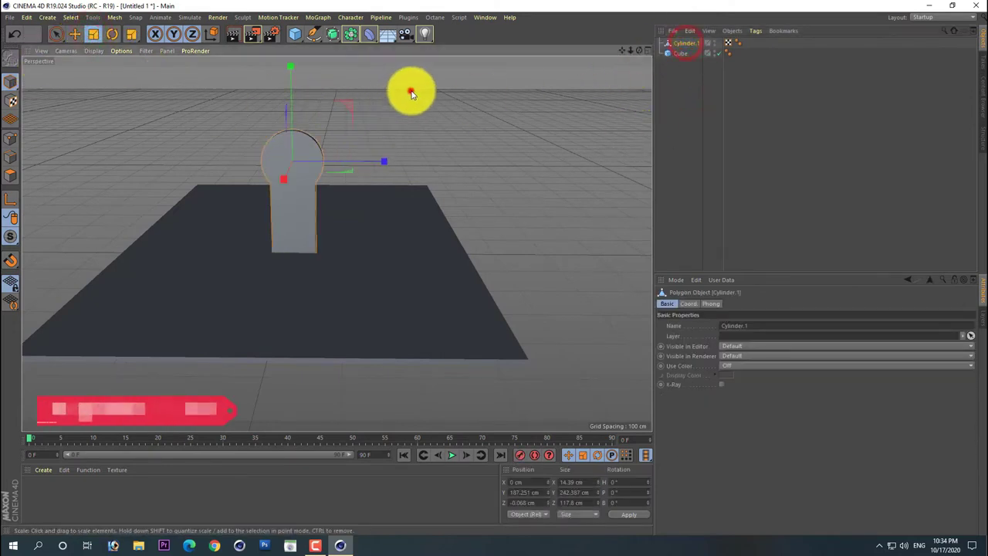
mouse_move(410, 93)
left_mouse_down()
mouse_move(351, 138)
mouse_move(363, 121)
left_mouse_up()
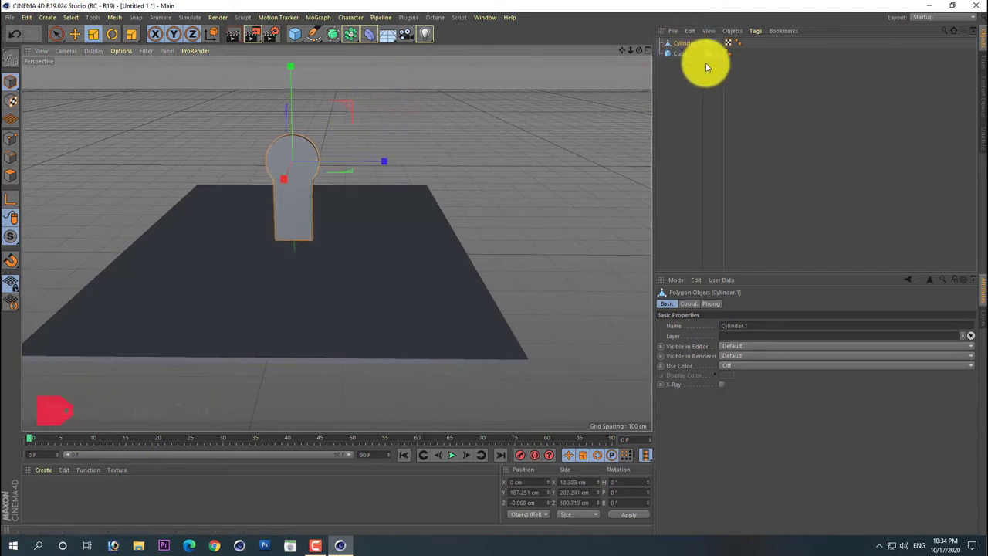
left_click_drag(639, 49, 617, 62)
left_click_drag(494, 268, 507, 66)
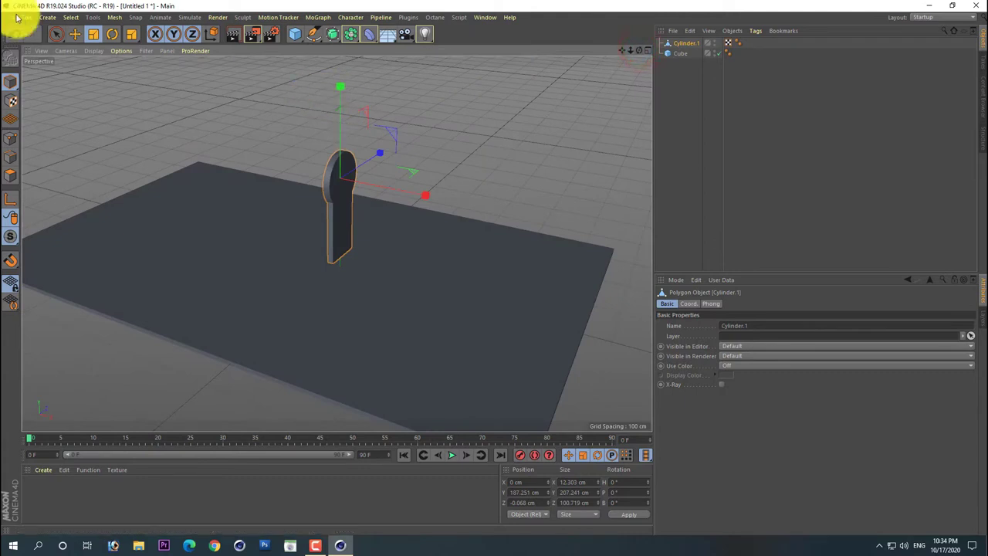
Step: Lower Cylinder.1 to Y 158.847 cm so it rests on the slab
left_click(77, 34)
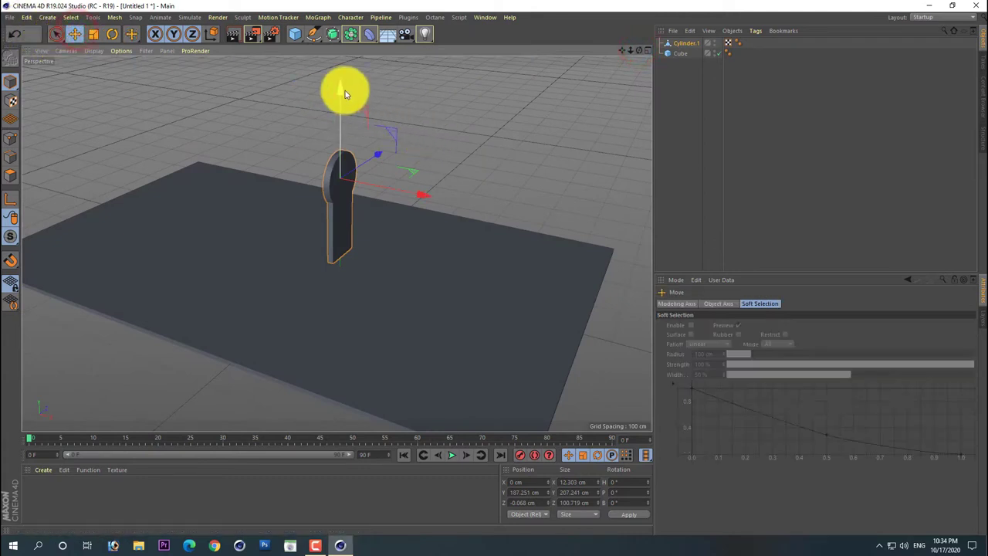
left_click_drag(342, 94, 342, 110)
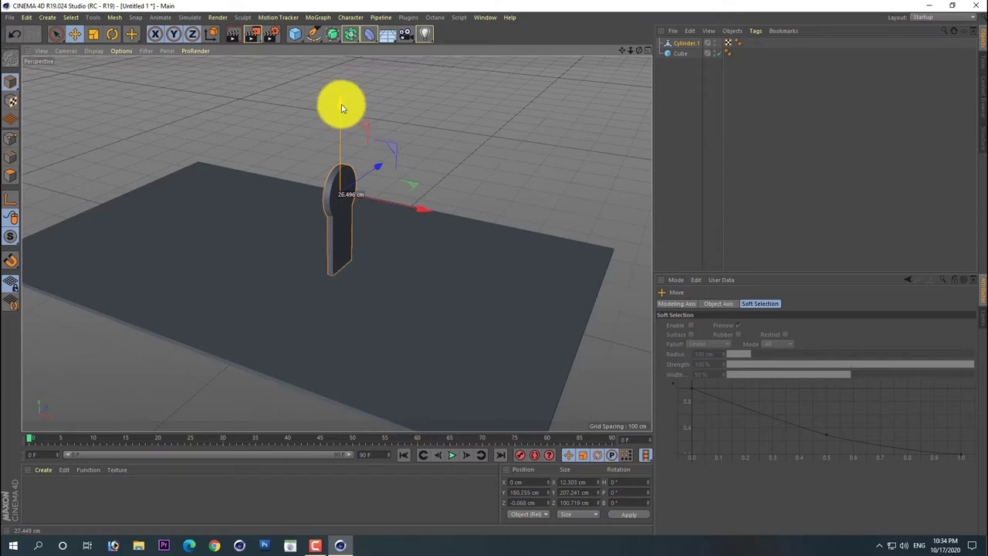
left_click_drag(341, 108, 342, 109)
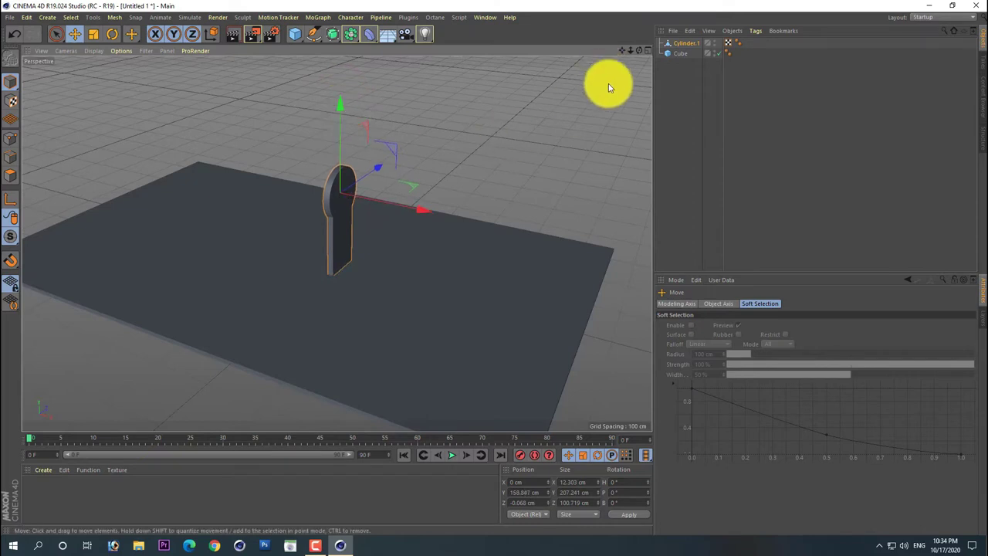
left_click(679, 89)
left_click_drag(490, 267, 494, 268, "alt")
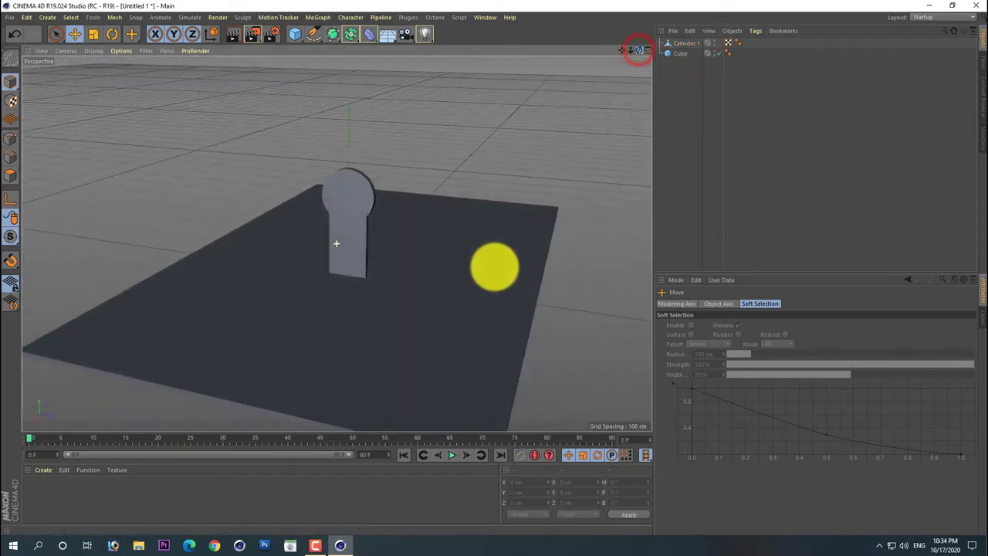
key("ctrl+shift+z")
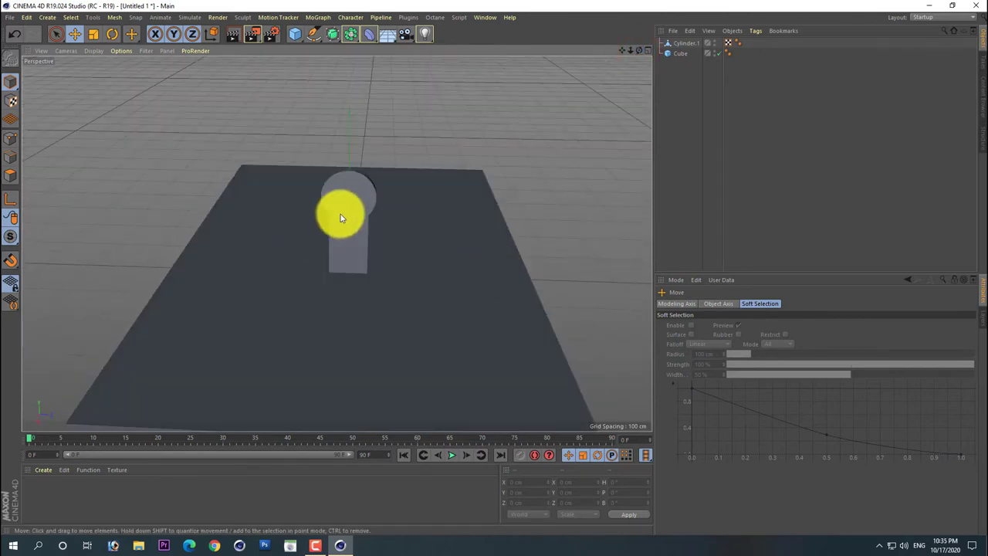
Step: Ctrl-drag keyhole copies to the right and left, spaced about 111 cm apart
left_click(367, 193)
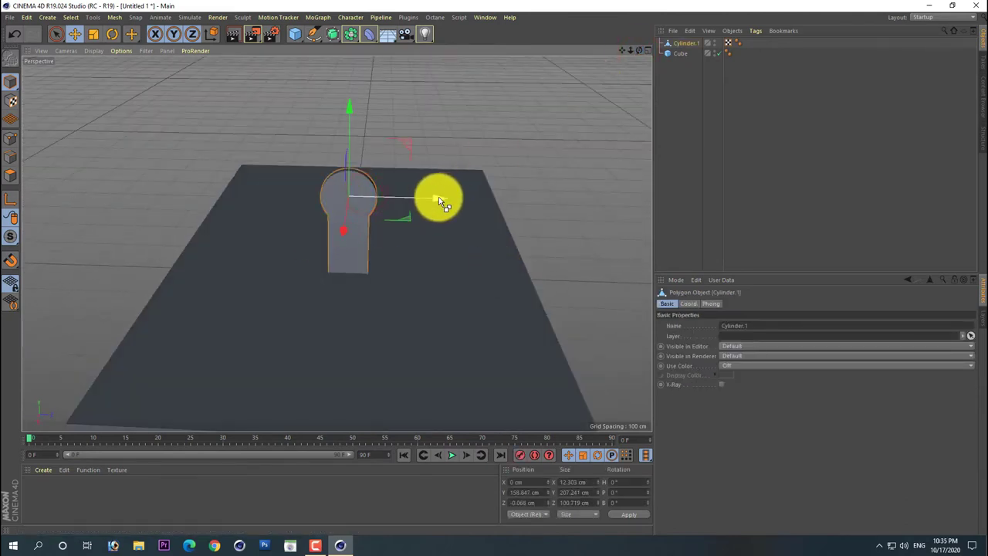
left_click_drag(452, 203, 517, 204, "ctrl")
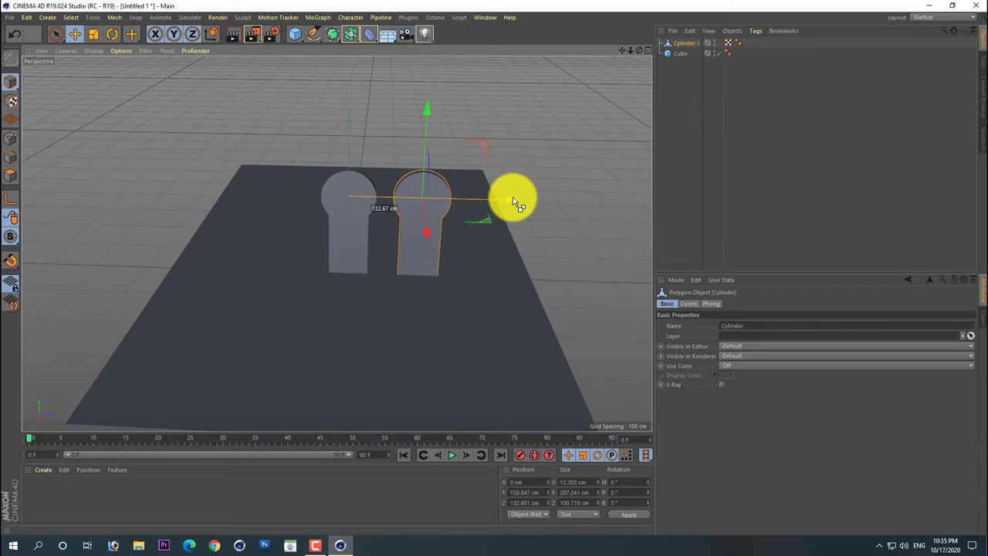
mouse_move(513, 202)
left_mouse_down("ctrl")
mouse_move(371, 203)
mouse_move(380, 206)
left_mouse_up("ctrl")
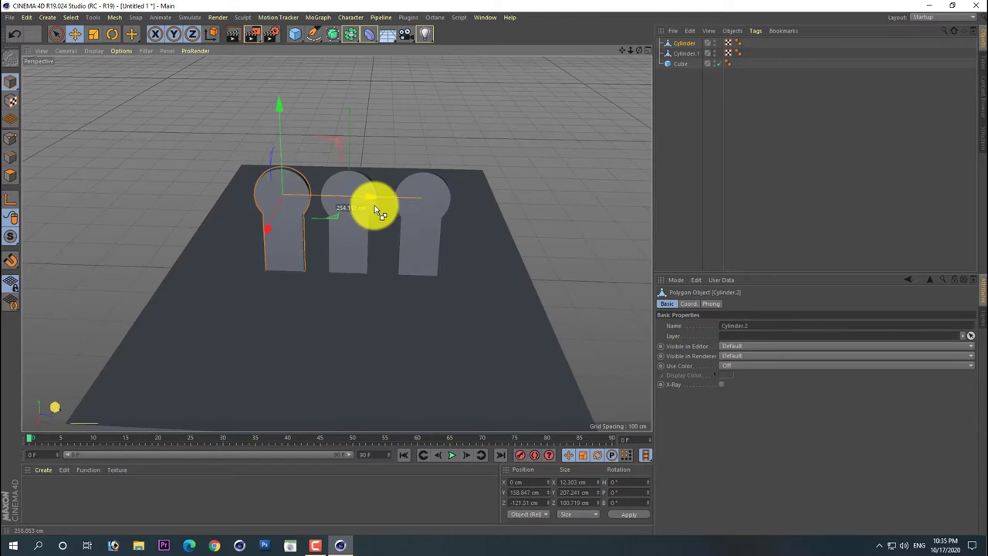
left_click(440, 204)
left_click_drag(515, 206, 505, 206)
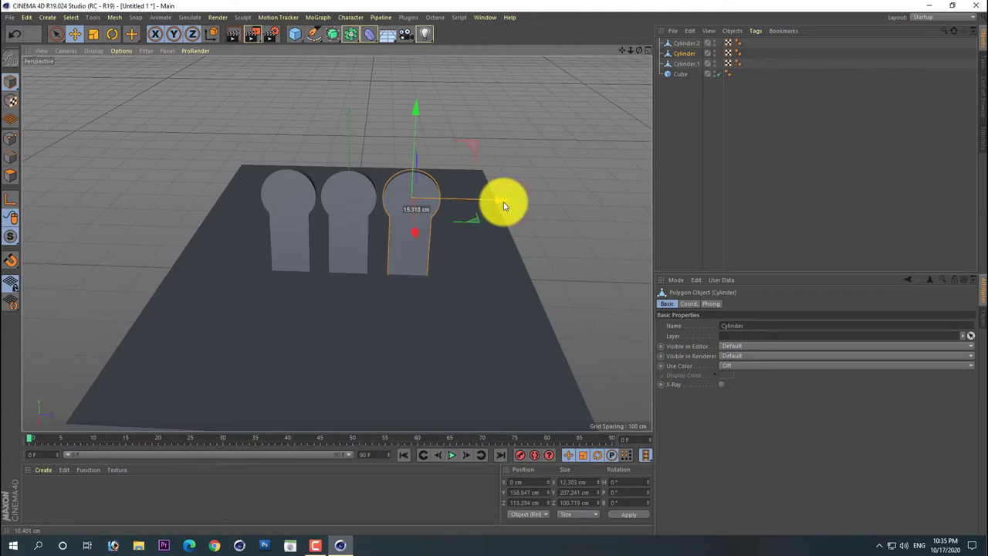
left_click_drag(503, 206, 503, 206)
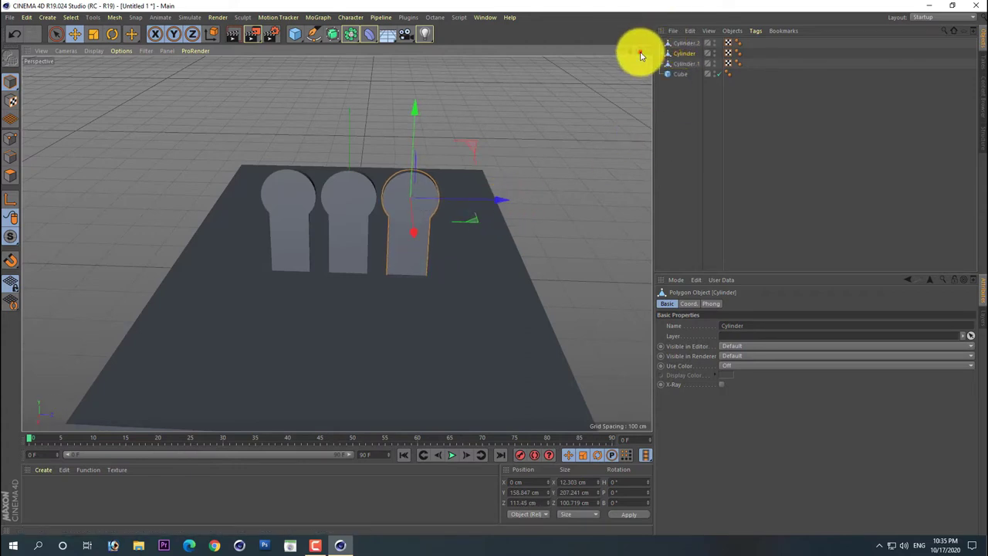
left_click_drag(640, 54, 647, 47)
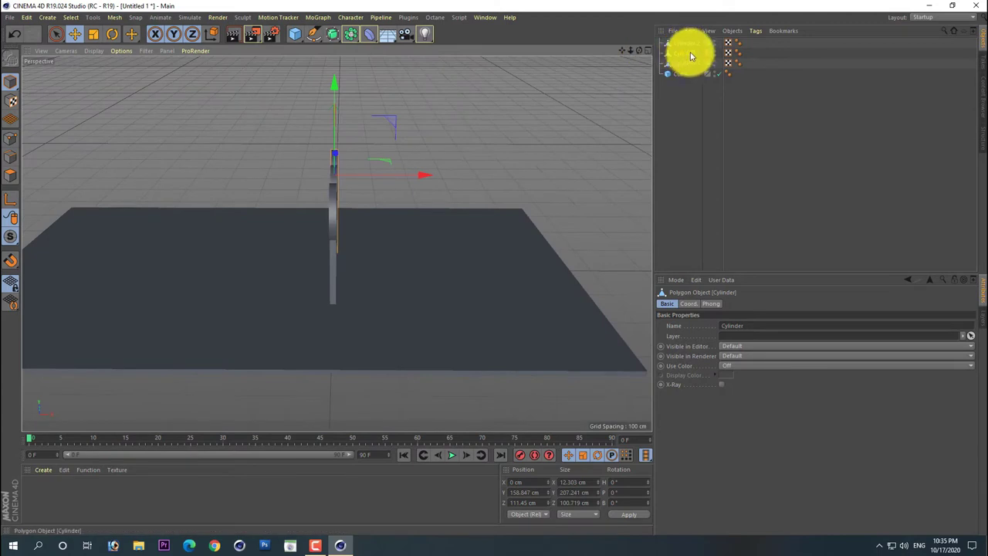
Step: Duplicate the three keyhole panels in depth into four rows, Cylinder through Cylinder.11
left_click(686, 49)
left_click(684, 65, "shift")
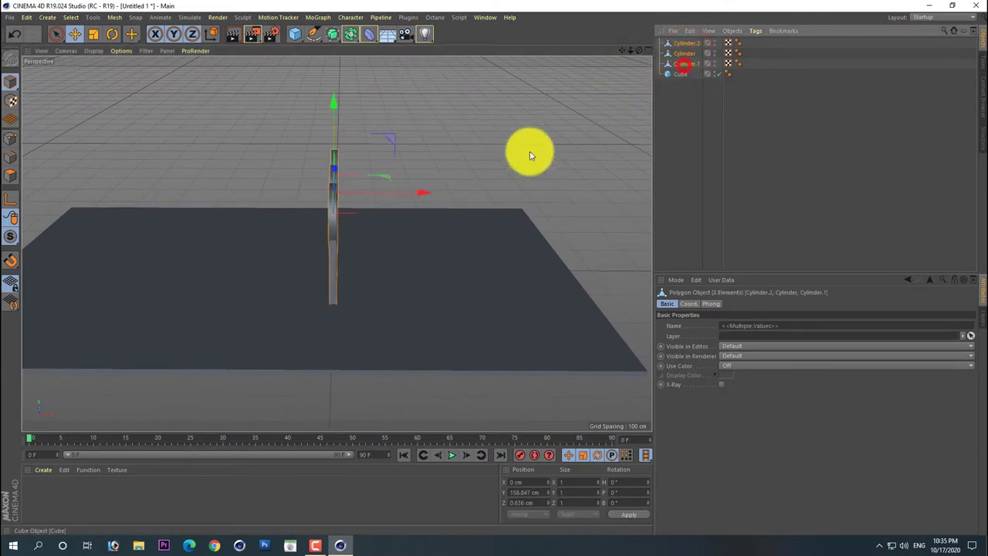
left_click_drag(427, 190, 350, 206, "ctrl")
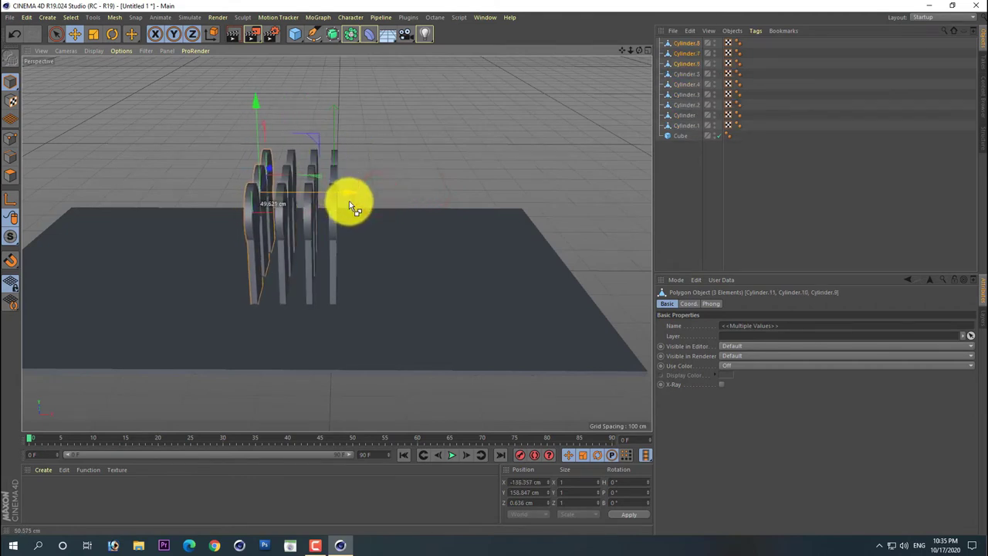
left_click(694, 208)
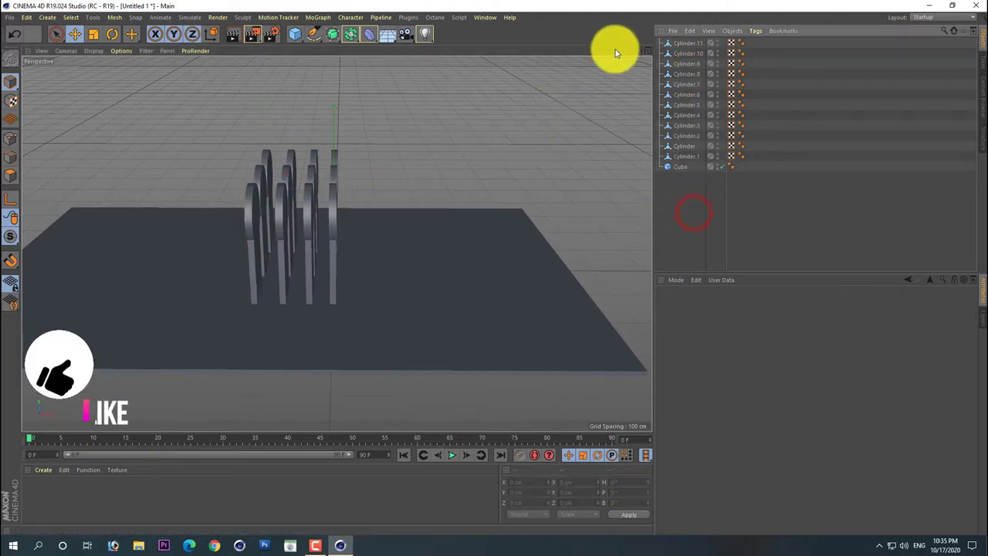
left_click_drag(640, 53, 494, 270)
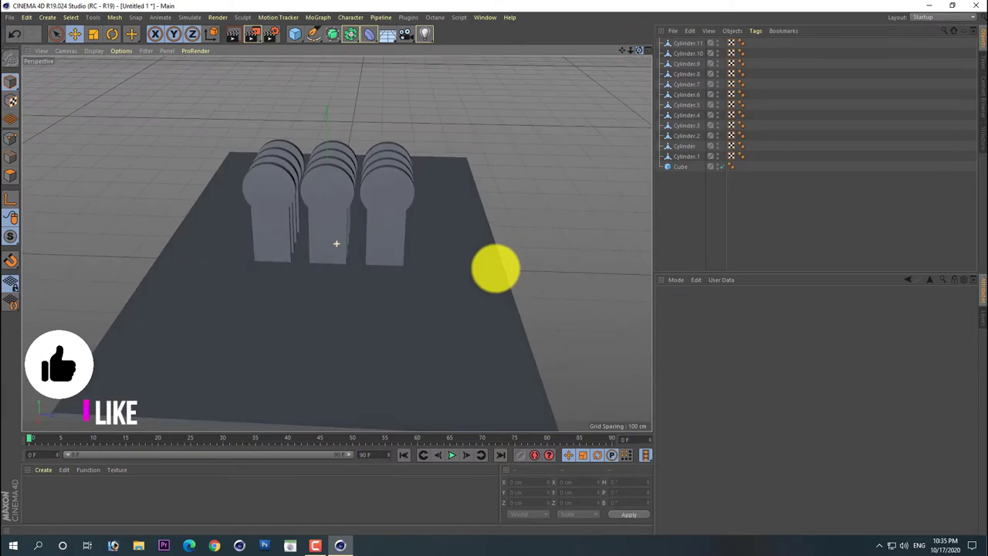
mouse_move(639, 53)
left_mouse_down()
mouse_move(519, 139)
mouse_move(578, 54)
left_mouse_up()
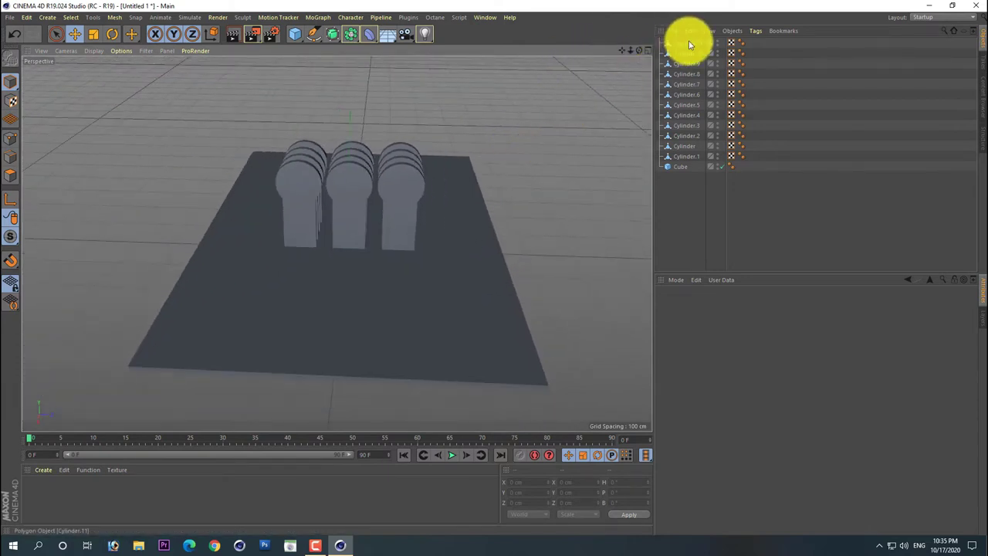
left_click(675, 188)
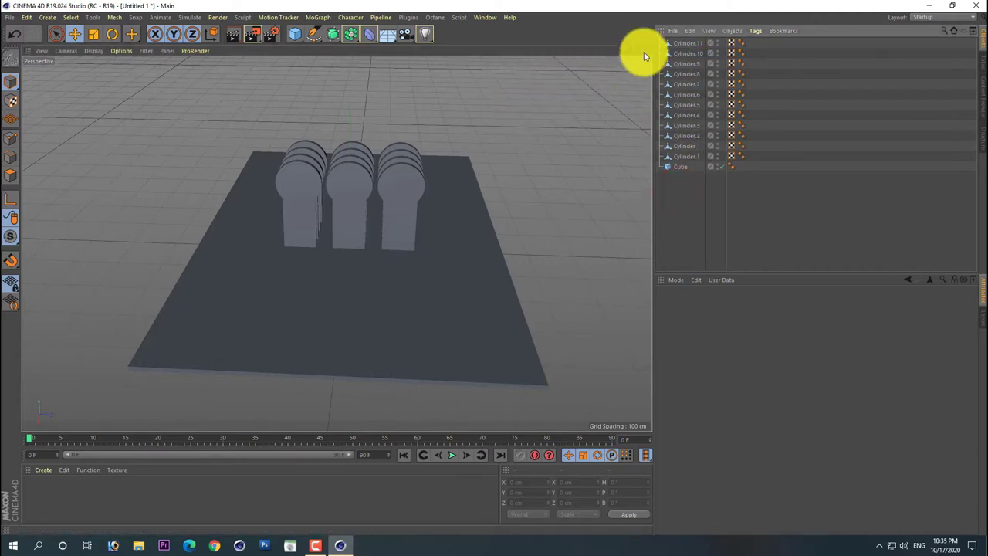
mouse_move(638, 49)
left_mouse_down()
mouse_move(495, 267)
mouse_move(456, 4)
left_mouse_up()
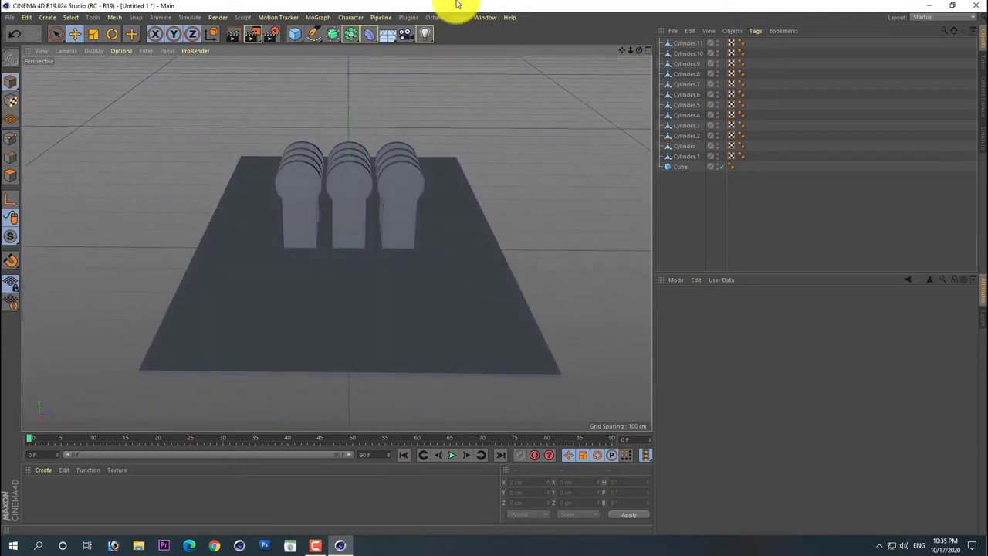
Step: Add a sphere, raise it above the slab and move it to the right
left_click(295, 34)
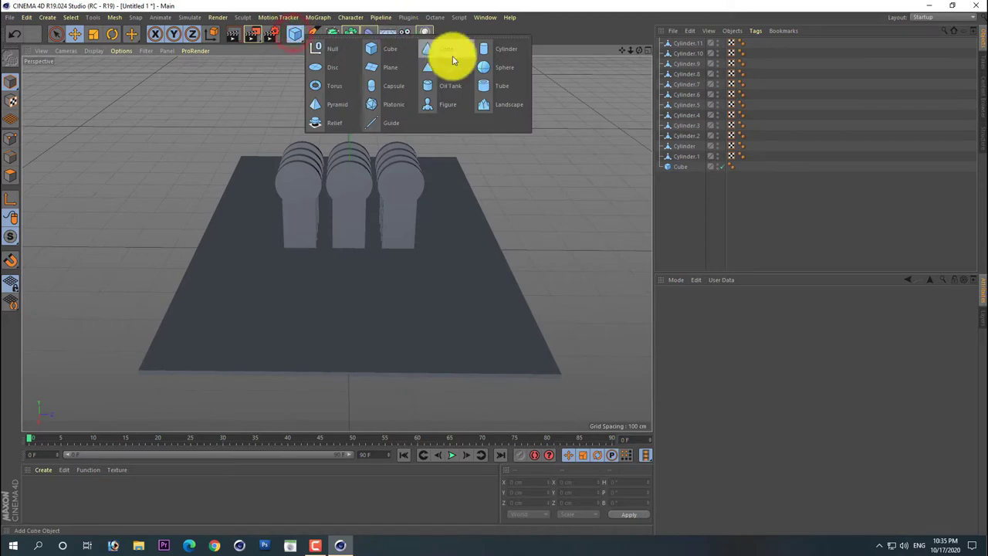
left_click(479, 67)
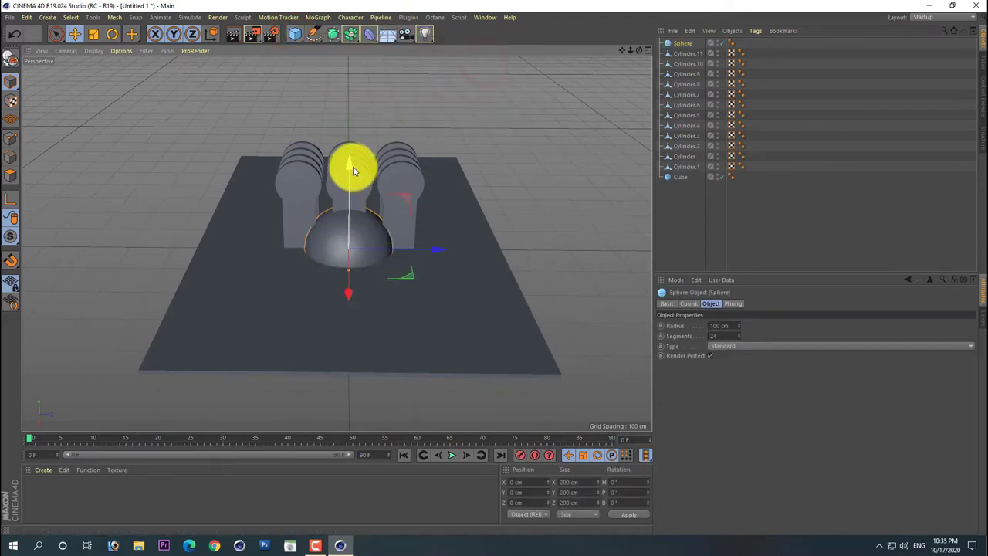
left_click_drag(353, 170, 347, 115)
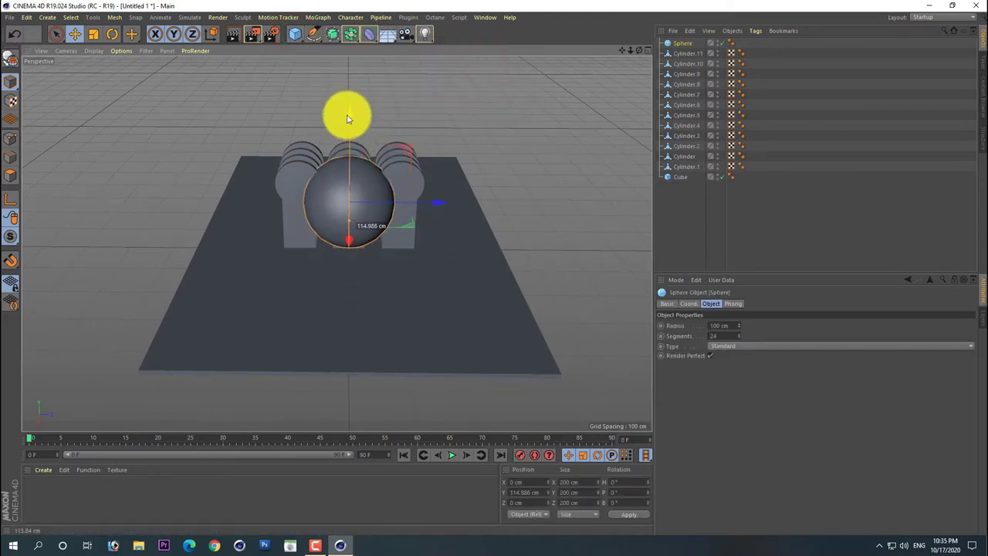
left_click_drag(637, 51, 520, 167)
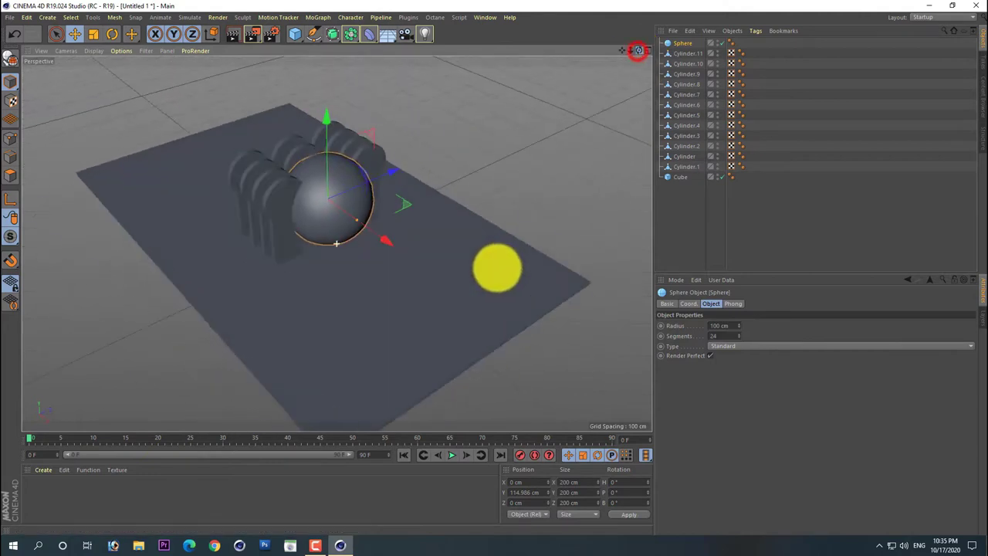
left_click_drag(395, 217, 569, 203)
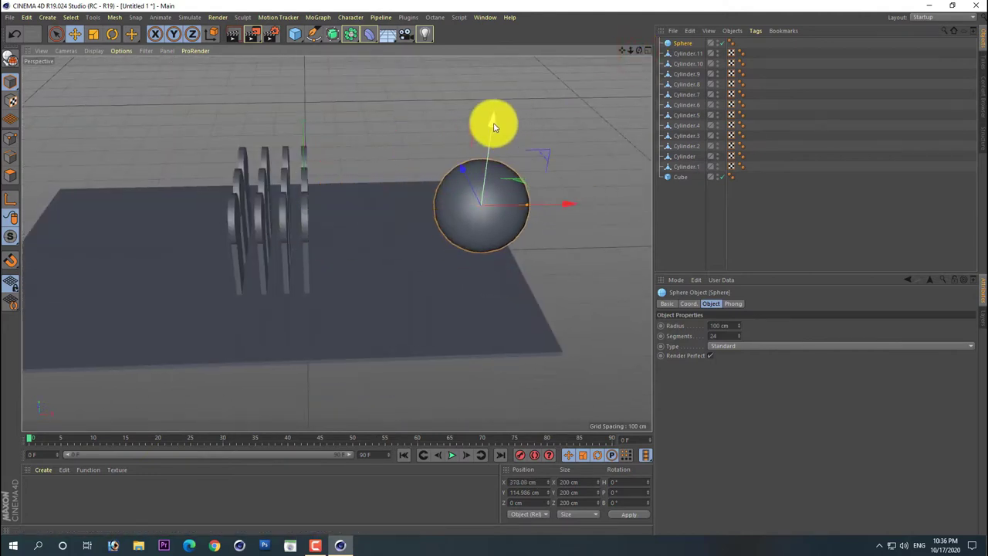
Step: Lower the radius-100 cm sphere onto the slab at Y 90.344 cm, orbiting to check
left_click_drag(638, 51, 494, 266)
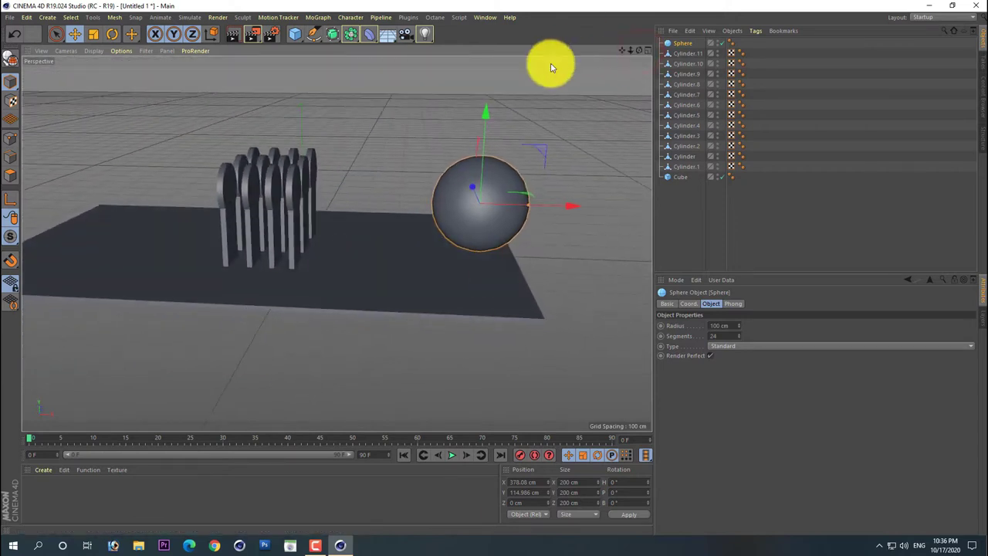
left_click_drag(486, 109, 486, 116)
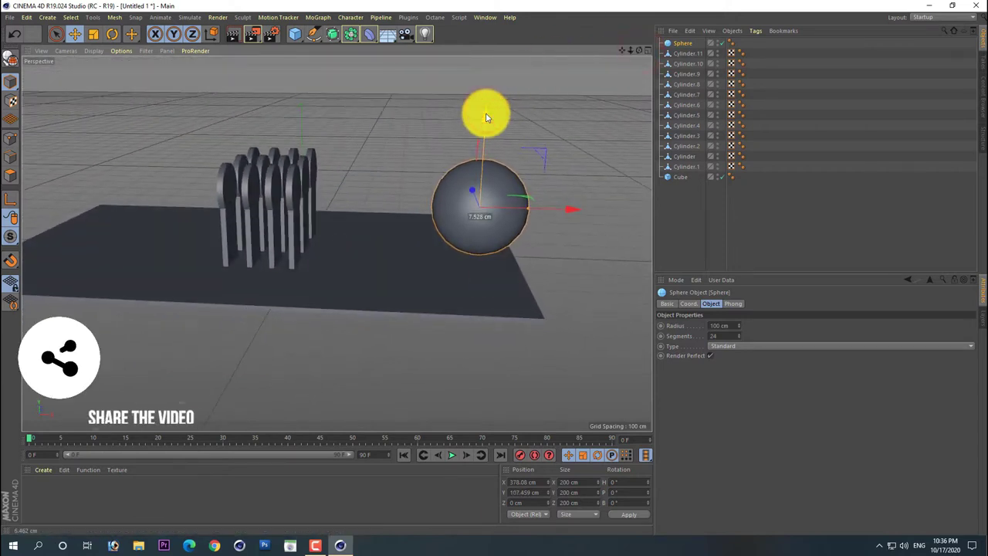
left_click_drag(486, 119, 487, 124)
left_click_drag(639, 51, 495, 268)
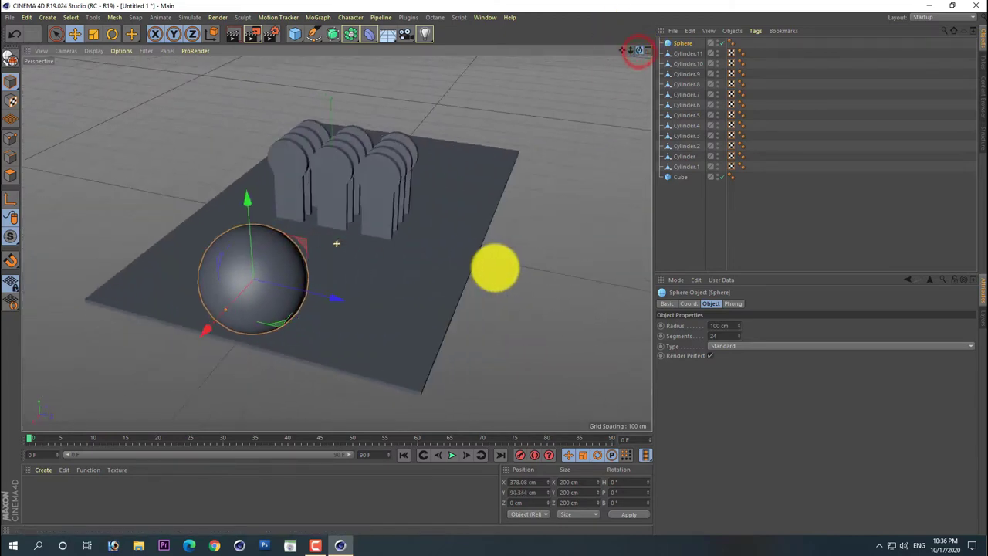
left_click_drag(336, 243, 336, 243)
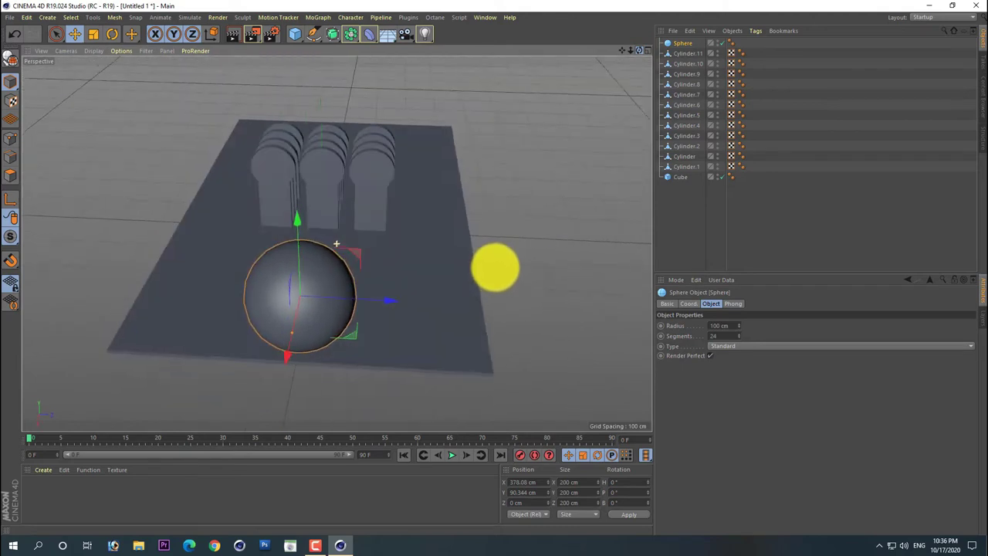
left_click_drag(495, 268, 495, 269)
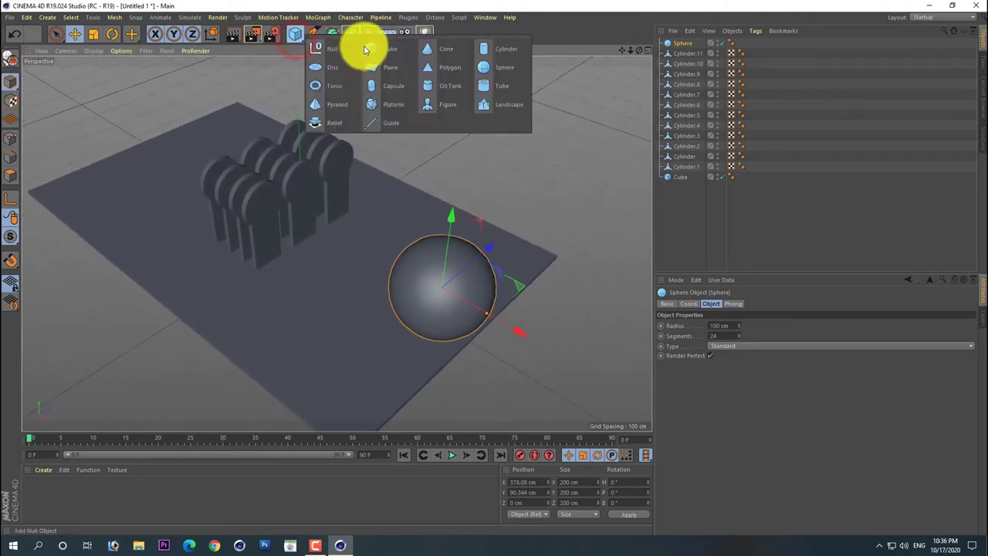
Step: Add Cube.1, raise it, move it toward the slab's far end and squash it thin
left_click_drag(297, 42, 372, 48)
left_click_drag(305, 160, 286, 111)
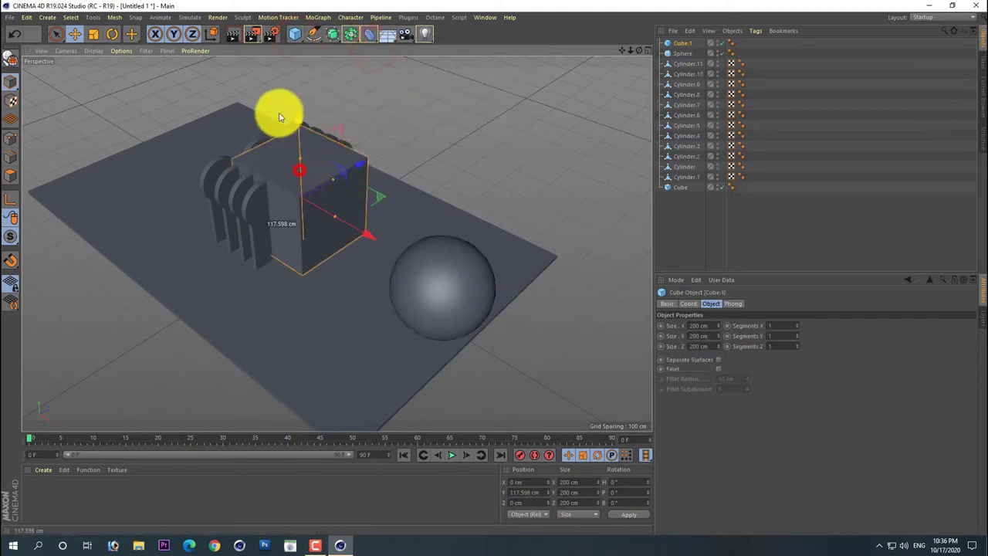
left_click_drag(364, 193, 251, 170)
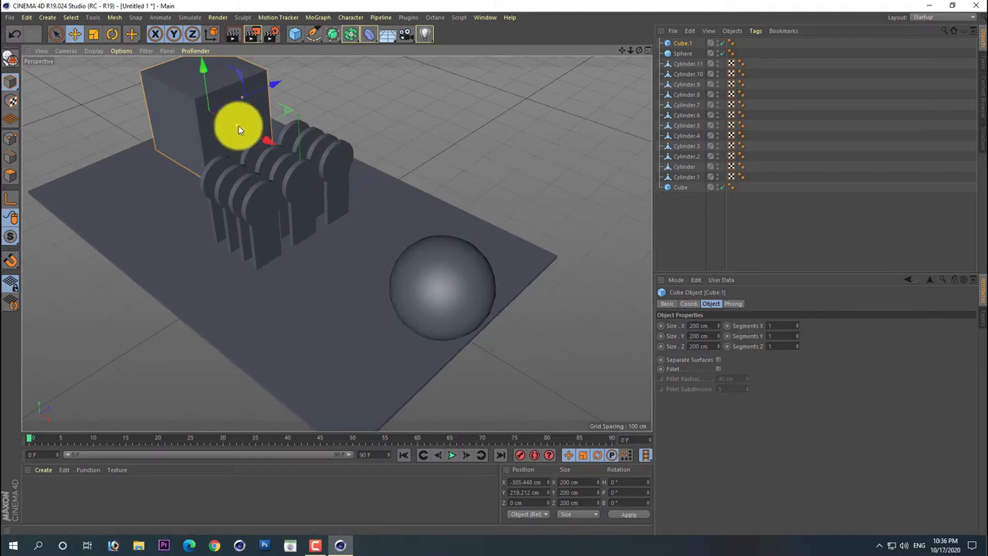
mouse_move(238, 126)
left_mouse_down()
mouse_move(209, 121)
mouse_move(220, 112)
left_mouse_up()
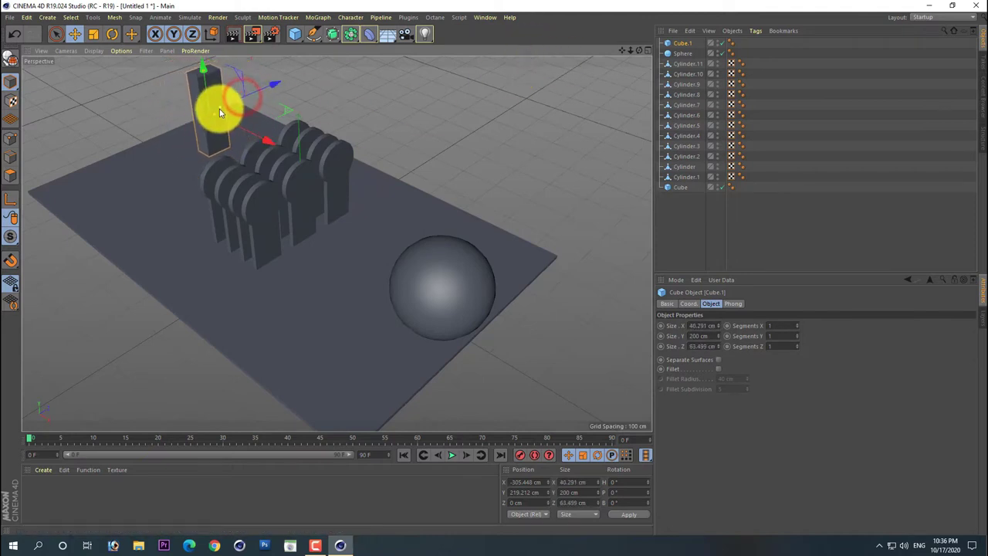
left_click_drag(201, 63, 200, 75)
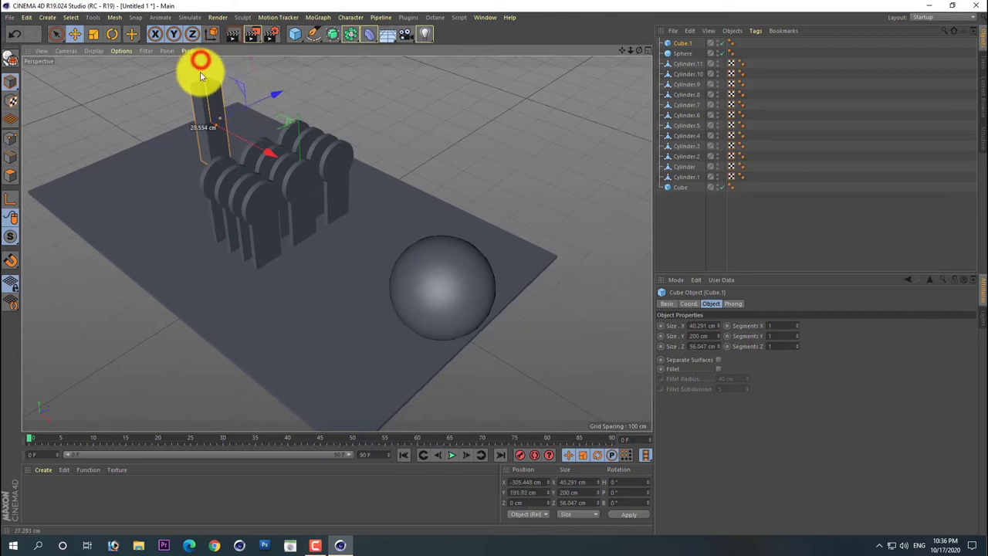
Step: Slide Cube.1 left onto the slab, reduce its depth to about 79 cm, then orbit to inspect
left_click_drag(637, 50, 494, 267)
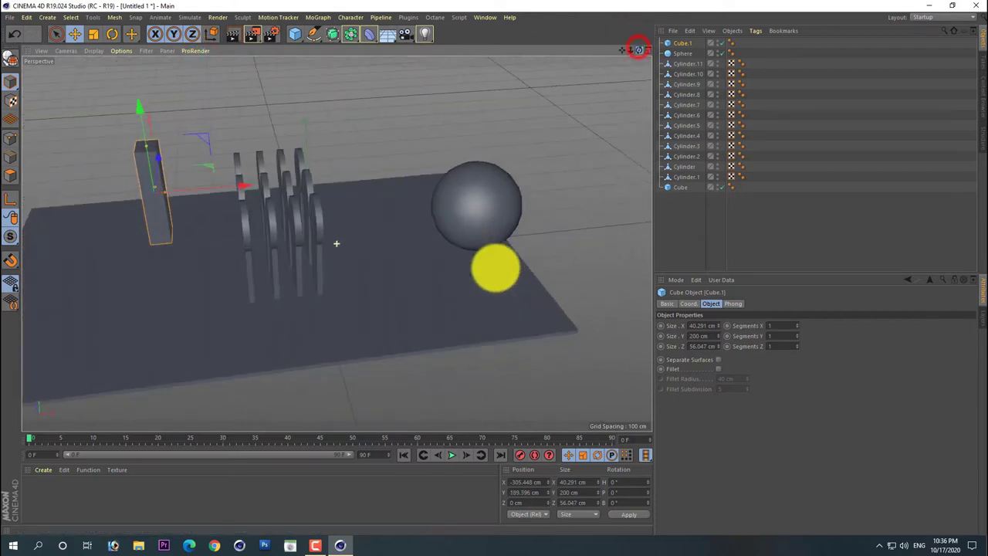
mouse_move(244, 183)
left_mouse_down()
mouse_move(205, 216)
mouse_move(139, 154)
left_mouse_up()
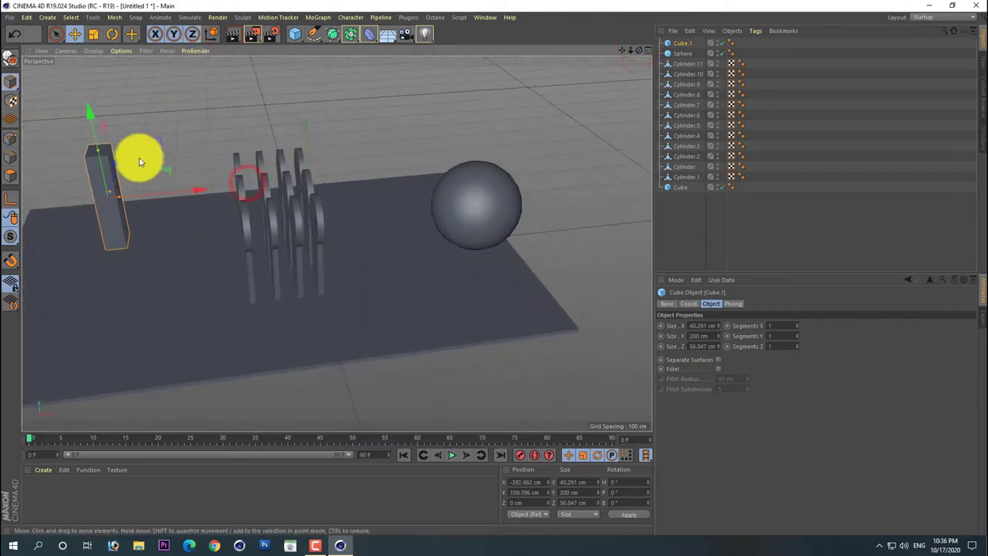
left_click_drag(85, 107, 91, 159)
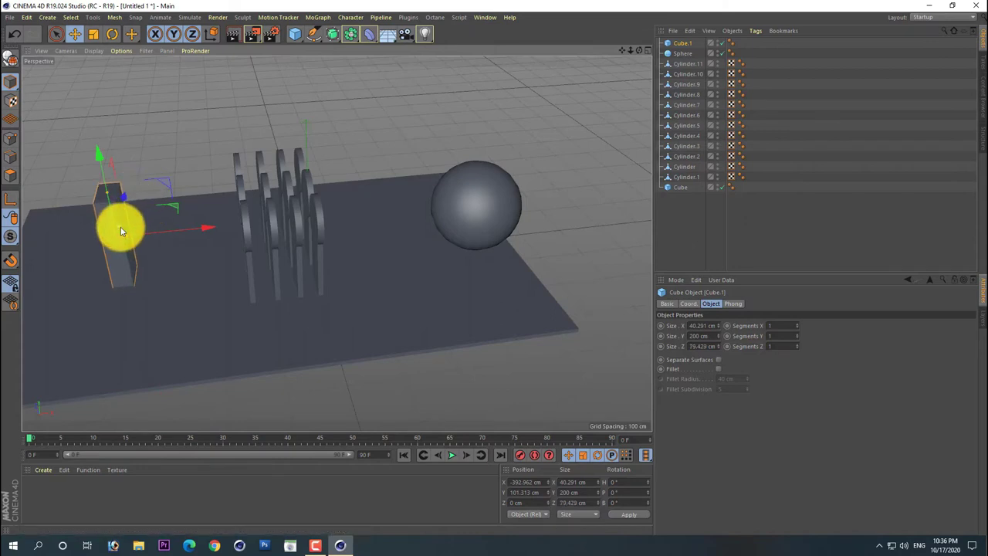
left_click_drag(120, 227, 132, 237)
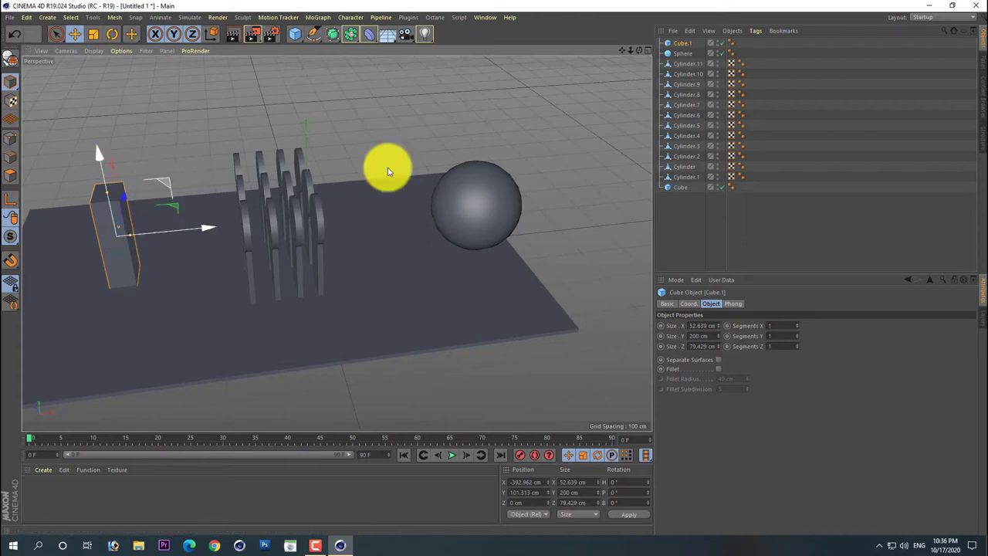
left_click_drag(642, 50, 492, 268)
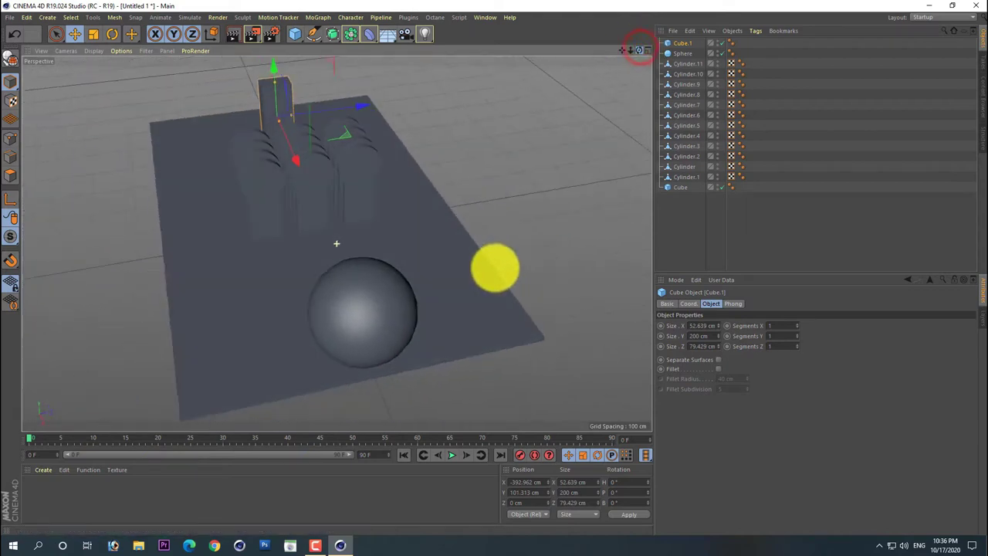
left_click_drag(336, 244, 336, 243)
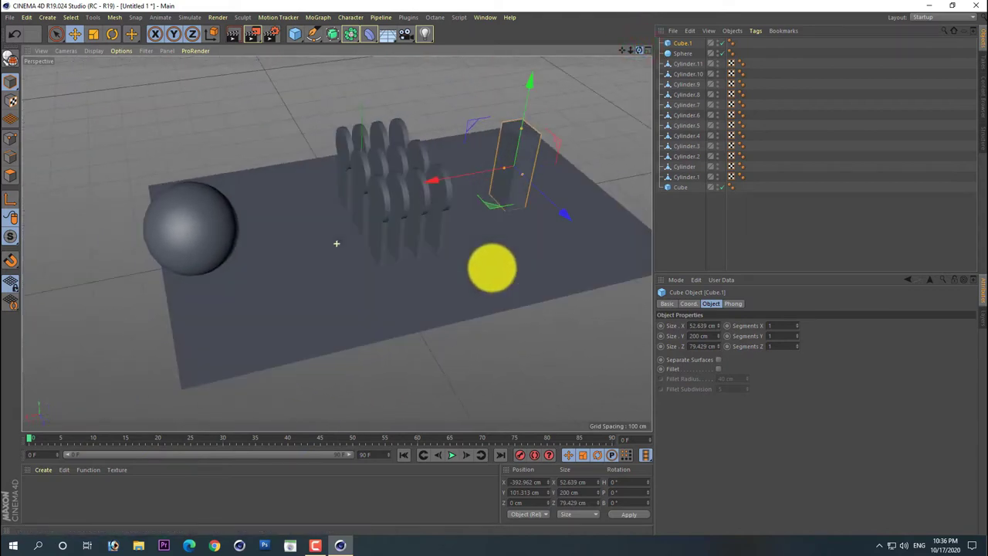
left_click_drag(502, 268, 639, 88)
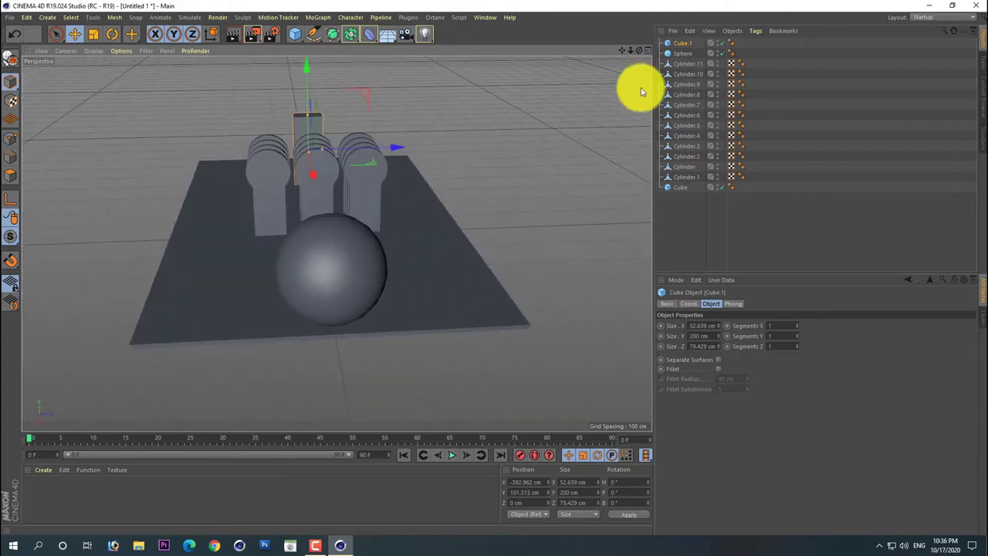
Step: Select the sphere and set the animation end frame to 200
left_click(678, 230)
left_click(354, 238)
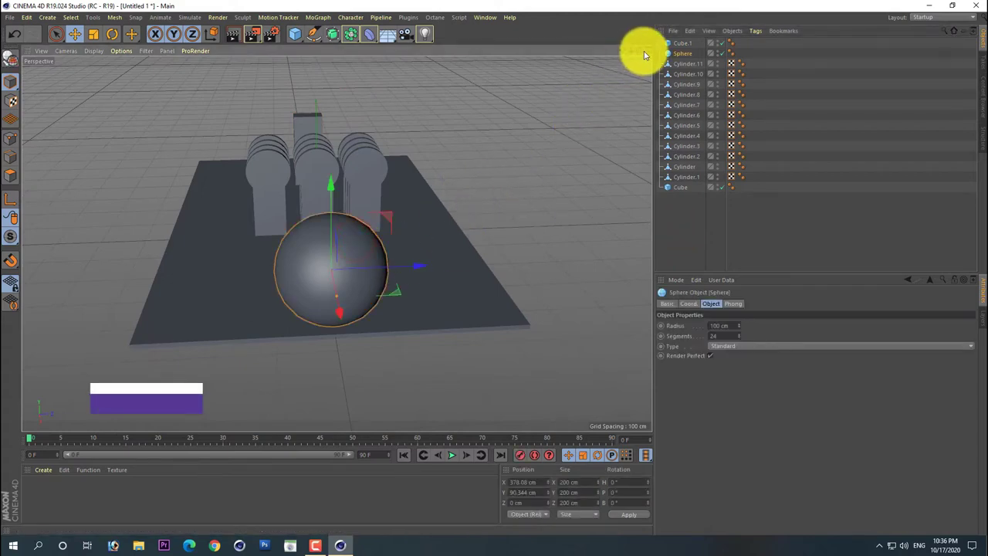
mouse_move(640, 51)
left_mouse_down()
mouse_move(495, 268)
mouse_move(437, 190)
mouse_move(390, 456)
left_mouse_up()
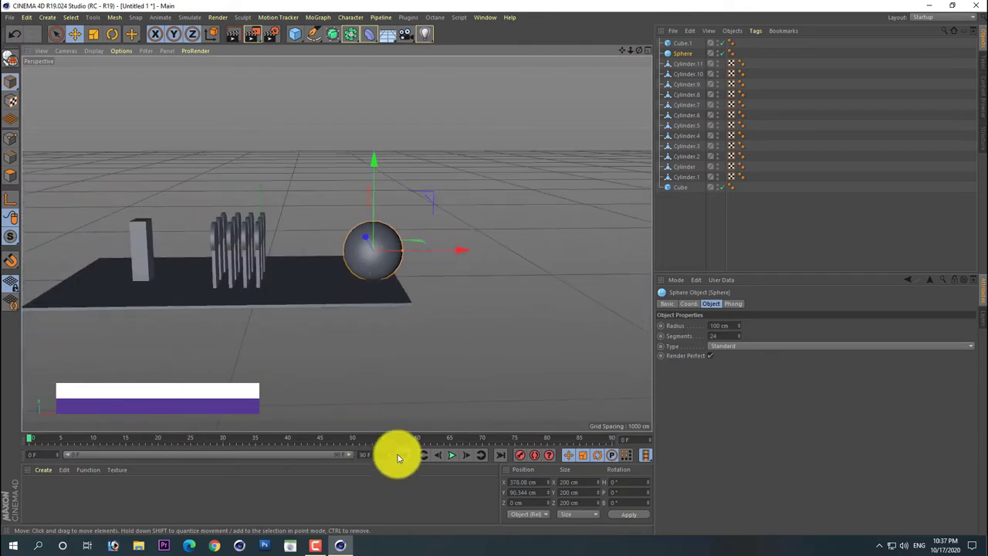
double_click(378, 455)
type("200")
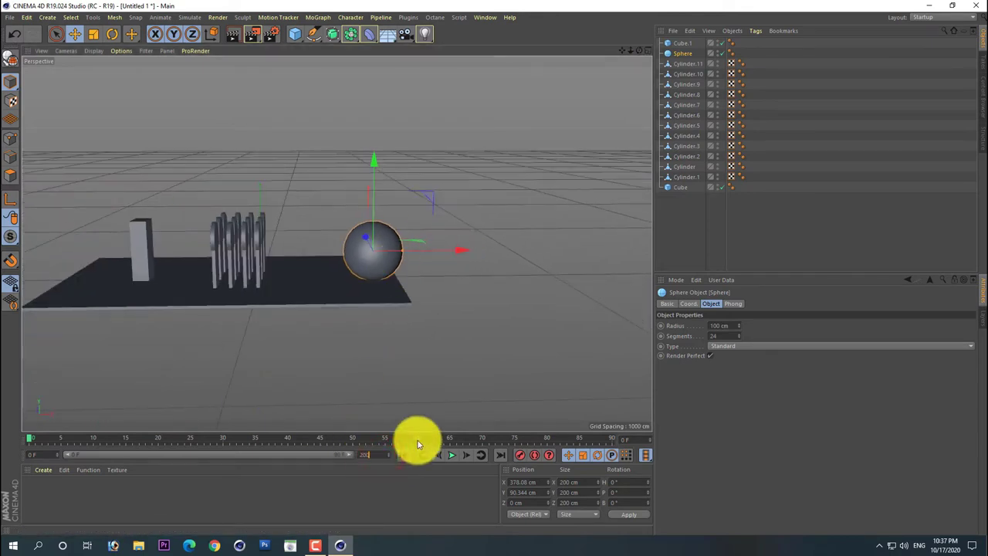
key("Return")
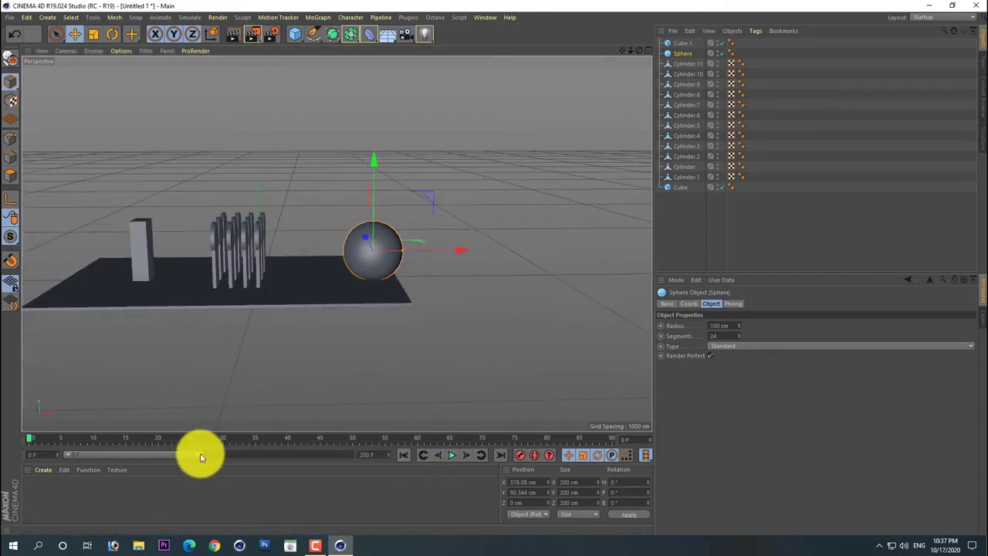
left_click_drag(201, 457, 354, 462)
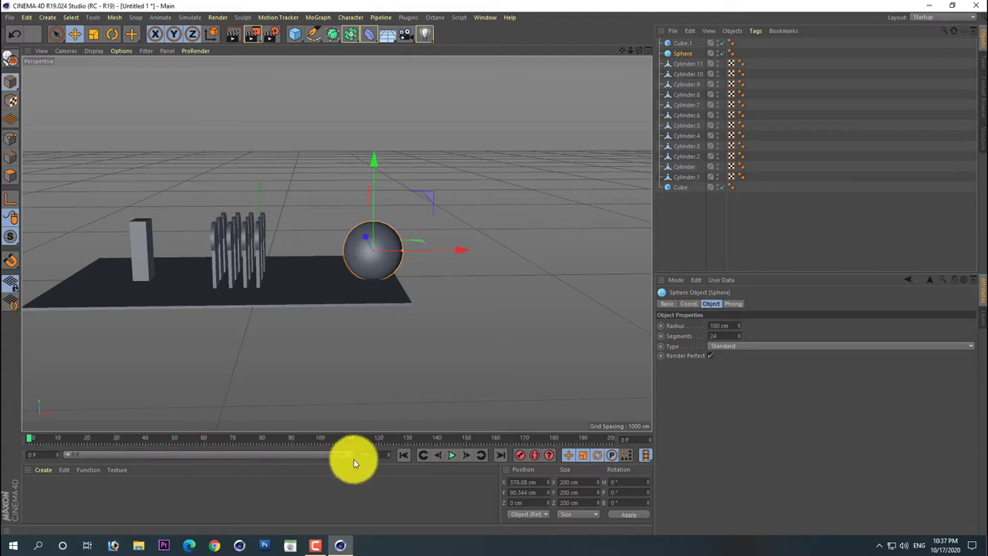
Step: Keyframe the sphere at frame 150 moved to X -278.629 cm against Cube.1
left_click(403, 455)
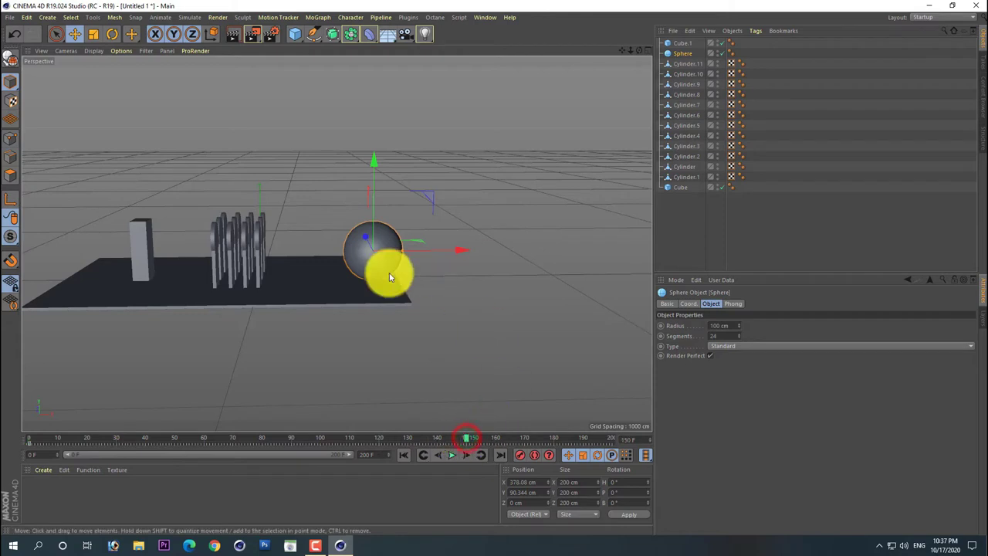
left_click_drag(463, 250, 271, 259)
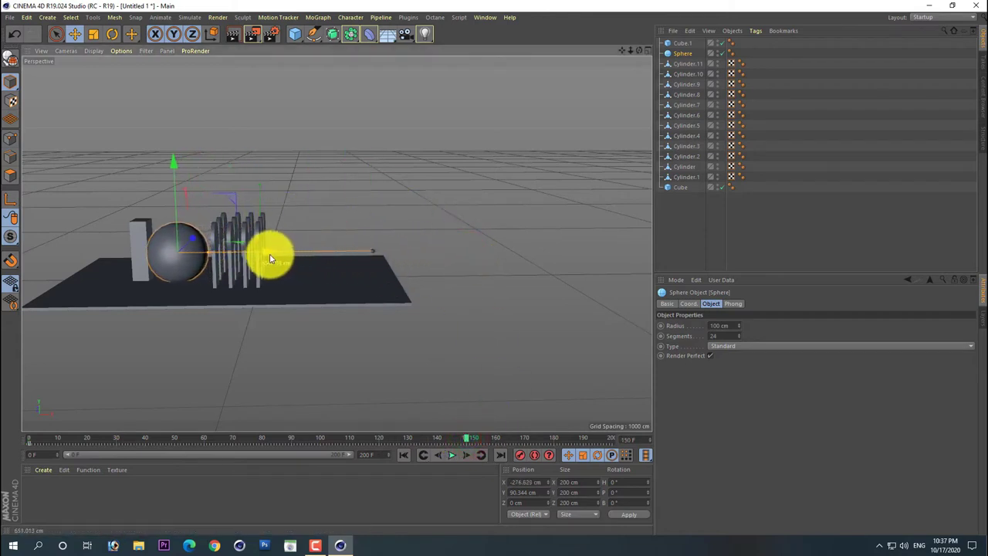
left_click_drag(271, 260, 270, 259)
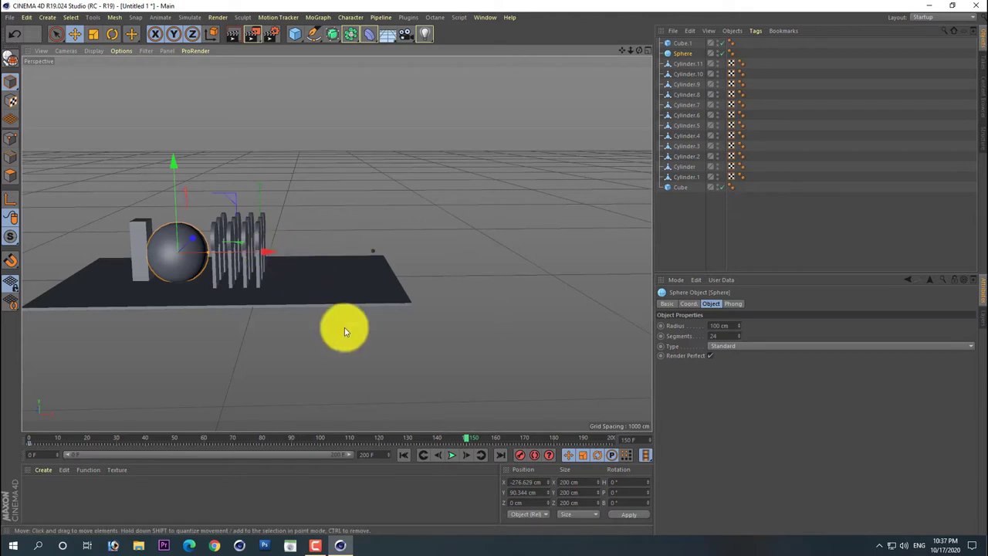
left_click(518, 458)
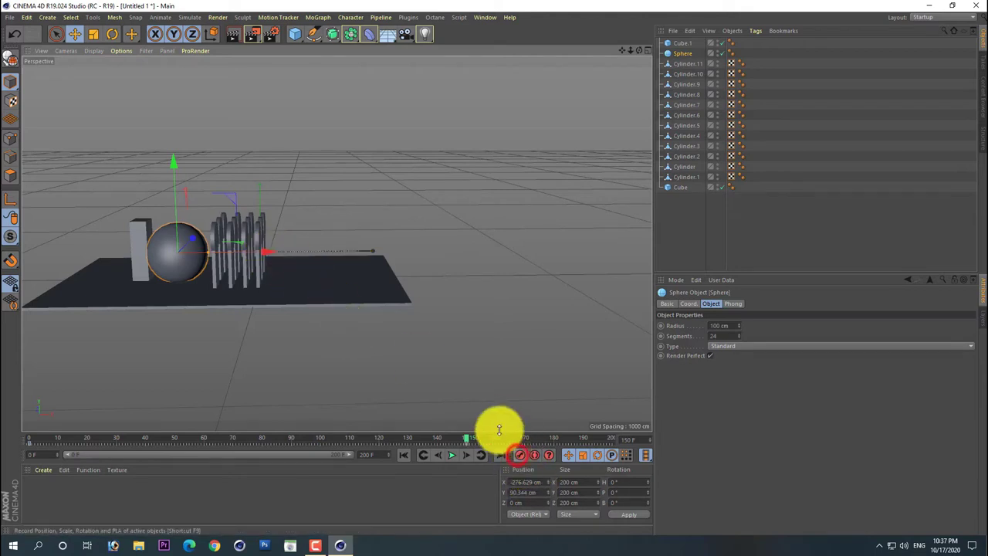
Step: Rewind to frame 0 and nudge Cube.1 along its Z axis
left_click(410, 459)
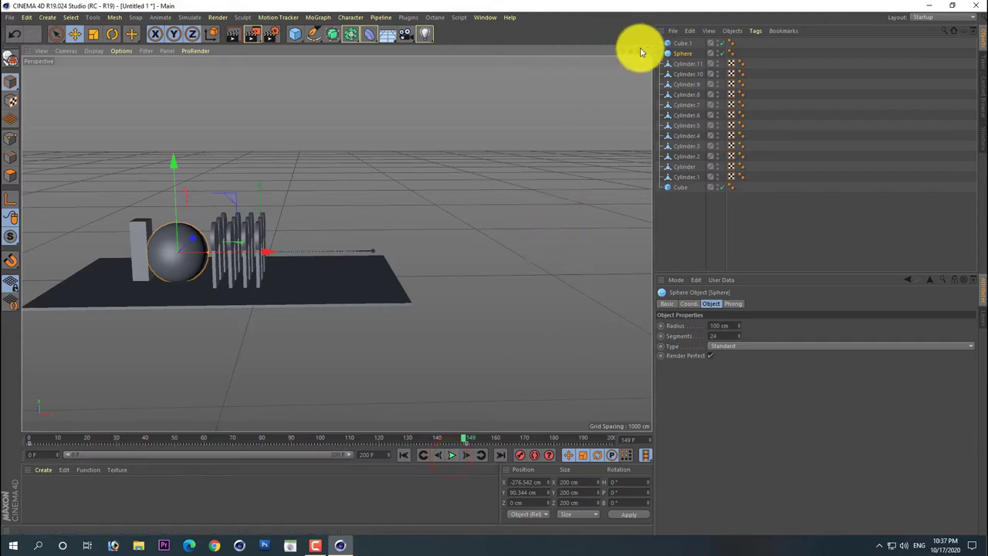
mouse_move(638, 50)
left_mouse_down()
mouse_move(500, 270)
mouse_move(640, 49)
left_mouse_up()
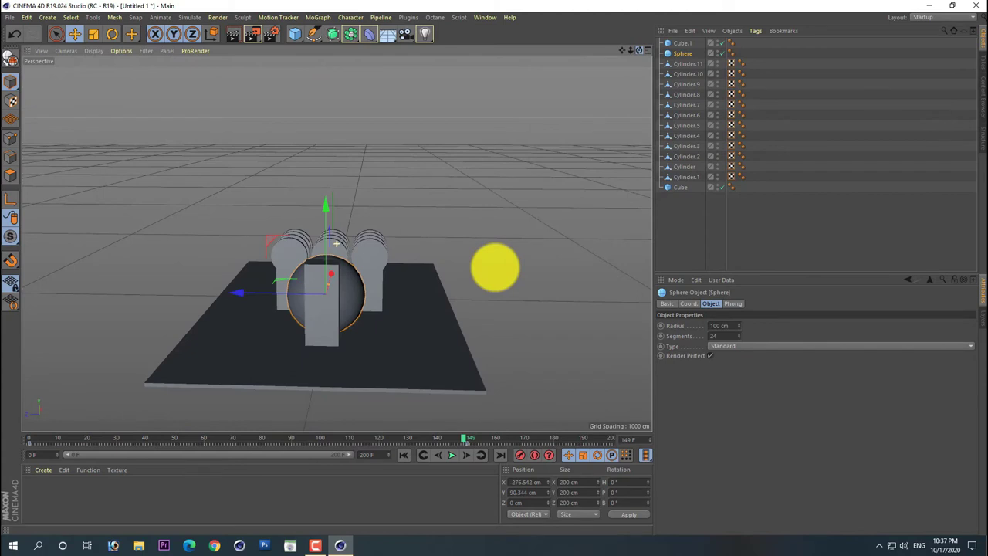
left_click(315, 318)
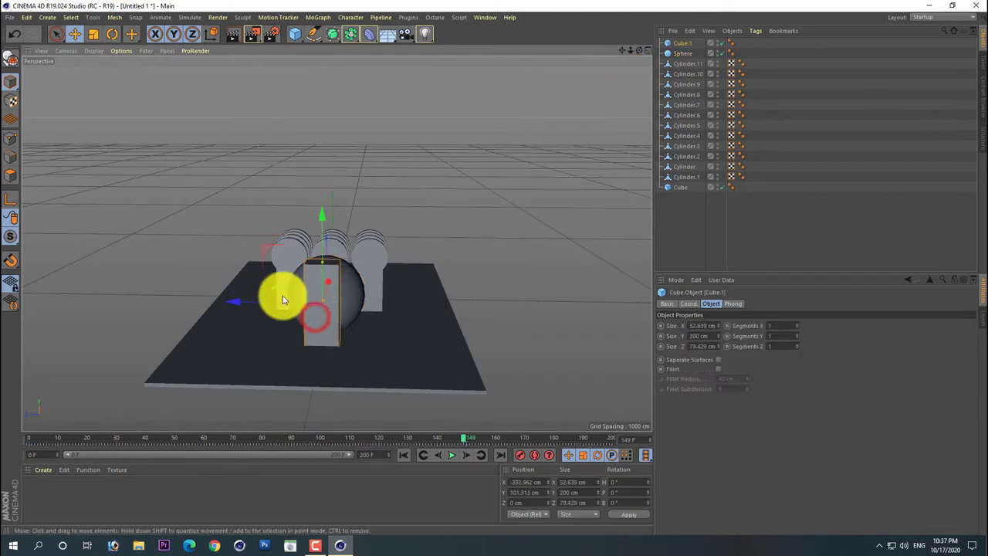
left_click_drag(230, 302, 245, 309)
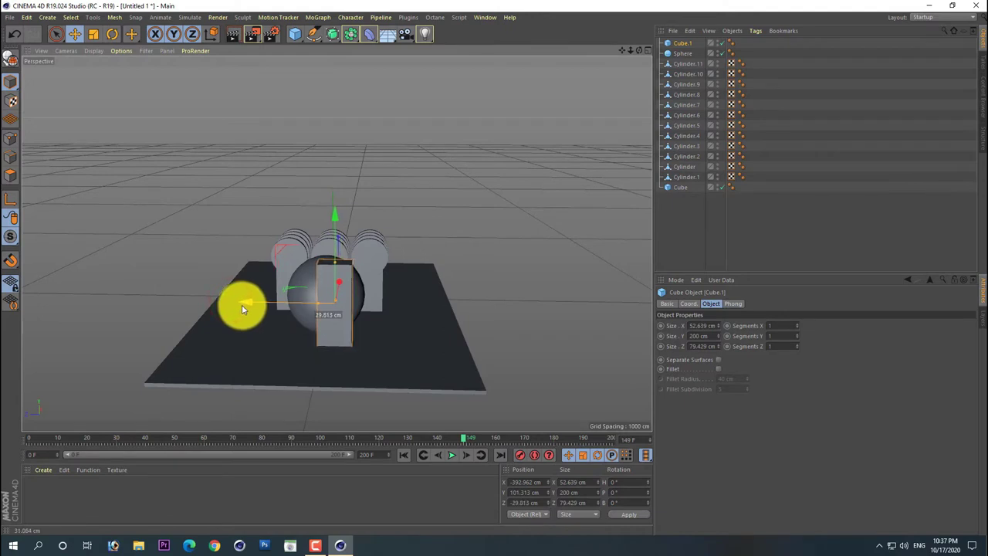
left_click_drag(242, 305, 241, 304)
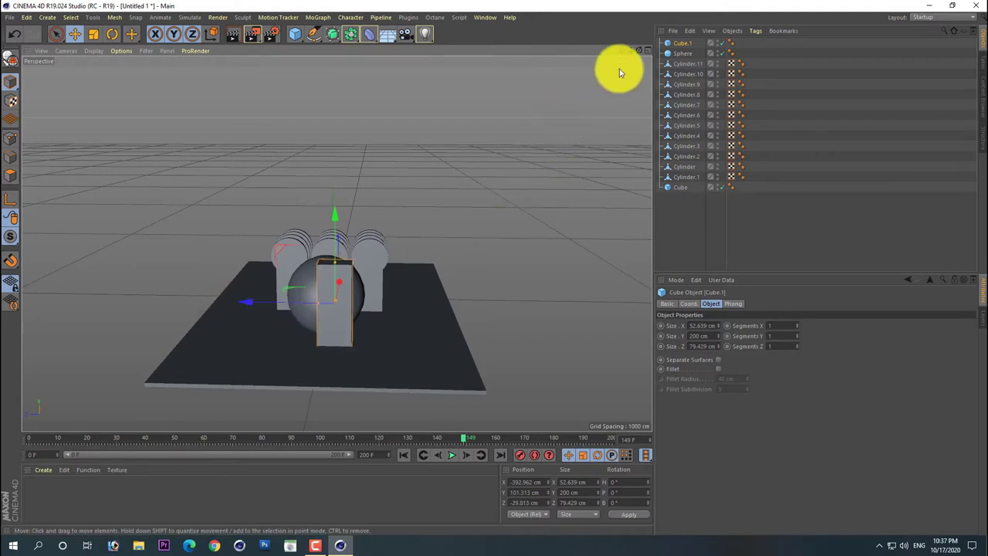
left_click_drag(489, 267, 549, 273, "alt")
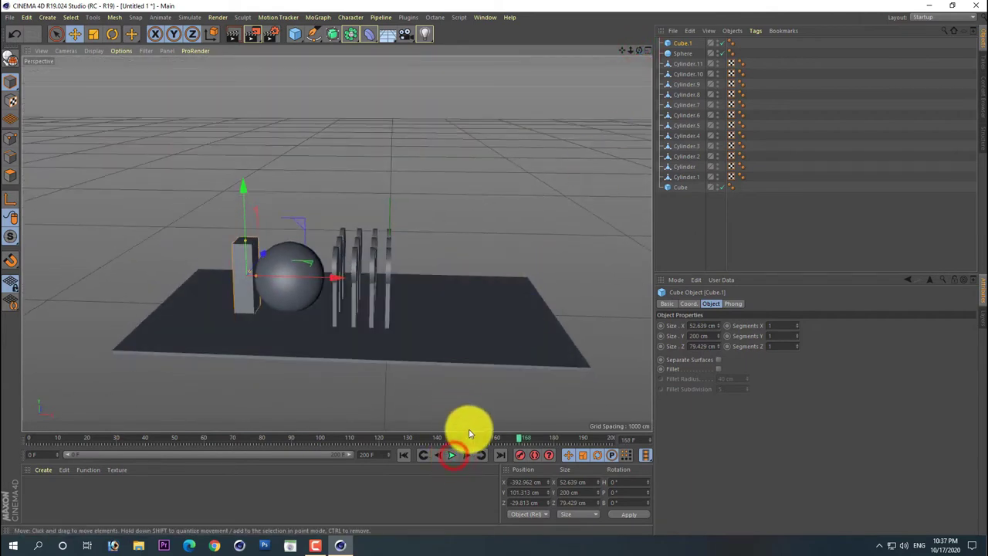
Step: Zoom and orbit the view around the cube and sphere, back at the first frame
left_click(422, 451)
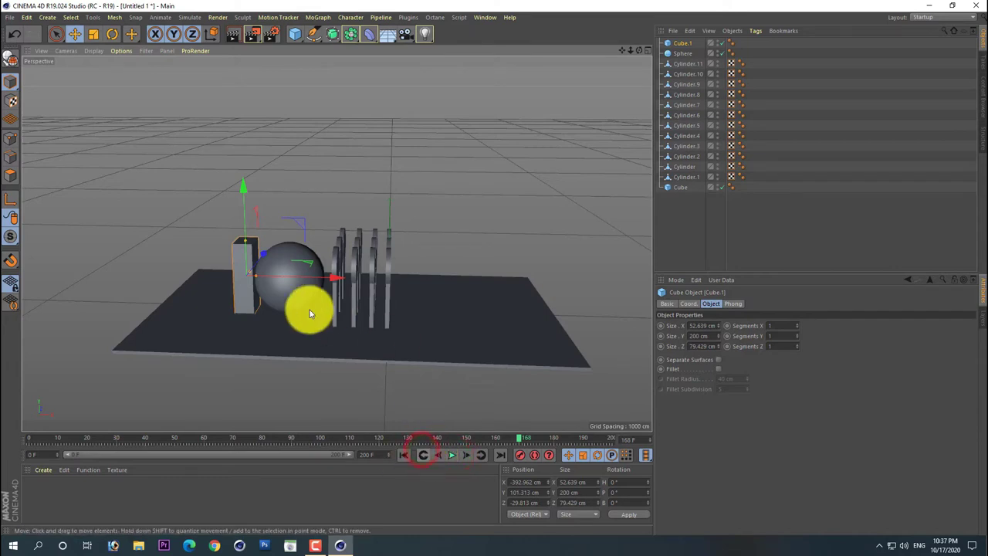
scroll(304, 265, "up", 2)
scroll(257, 276, "up", 2)
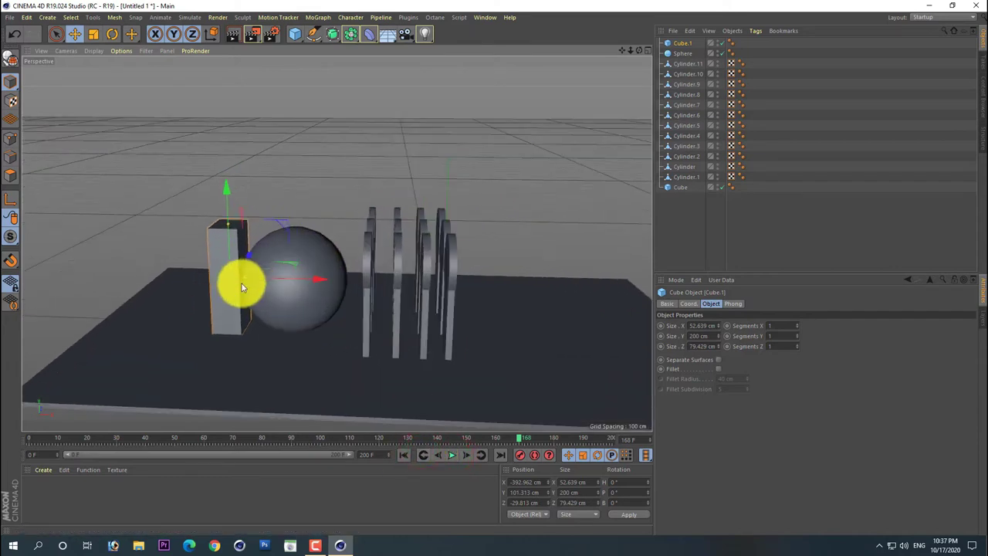
scroll(241, 284, "up", 2)
scroll(240, 284, "up", 2)
scroll(242, 280, "up", 2)
scroll(271, 280, "up", 2)
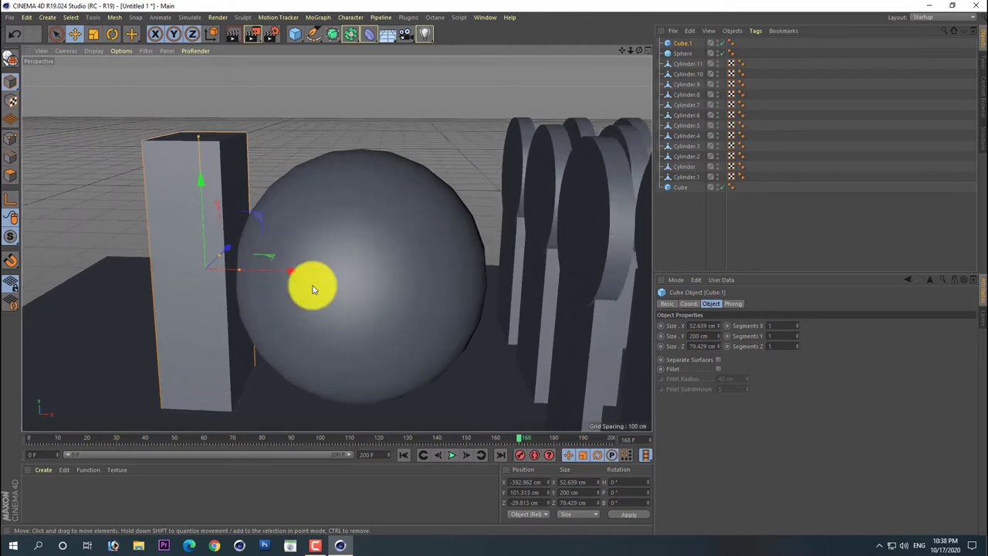
mouse_move(638, 49)
left_mouse_down()
mouse_move(495, 268)
mouse_move(622, 52)
mouse_move(493, 267)
left_mouse_up()
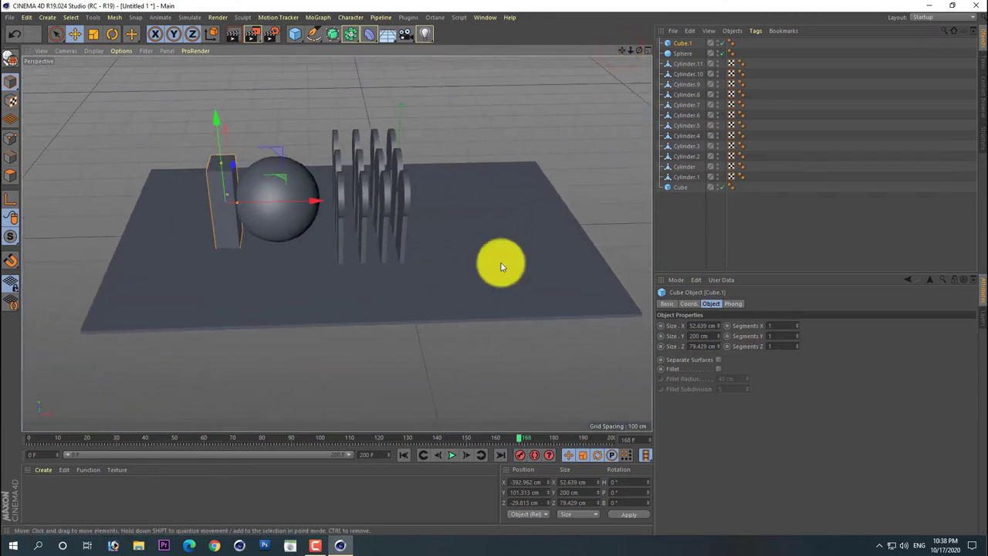
left_click(403, 454)
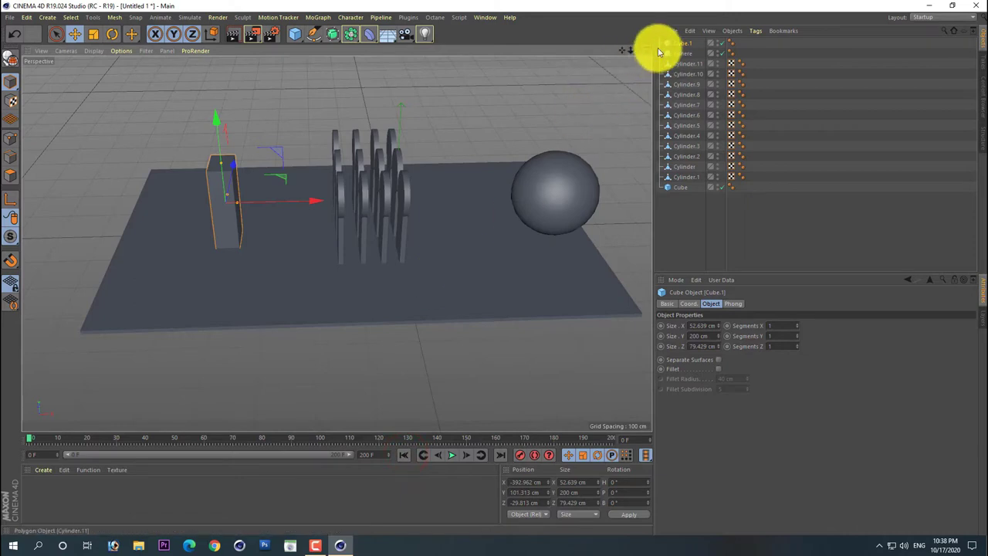
left_click_drag(640, 51, 489, 269)
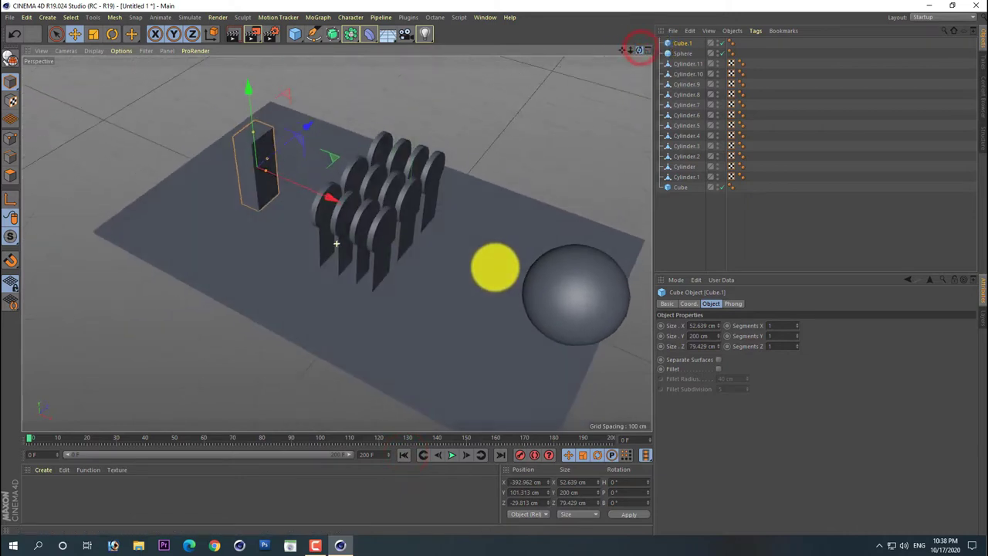
Step: Play the animation from the start twice, stopping at frame 73, and orbit the view
left_click(403, 455)
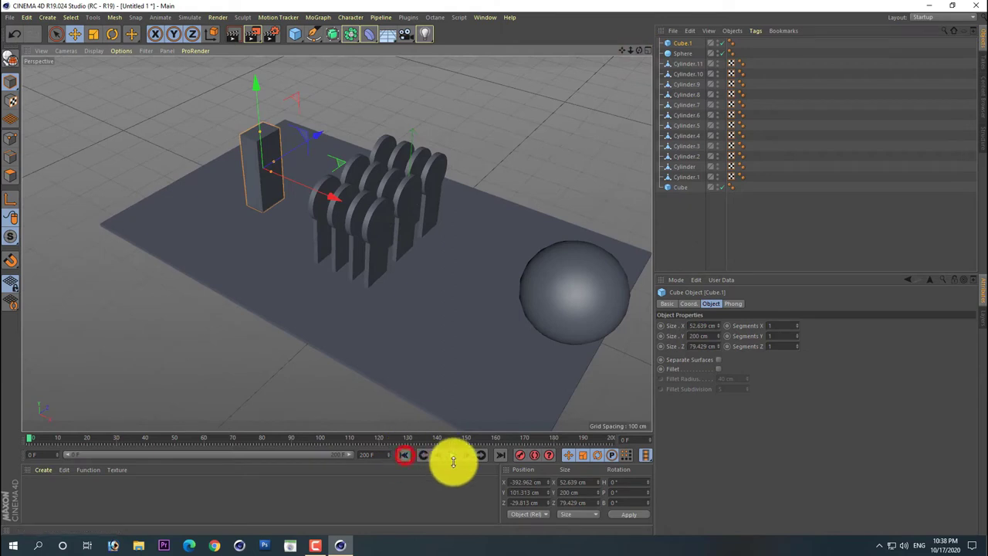
left_click(453, 459)
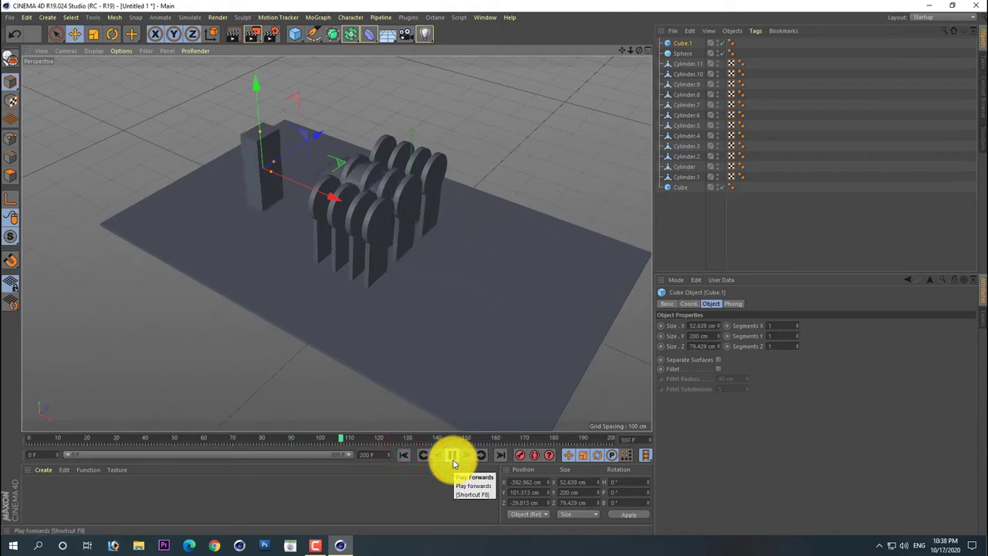
left_click(453, 459)
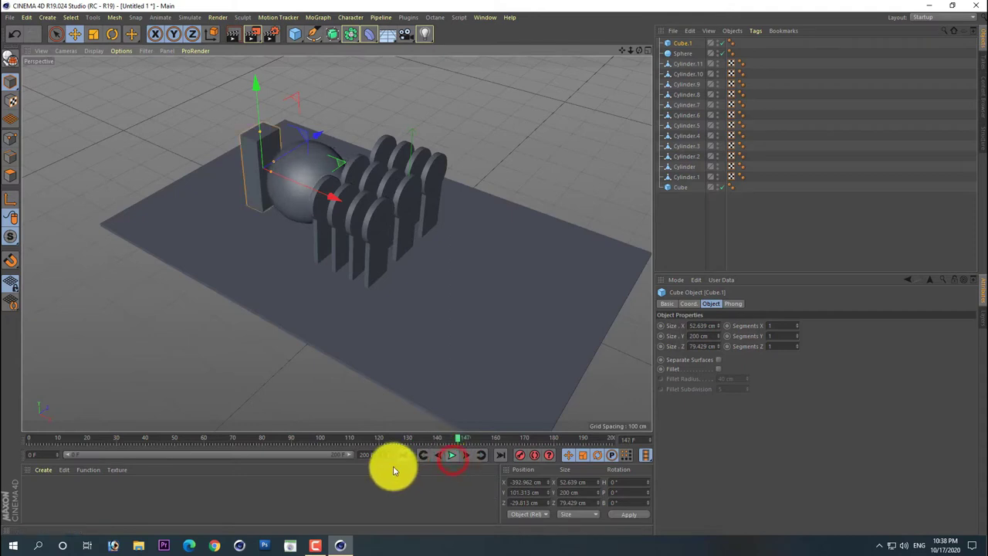
left_click(397, 461)
left_click(448, 457)
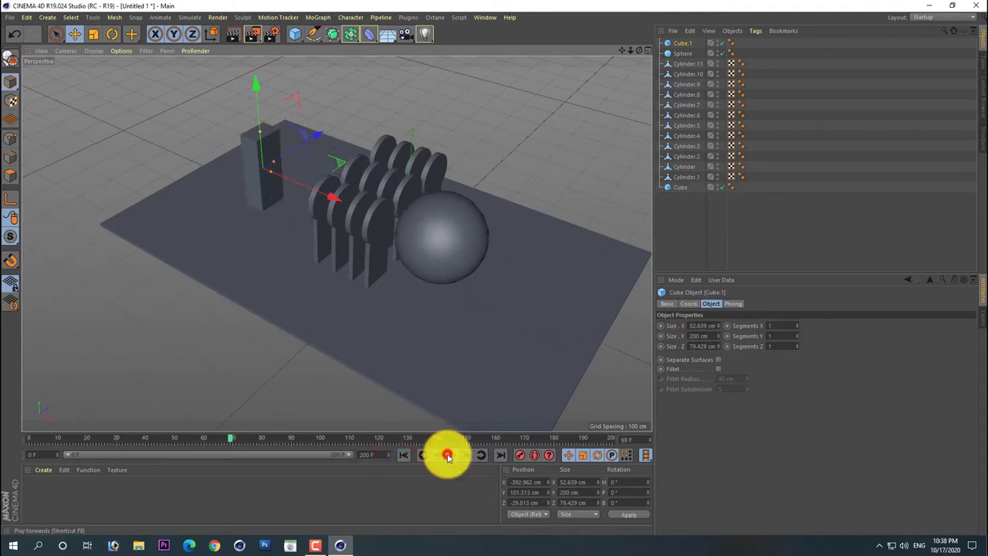
left_click(448, 455)
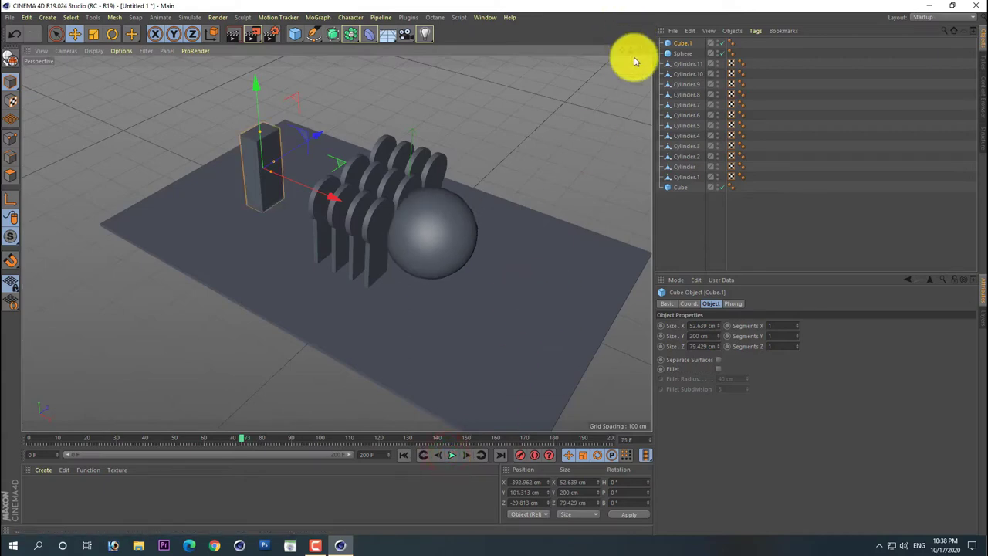
left_click_drag(641, 52, 495, 267)
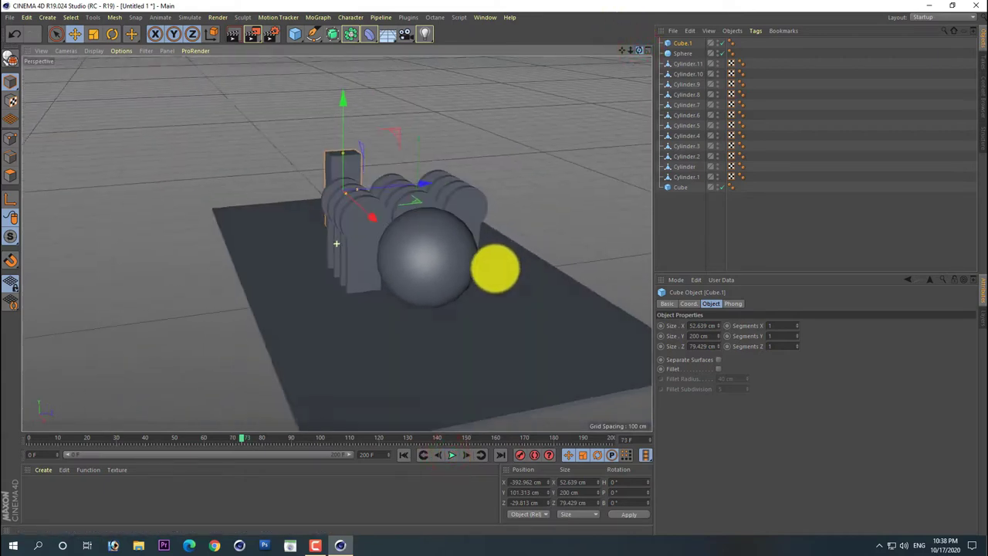
Step: Give the slab object Cube a Collider Body simulation tag
left_click(673, 210)
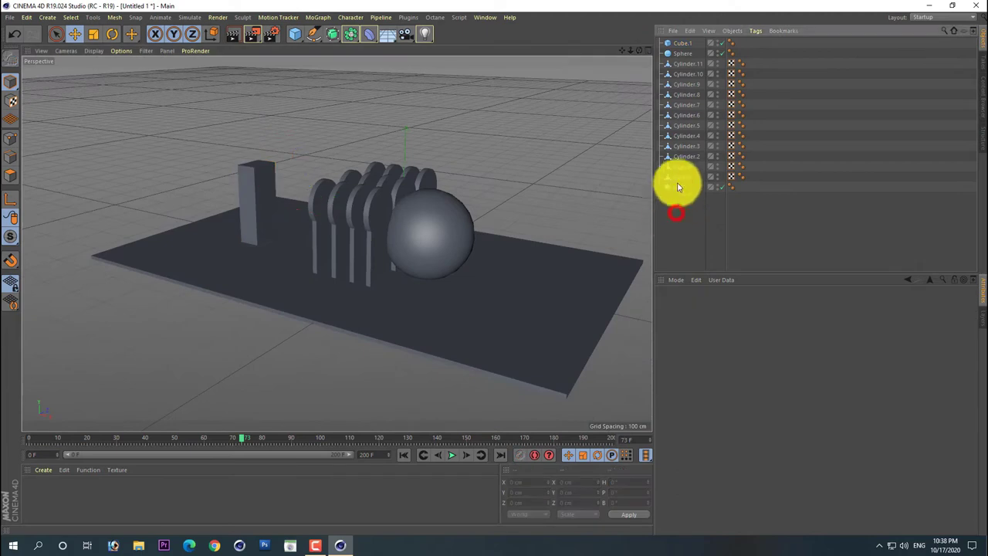
left_click(530, 324)
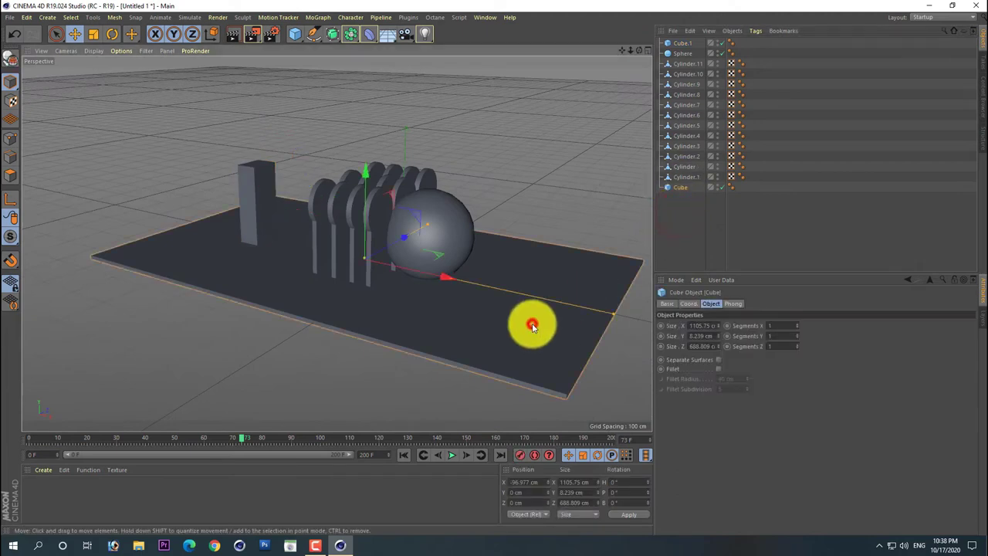
right_click(672, 188)
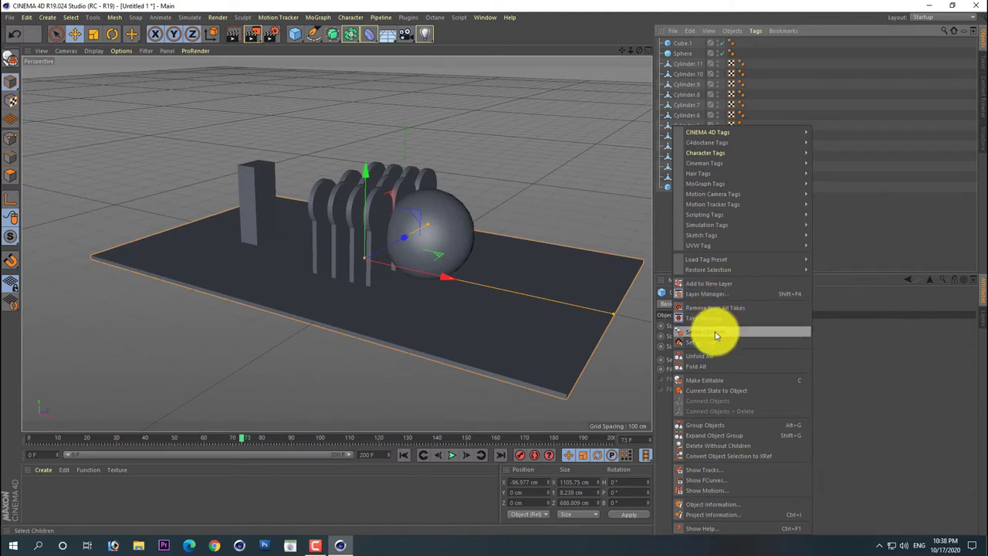
mouse_move(706, 225)
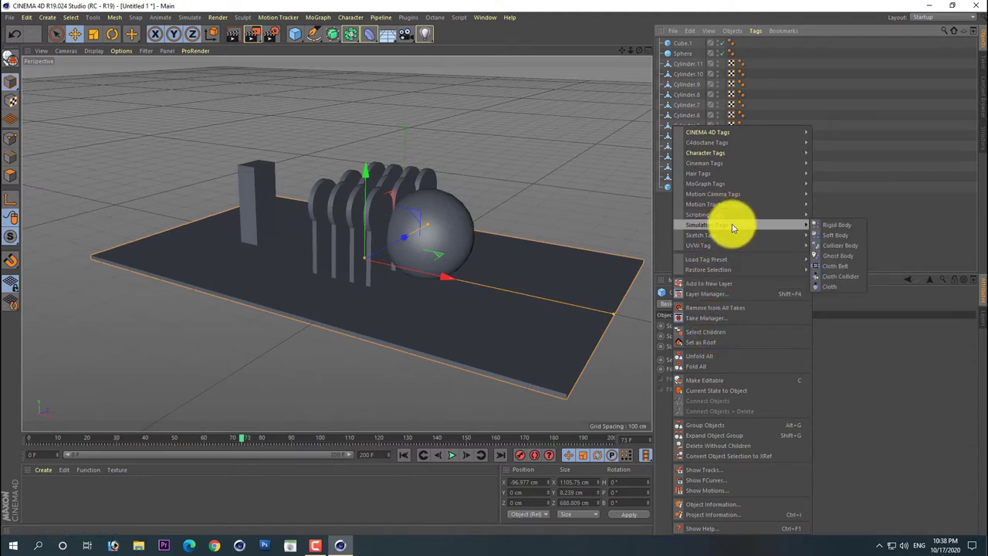
left_click(835, 249)
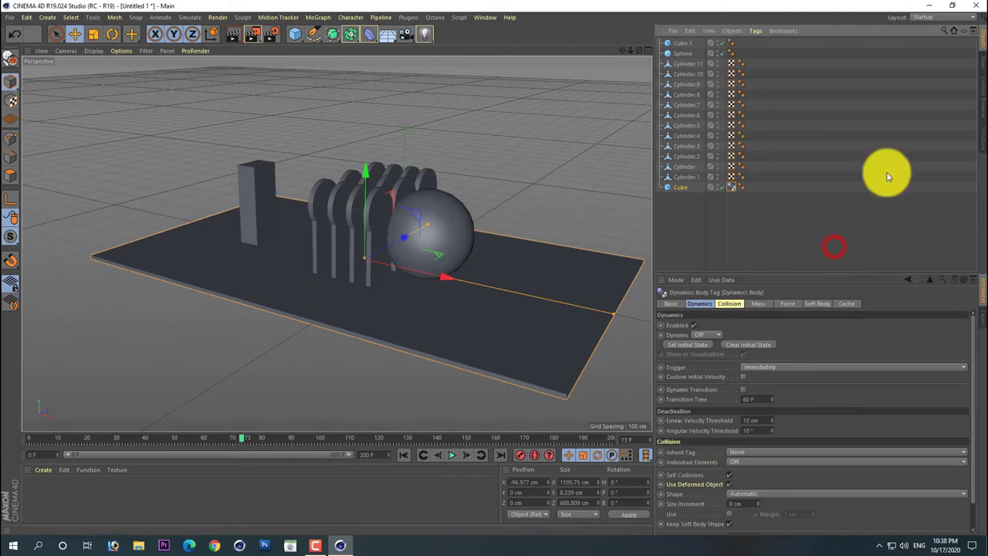
left_click(689, 176)
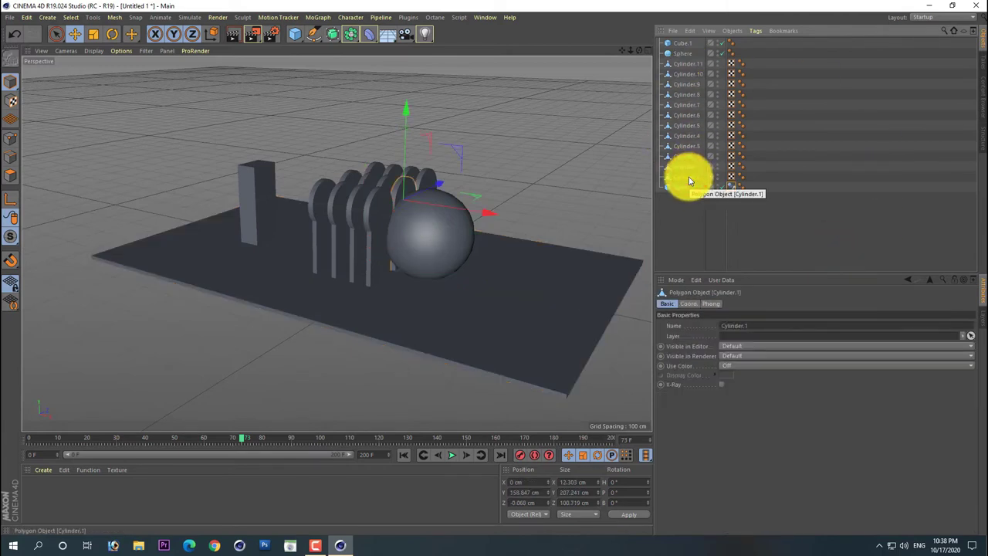
Step: Add a Rigid Body tag to Cylinder.1 with Bounce 18%, Friction 80%, Individual Elements All
right_click(689, 179)
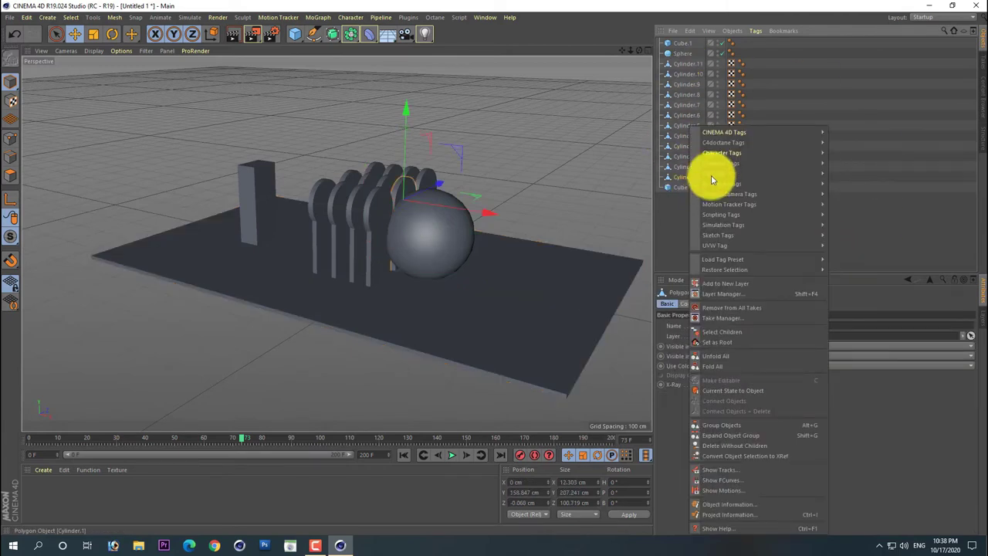
left_click(401, 462)
left_click(401, 460)
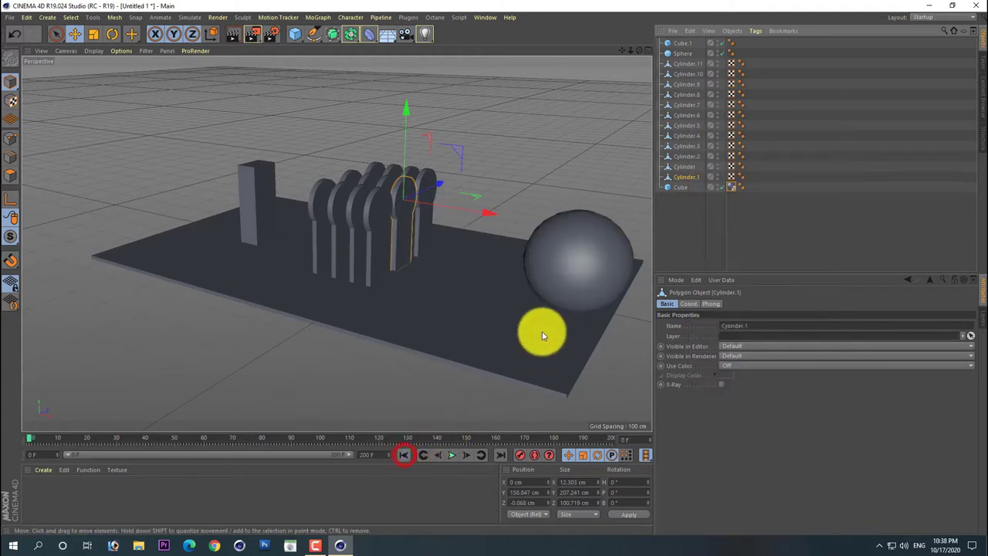
right_click(681, 180)
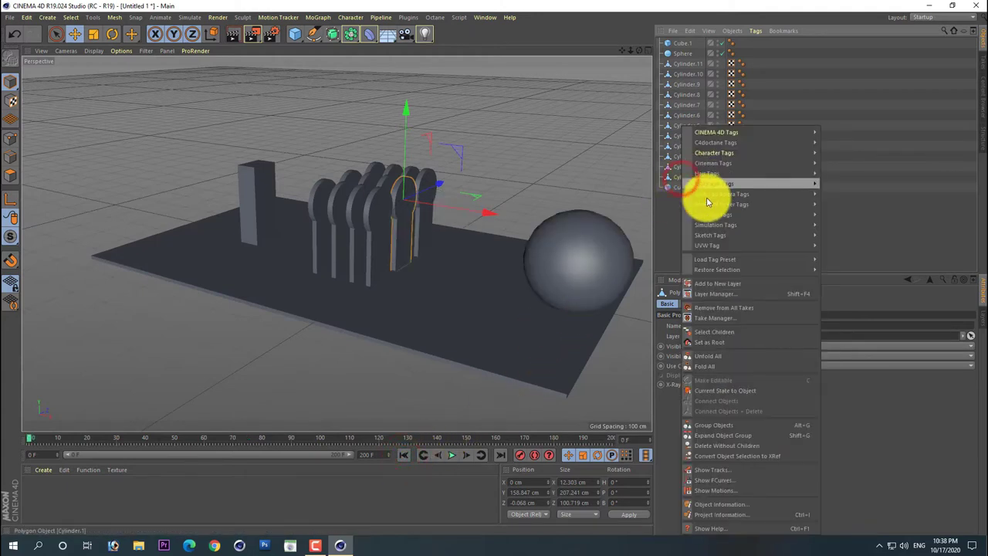
mouse_move(716, 225)
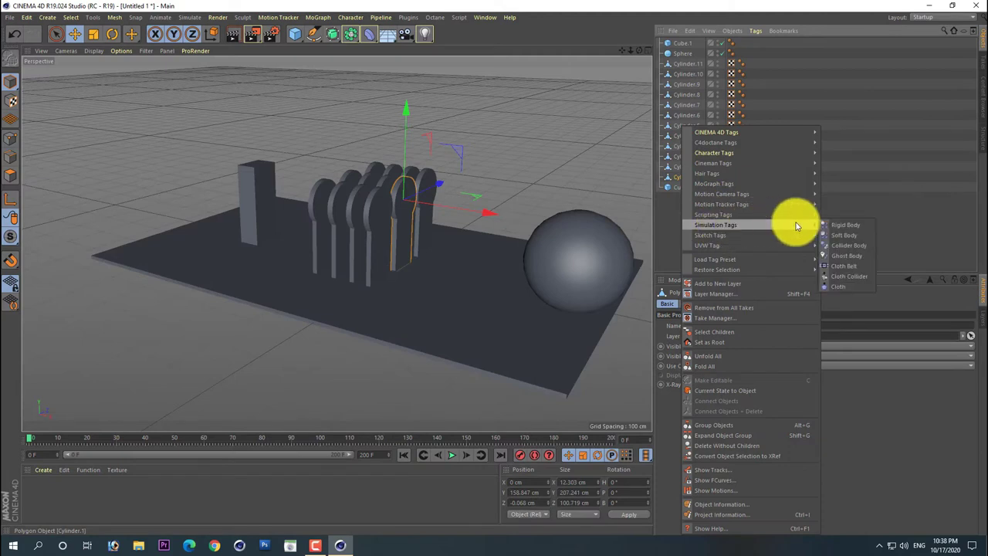
left_click(854, 225)
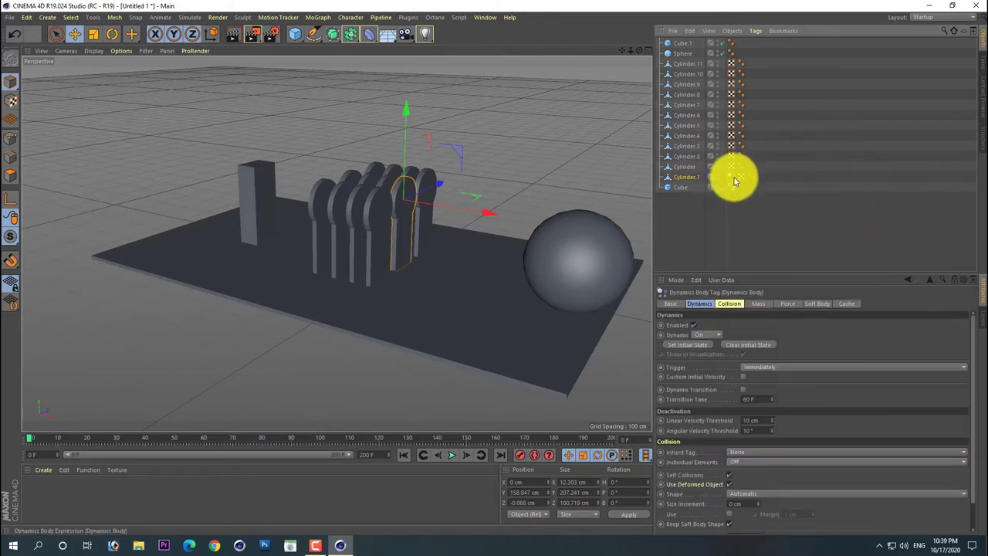
left_click(729, 303)
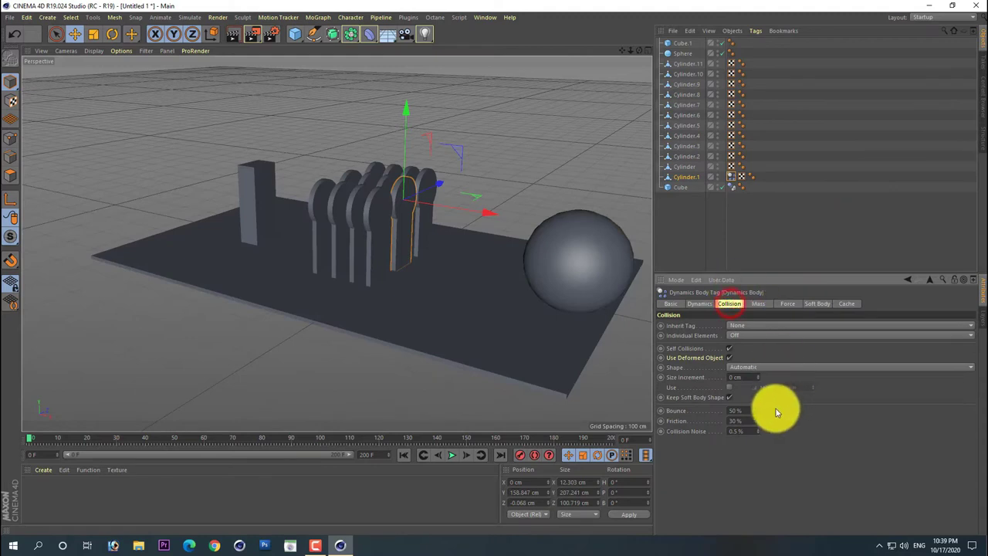
left_click(751, 420)
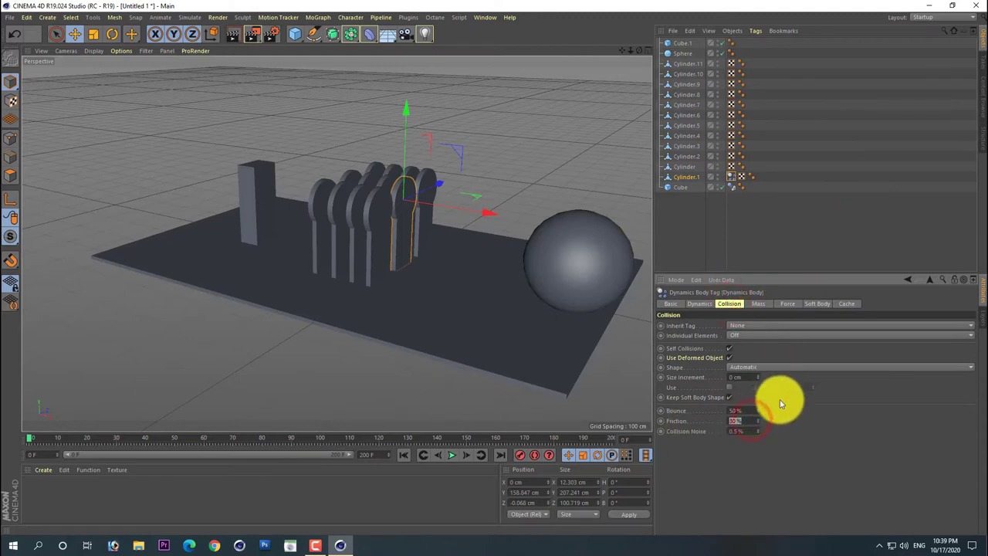
left_click(748, 410)
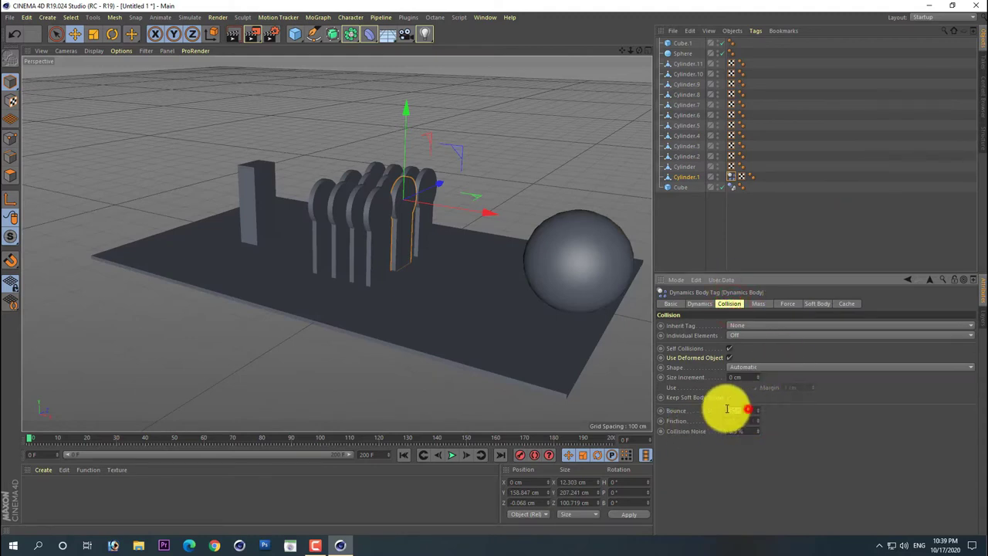
type("80")
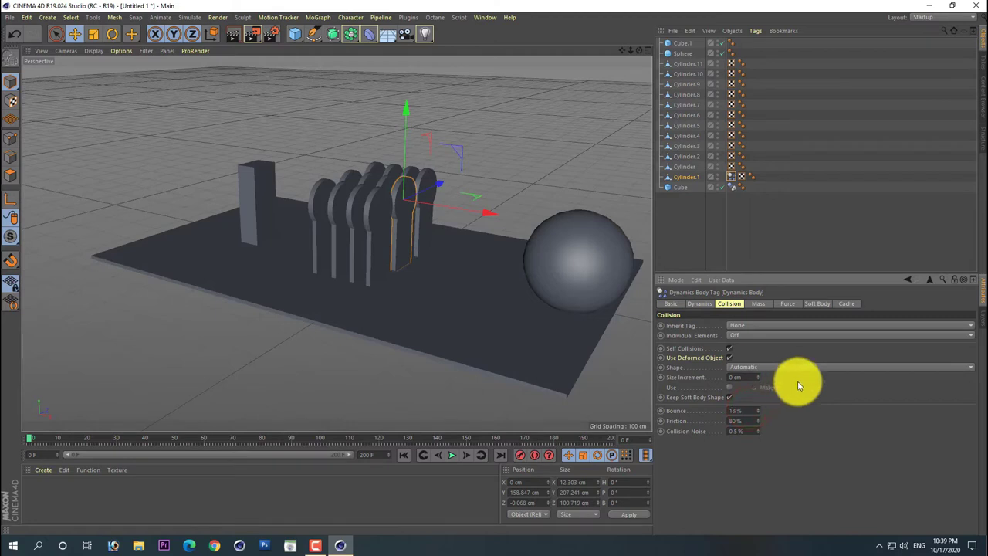
left_click(756, 334)
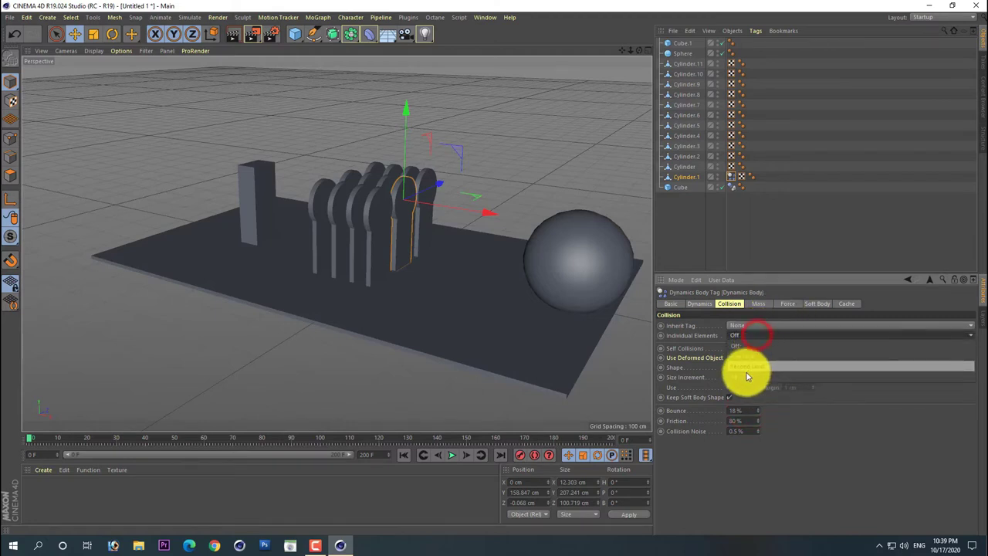
left_click(746, 376)
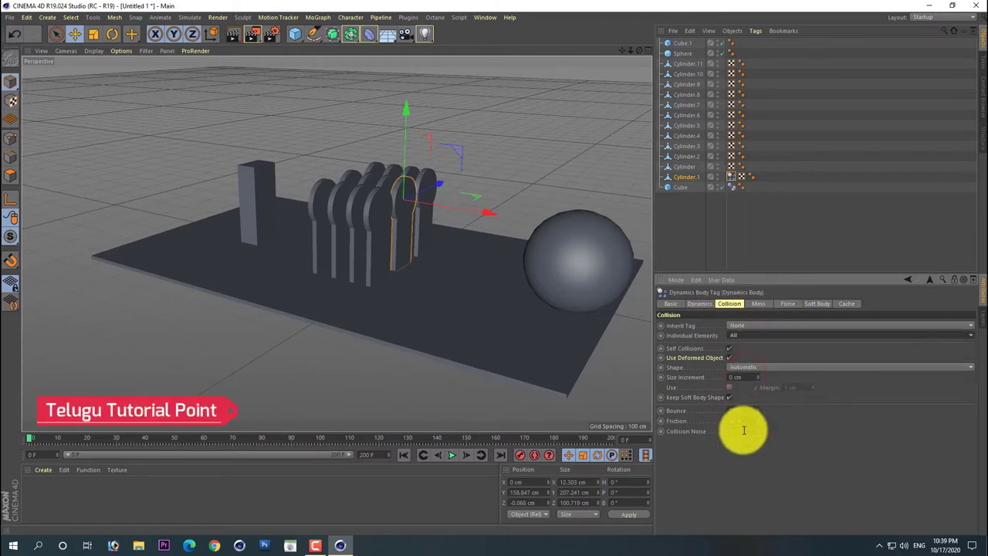
Step: Give the Sphere a Collider Body simulation tag
left_click(591, 270)
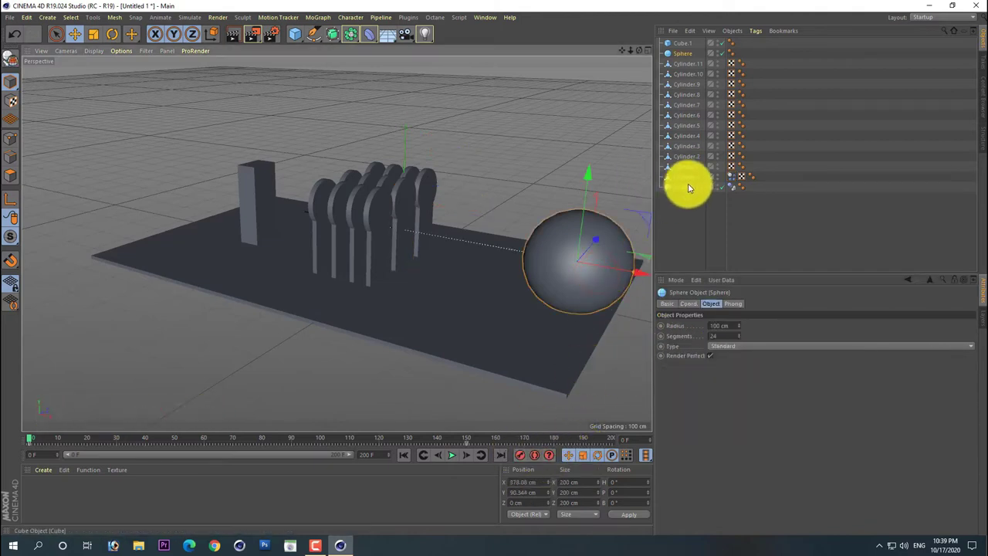
right_click(679, 59)
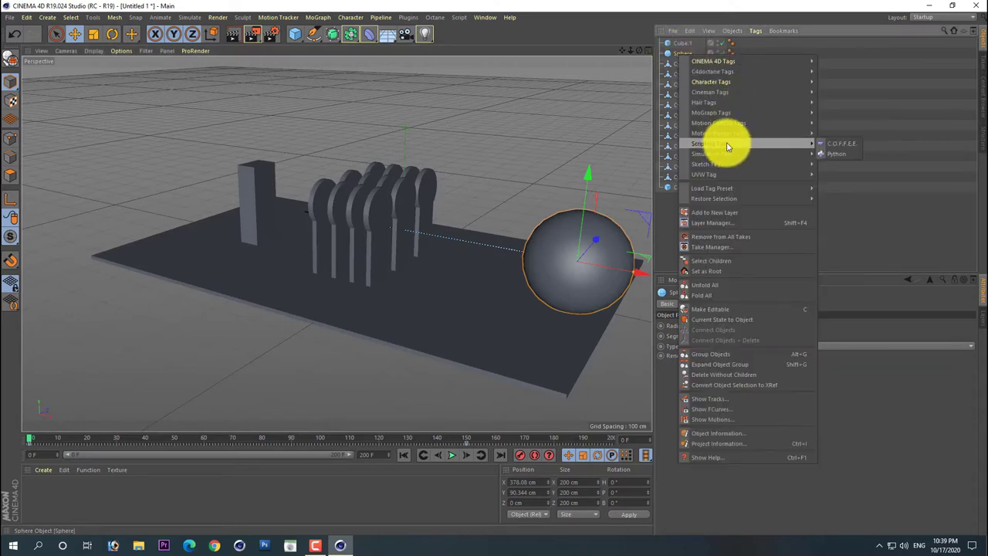
mouse_move(710, 154)
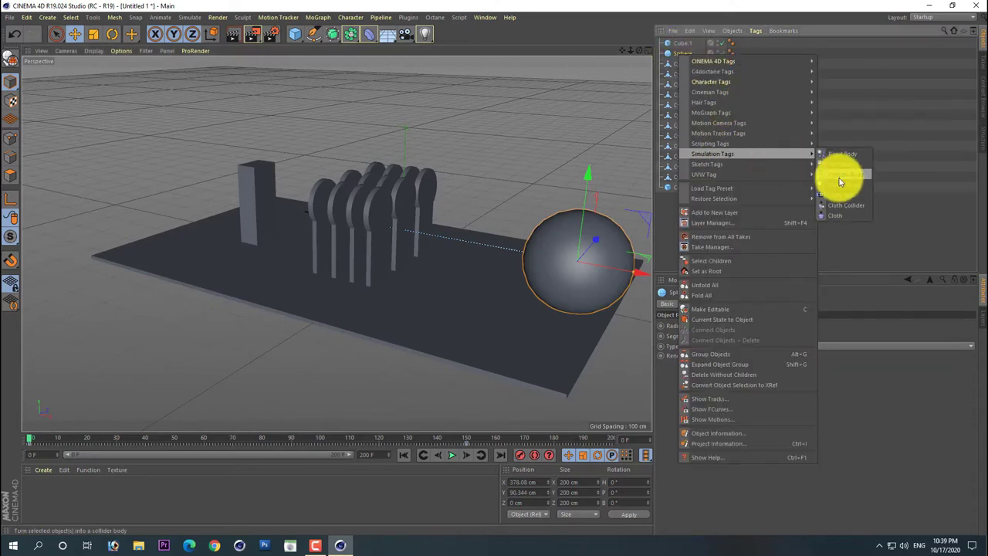
left_click(838, 178)
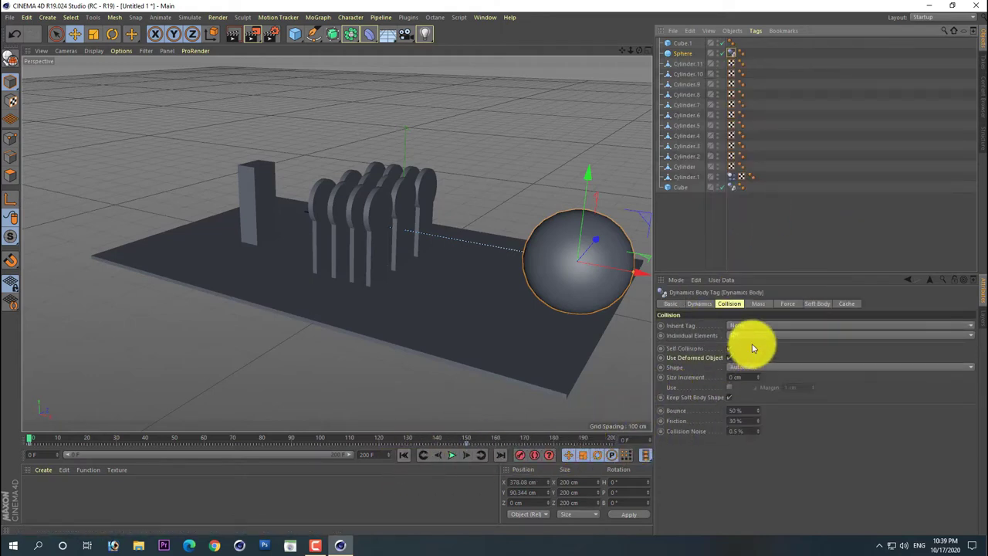
Step: Test the simulation with the sphere rolling into the panels, then rewind to frame 0
left_click(453, 458)
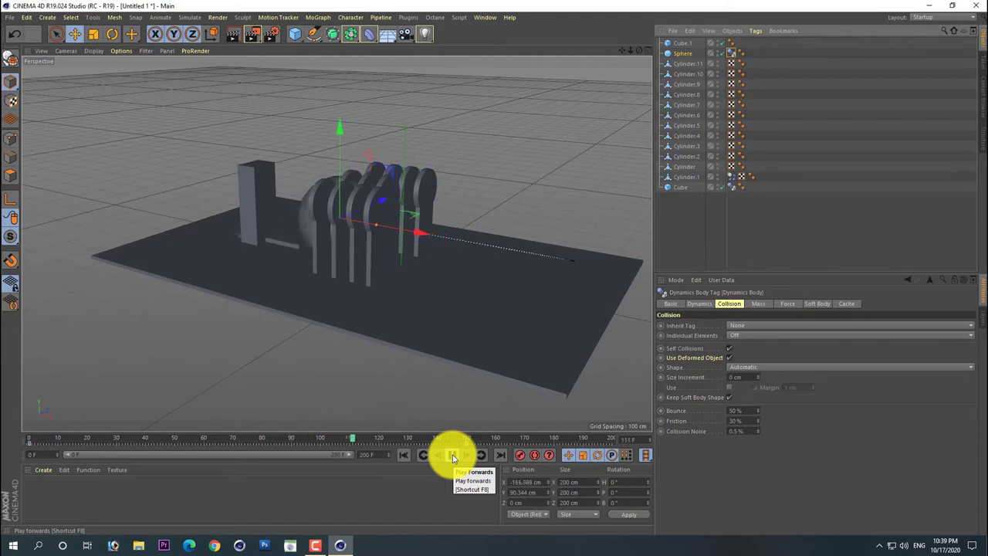
left_click(453, 457)
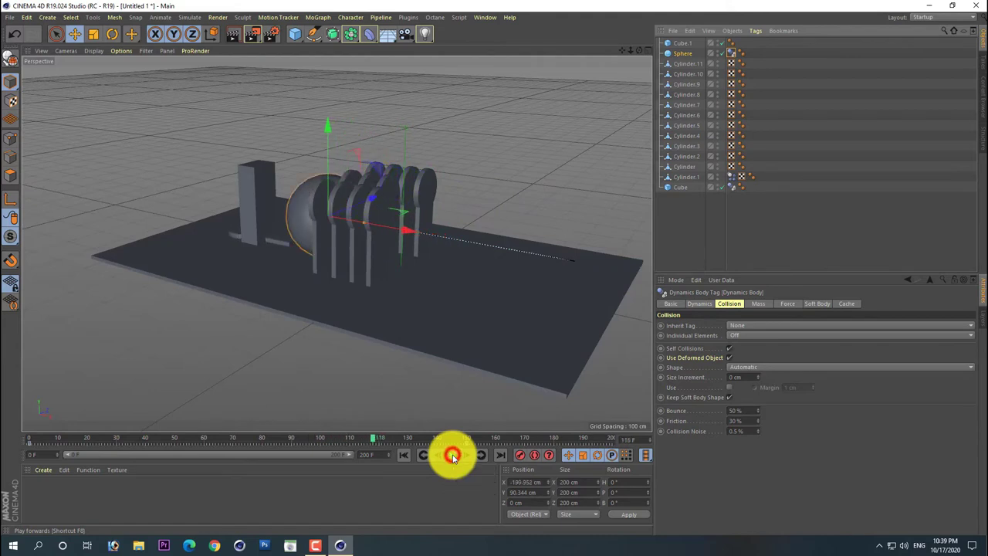
left_click(409, 461)
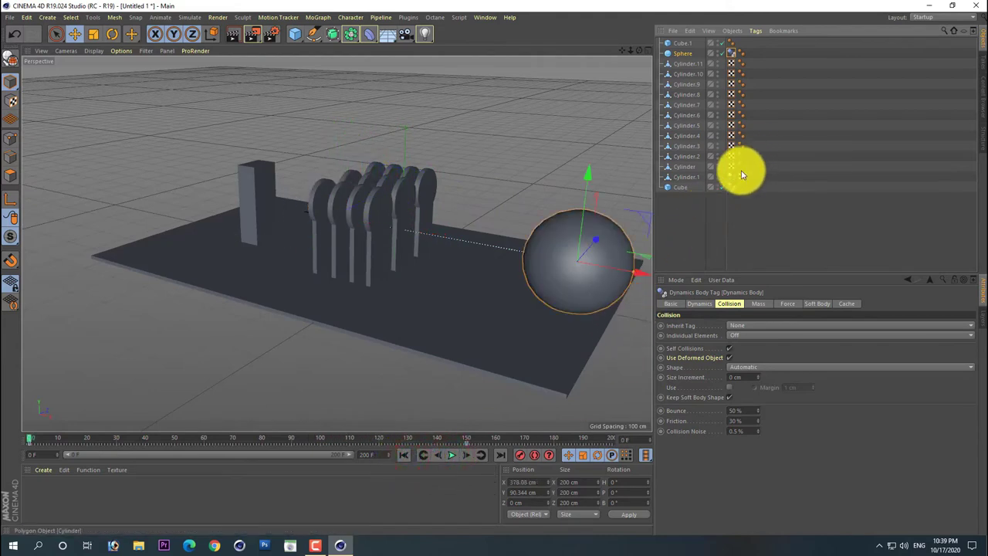
left_click(731, 178)
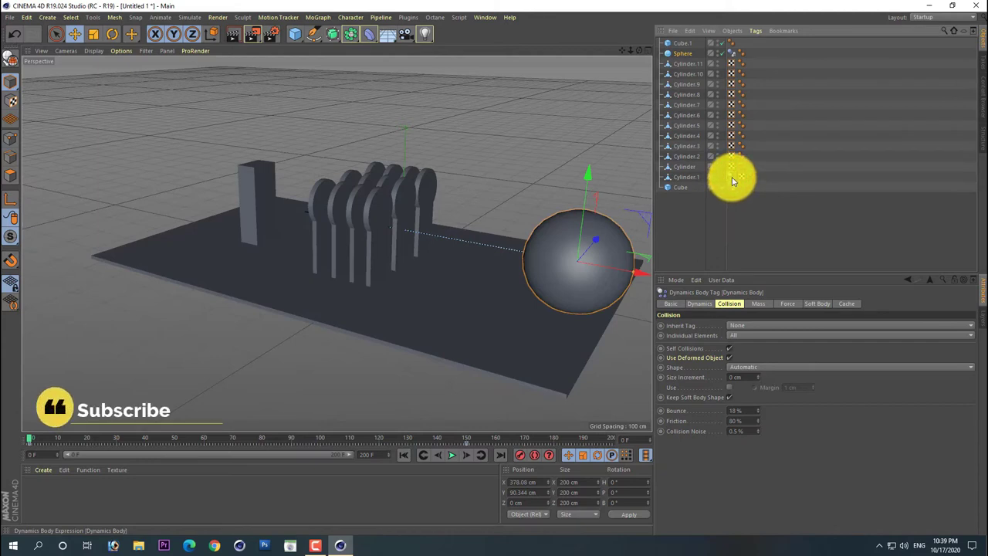
Step: Copy Cylinder.1's rigid body tag onto the remaining cylinders, including Cylinder.4, .7 and .11
mouse_move(731, 179)
left_mouse_down()
mouse_move(753, 166)
mouse_move(751, 154)
left_mouse_up()
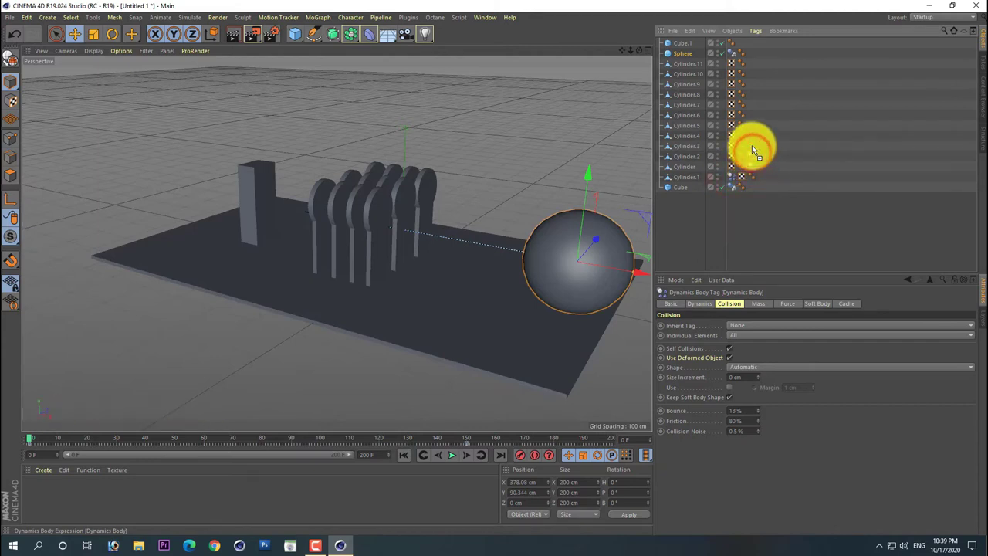
left_click_drag(752, 137, 754, 137)
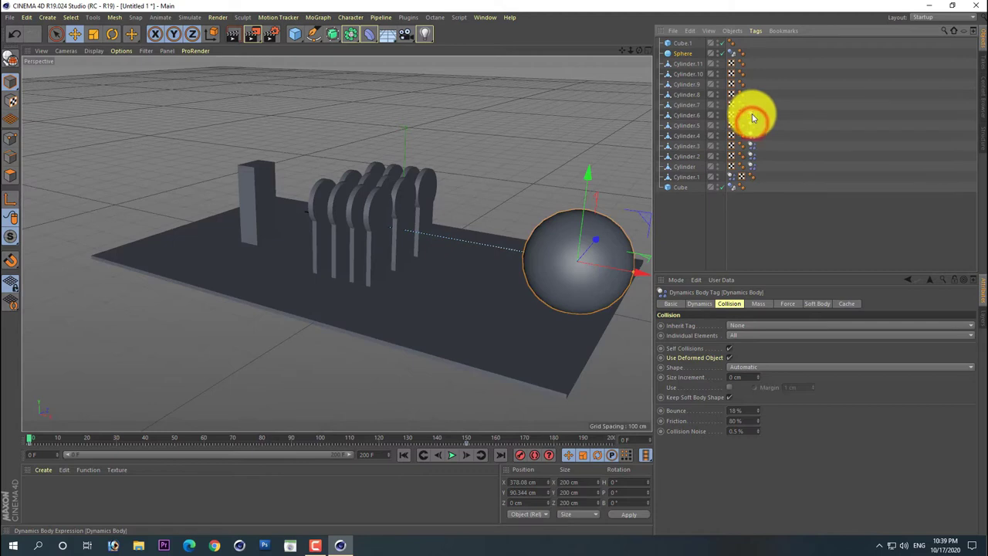
left_click_drag(754, 106, 754, 95)
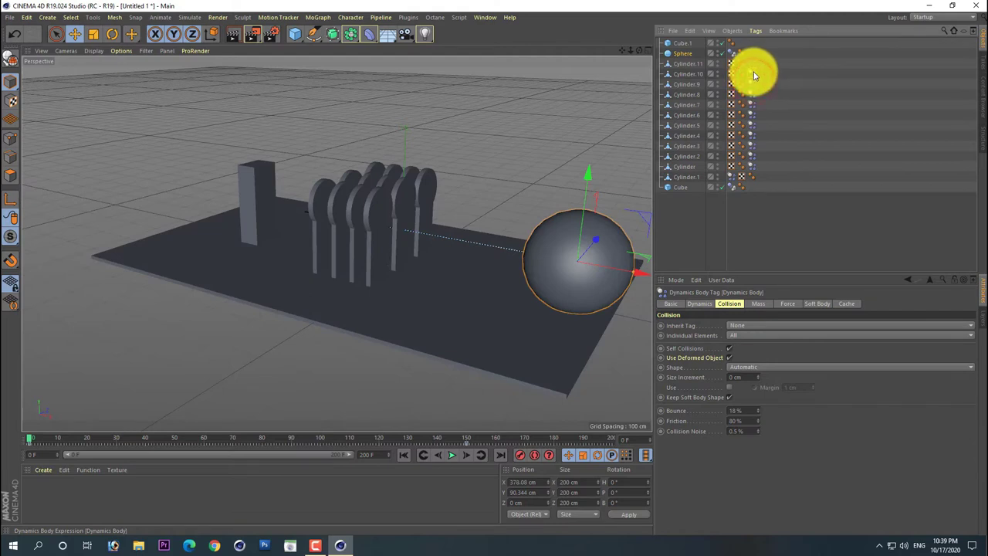
left_click_drag(752, 62, 751, 64)
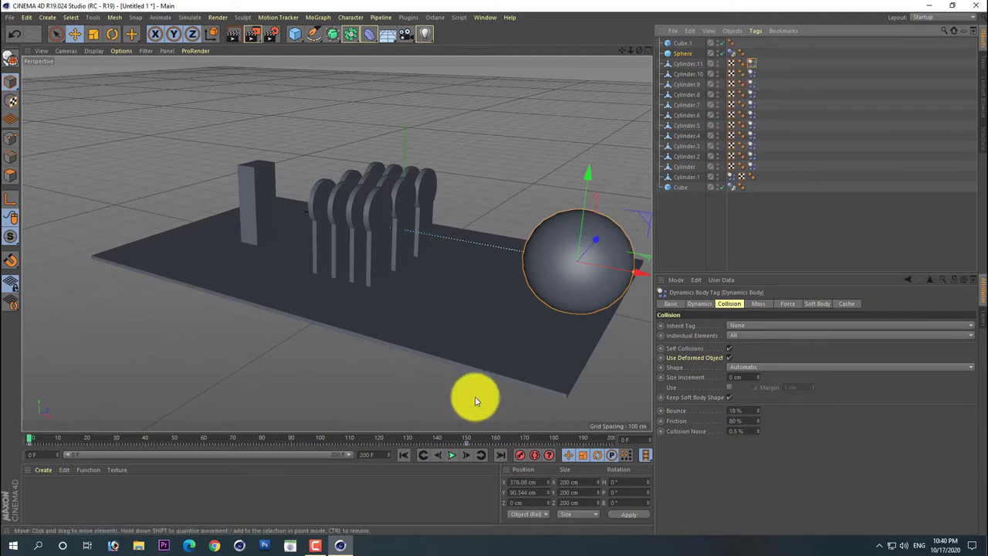
left_click(403, 455)
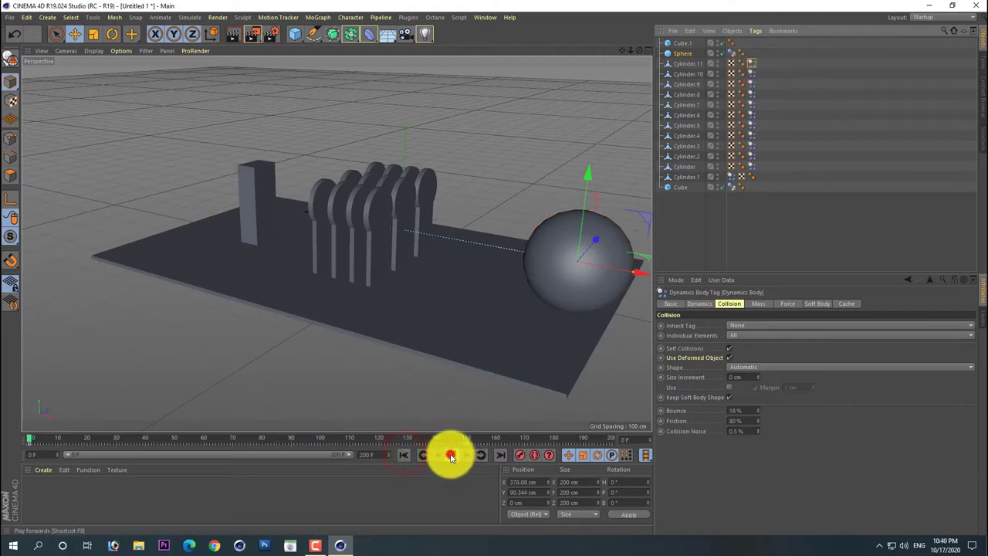
Step: Preview the topple simulation, rewind to frame 0, and right-click the tall block Cube.1
left_click(451, 457)
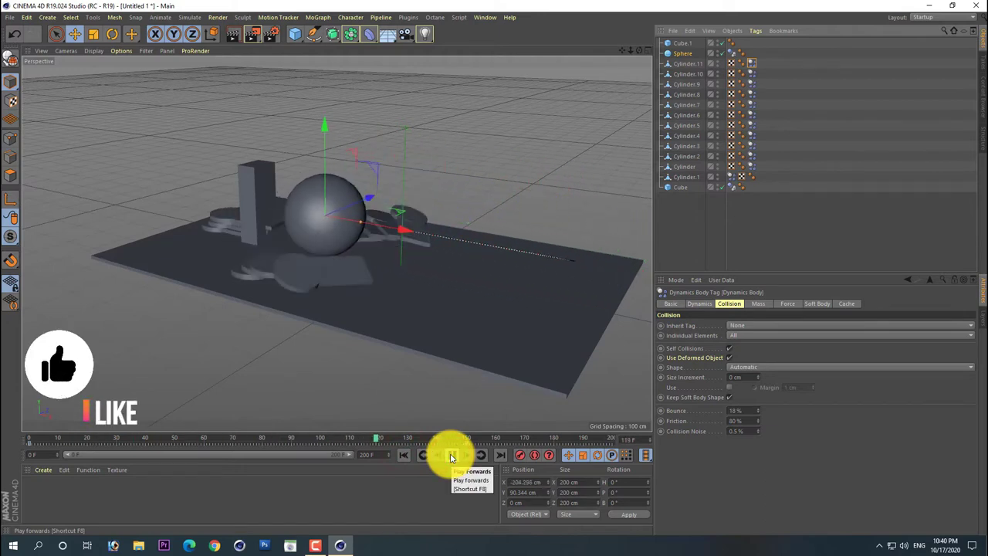
left_click(452, 455)
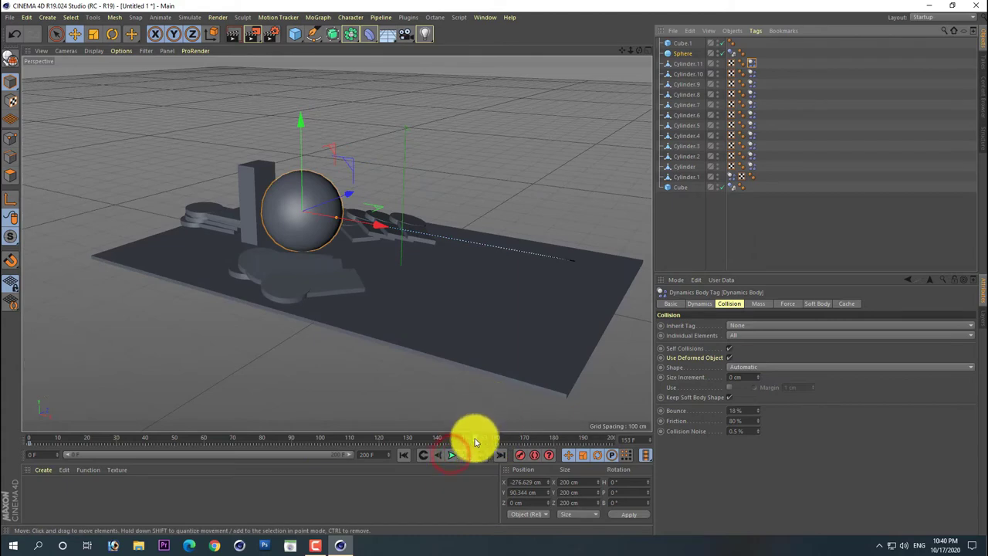
left_click(402, 454)
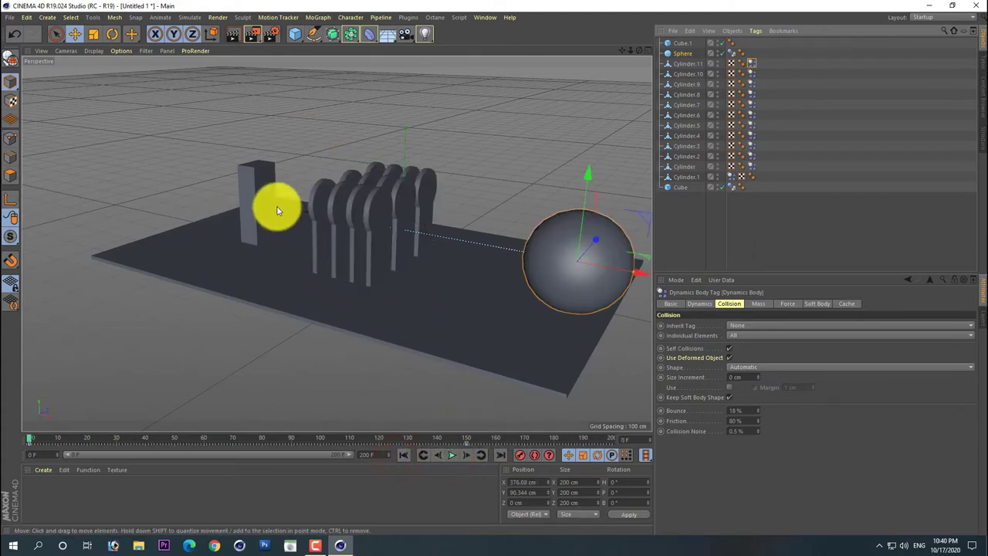
left_click(258, 183)
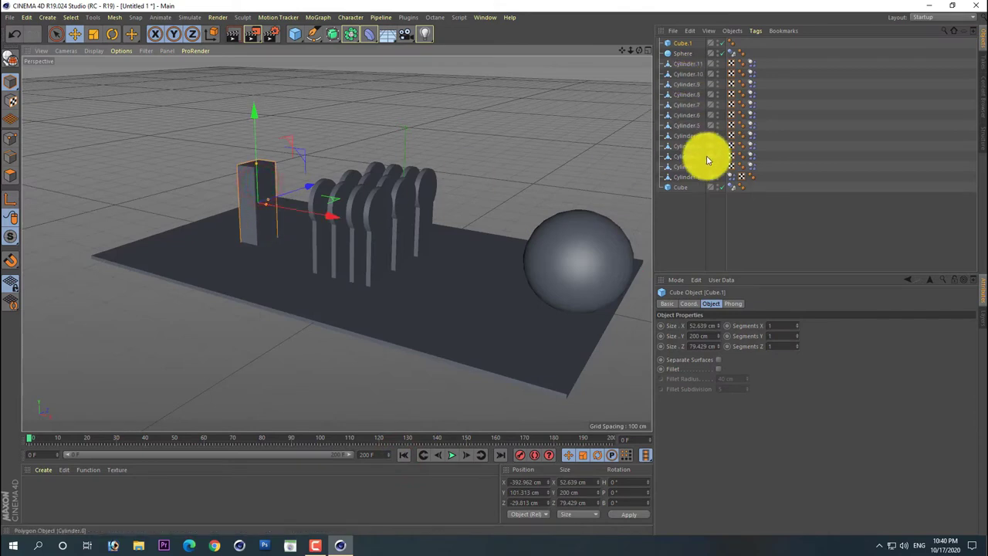
right_click(689, 45)
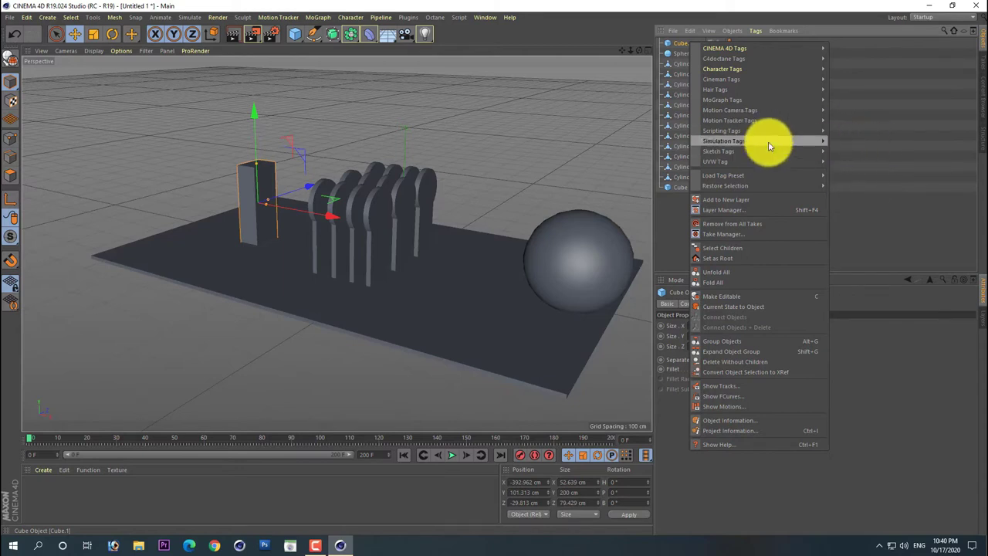
Step: Give Cube.1 a Rigid Body dynamics tag and play the simulation with it
left_click(846, 161)
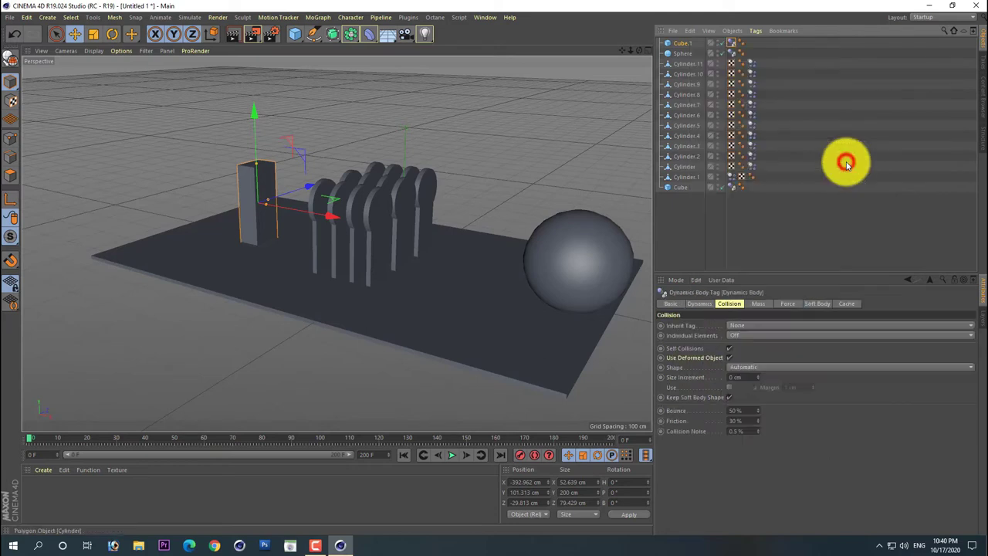
left_click(680, 46)
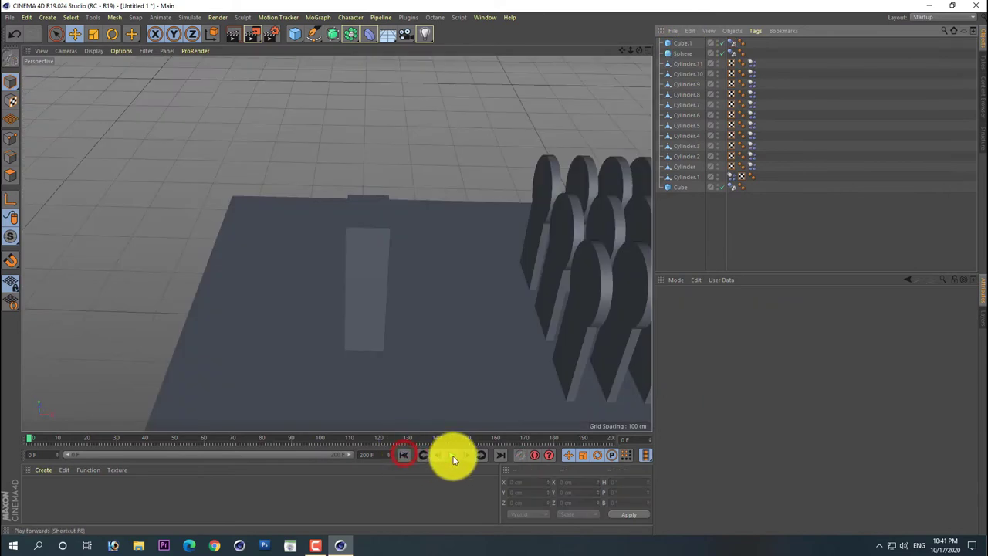
left_click(454, 456)
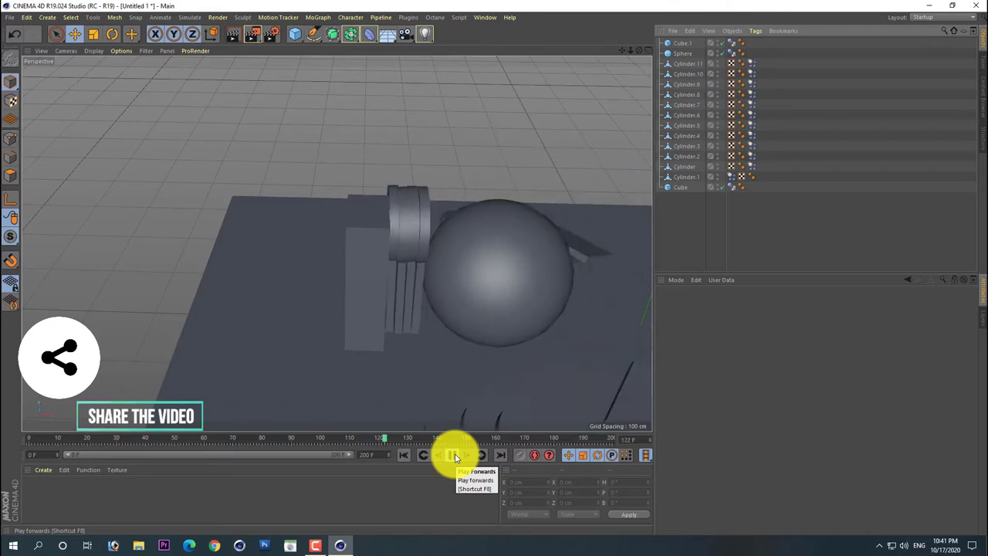
Step: Stop the playback, rewind to frame 0, and view the plate from above
left_click(454, 455)
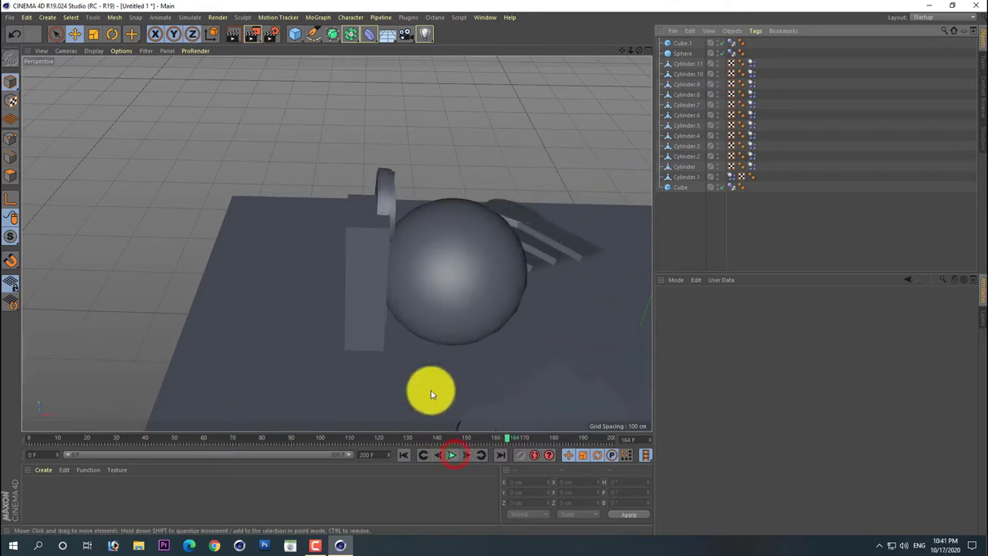
left_click(404, 454)
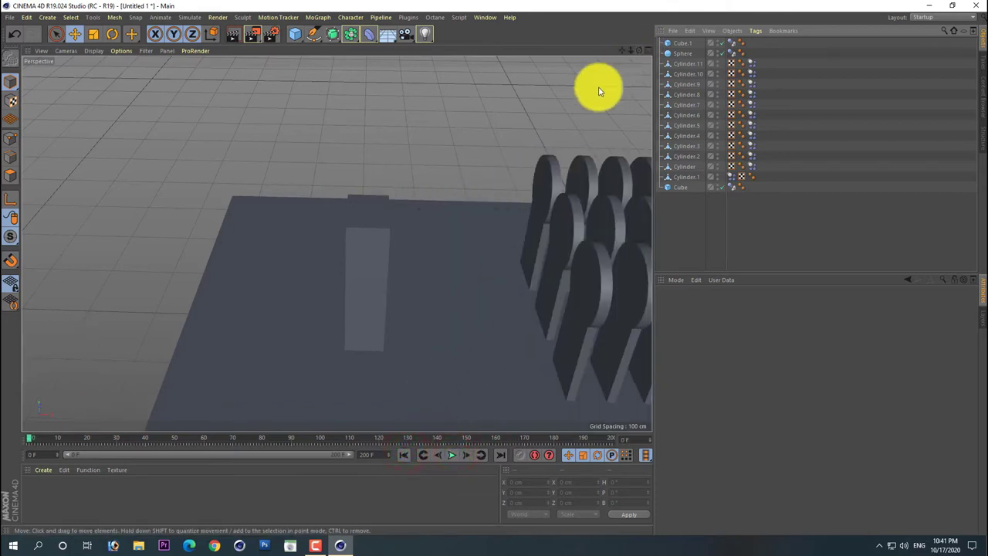
scroll(599, 91, "down", 3)
left_click_drag(640, 51, 494, 271)
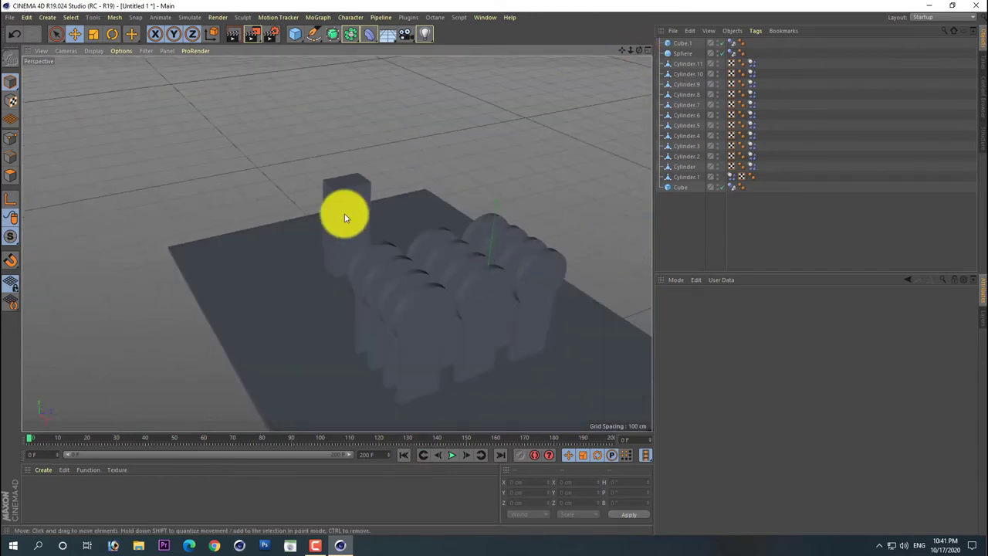
Step: Move the tall block Cube.1 along Z to -62.582 cm
left_click(346, 214)
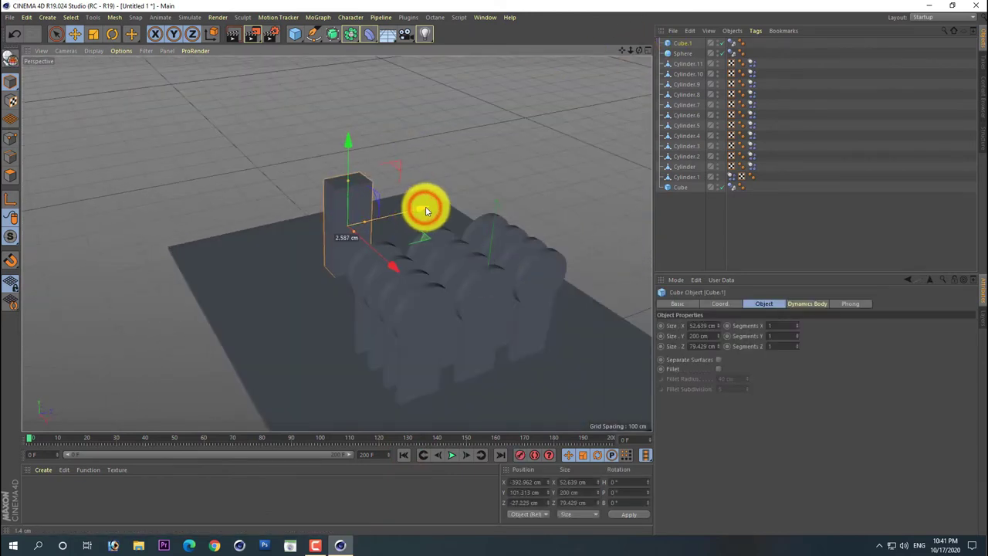
left_click_drag(425, 207, 421, 205)
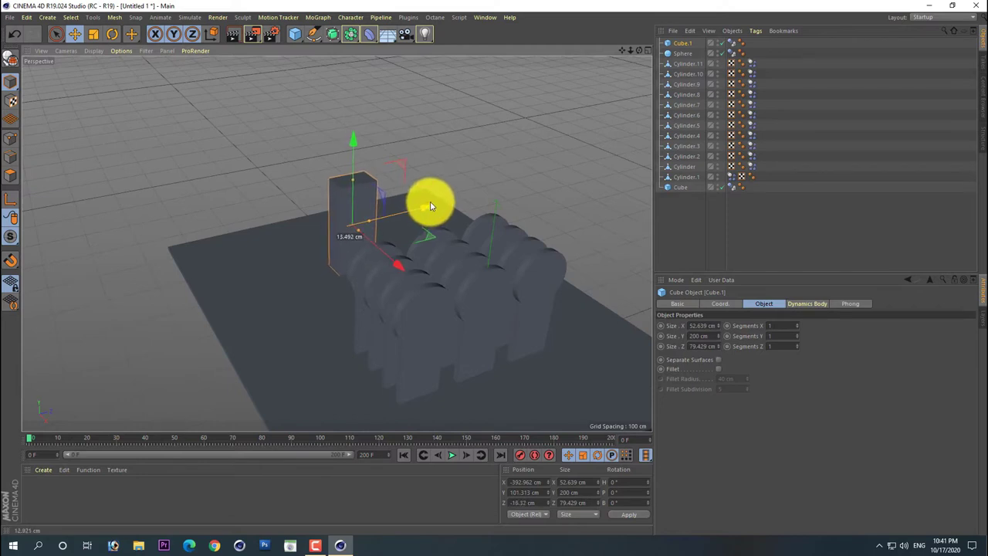
left_click(451, 454)
left_click_drag(429, 203, 410, 214)
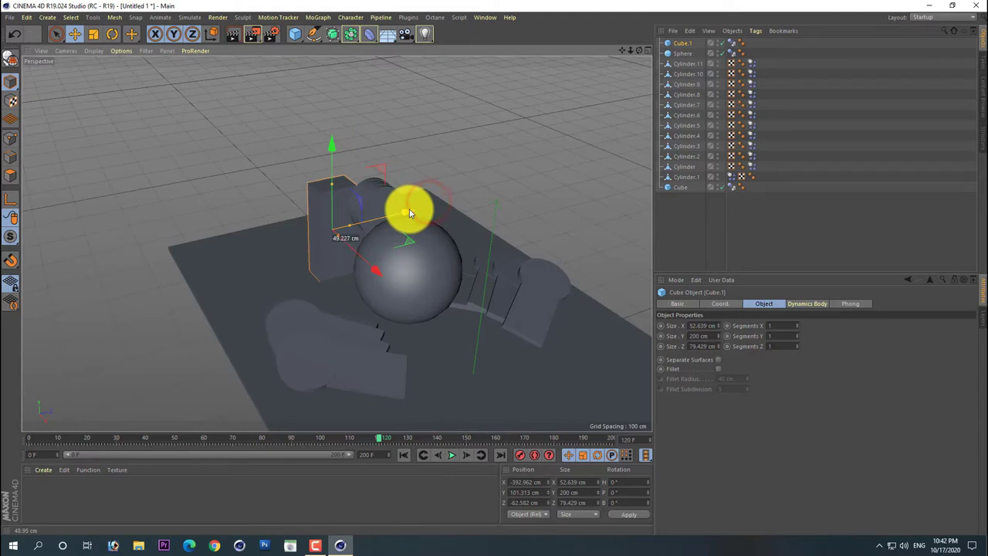
Step: Replay the topple to about frame 196, then rewind to frame 0
left_click(401, 455)
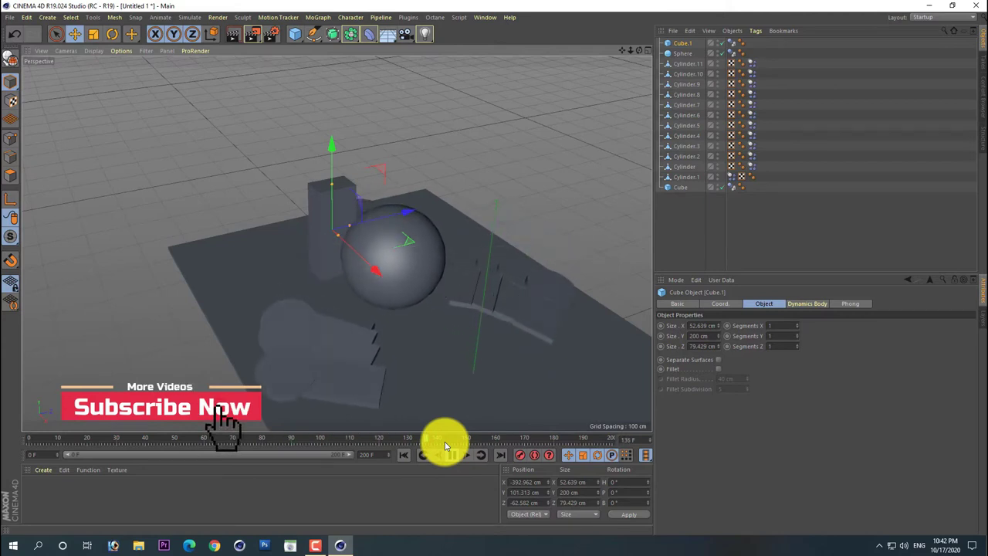
left_click(452, 454)
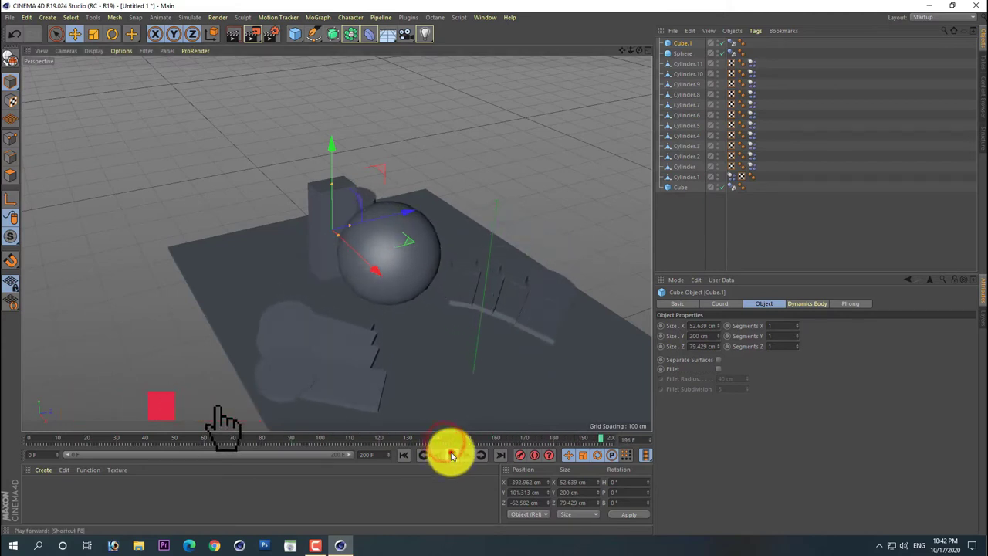
left_click(403, 455)
left_click(432, 334)
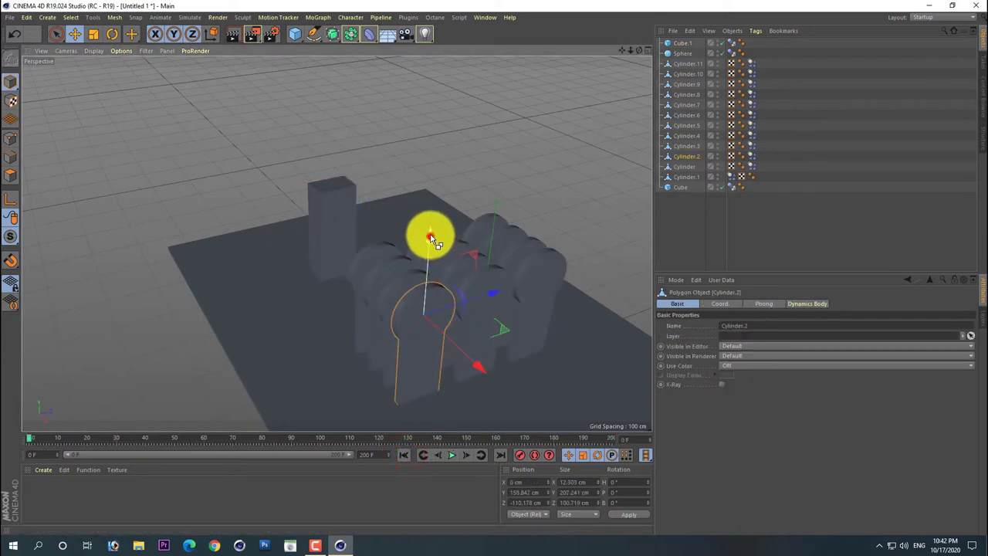
Step: Duplicate Cylinder.2, move the copy above the tall block, and shrink it below half size
left_click_drag(433, 239, 437, 67, "ctrl")
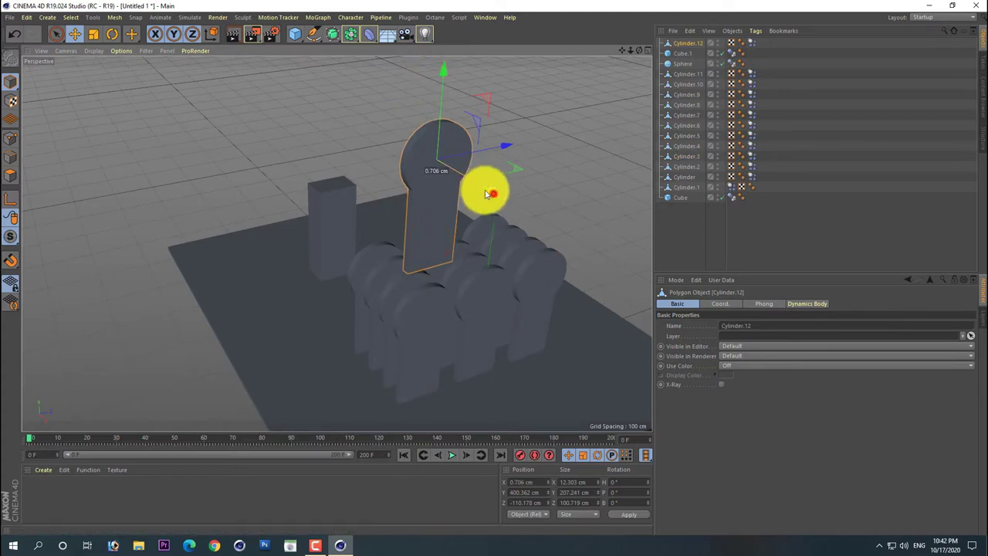
left_click_drag(487, 193, 367, 144)
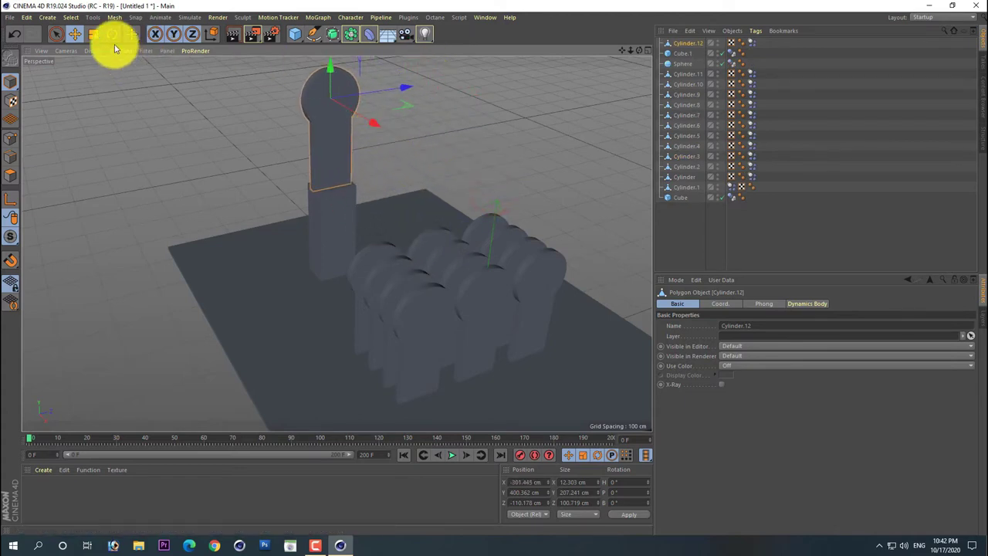
left_click(94, 34)
left_click(468, 53)
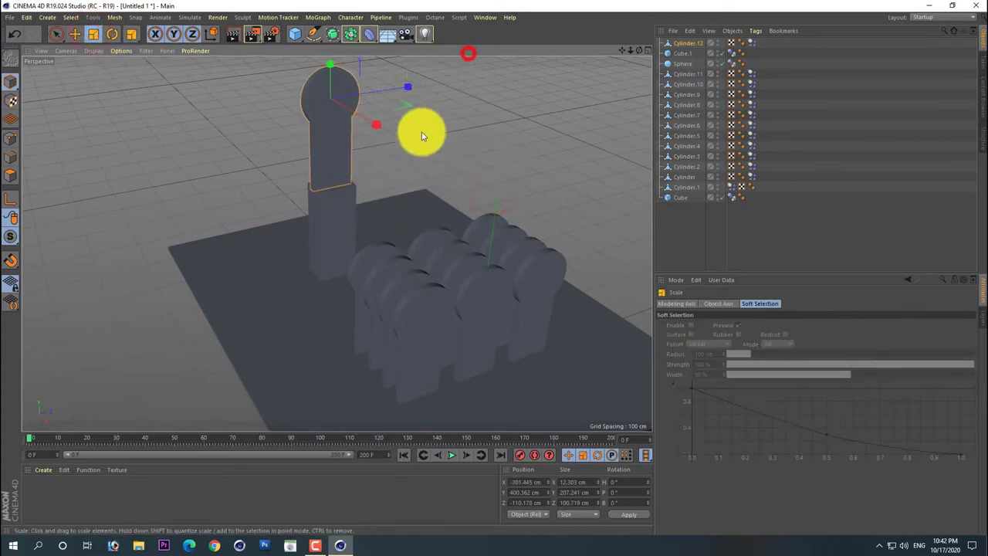
mouse_move(429, 63)
left_mouse_down()
mouse_move(284, 214)
mouse_move(254, 186)
left_mouse_up()
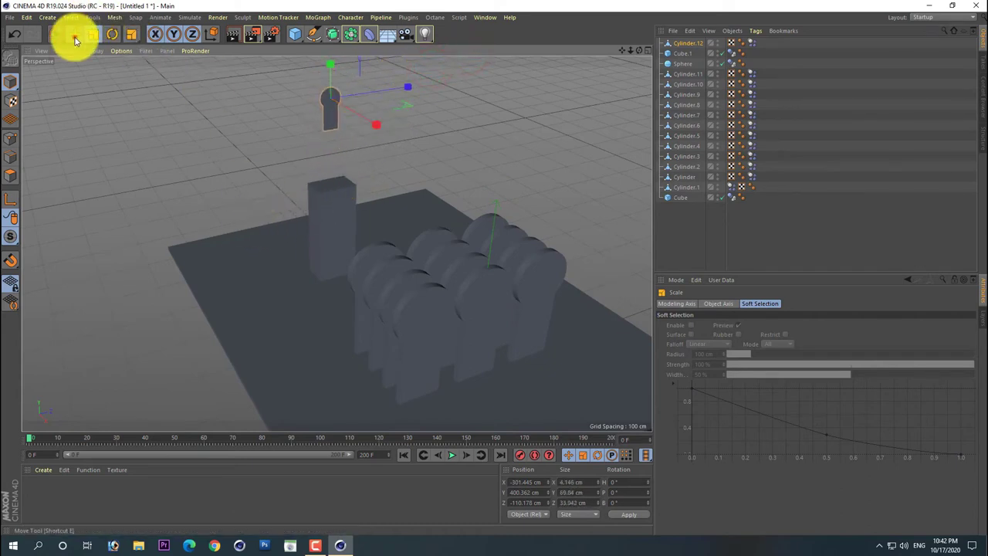
left_click(74, 36)
Step: Lower the small cylinder onto Cube.1 and slide it to X about -393 cm
left_click_drag(329, 97, 330, 147)
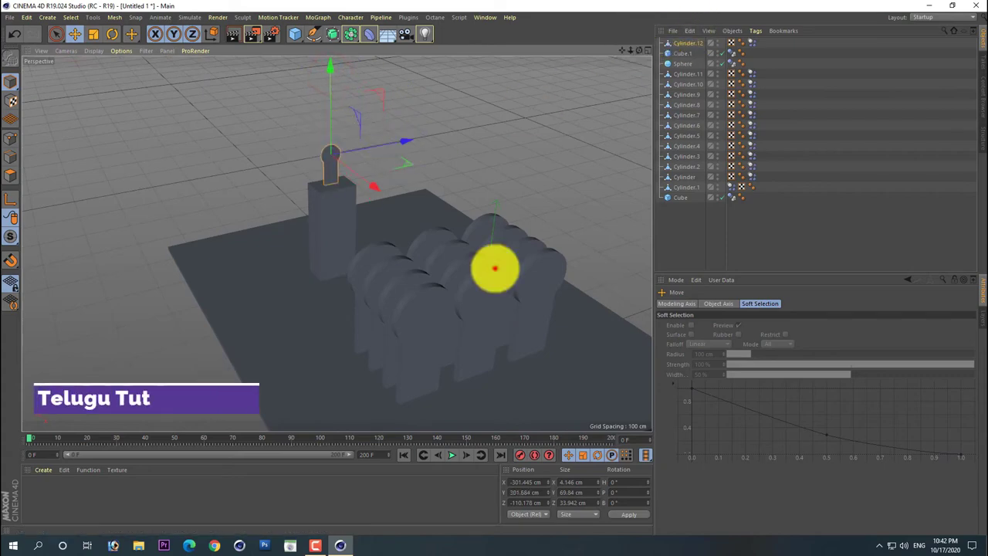
left_click_drag(494, 267, 494, 267, "alt")
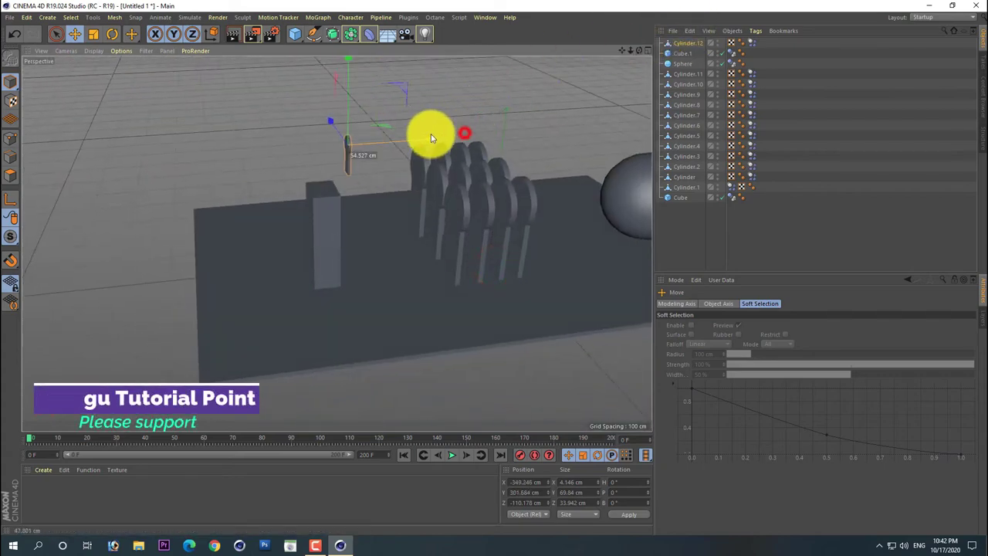
left_click_drag(430, 138, 403, 136)
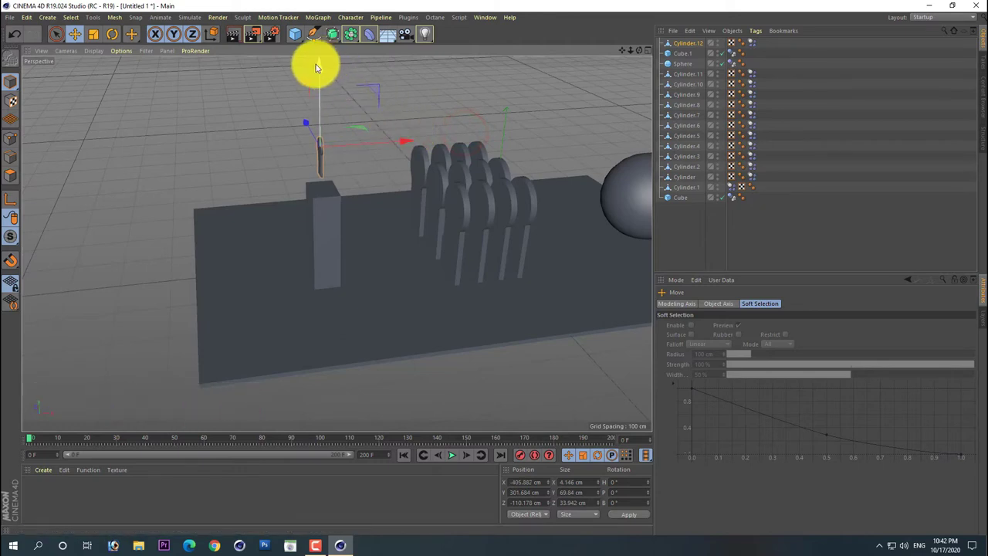
left_click_drag(316, 71, 324, 121)
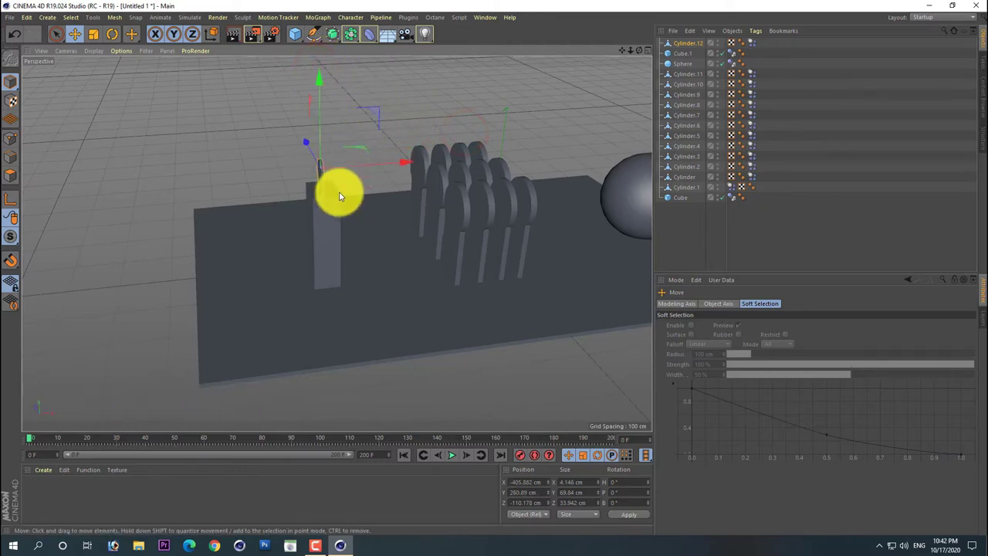
left_click(305, 142)
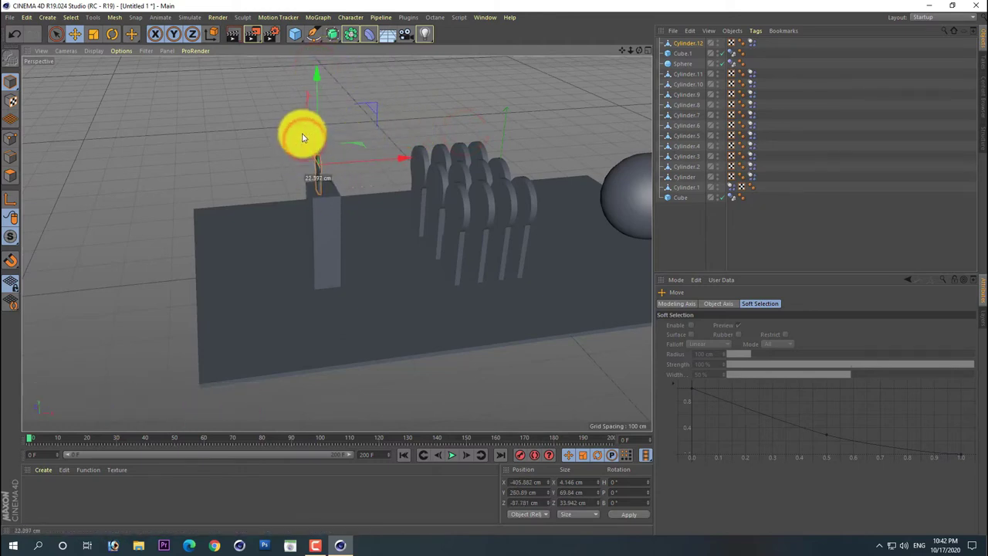
left_click_drag(302, 137, 317, 81)
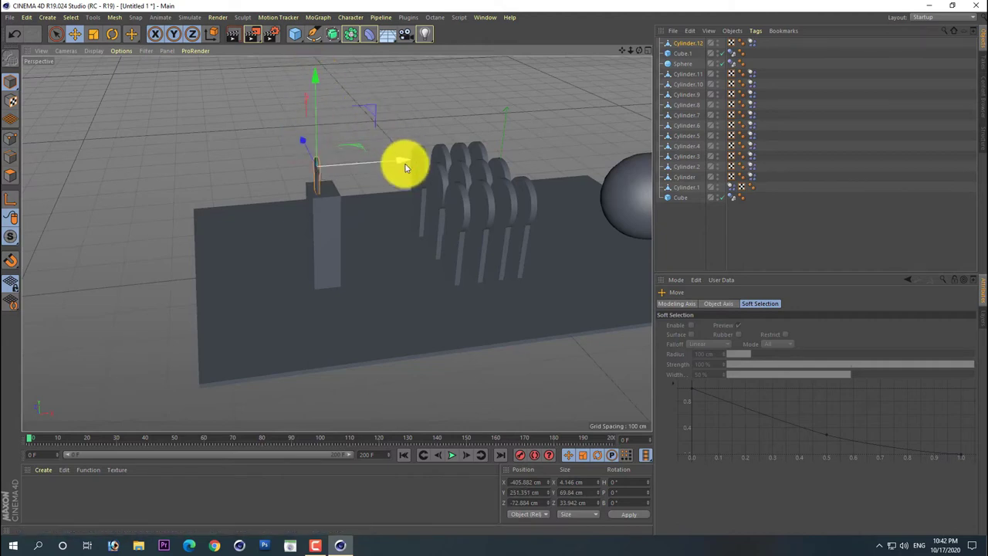
left_click_drag(412, 162, 412, 162)
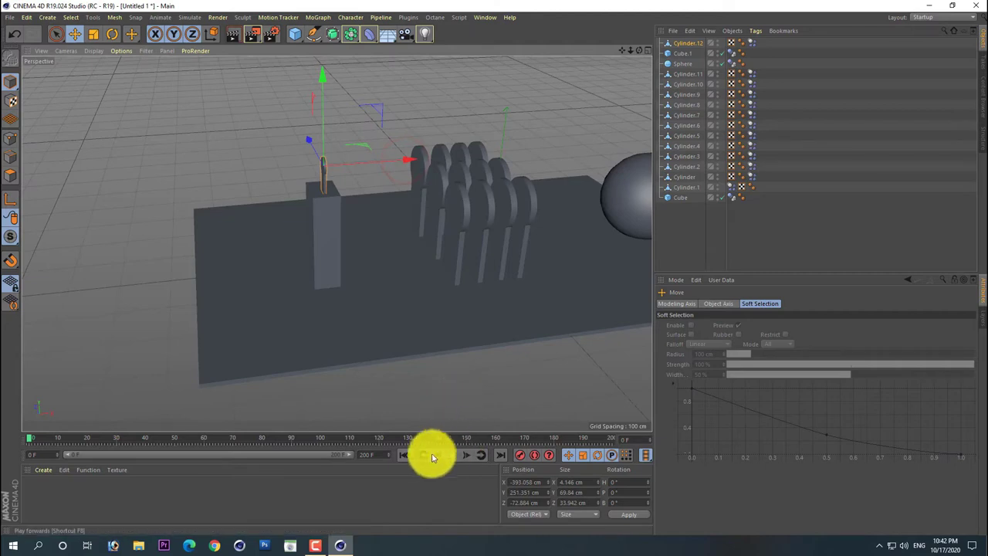
left_click(408, 456)
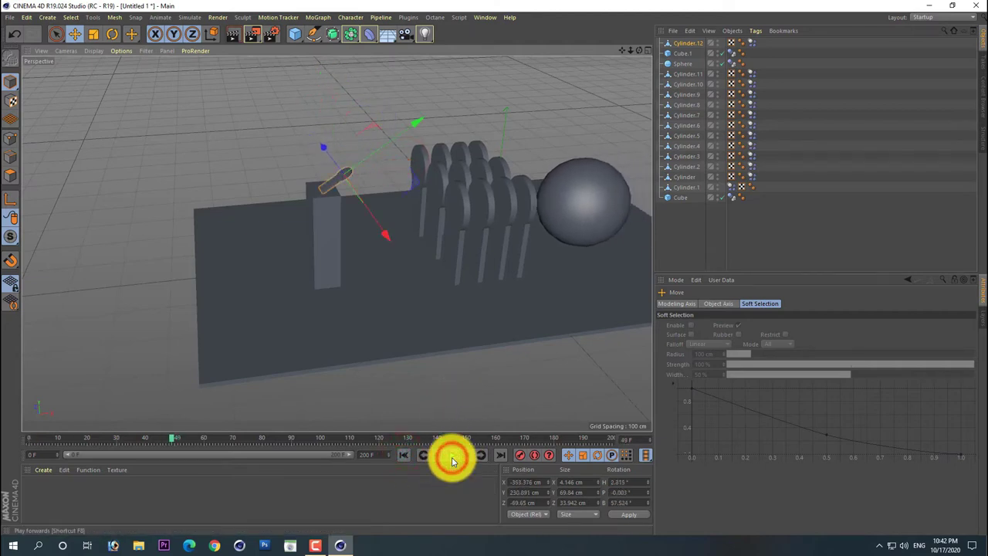
left_click(403, 455)
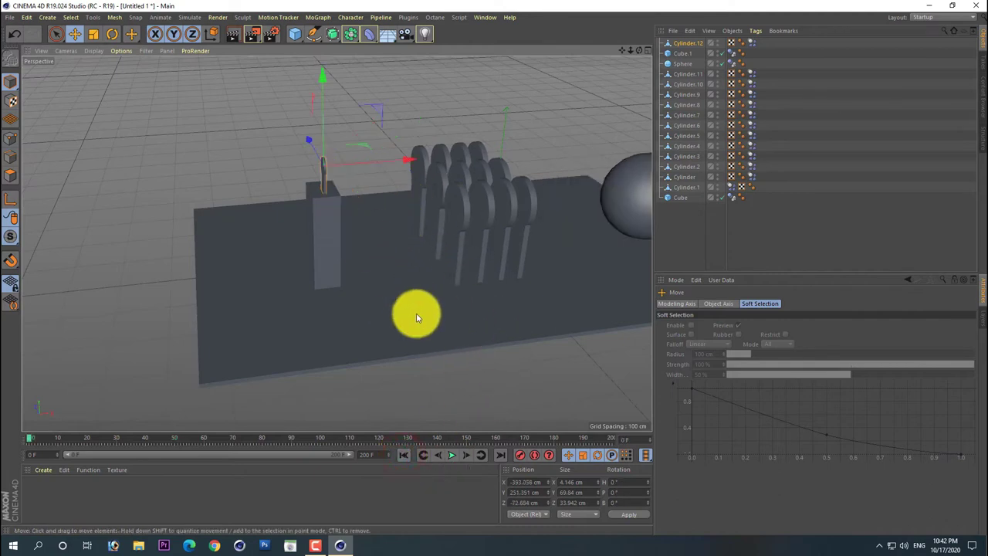
left_click(403, 456)
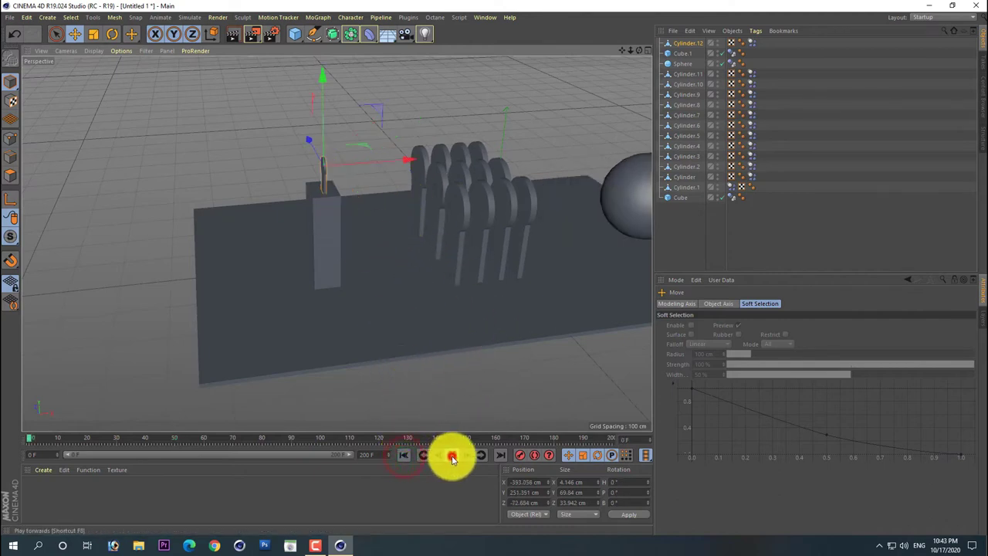
left_click(453, 457)
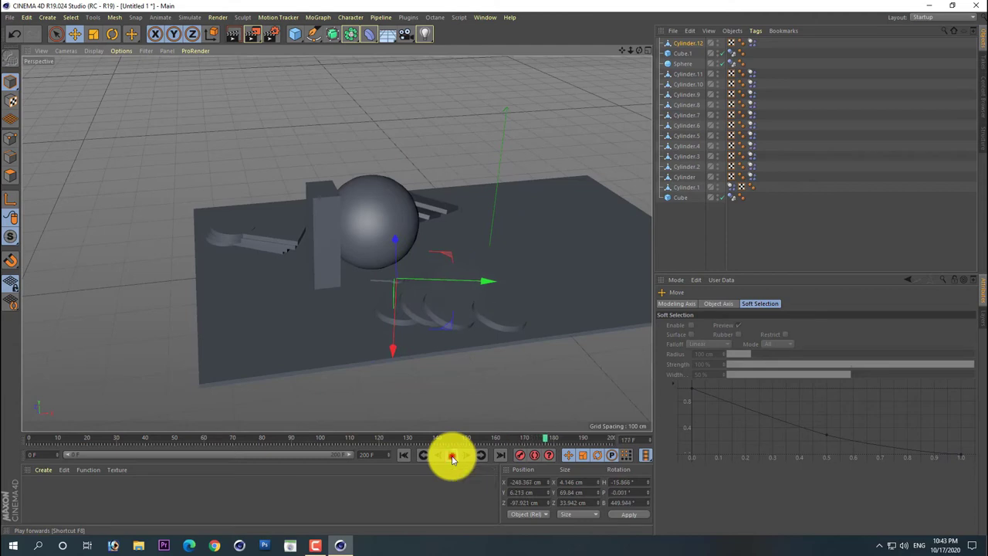
left_click(452, 457)
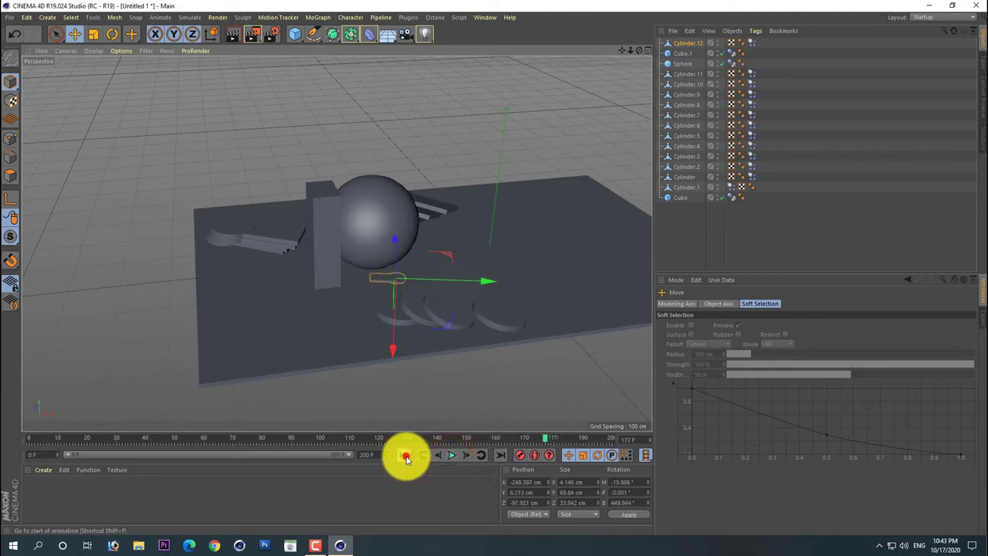
left_click(404, 457)
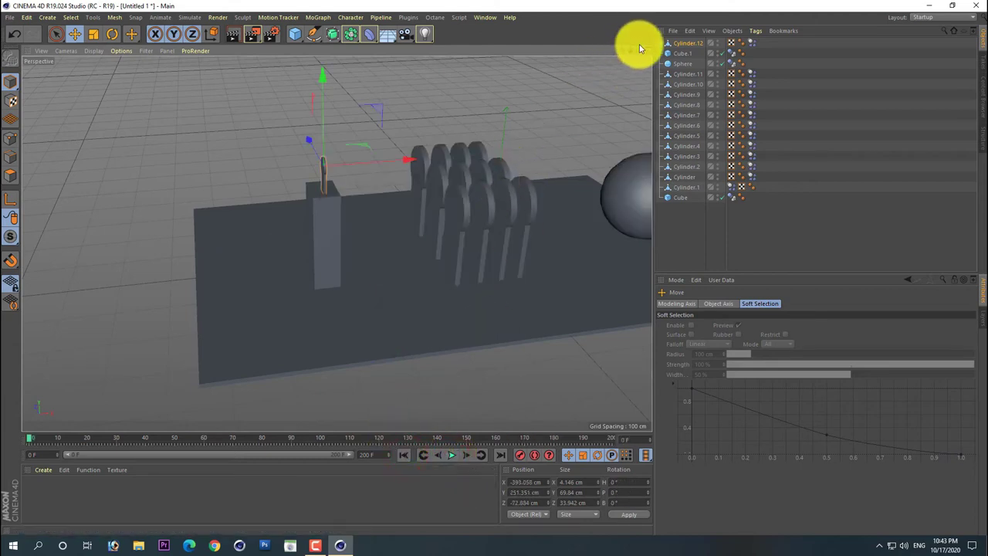
mouse_move(639, 46)
left_mouse_down()
mouse_move(574, 93)
mouse_move(583, 143)
left_mouse_up()
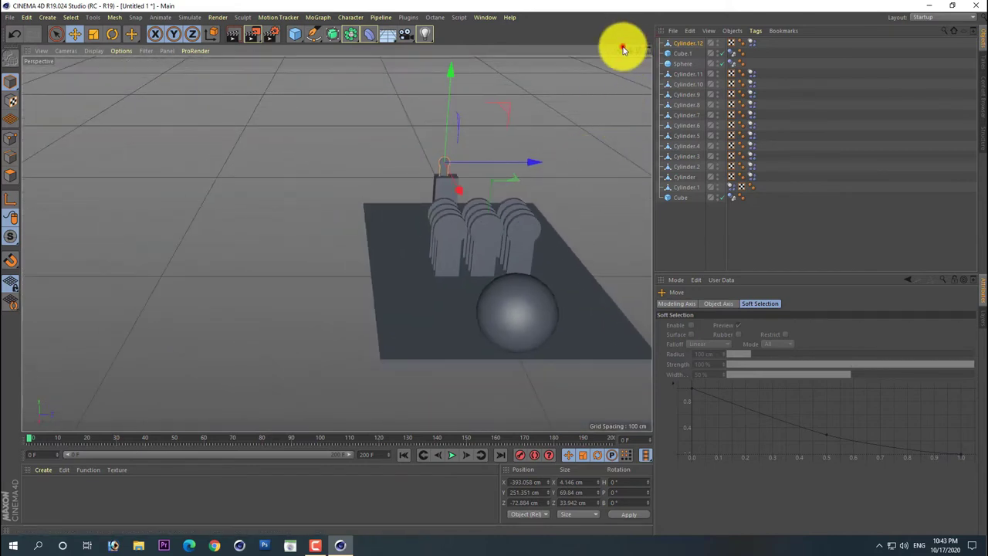
Step: From a front view, rotate the sphere at frame 150 to about H 154.3°, B −95°, then rewind
left_click_drag(624, 49, 495, 267)
left_click_drag(640, 52, 494, 255)
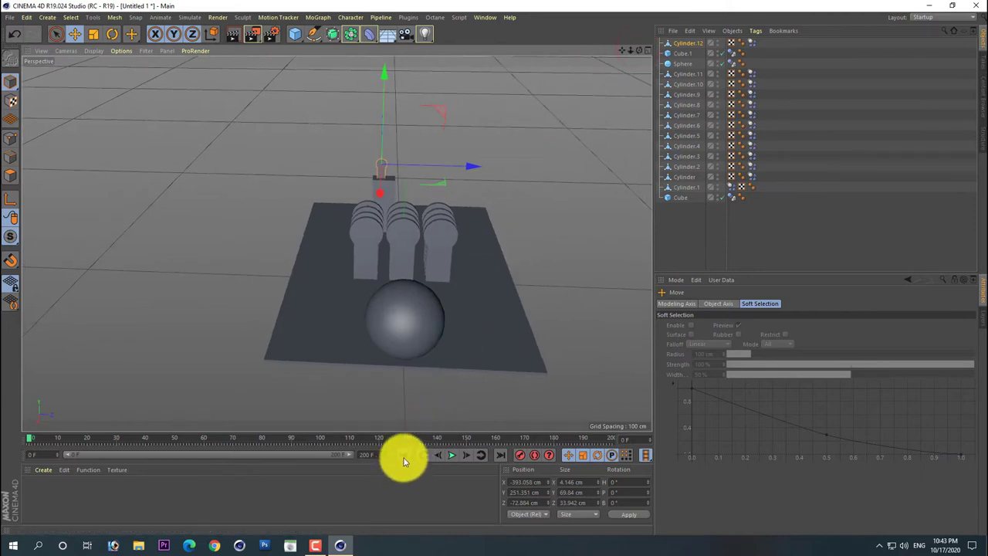
left_click(403, 324)
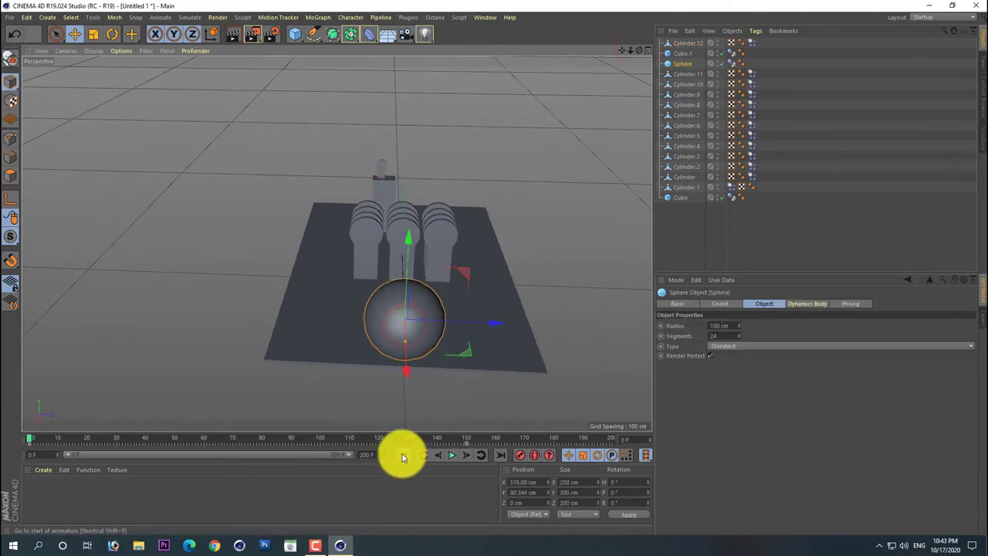
left_click(480, 455)
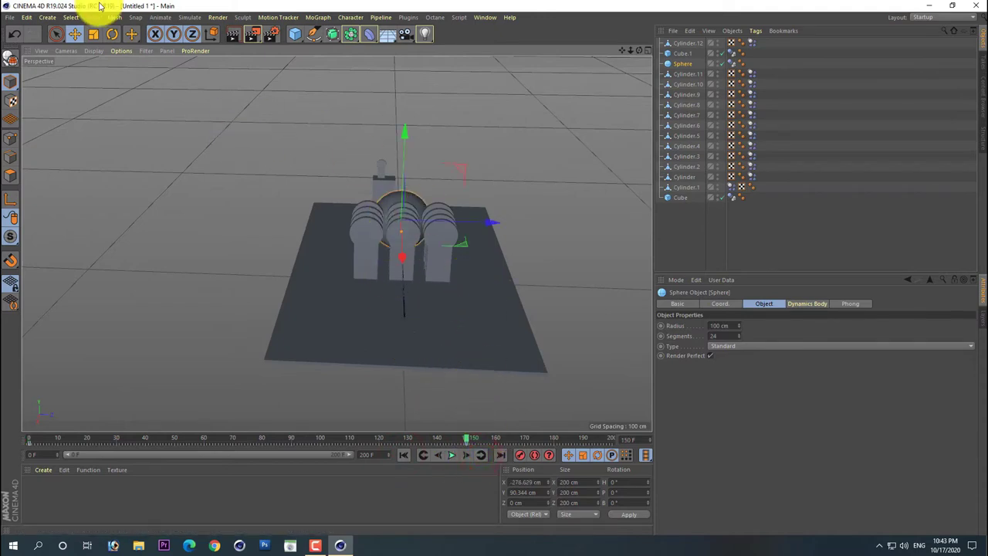
left_click(113, 34)
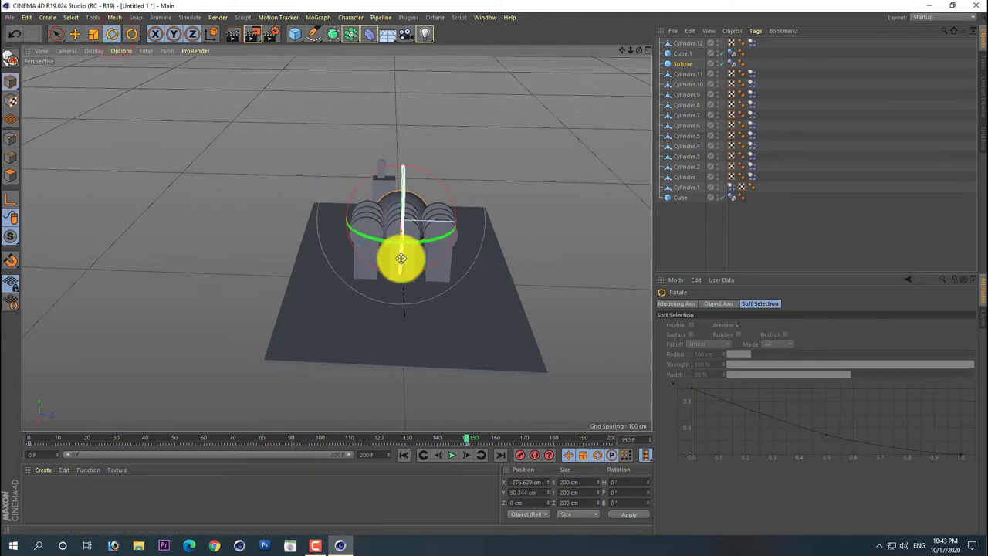
mouse_move(400, 258)
left_mouse_down()
mouse_move(379, 253)
mouse_move(607, 196)
mouse_move(640, 155)
left_mouse_up()
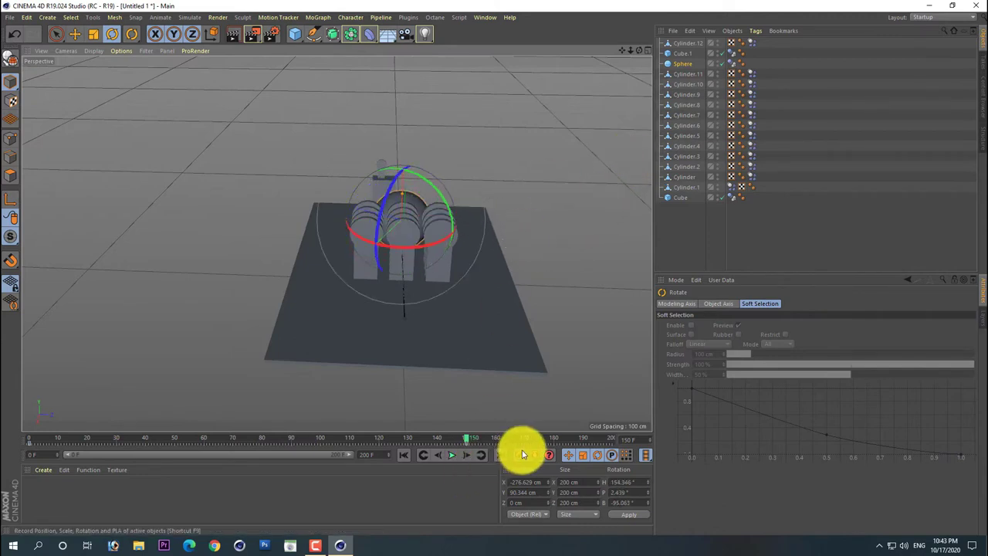
left_click(403, 455)
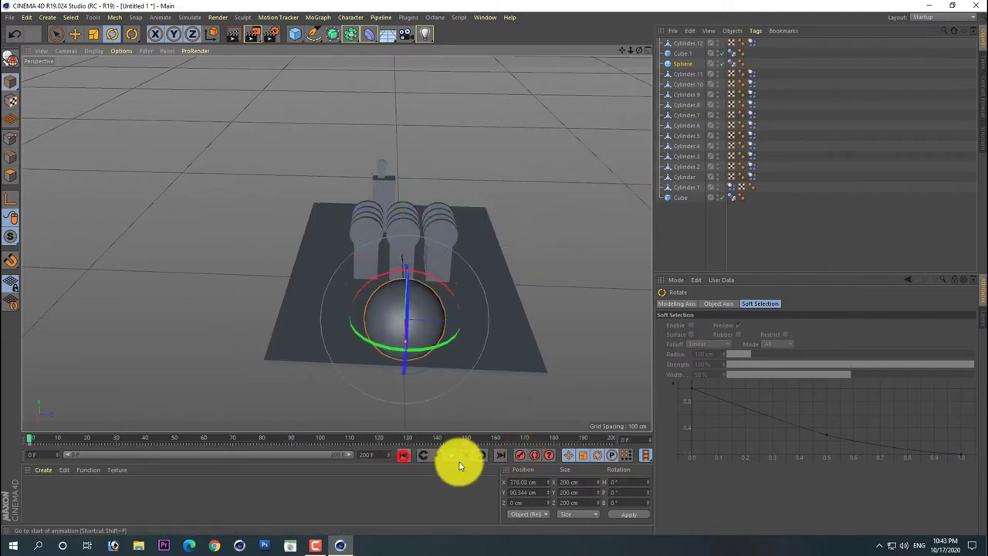
Step: Preview the rotating-sphere animation, rewind to frame 0, then select and deselect the base slab
left_click(452, 455)
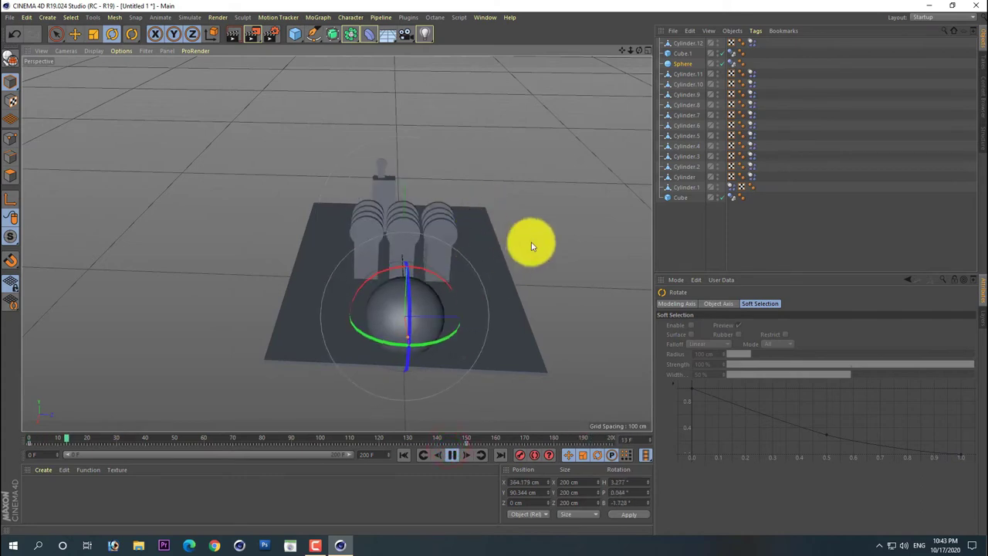
left_click(451, 458)
left_click(403, 455)
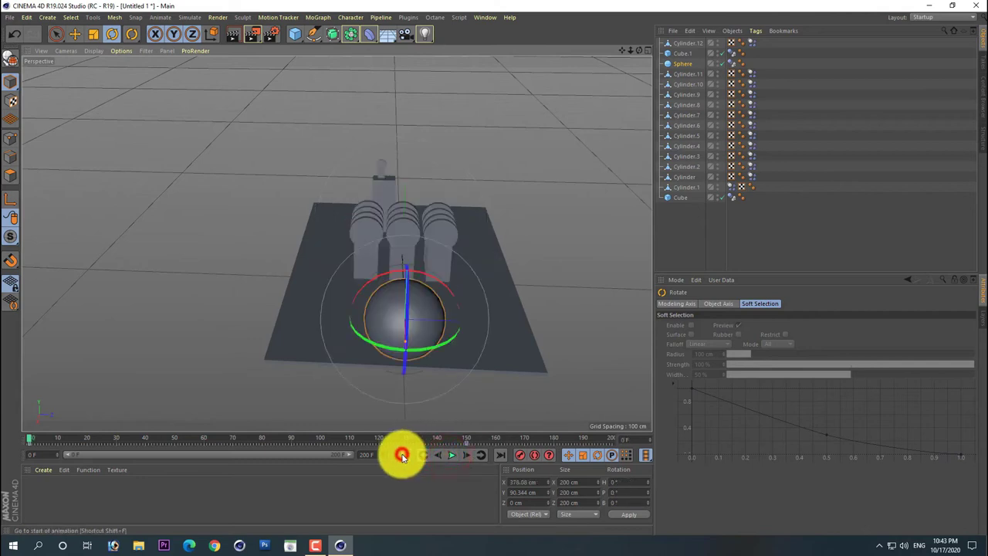
left_click(491, 310)
left_click(686, 246)
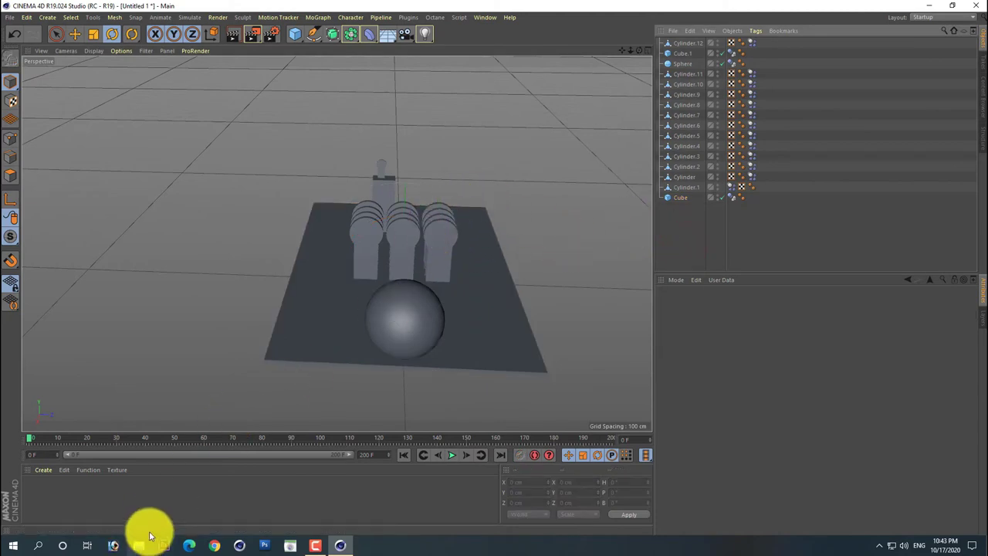
Step: Minimize everything to show the Windows desktop via the taskbar menu
right_click(522, 543)
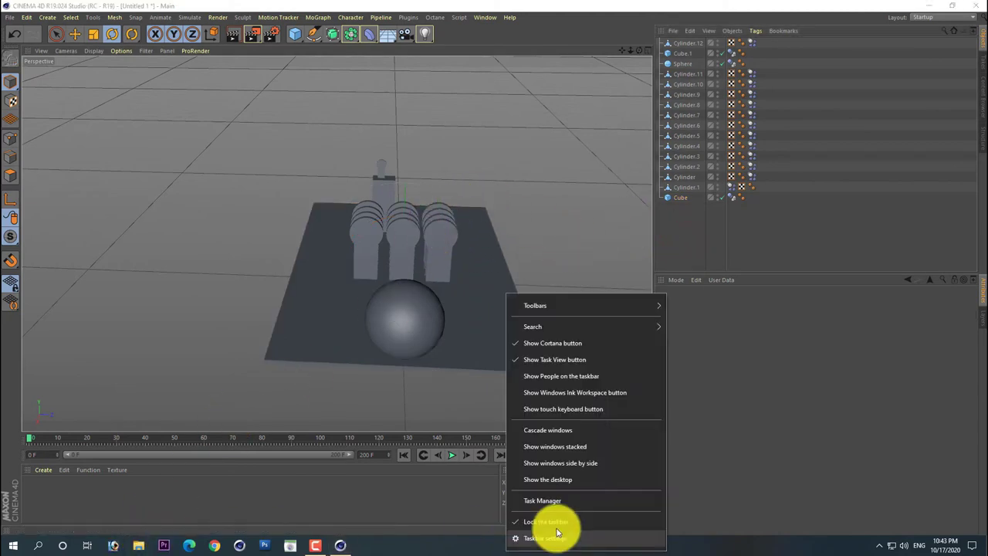
left_click(544, 480)
left_click(502, 270)
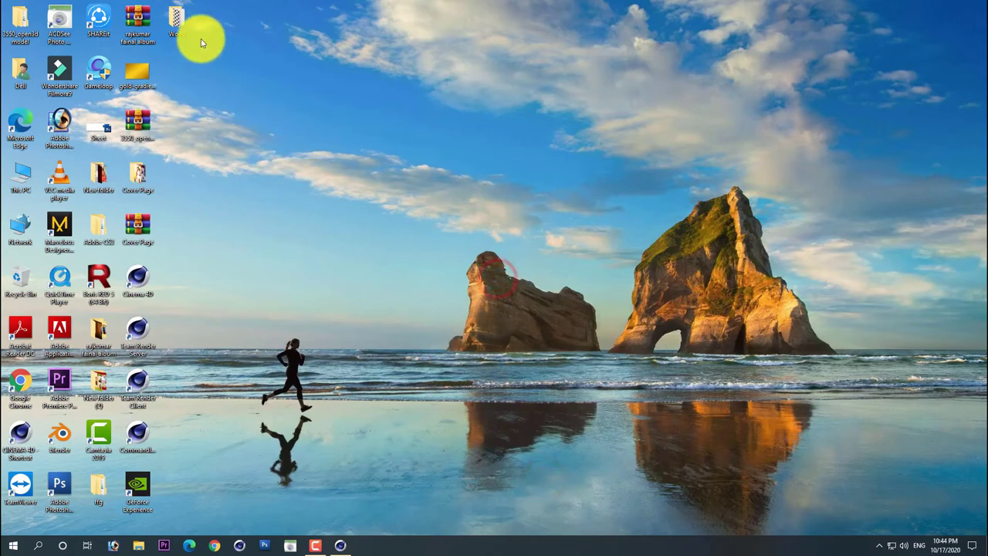
Step: Load the Wood 01 image as a material, then delete that material
double_click(179, 23)
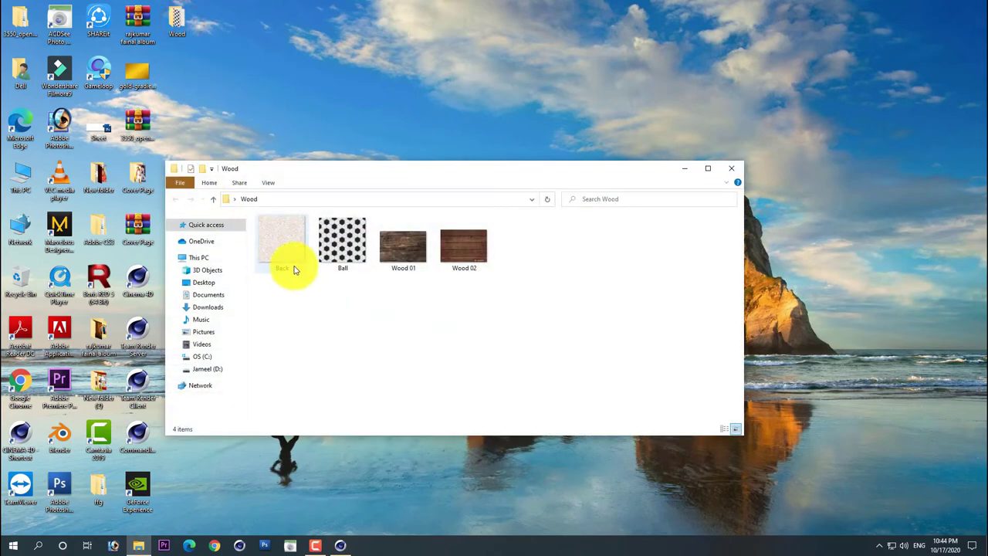
left_click(372, 306)
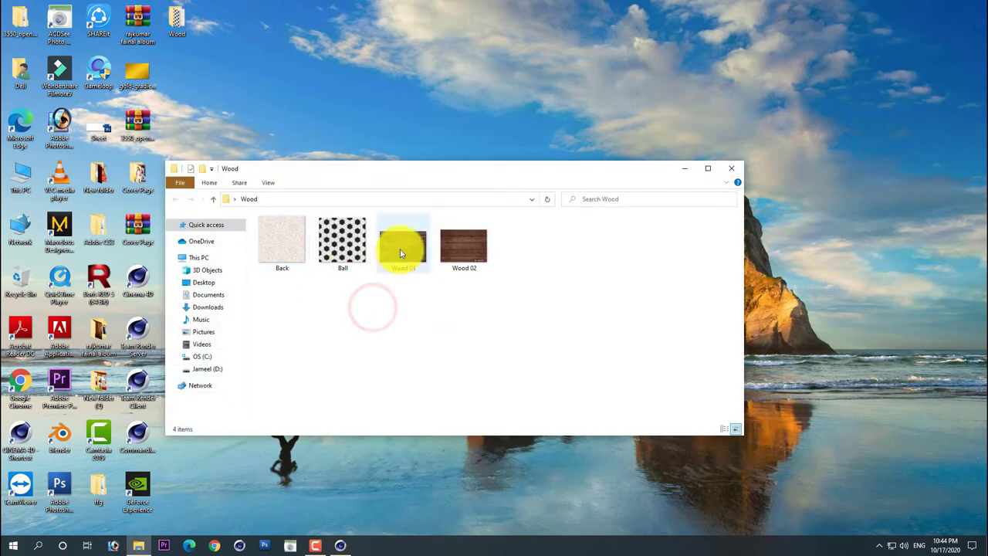
left_click(399, 247)
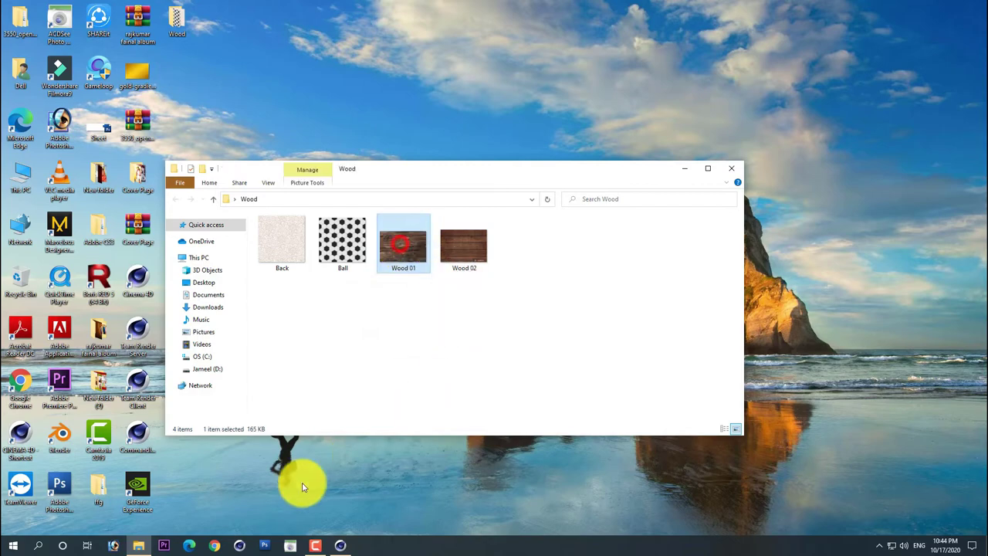
left_click(343, 547)
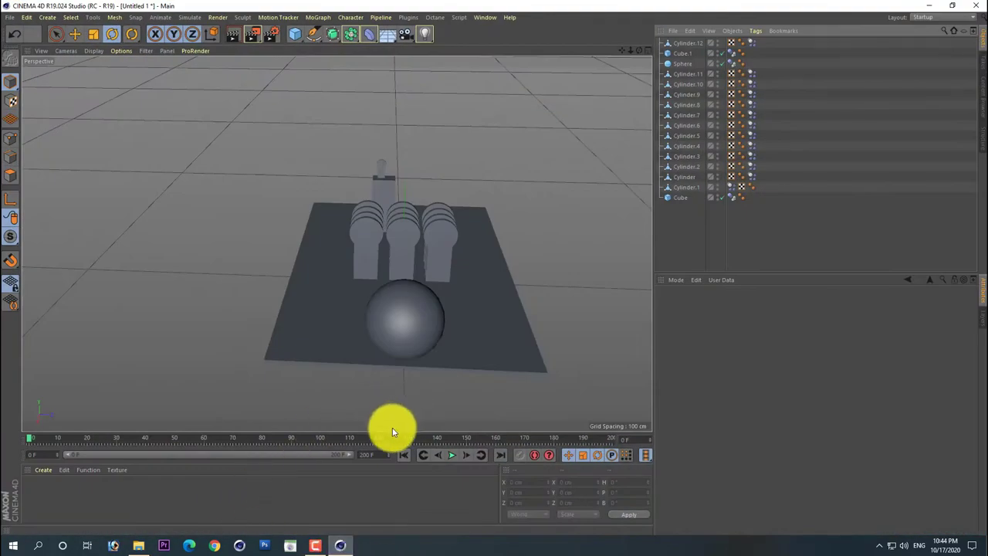
left_click_drag(230, 500, 392, 428)
left_click(566, 309)
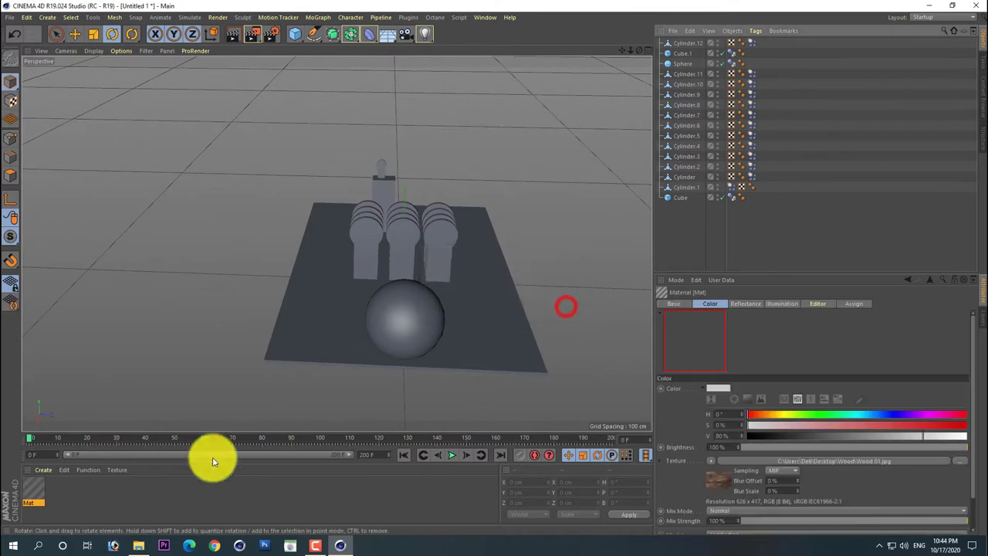
left_click(88, 485)
key("Delete")
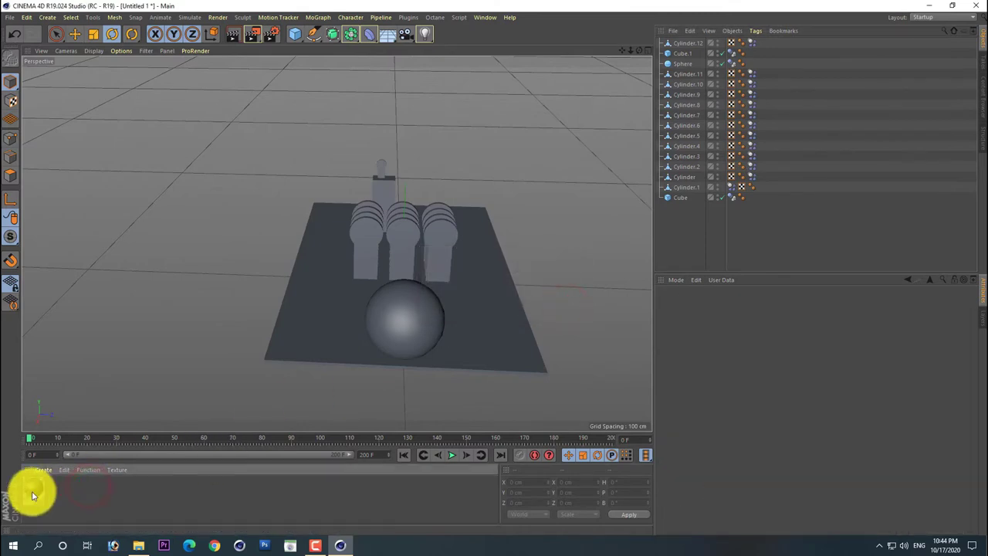
Step: Create a new default material, Mat, and apply it to the tall block Cube.1
double_click(32, 495)
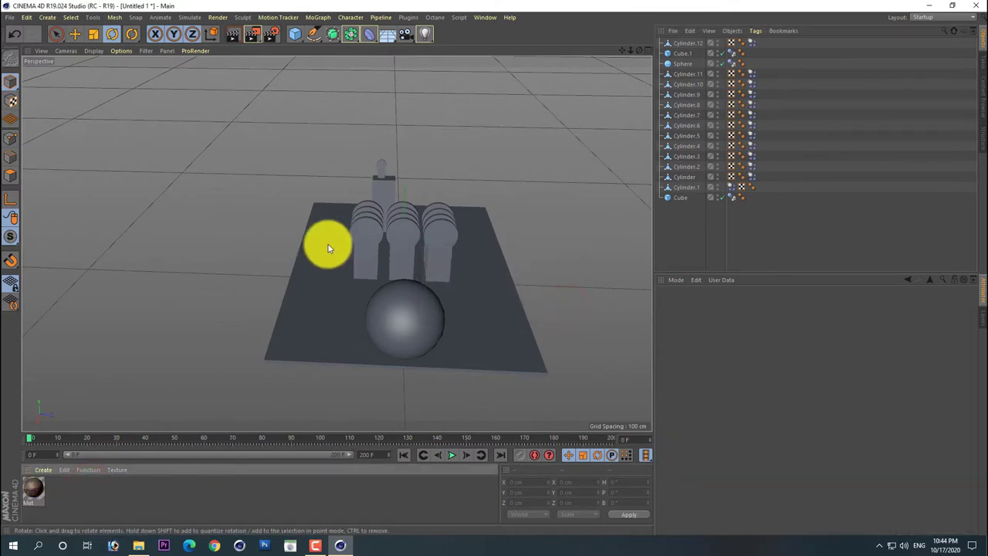
left_click(393, 180)
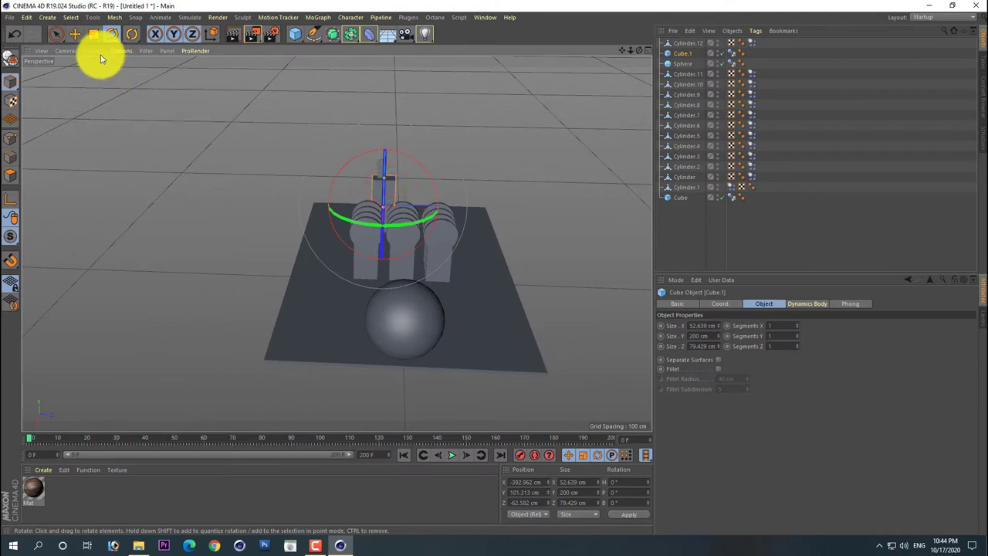
left_click(74, 34)
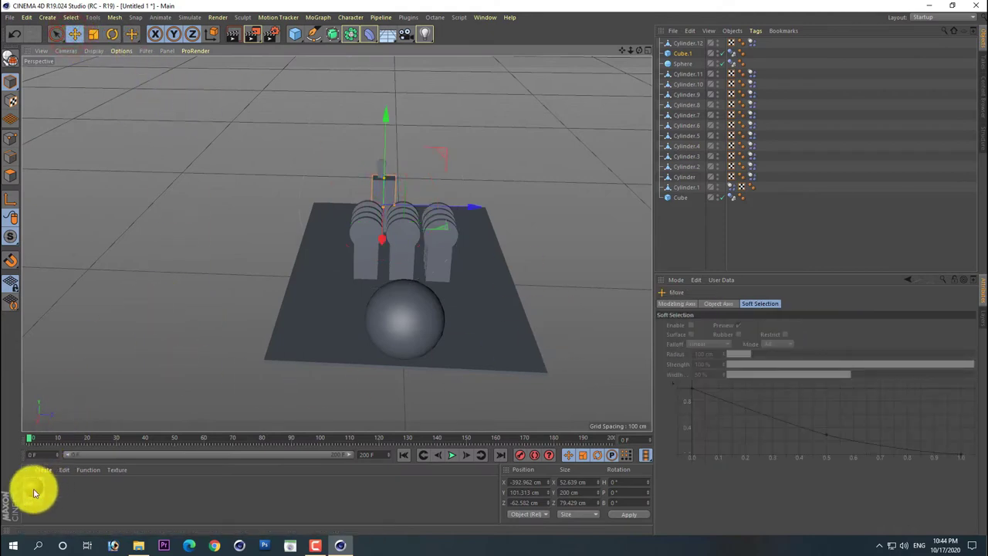
left_click_drag(34, 492, 389, 187)
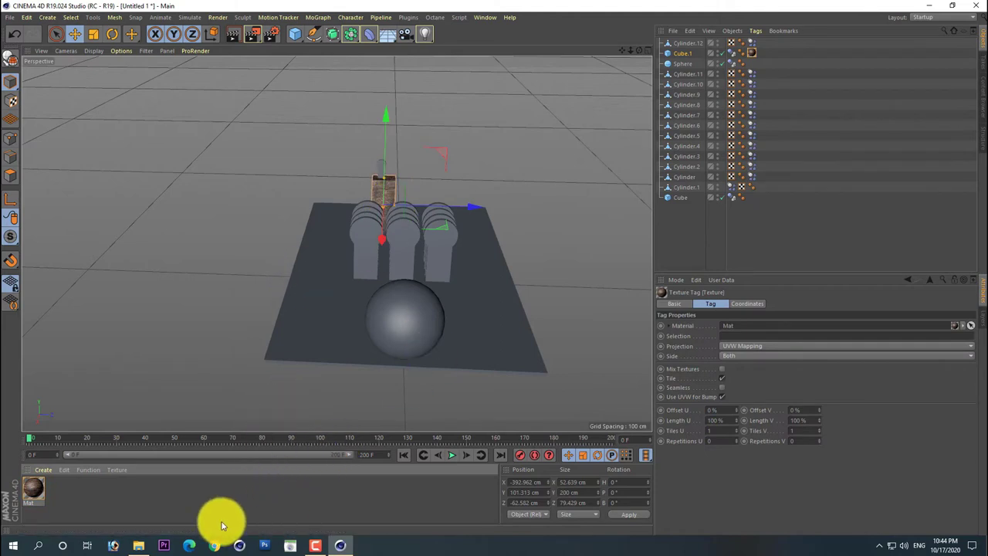
Step: Load the Wood 02 image as a material without copying it to the project
left_click(138, 545)
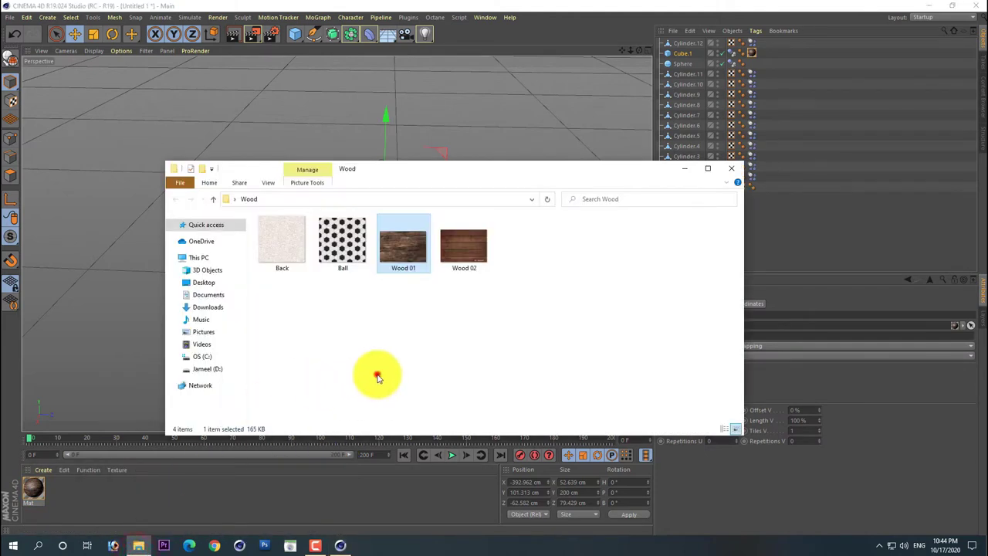
left_click_drag(463, 246, 171, 511)
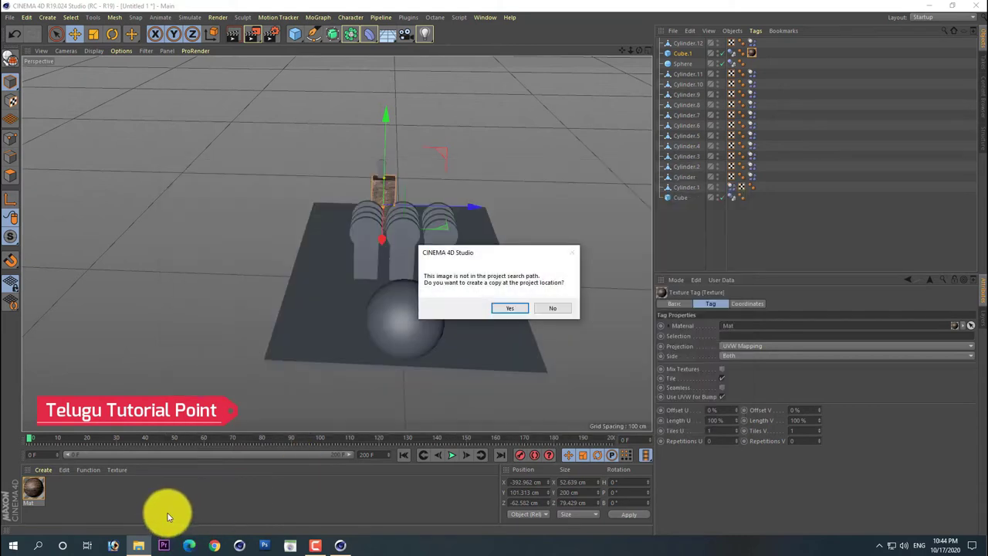
left_click(564, 310)
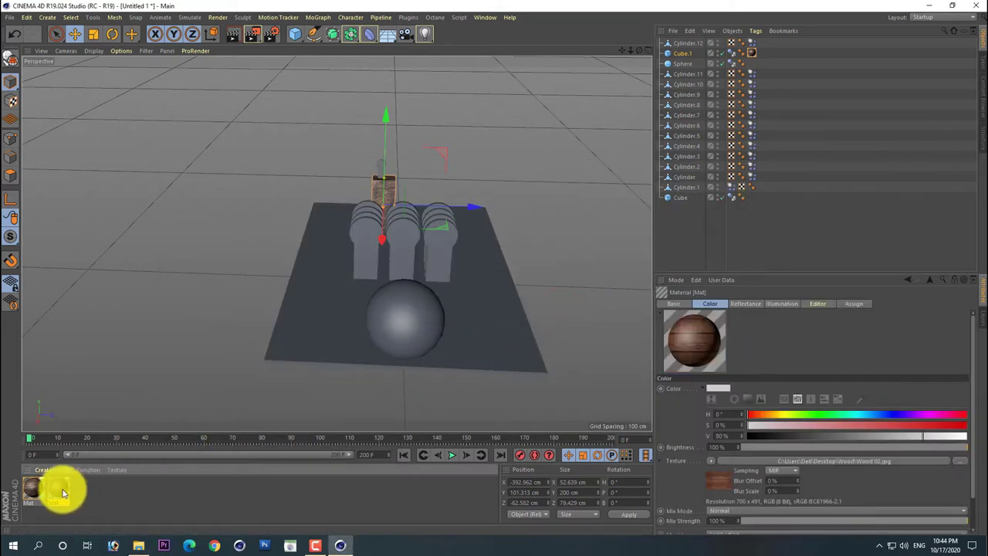
Step: Apply the Wood 02 material to one cylinder and copy its texture tag to the other panels and Cylinder.12
mouse_move(63, 492)
left_mouse_down()
mouse_move(684, 210)
mouse_move(688, 185)
left_mouse_up()
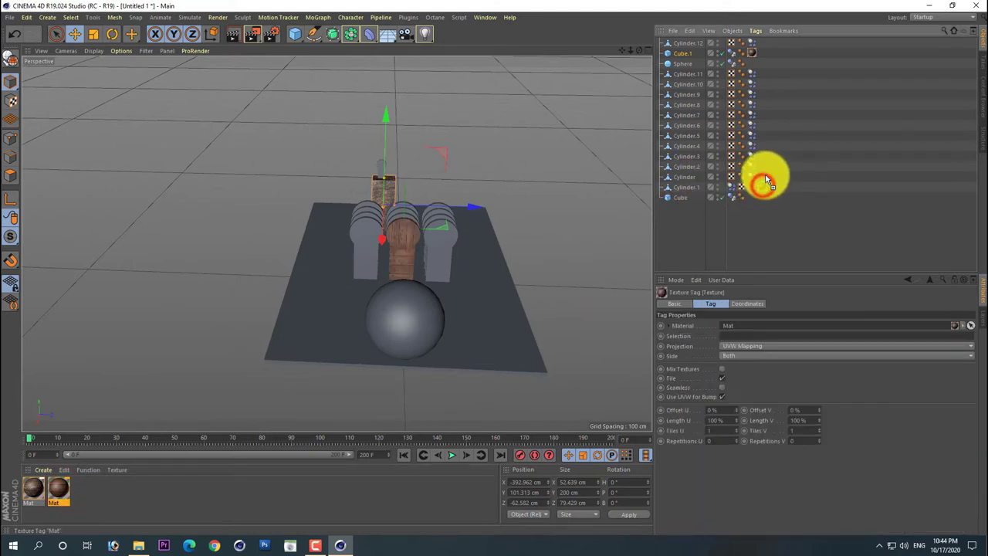
left_click_drag(762, 187, 764, 170, "ctrl")
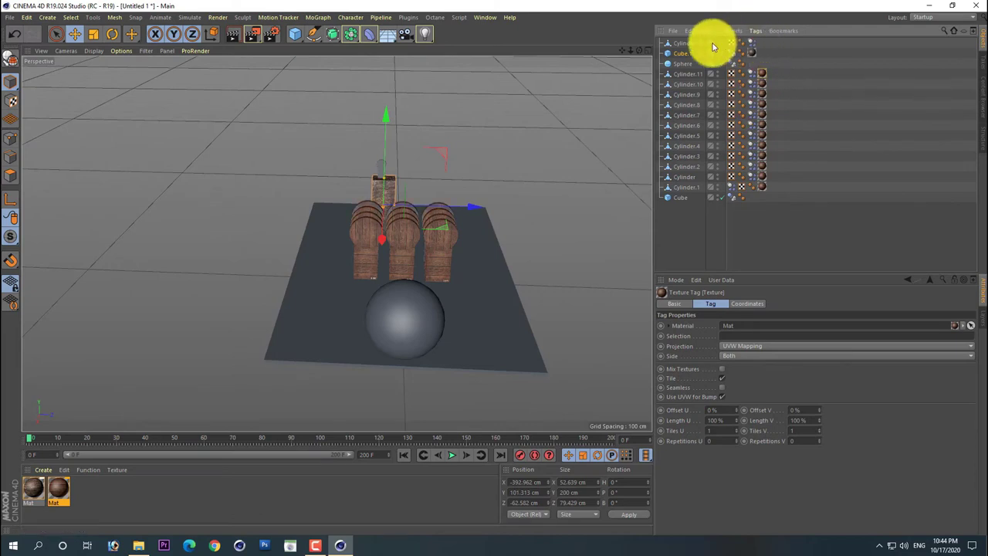
left_click(672, 43)
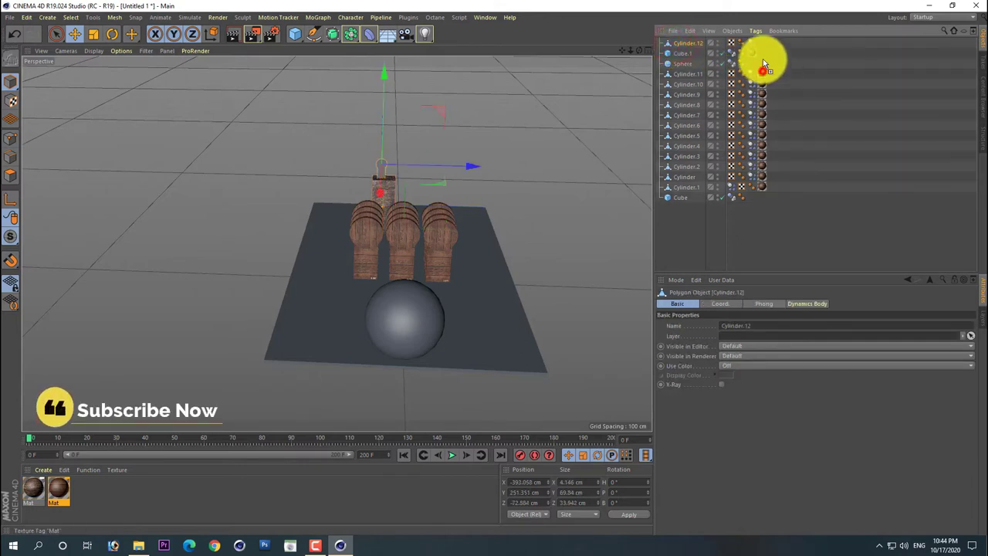
left_click_drag(761, 37, 763, 43, "ctrl")
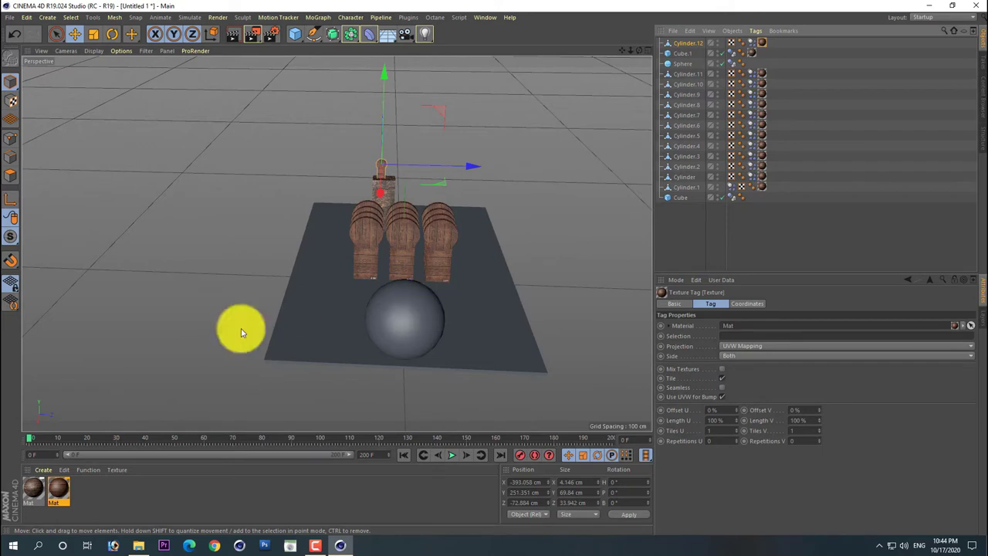
Step: Create a material from the Ball image and apply it to the sphere
left_click(138, 545)
left_click(348, 332)
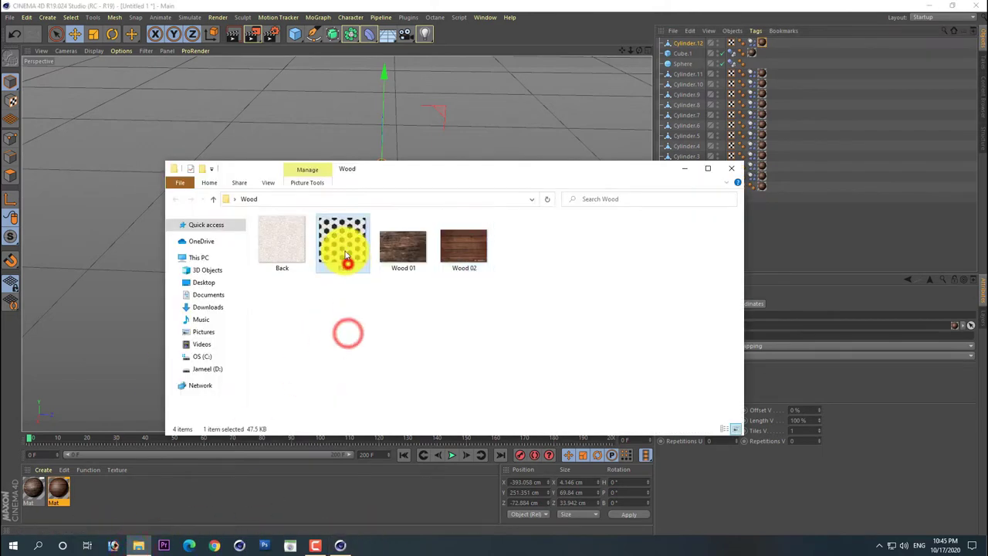
left_click_drag(344, 251, 259, 479)
left_click_drag(160, 494, 270, 459)
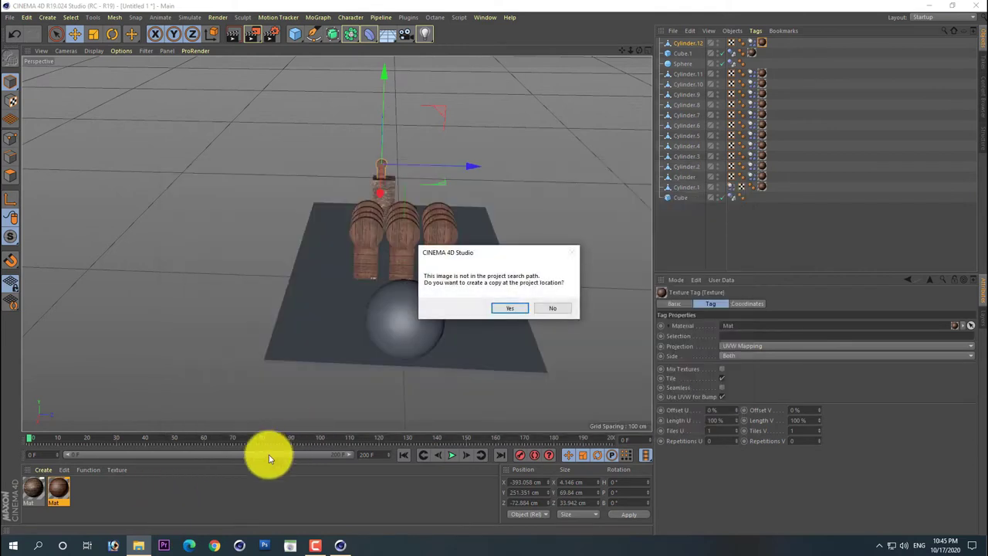
left_click(561, 306)
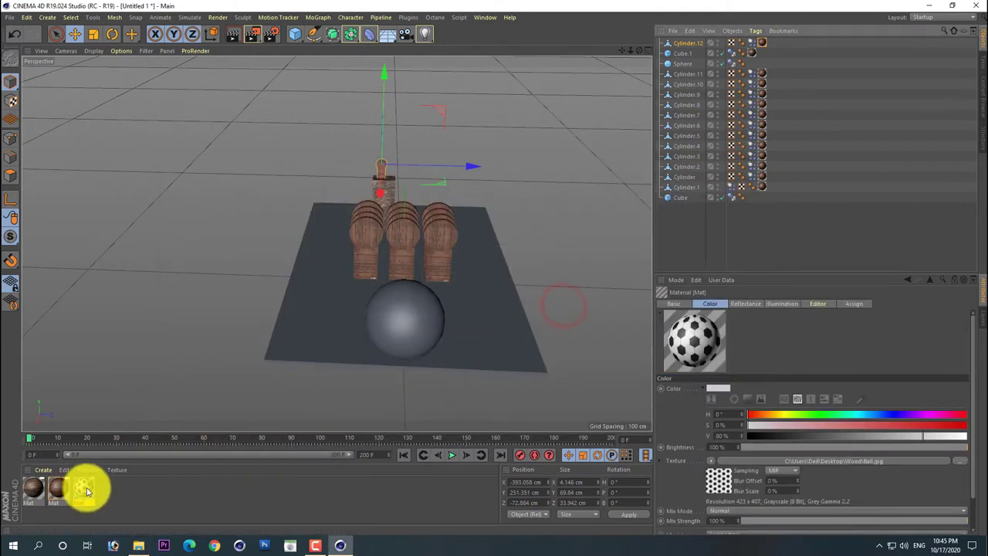
left_click_drag(84, 488, 414, 310)
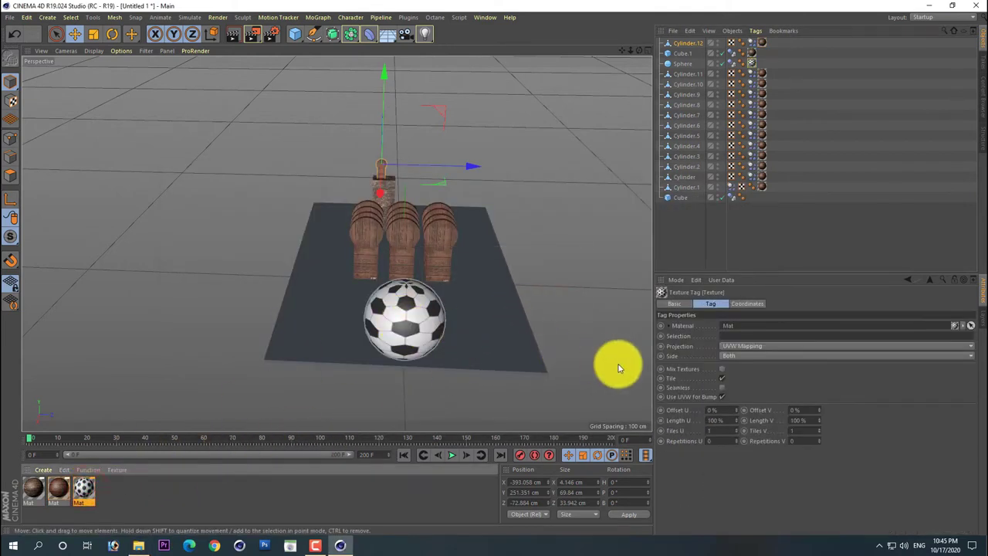
Step: Set the texture tag to Length U 75% (Tiles U 1.333) and Offset V 18%
left_click_drag(738, 422, 736, 422)
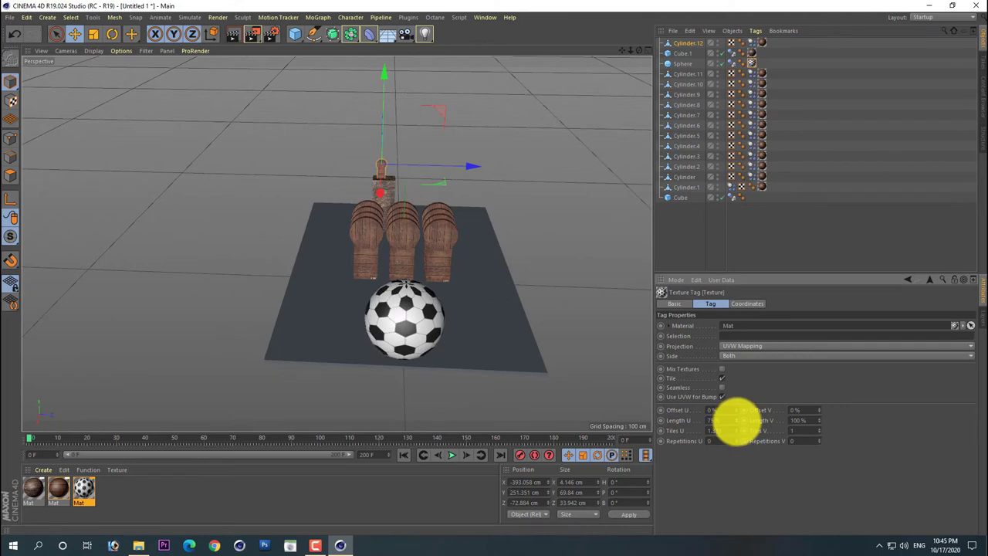
left_click(748, 422)
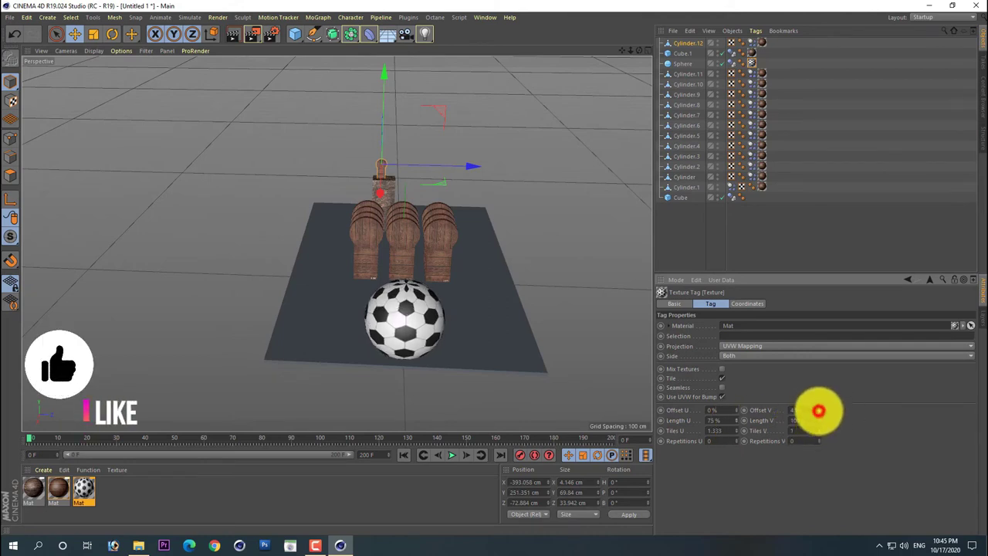
left_click_drag(818, 410, 818, 406)
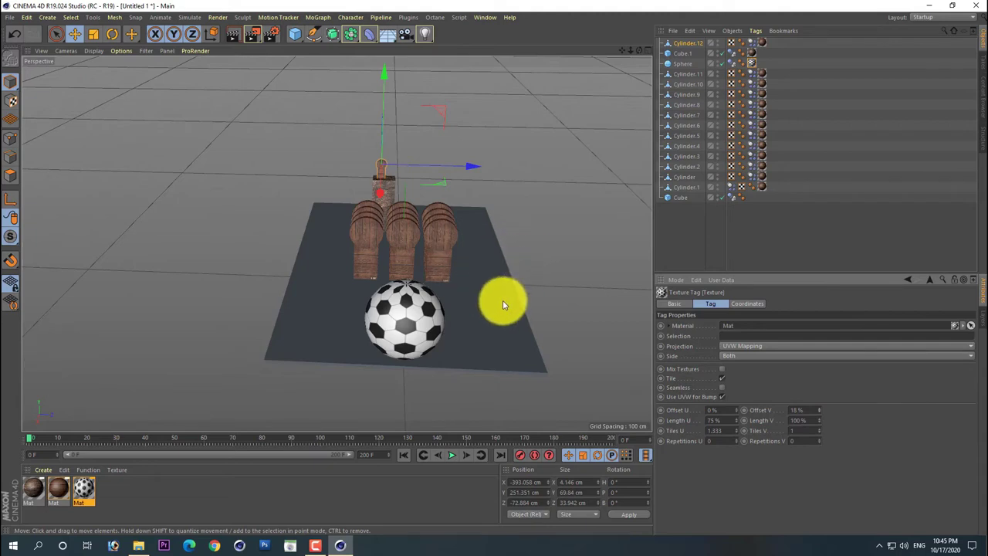
left_click_drag(640, 52, 491, 270)
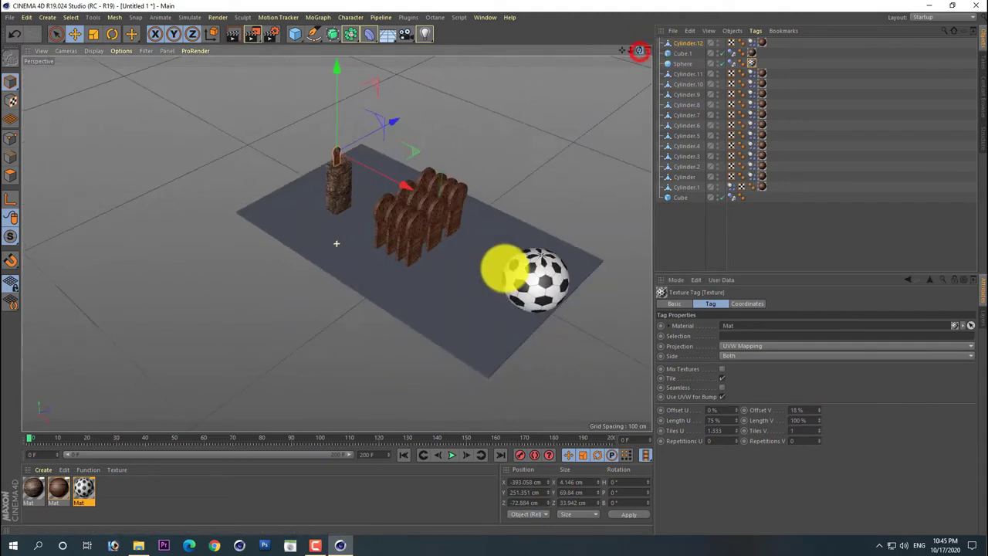
left_click_drag(336, 243, 335, 244)
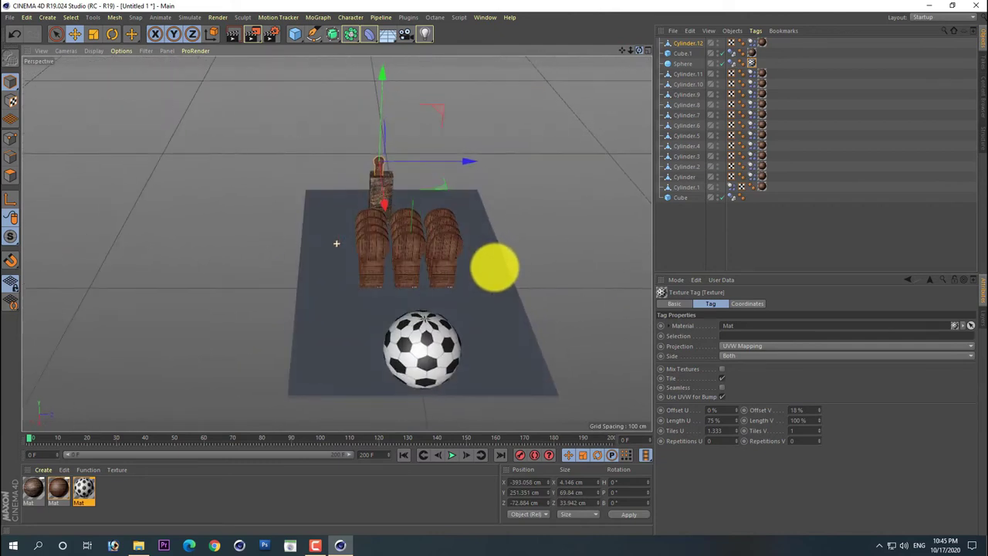
left_click_drag(494, 268, 495, 268)
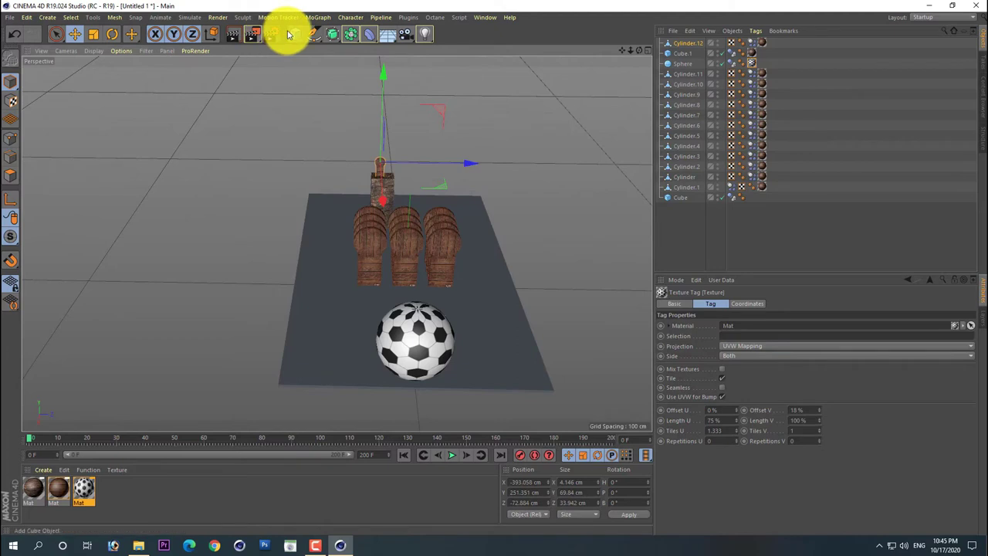
Step: Add a new cube and raise it along Y above the panels
left_click_drag(288, 36, 362, 48)
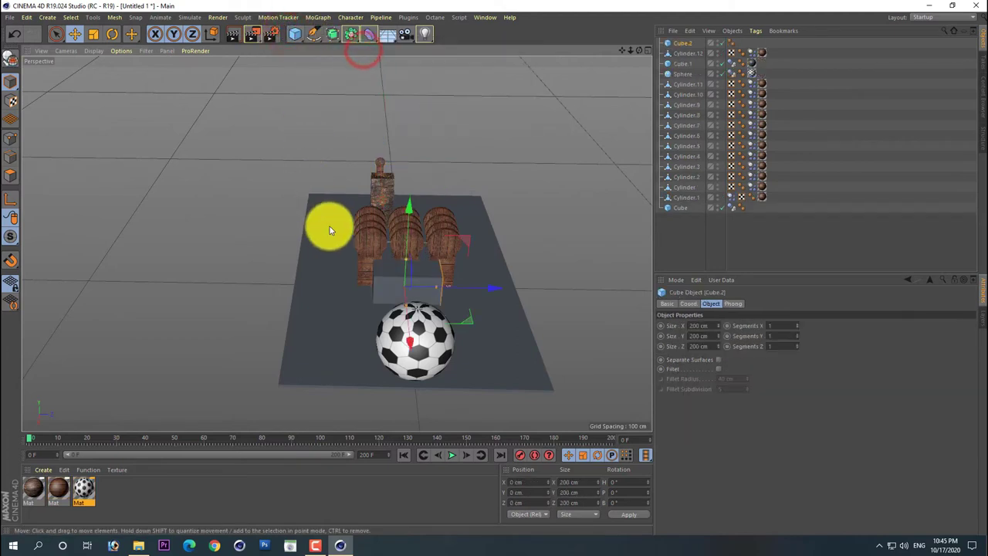
left_click_drag(411, 204, 410, 79)
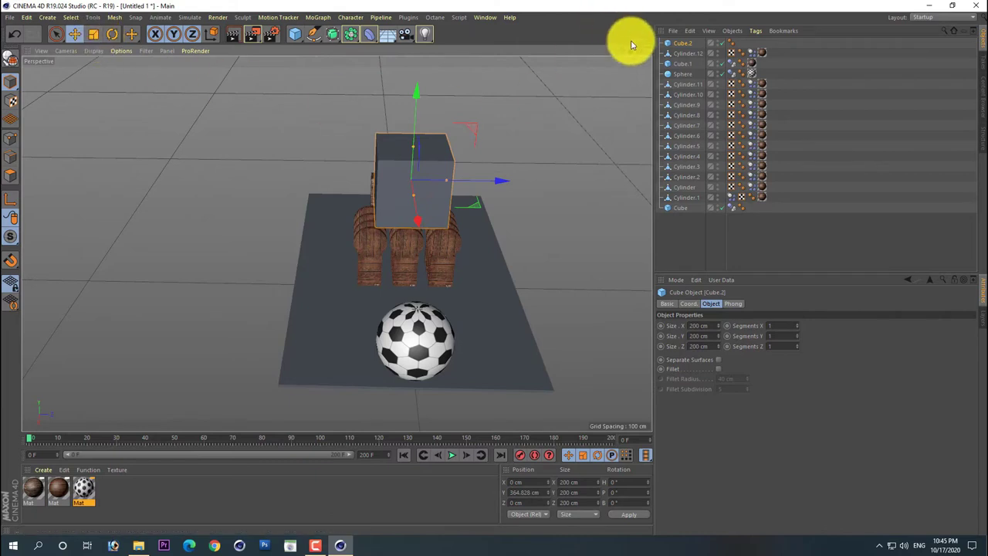
left_click_drag(639, 51, 496, 269)
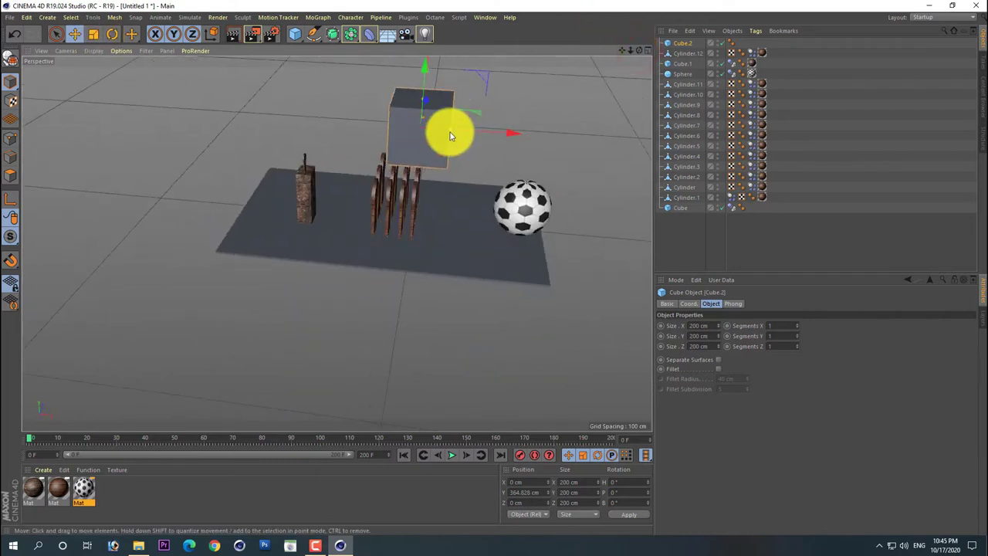
Step: Scale the cube to about 1027 × 541 × 690 cm and shift it to X -109.798 cm
left_click_drag(450, 132, 580, 151)
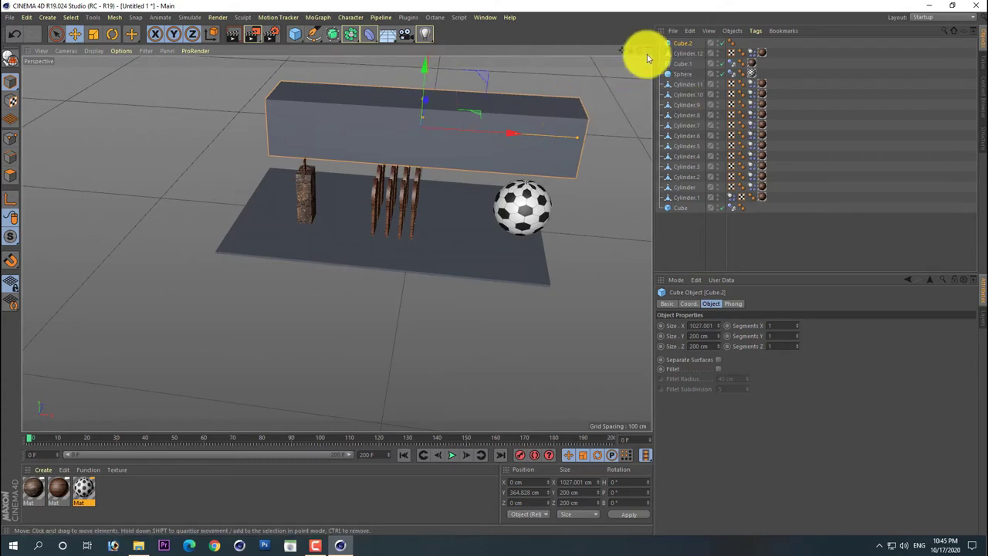
left_click_drag(639, 51, 477, 132)
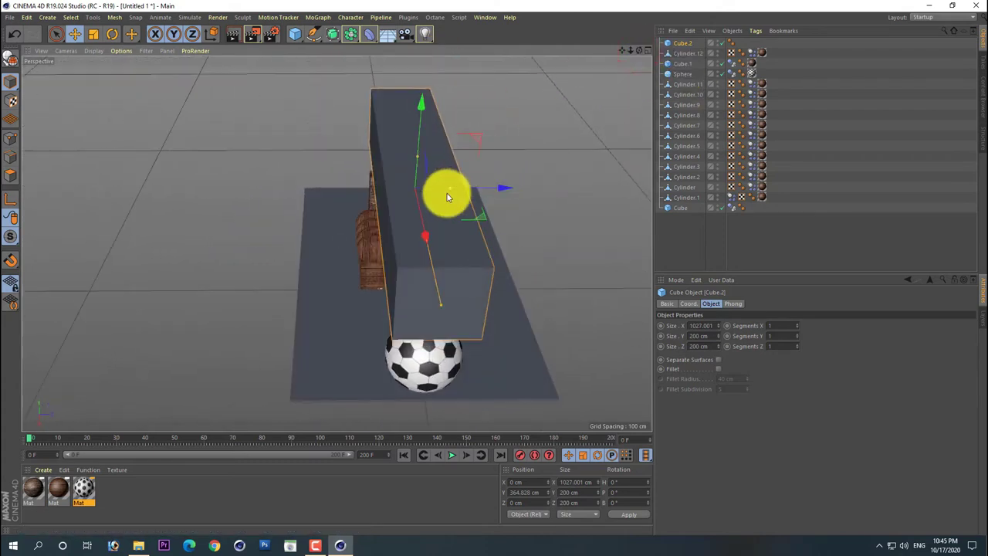
left_click_drag(449, 190, 535, 192)
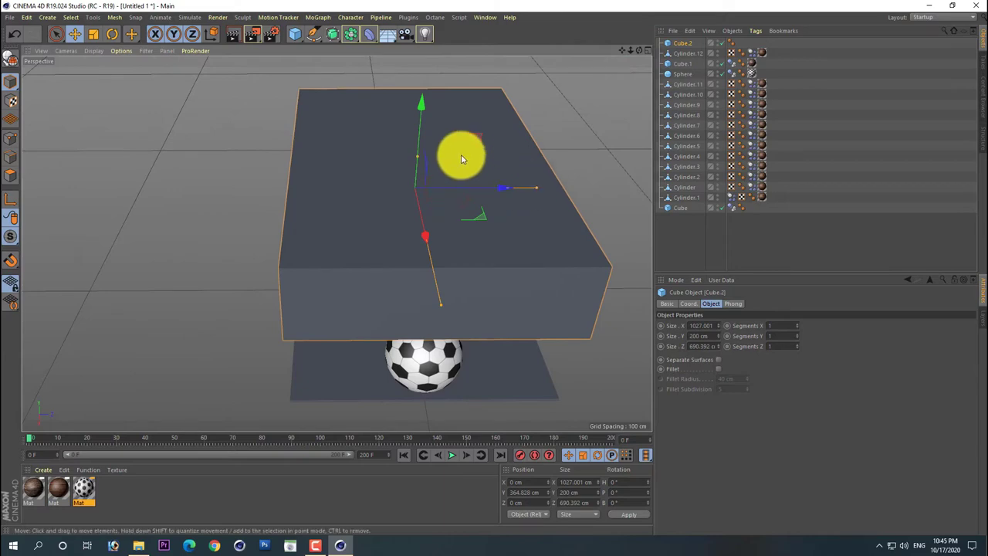
mouse_move(639, 51)
left_mouse_down()
mouse_move(500, 269)
mouse_move(247, 175)
mouse_move(248, 131)
mouse_move(252, 160)
mouse_move(250, 149)
left_mouse_up()
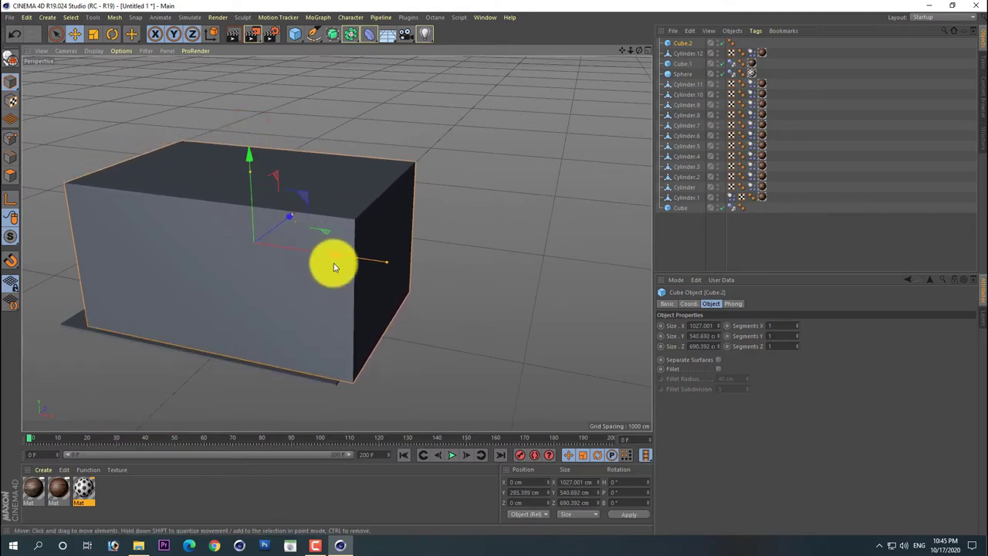
left_click_drag(328, 257, 311, 250)
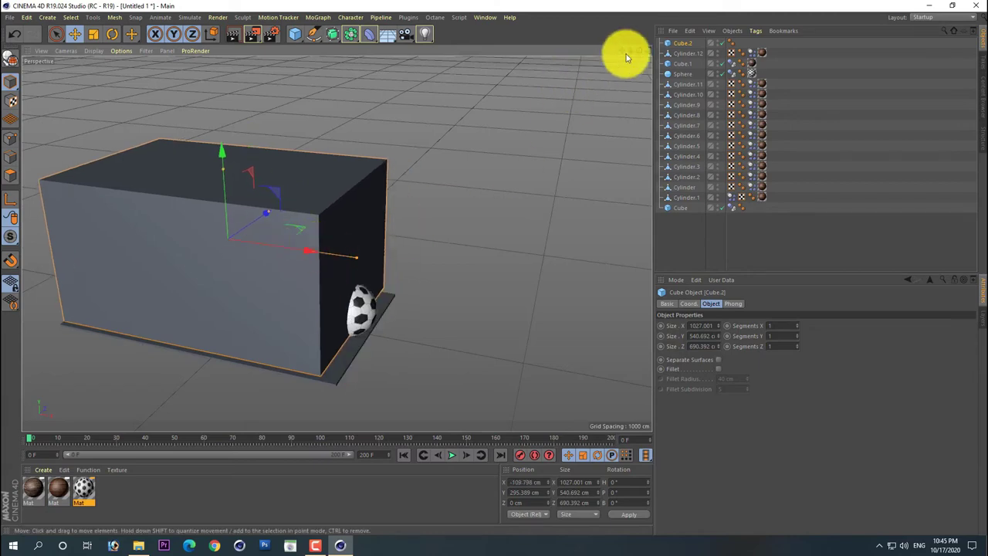
mouse_move(638, 51)
left_mouse_down()
mouse_move(493, 268)
mouse_move(638, 51)
left_mouse_up()
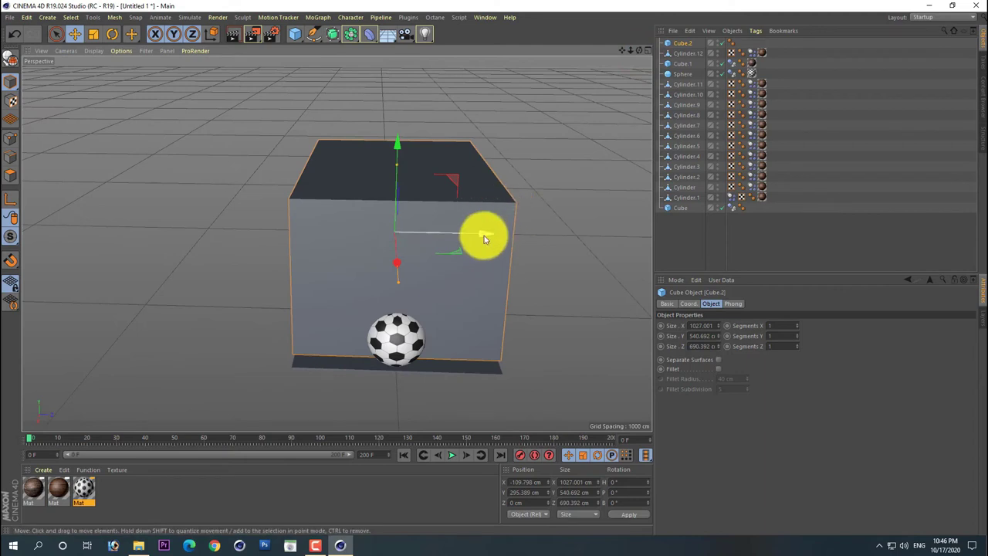
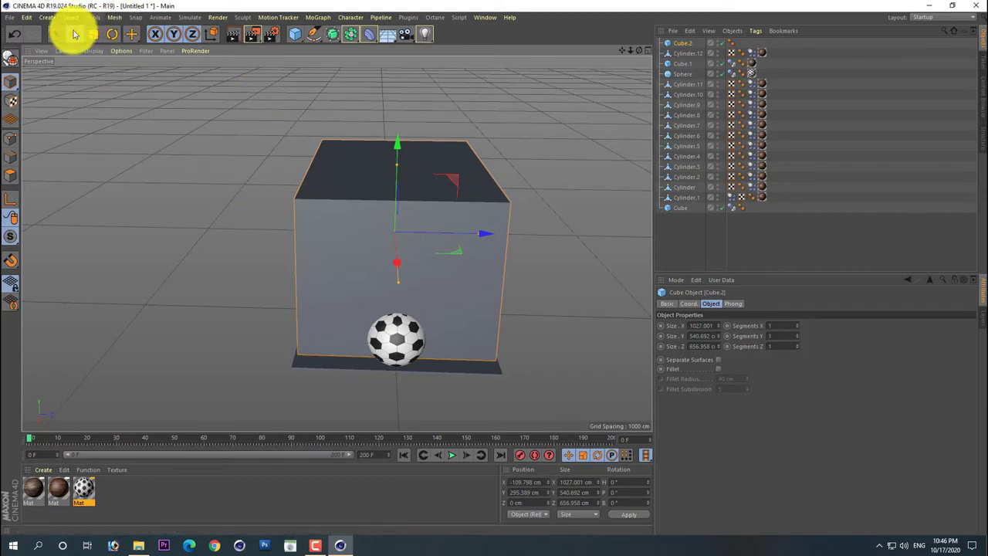
Step: Make Cube.2 editable and delete its front and top faces to open the room
left_click(11, 58)
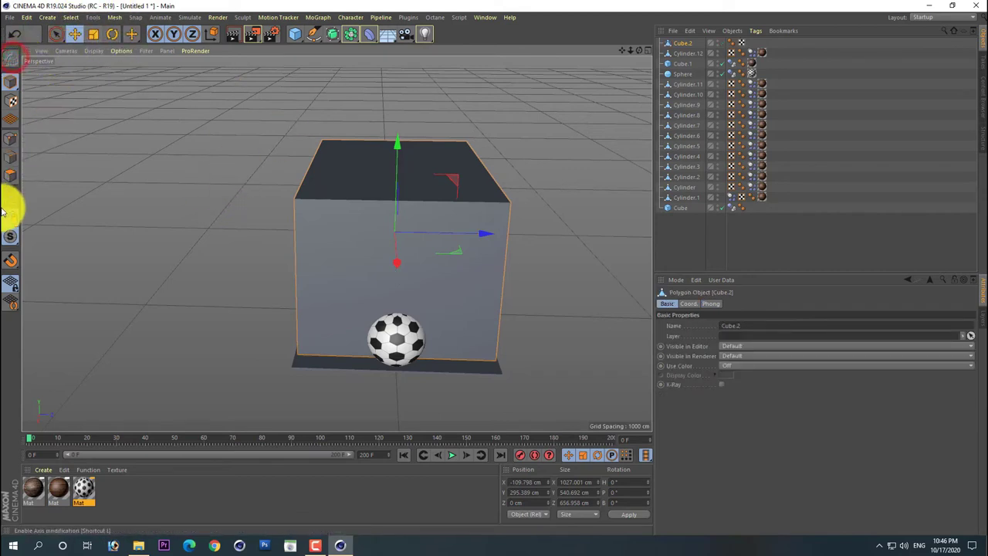
left_click(12, 179)
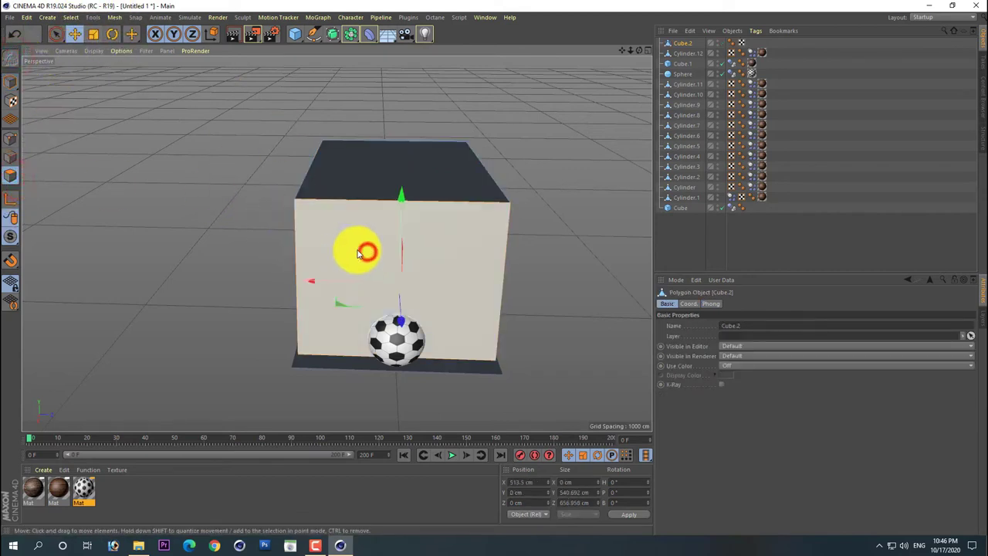
key("Delete")
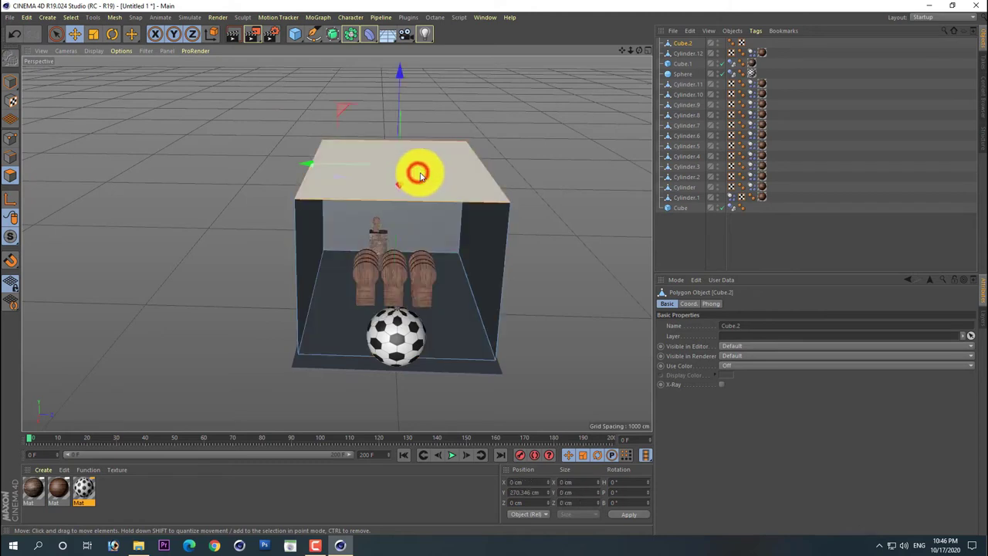
key("Delete")
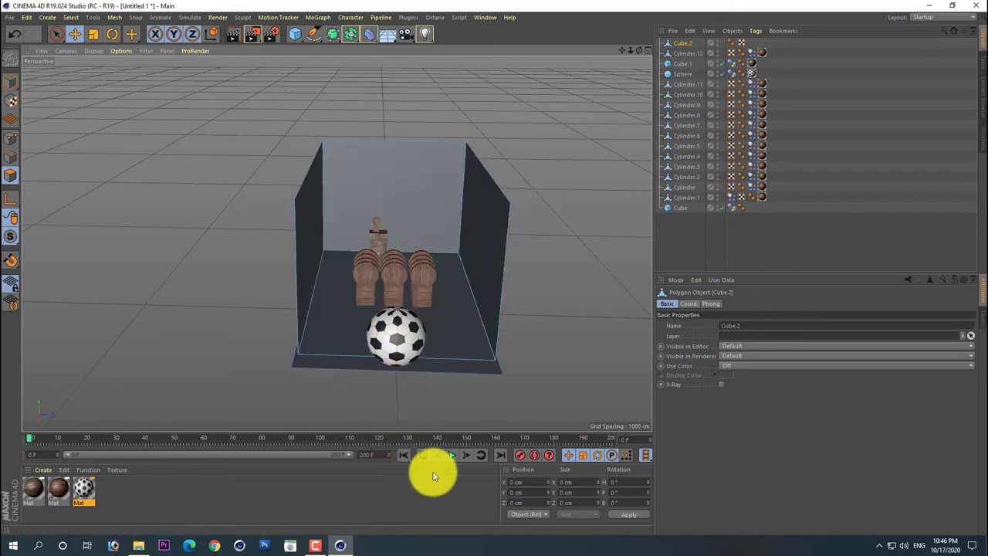
mouse_move(642, 55)
left_mouse_down()
mouse_move(498, 267)
mouse_move(600, 101)
mouse_move(432, 245)
mouse_move(436, 316)
left_mouse_up()
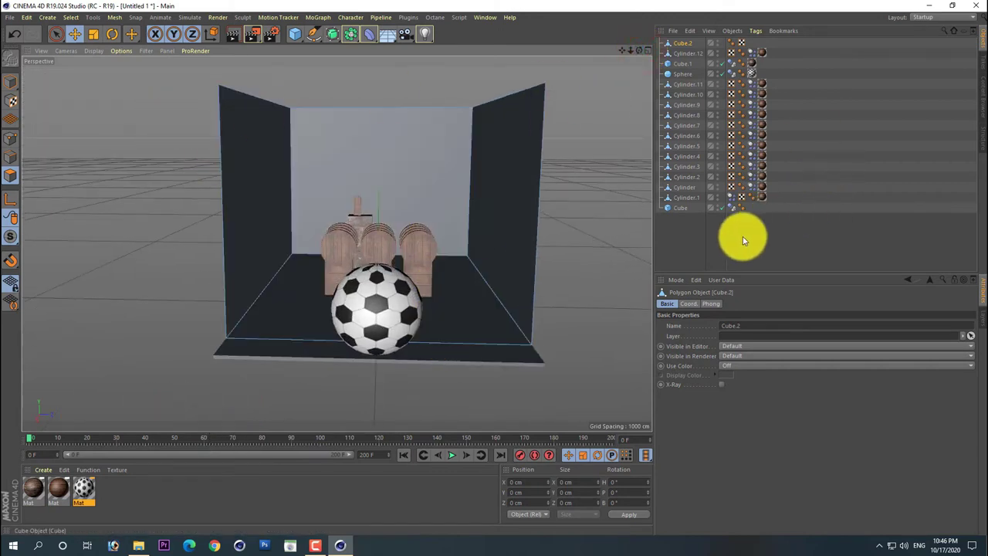
left_click(676, 210)
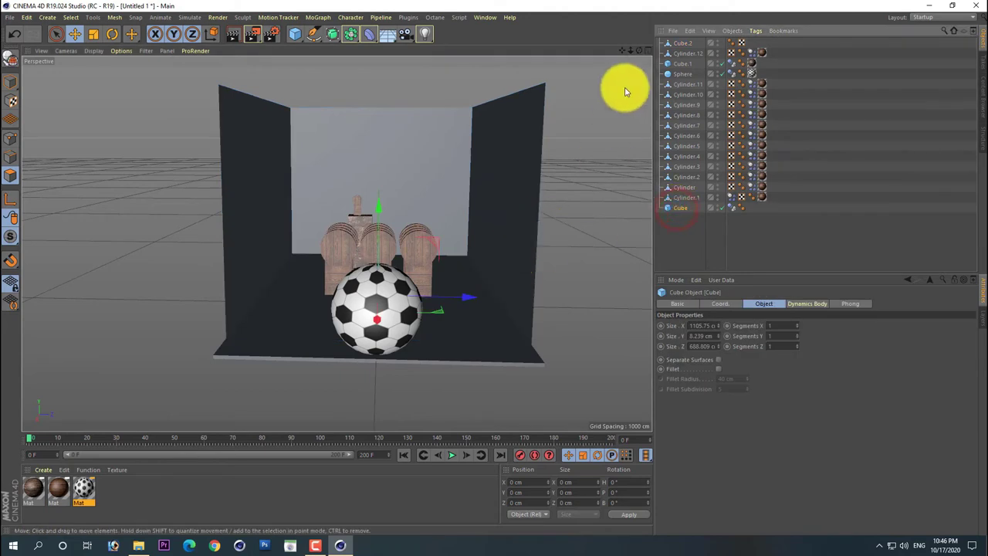
Step: Enlarge the floor slab Cube to about 1488 cm along X and 1041 cm along Z
left_click_drag(638, 53, 485, 276)
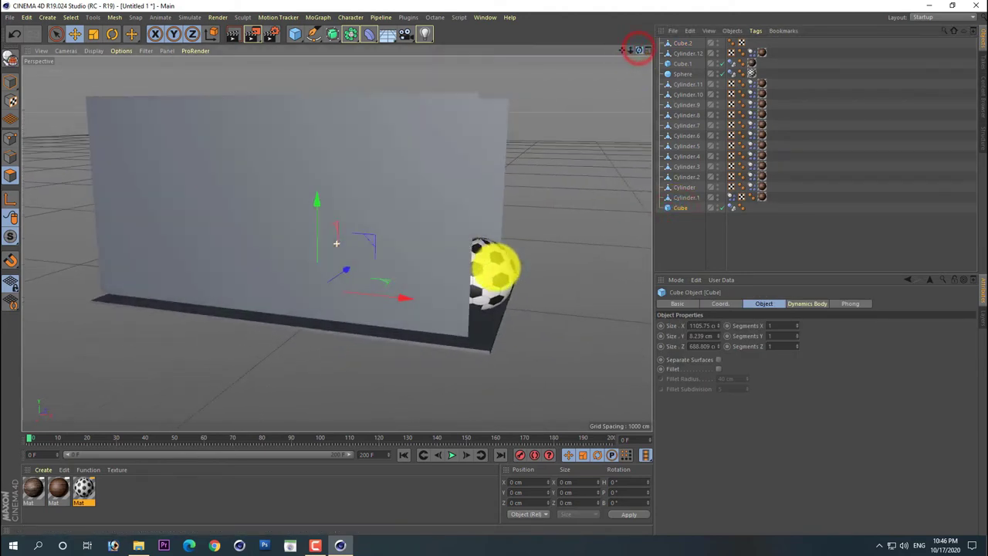
left_click(12, 83)
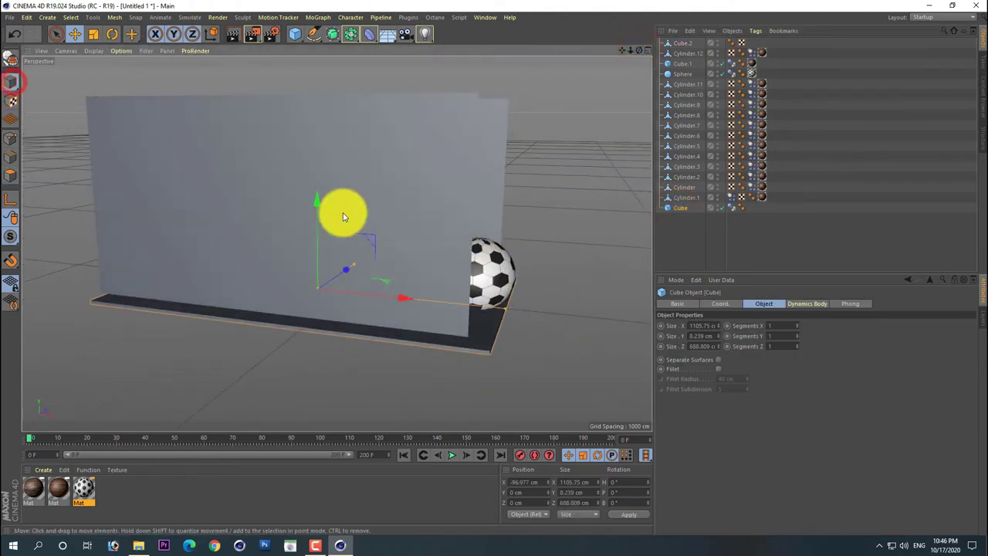
left_click_drag(502, 310, 578, 316)
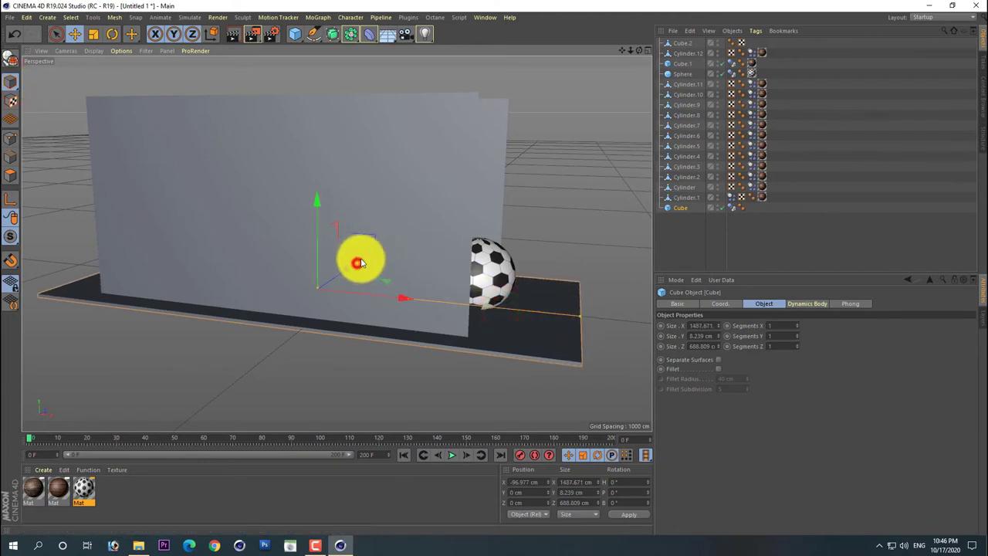
mouse_move(359, 267)
left_mouse_down()
mouse_move(369, 256)
mouse_move(341, 254)
left_mouse_up()
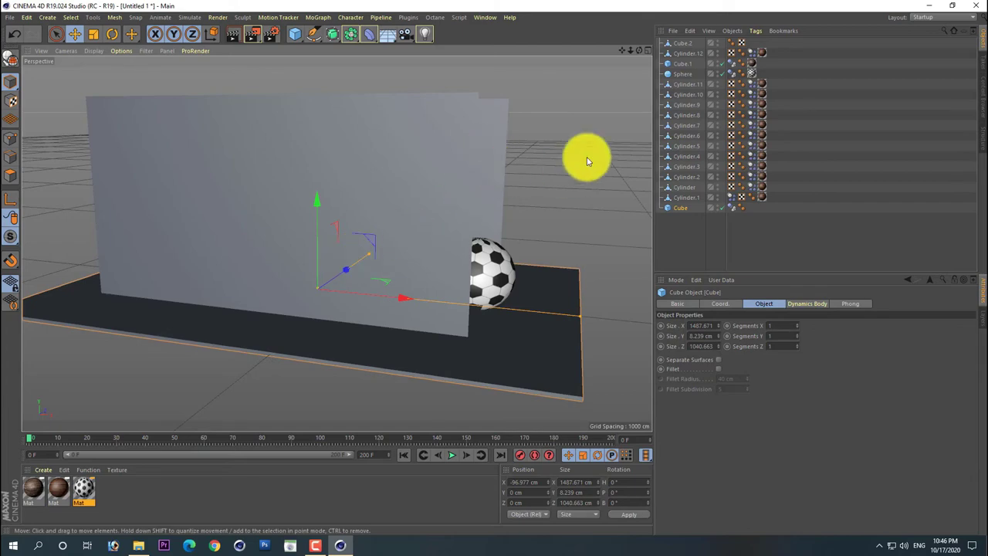
left_click_drag(640, 51, 494, 266)
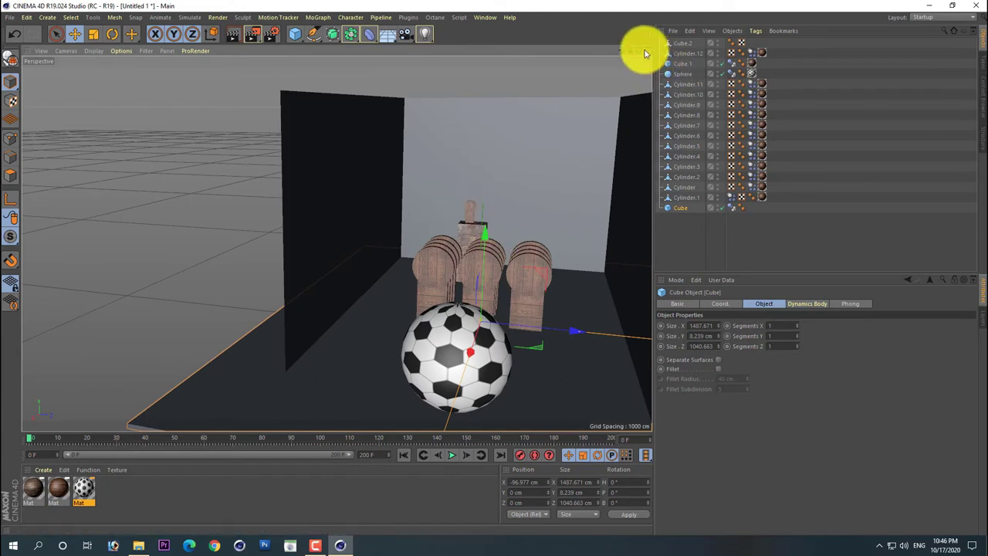
left_click_drag(640, 51, 507, 276)
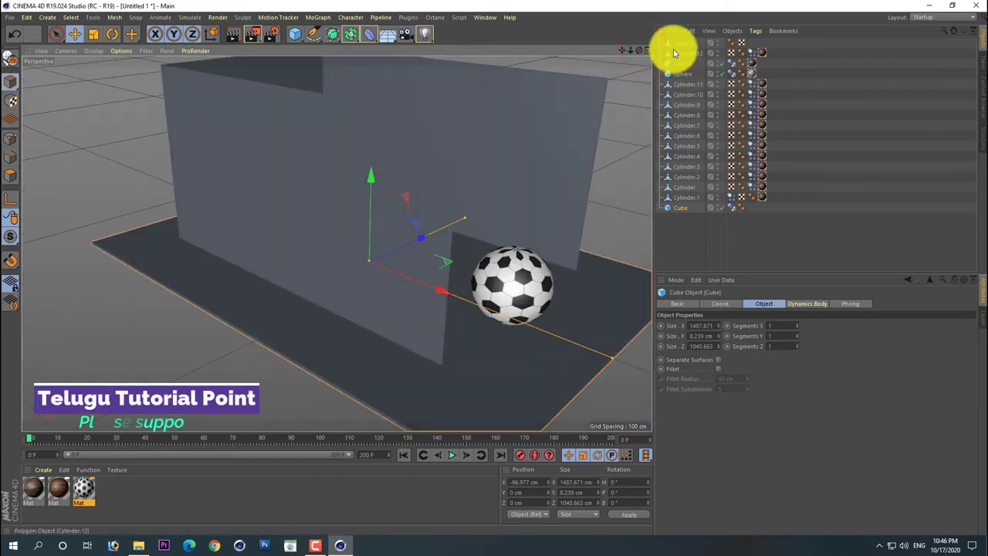
Step: Scale the wall box Cube.2 to about 1470 cm wide (X) and 809 cm deep (Z)
left_click(673, 48)
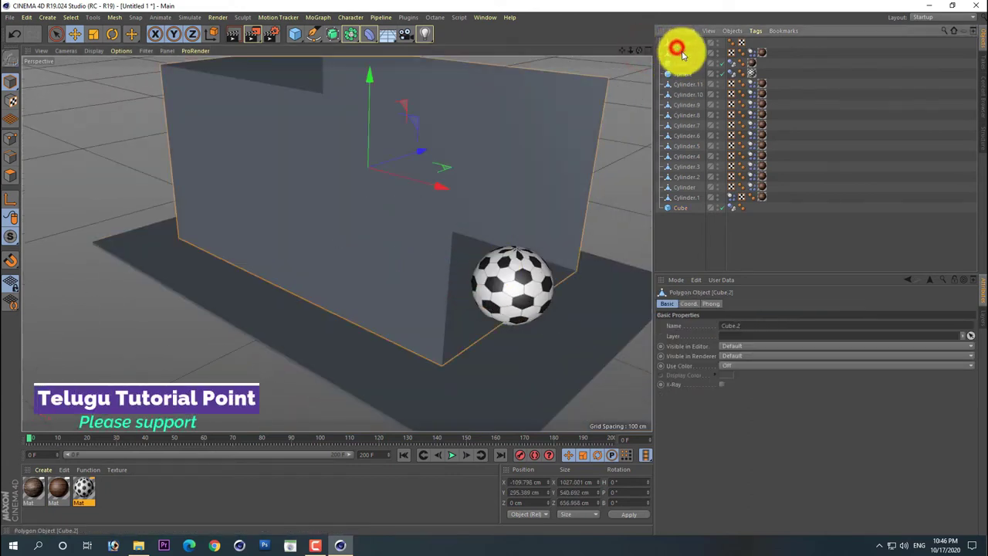
left_click(94, 34)
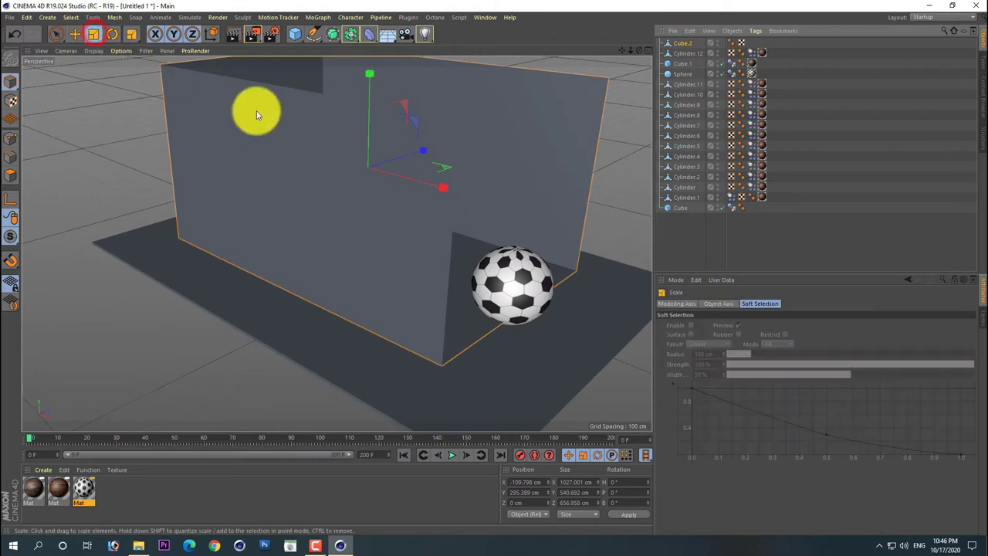
left_click_drag(442, 194, 477, 207)
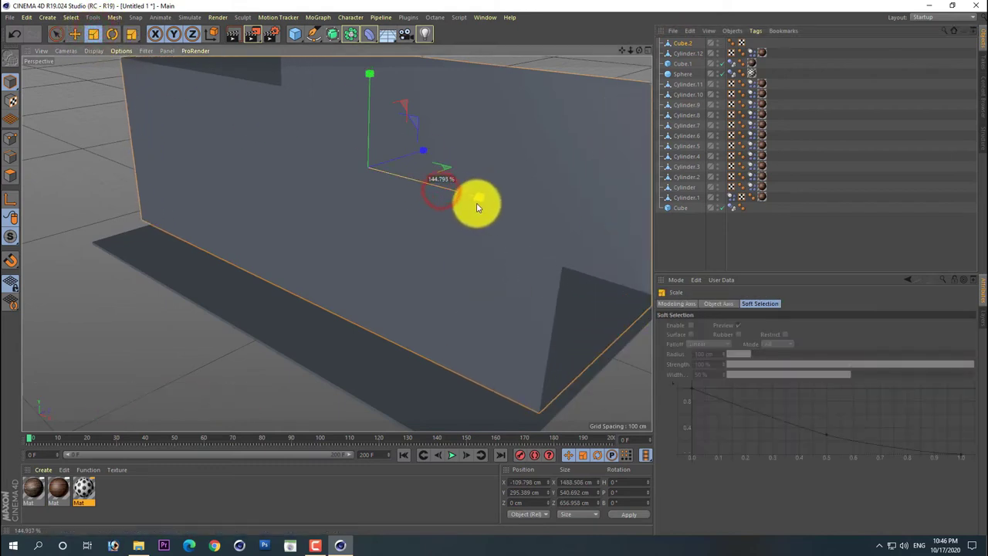
left_click_drag(425, 150, 433, 145)
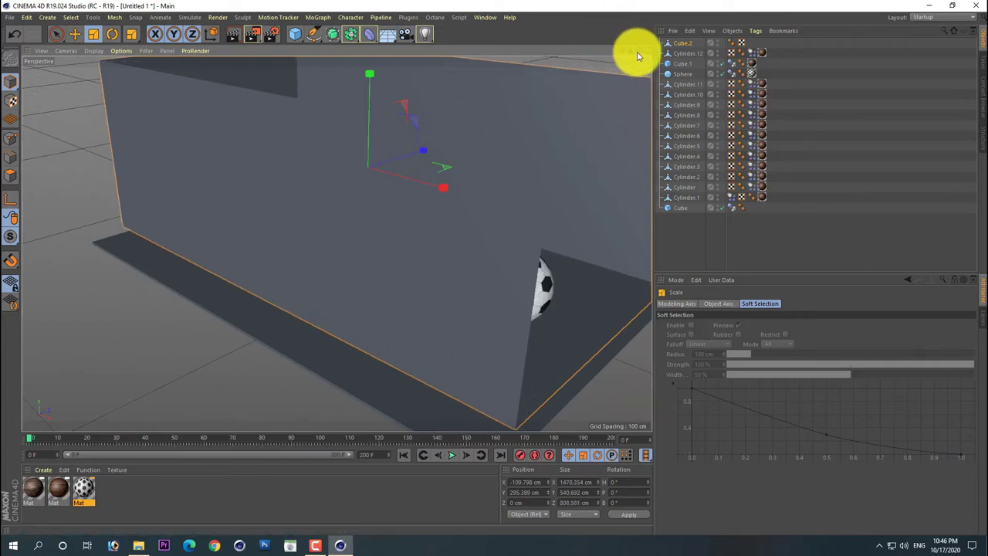
left_click_drag(638, 51, 613, 121)
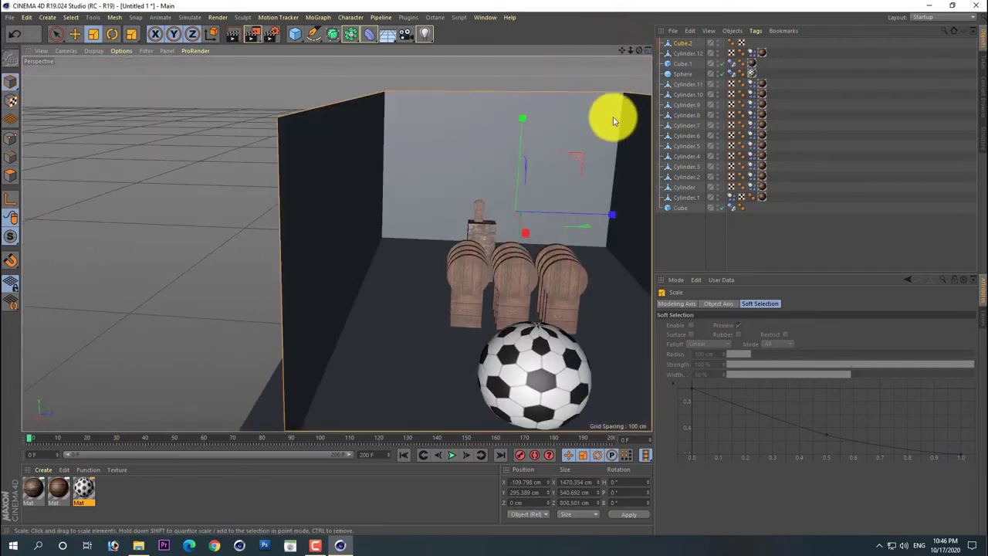
mouse_move(621, 51)
left_mouse_down()
mouse_move(673, 40)
mouse_move(641, 49)
left_mouse_up()
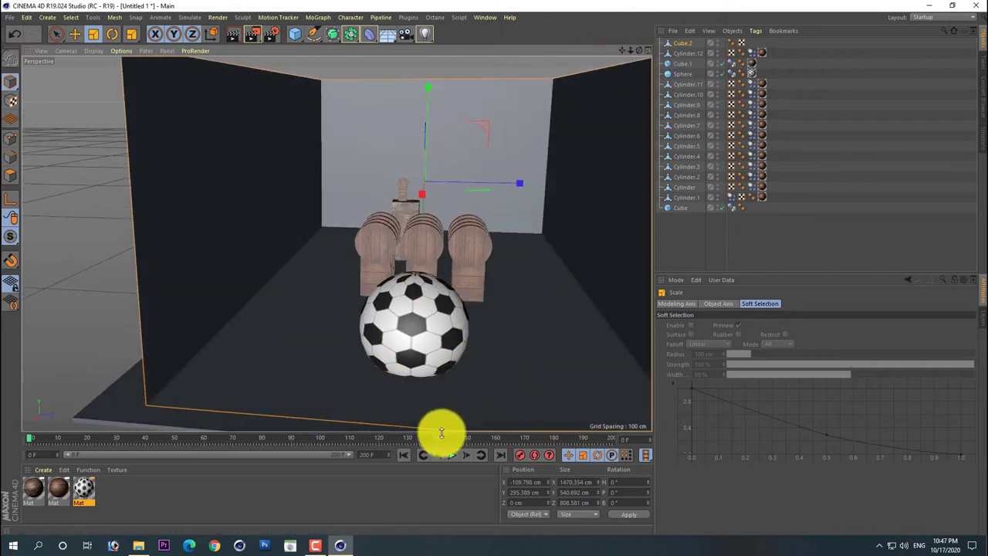
left_click(451, 458)
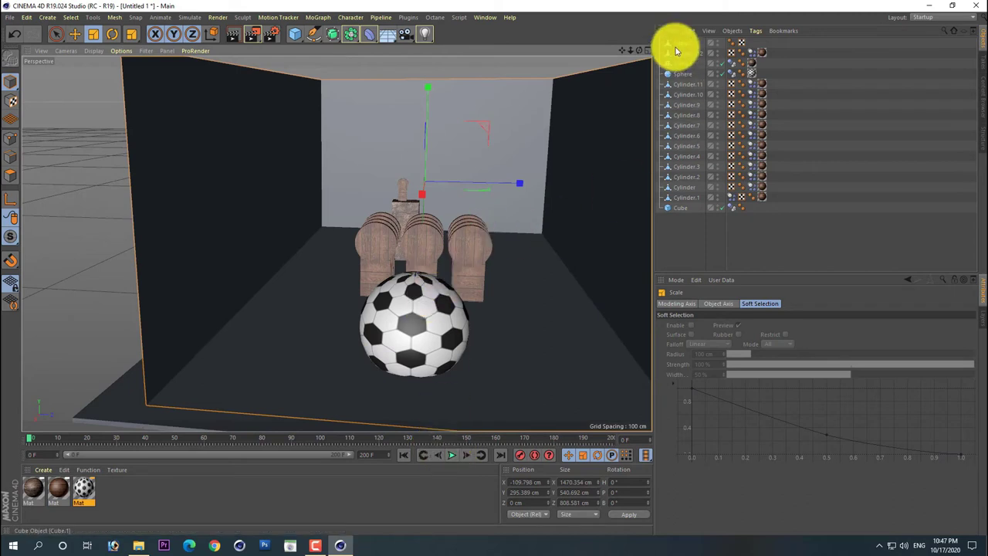
mouse_move(636, 54)
left_mouse_down()
mouse_move(494, 267)
mouse_move(632, 80)
left_mouse_up()
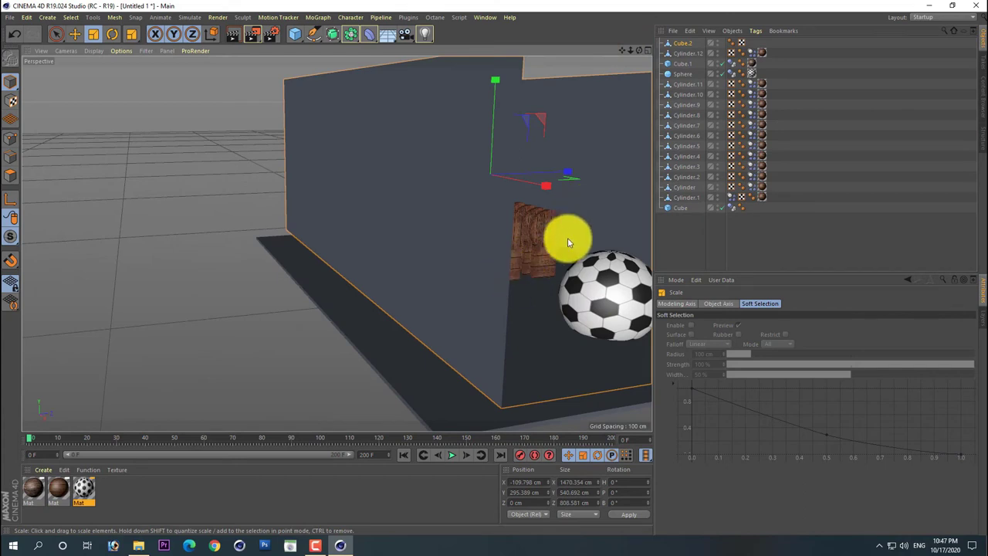
left_click(683, 44)
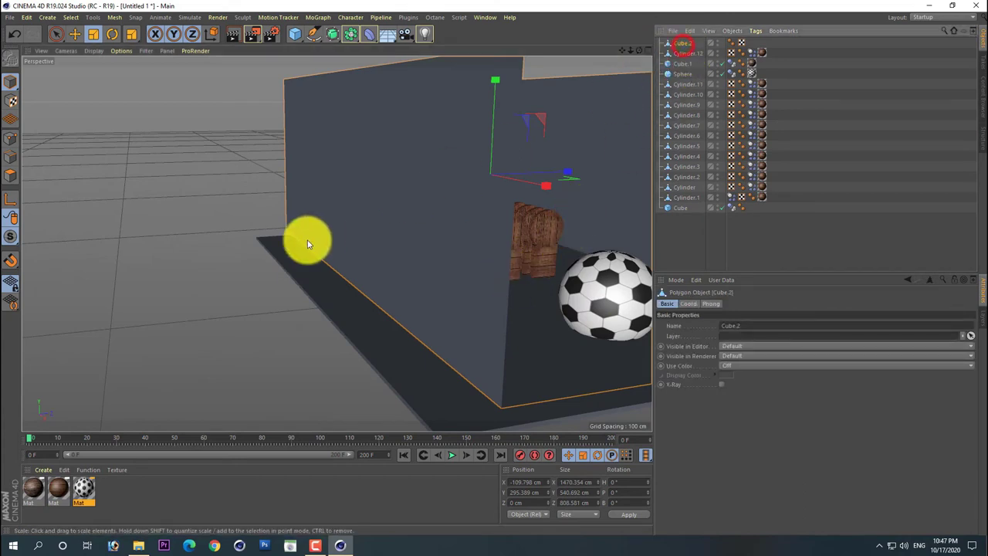
left_click(11, 175)
left_click(554, 357)
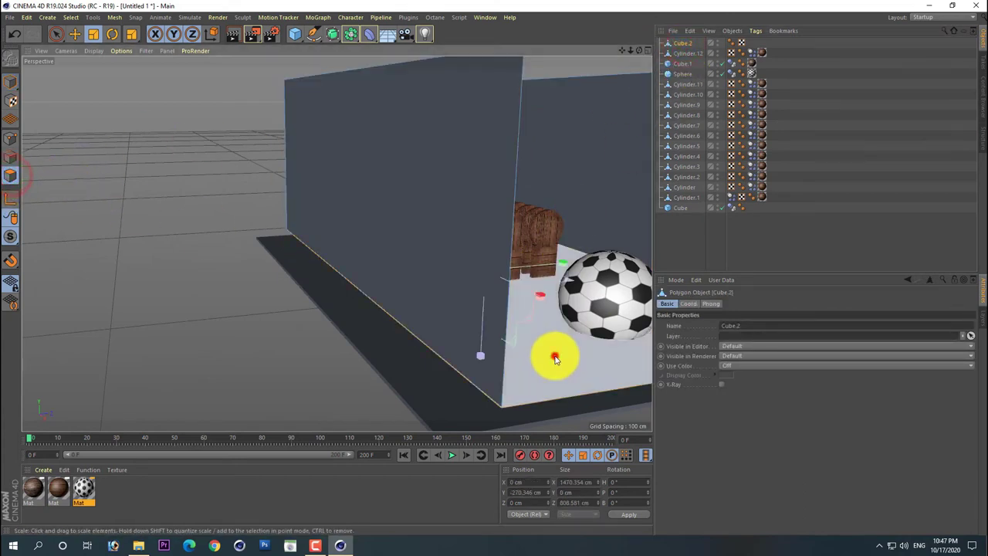
left_click(447, 302)
left_click(580, 177)
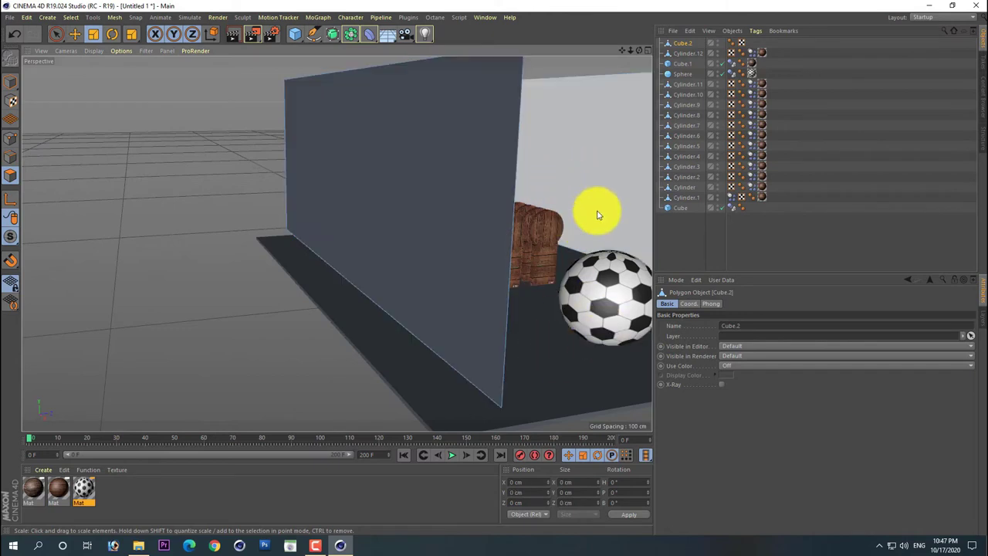
left_click(76, 34)
left_click_drag(621, 48, 489, 269)
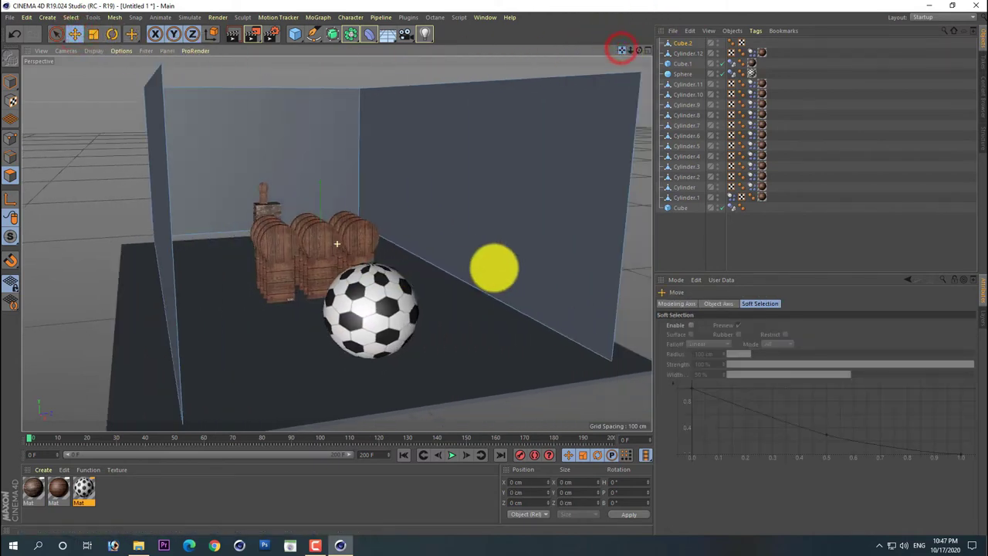
left_click_drag(640, 52, 494, 265)
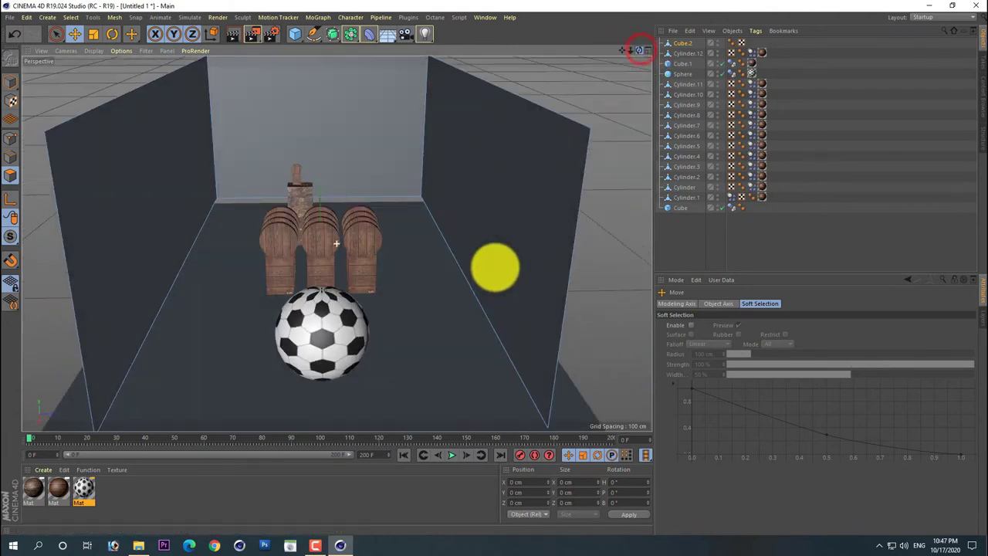
left_click_drag(640, 48, 447, 159)
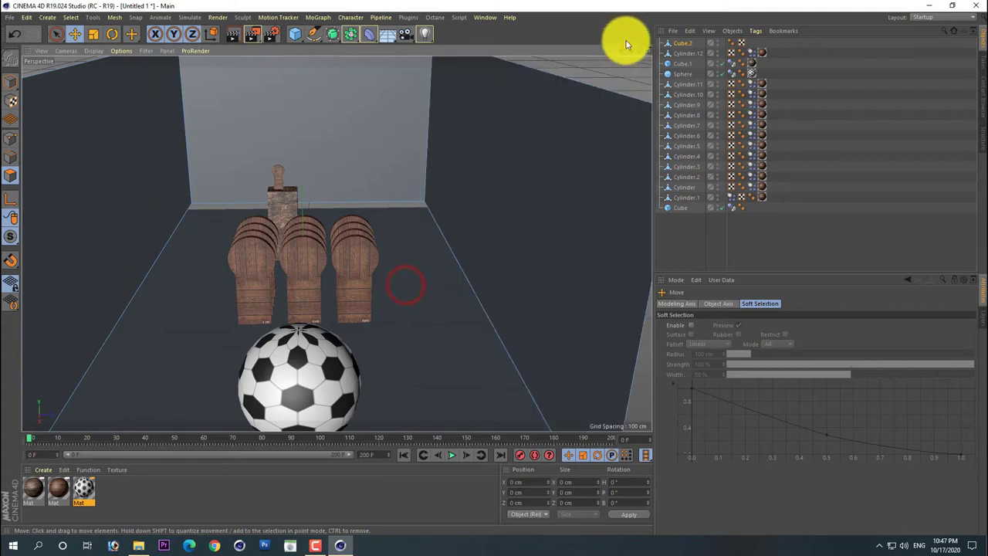
mouse_move(640, 49)
left_mouse_down()
mouse_move(495, 268)
mouse_move(349, 264)
left_mouse_up()
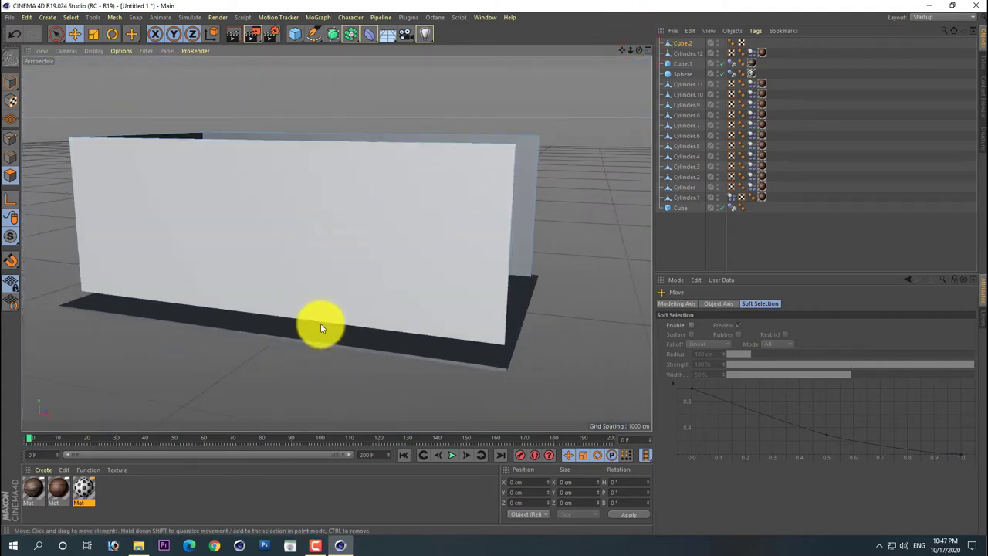
Step: Widen the floor Cube along X to about 1678 cm, past both walls
left_click(325, 331)
left_click(325, 337)
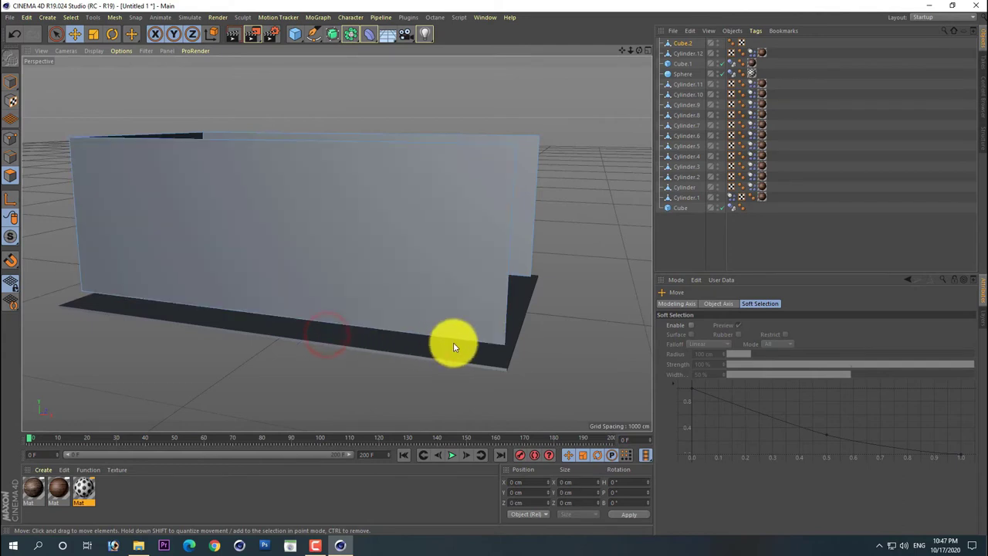
left_click(695, 206)
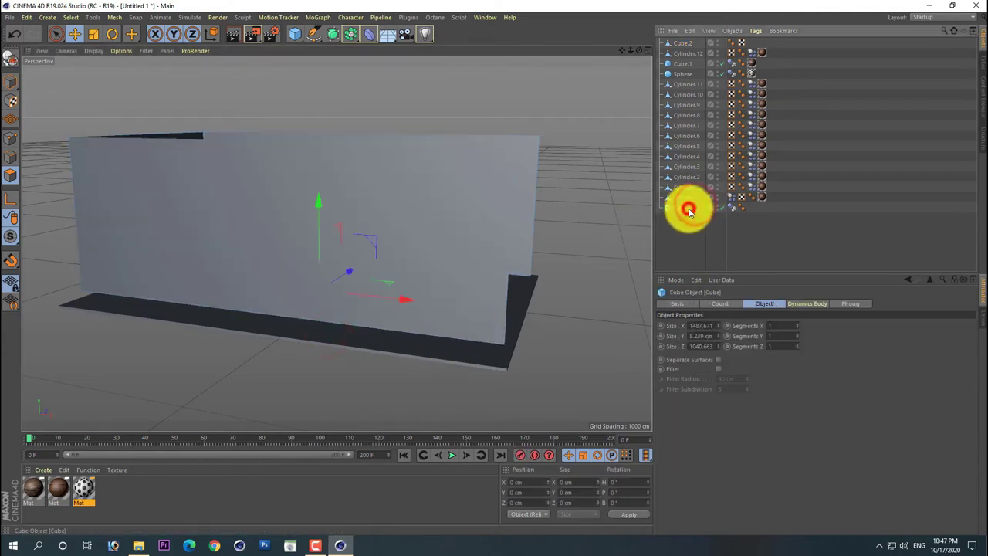
left_click(11, 81)
left_click_drag(525, 315, 539, 318)
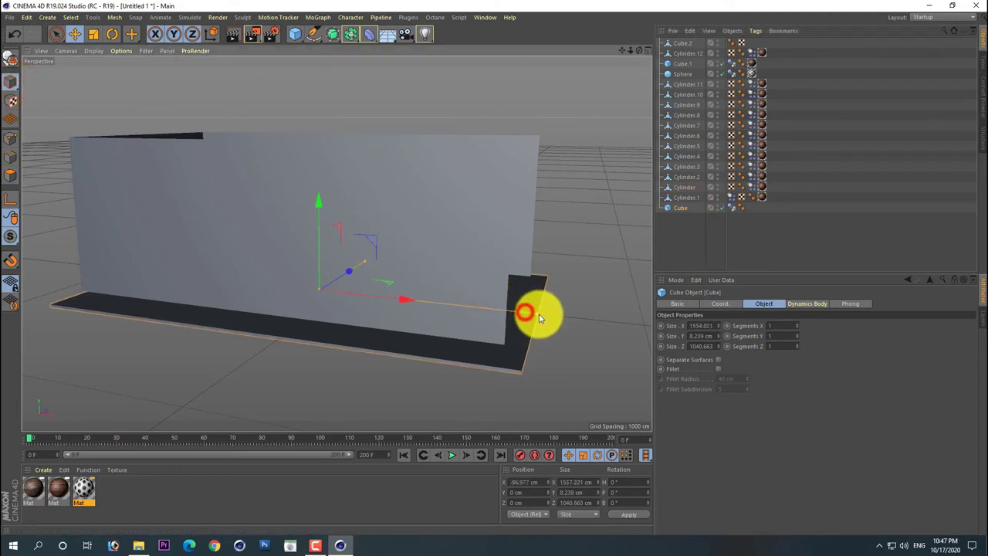
left_click(679, 251)
Step: Orbit and zoom the view into the room toward the barrels and ball
mouse_move(640, 50)
left_mouse_down()
mouse_move(606, 114)
mouse_move(569, 149)
left_mouse_up()
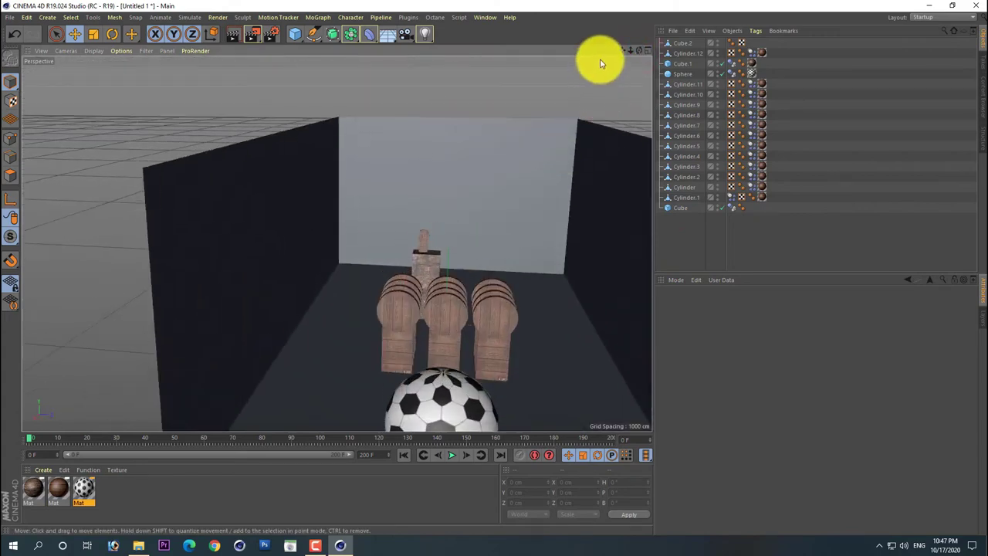
left_click_drag(620, 50, 494, 268)
left_click_drag(620, 50, 336, 244)
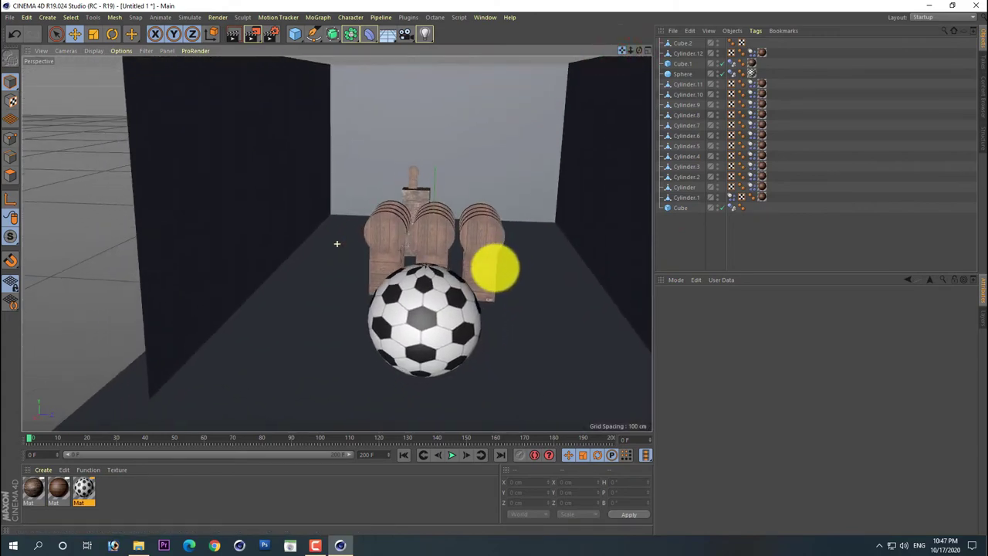
left_click_drag(494, 268, 557, 156)
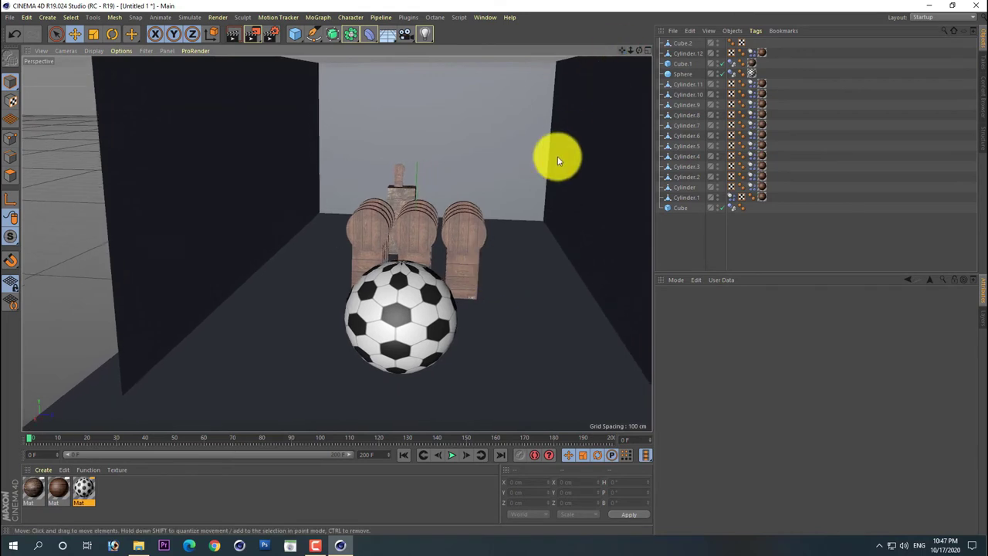
Step: Import the wallpaper image as a new material without copying it into the project
left_click(152, 546)
mouse_move(279, 244)
left_mouse_down()
mouse_move(301, 438)
mouse_move(229, 496)
left_mouse_up()
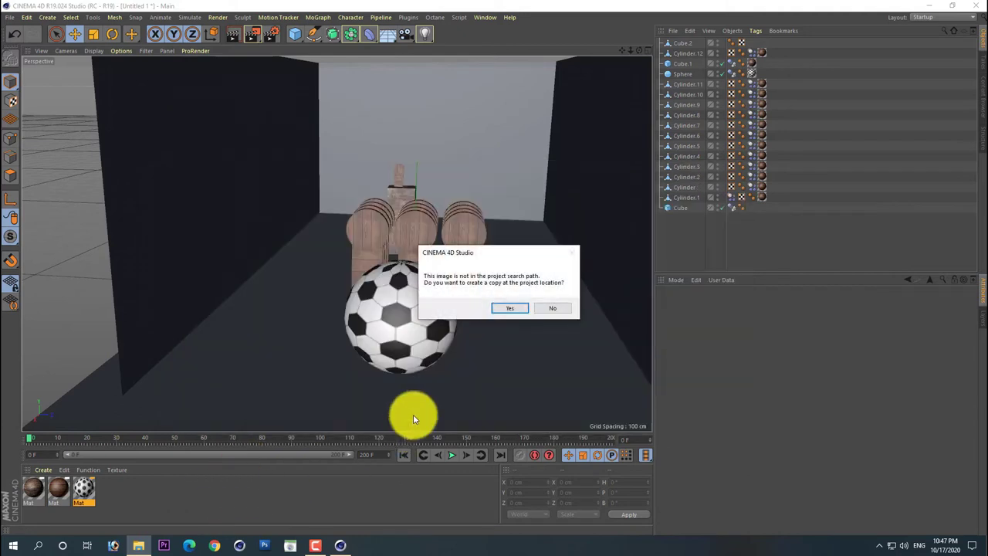
left_click(557, 308)
Step: Apply the wallpaper material to the left, back and right walls of Cube.2
left_click(193, 216)
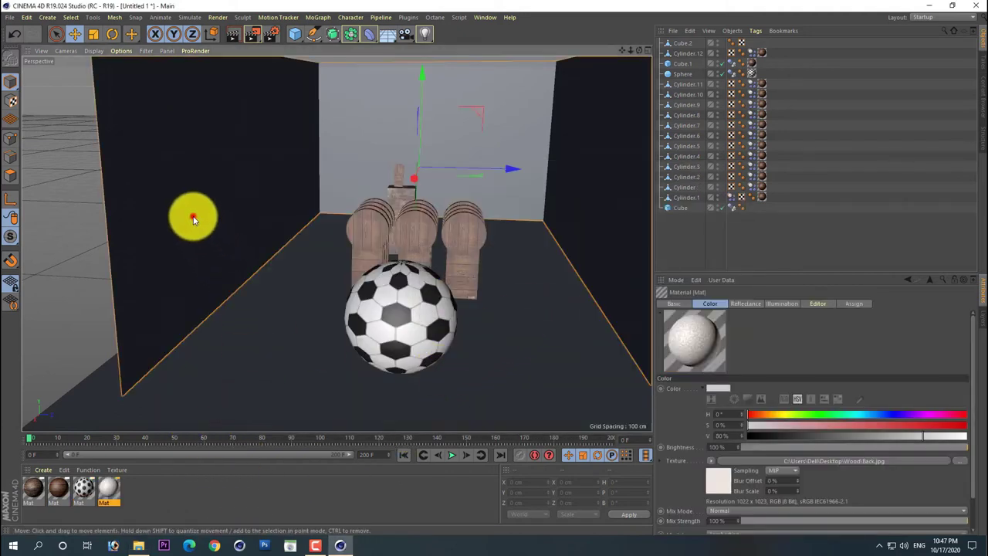
left_click(9, 181)
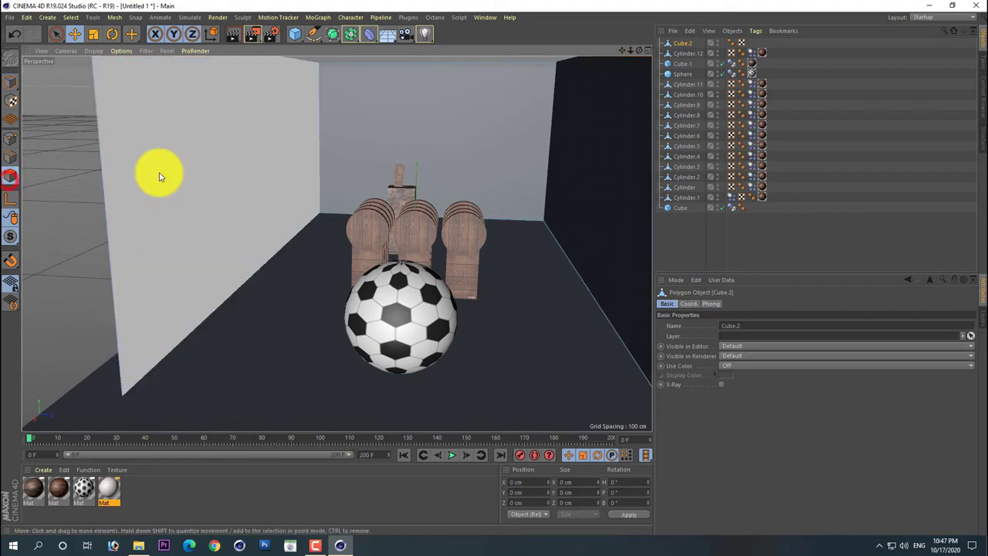
right_click(112, 490)
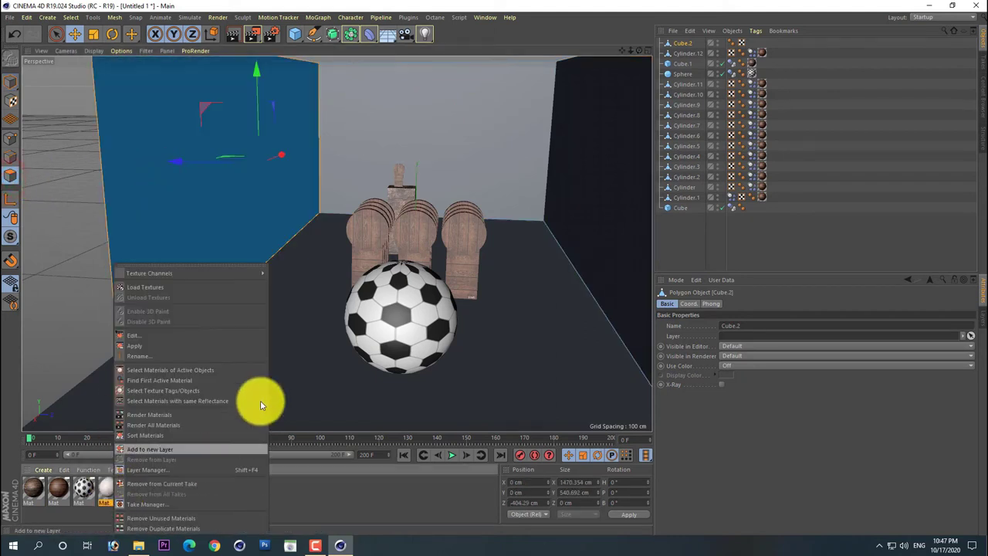
left_click(195, 346)
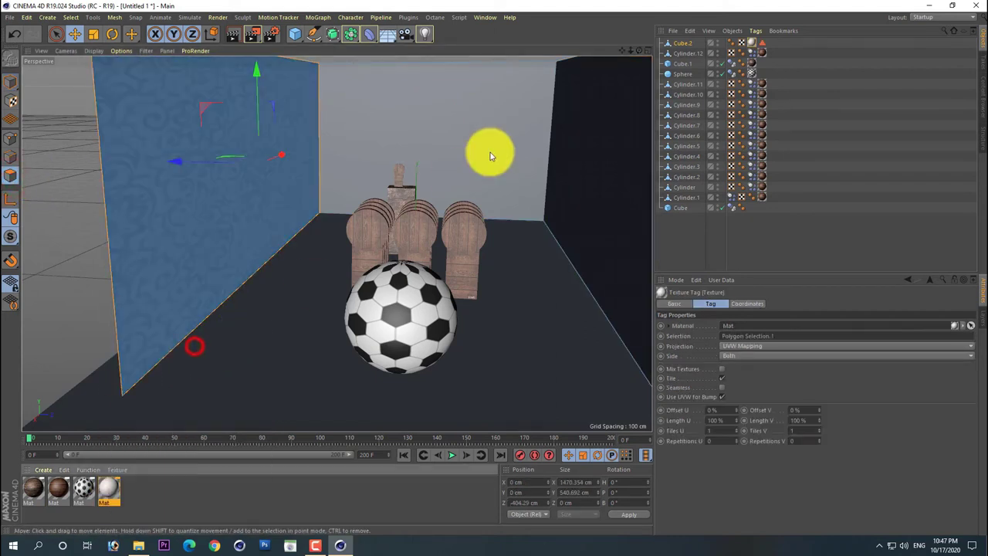
left_click(511, 115)
right_click(114, 491)
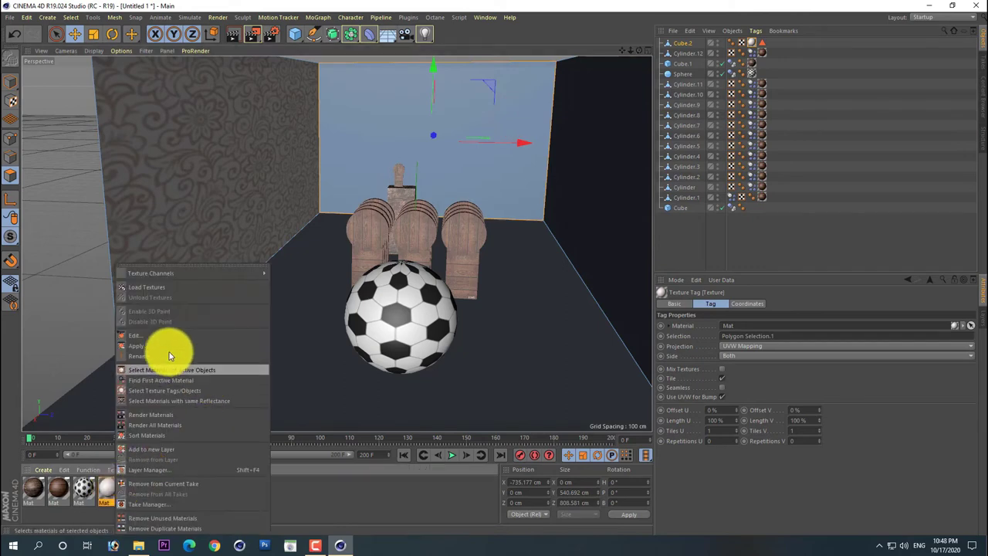
left_click(156, 346)
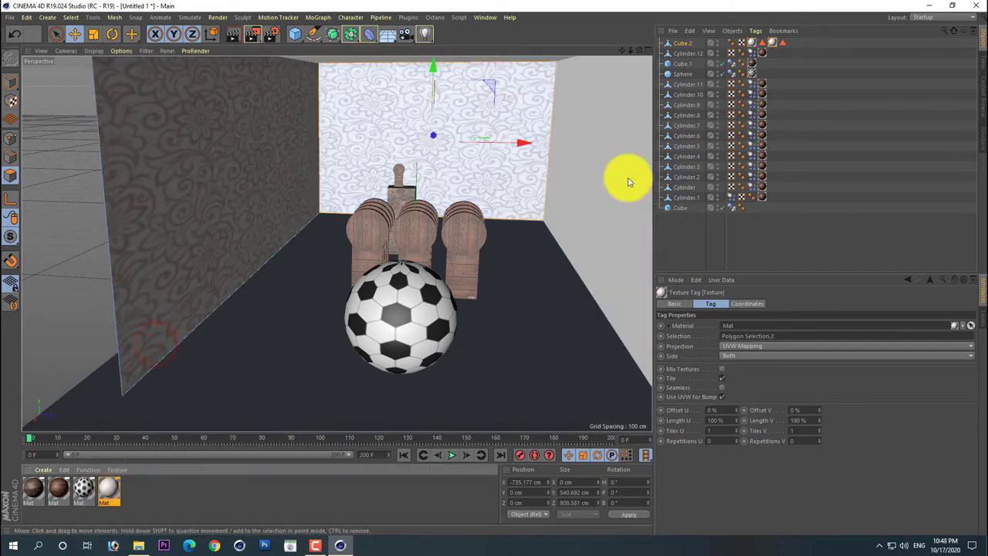
left_click(627, 179)
right_click(114, 482)
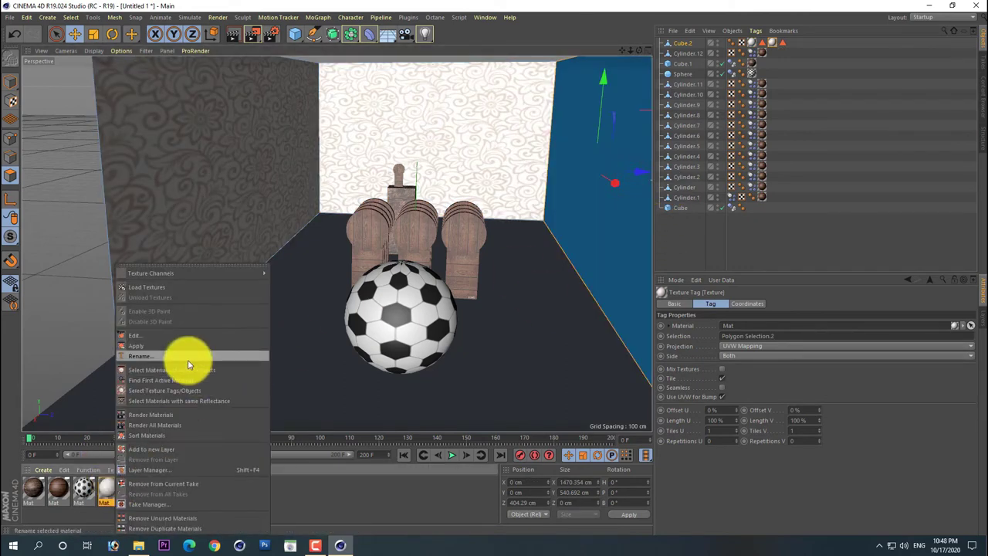
left_click(165, 347)
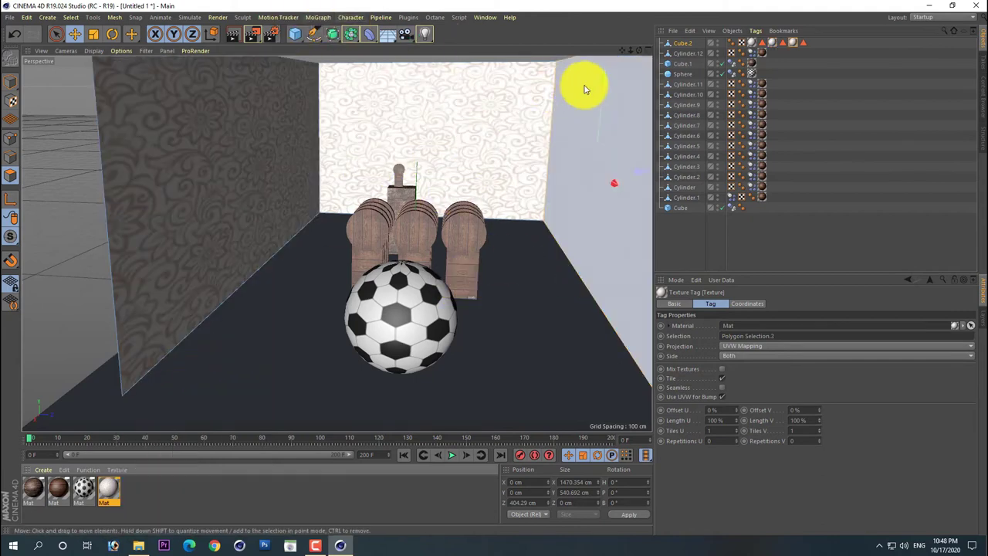
left_click(671, 237)
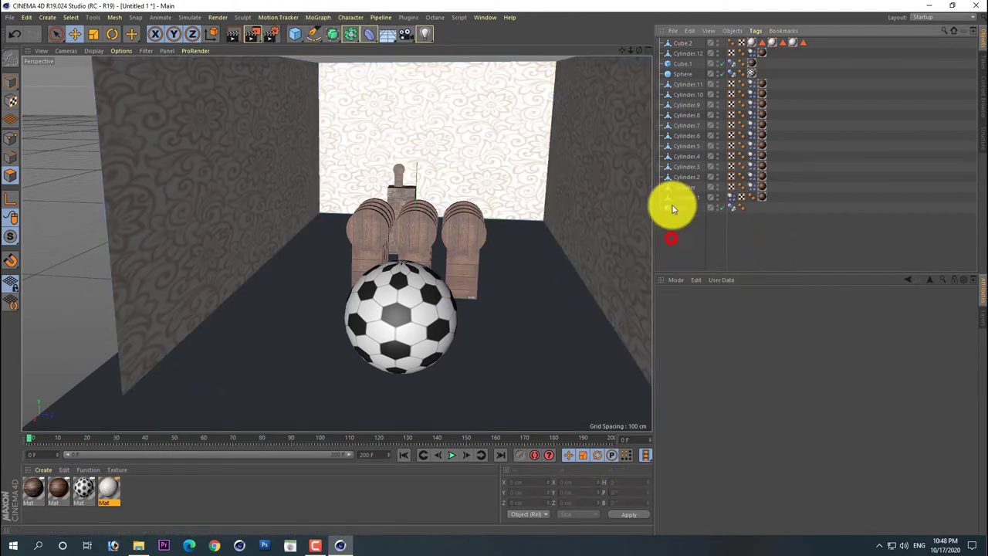
left_click(392, 35)
Step: Add a Physical Sky and rotate it so the sun lights the left and back walls
left_click(498, 49)
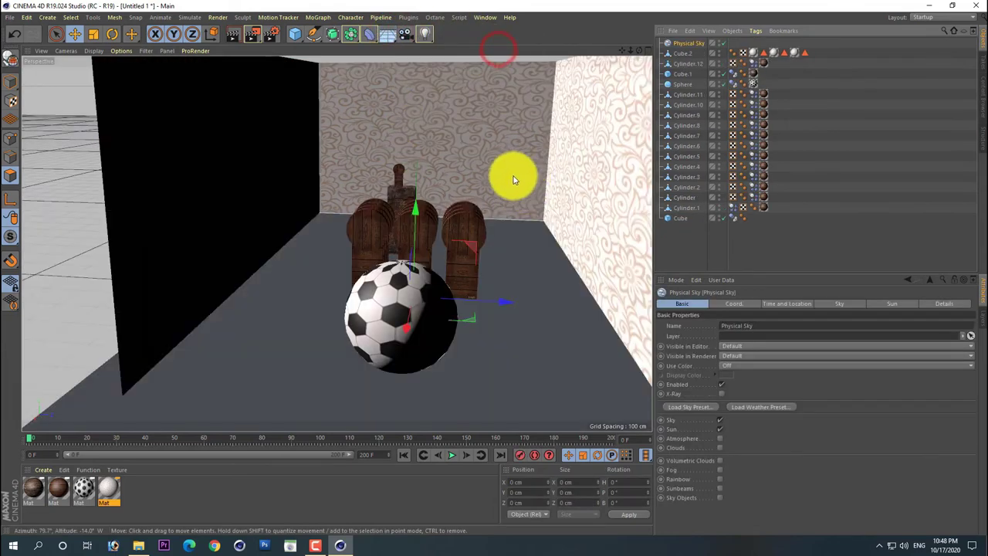
left_click(680, 41)
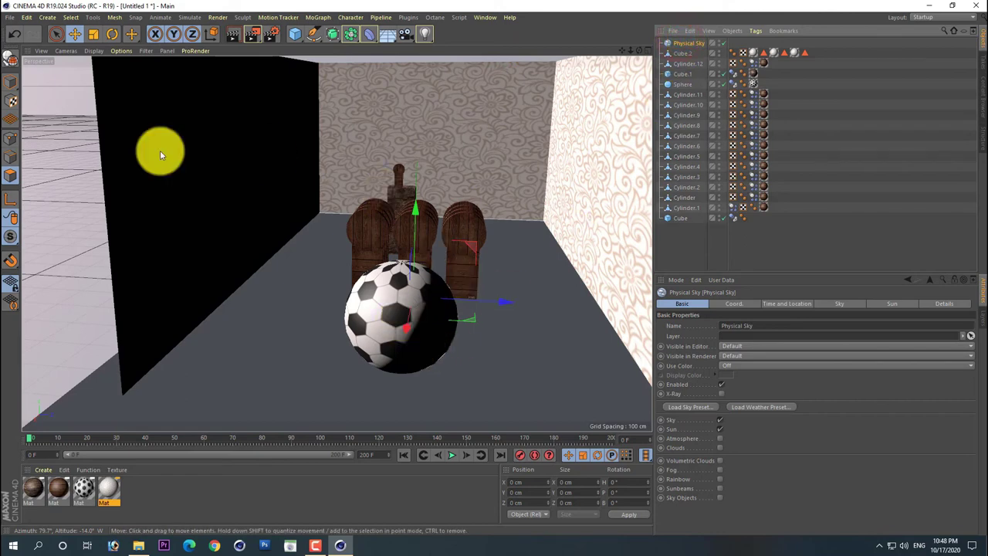
left_click(113, 36)
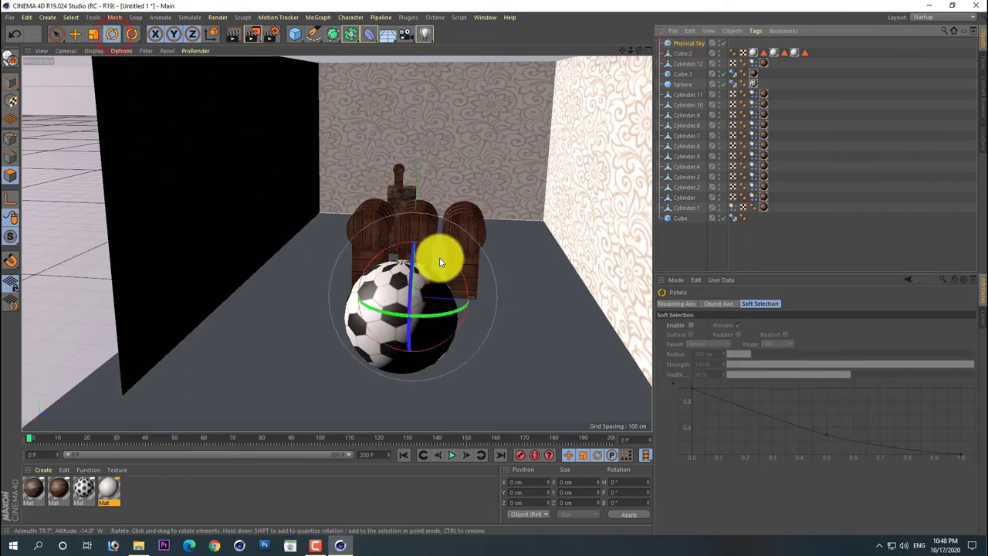
left_click_drag(412, 257, 413, 303)
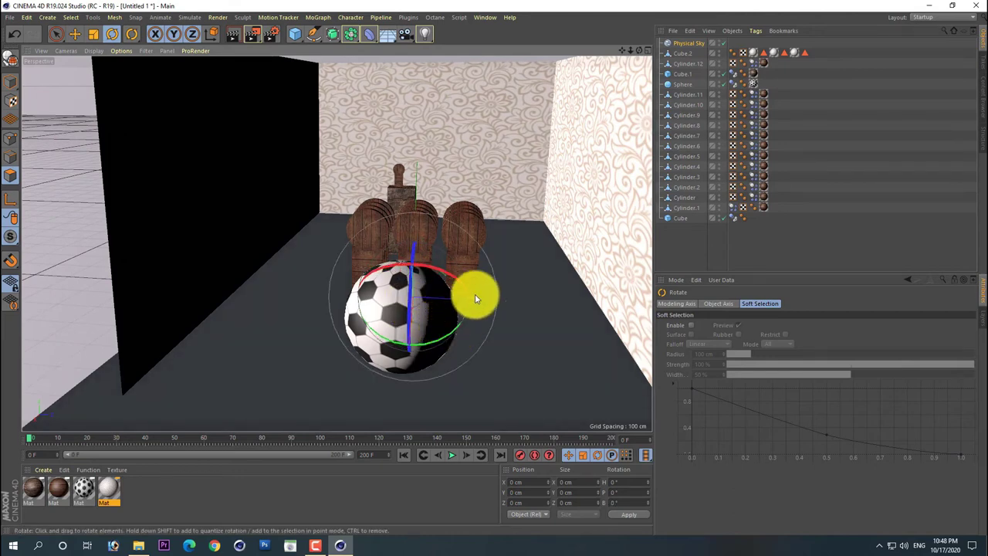
mouse_move(455, 325)
left_mouse_down()
mouse_move(386, 309)
mouse_move(463, 342)
mouse_move(444, 340)
mouse_move(513, 297)
mouse_move(572, 200)
left_mouse_up()
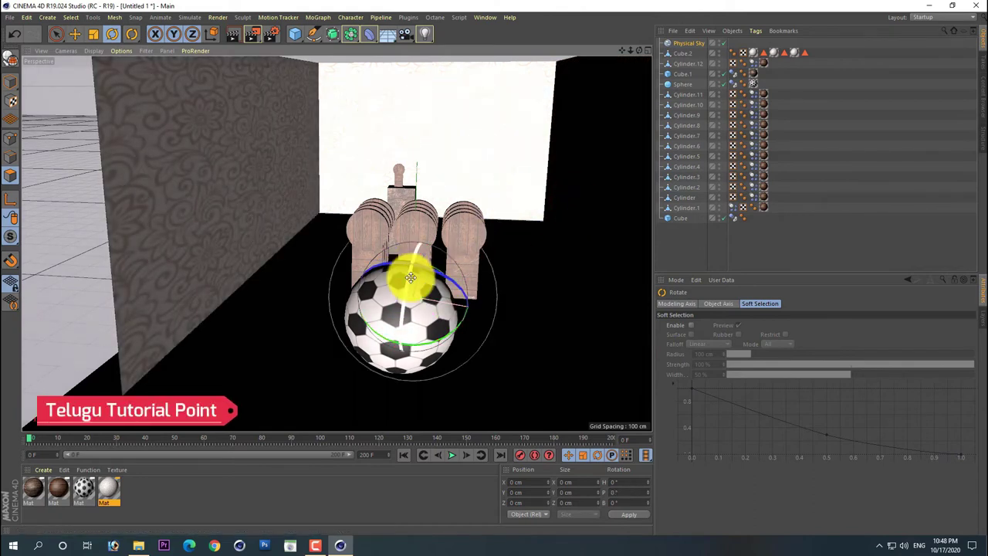
mouse_move(407, 275)
left_mouse_down()
mouse_move(433, 233)
mouse_move(458, 226)
left_mouse_up()
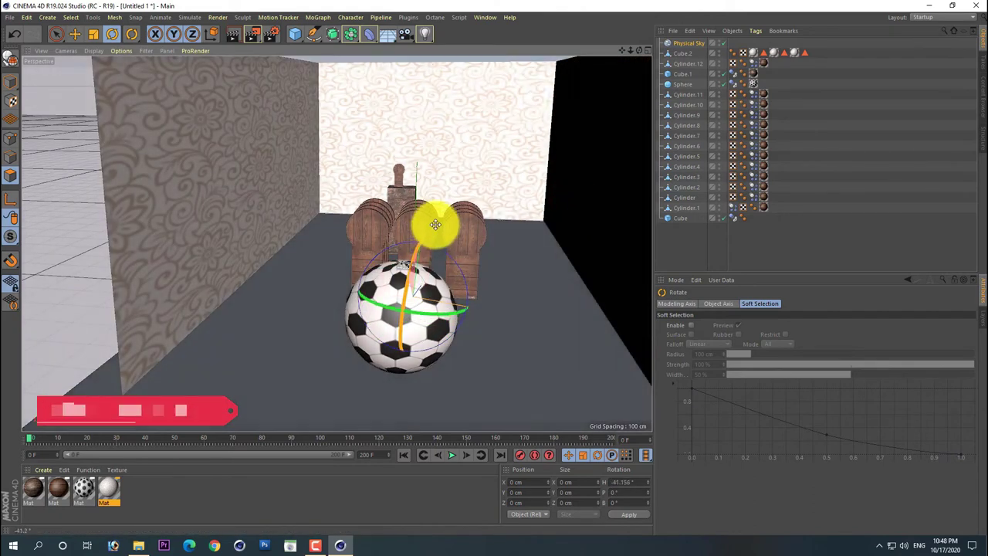
key("ctrl+z")
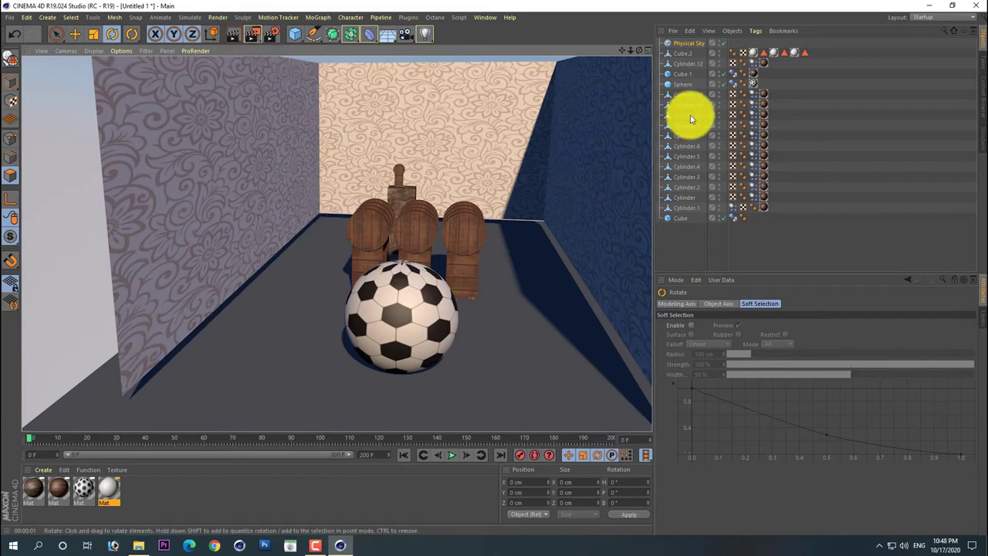
left_click(693, 45)
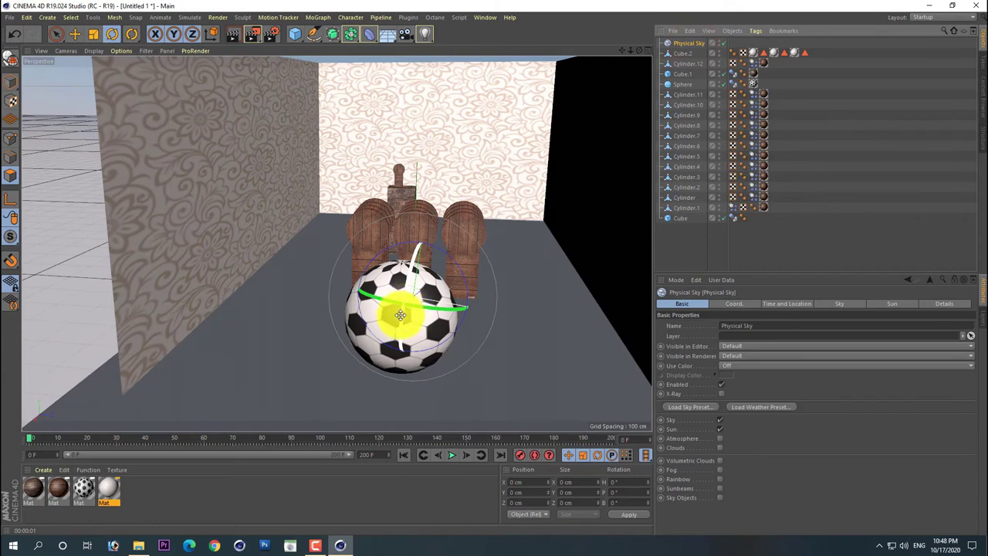
mouse_move(400, 315)
left_mouse_down()
mouse_move(419, 281)
mouse_move(453, 313)
mouse_move(422, 333)
mouse_move(461, 305)
mouse_move(463, 266)
mouse_move(419, 254)
mouse_move(445, 269)
mouse_move(437, 244)
mouse_move(454, 264)
mouse_move(410, 324)
mouse_move(407, 303)
mouse_move(410, 332)
mouse_move(409, 322)
left_mouse_up()
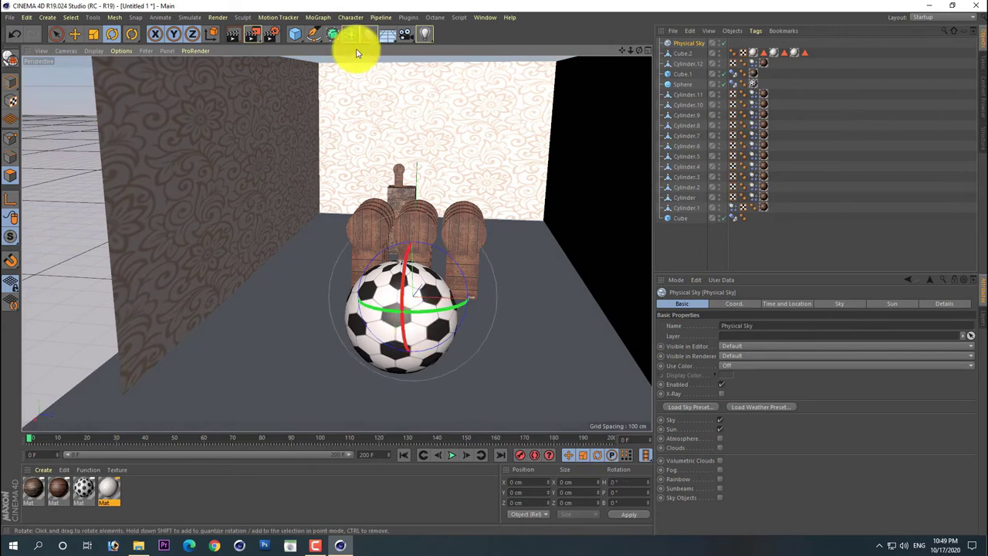
Step: Enable Ambient Occlusion and Global Illumination in Render Settings, then render a viewport preview
left_click(273, 37)
left_click(85, 189)
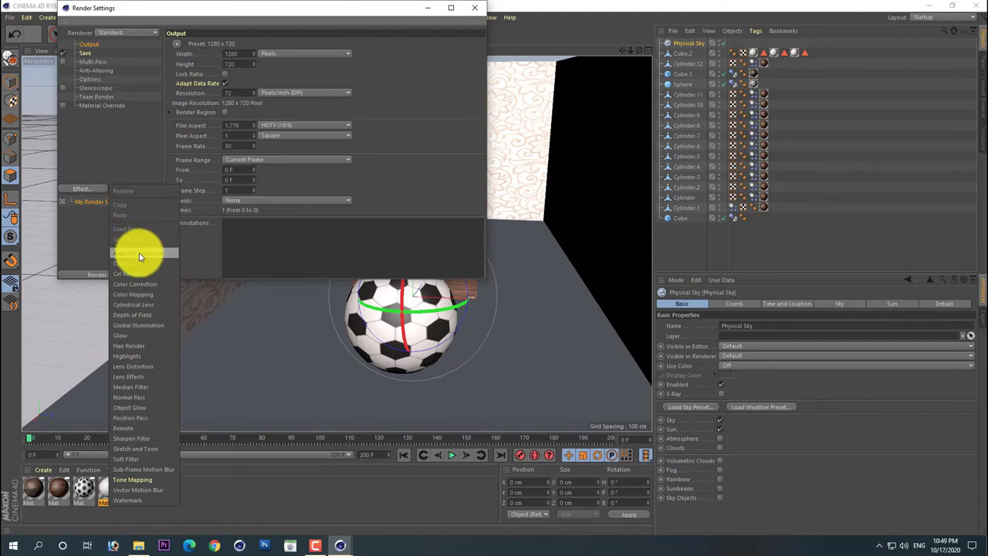
left_click(140, 255)
left_click(83, 189)
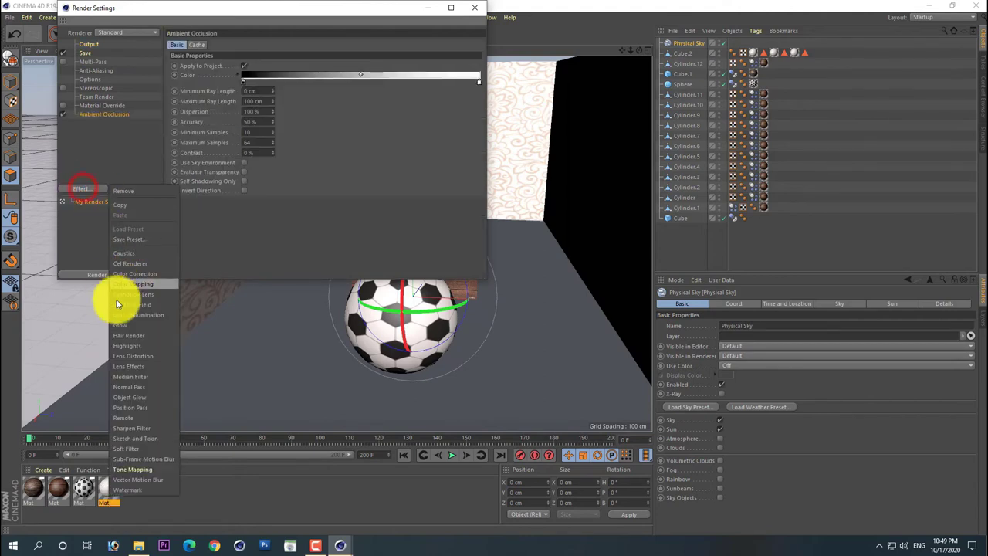
left_click(129, 319)
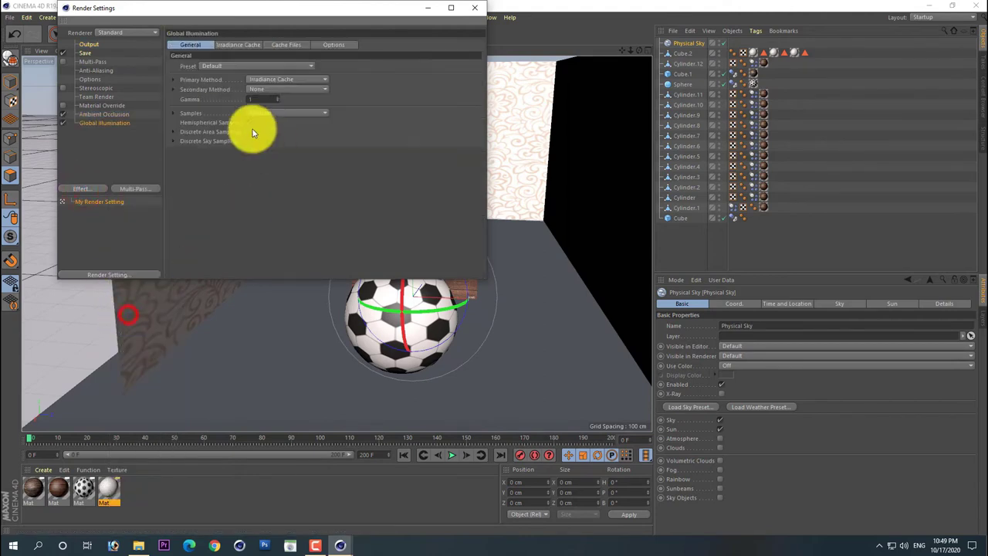
left_click(251, 44)
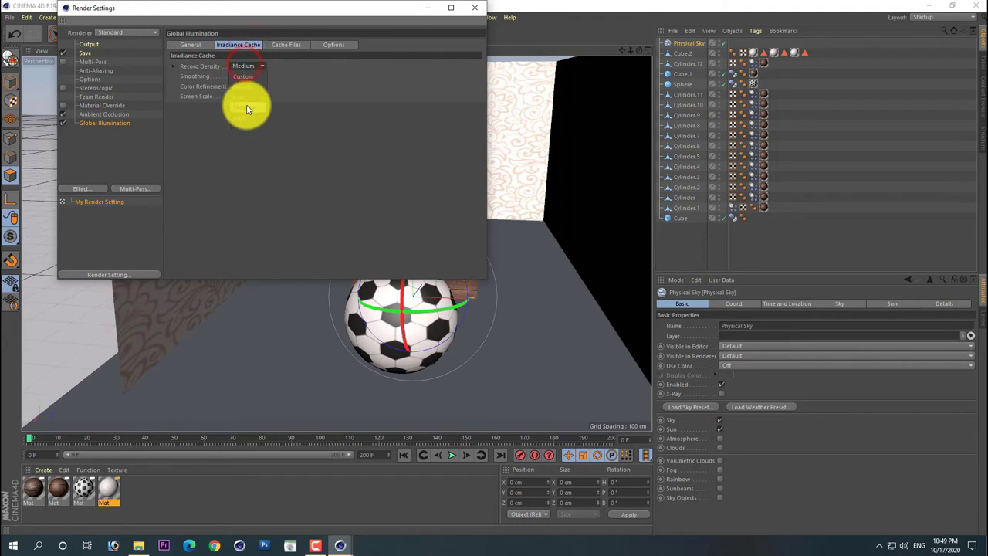
left_click(472, 7)
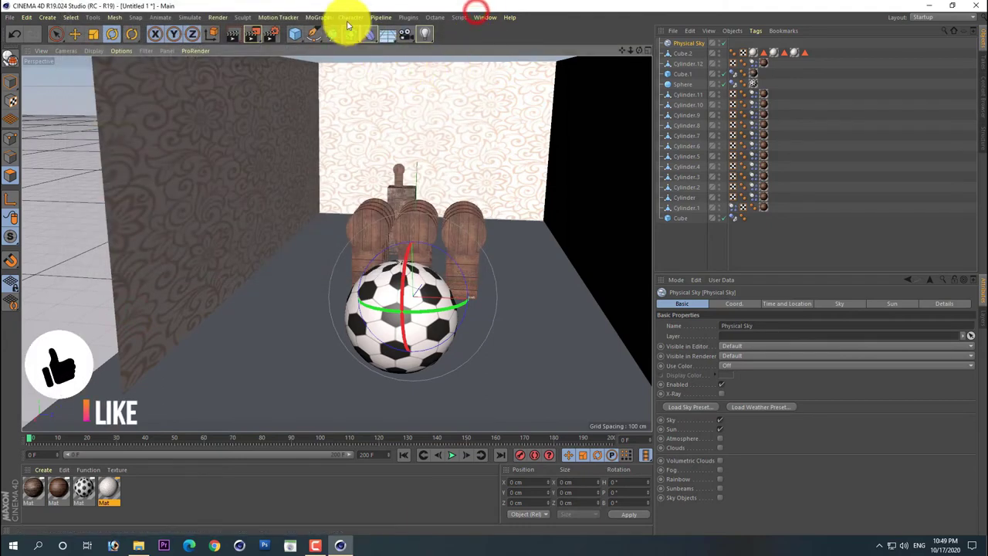
left_click(236, 40)
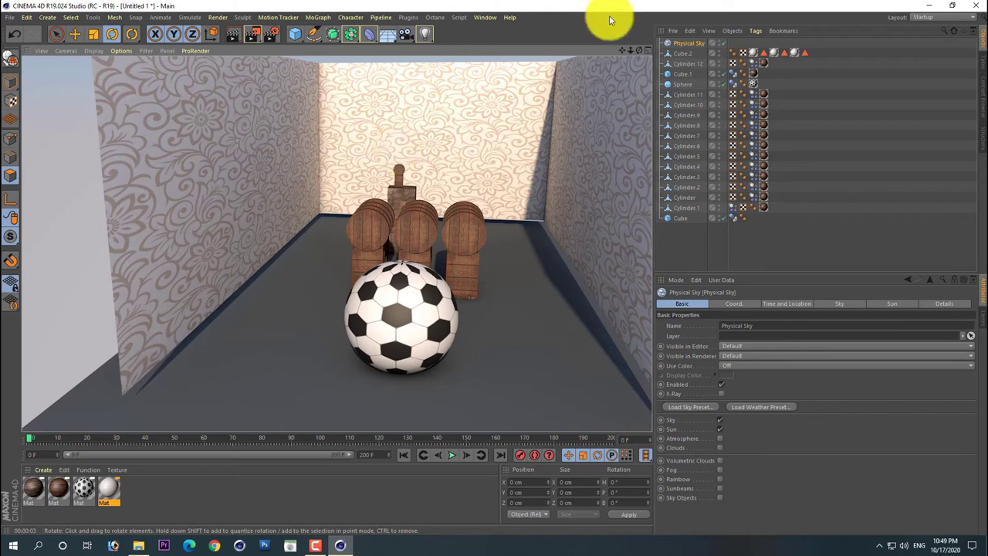
Step: Lower the Cube.2 wall slightly along Y to 249.953 cm
left_click(686, 52)
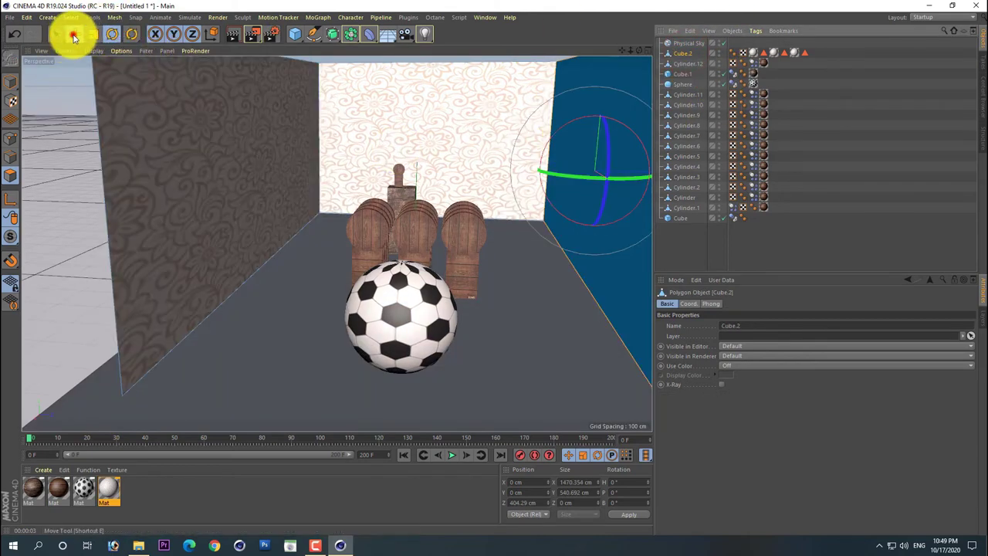
left_click(73, 35)
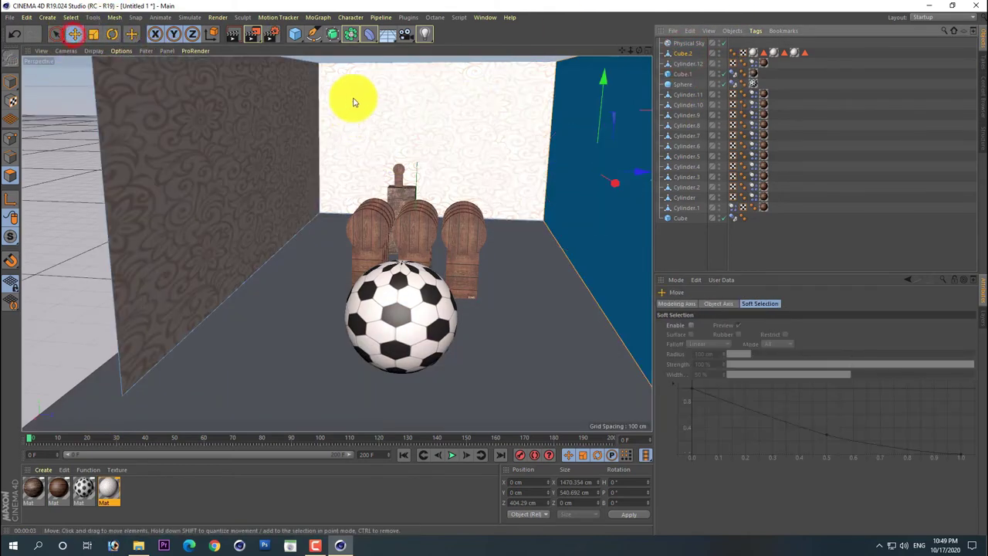
left_click(607, 80)
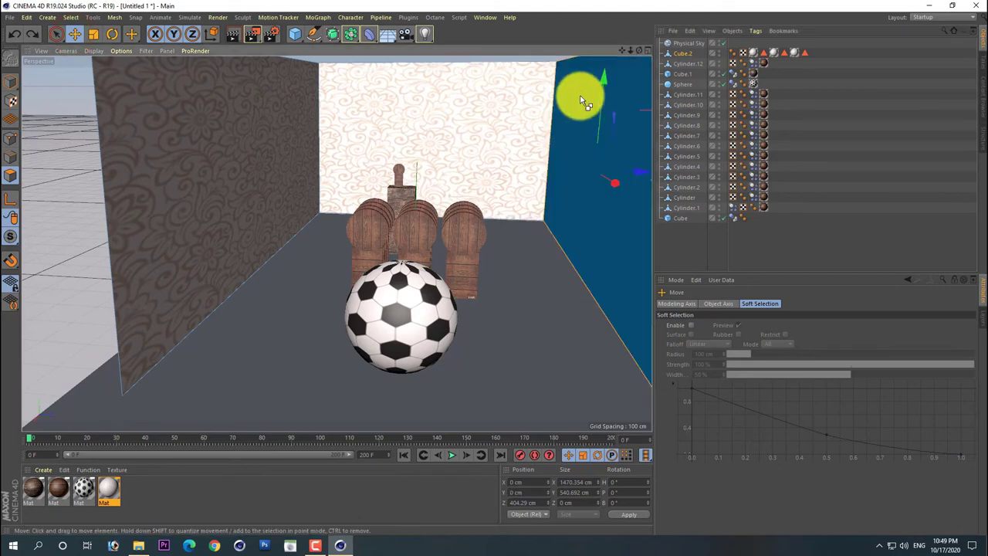
scroll(562, 126, "down", 5)
scroll(600, 143, "down", 2)
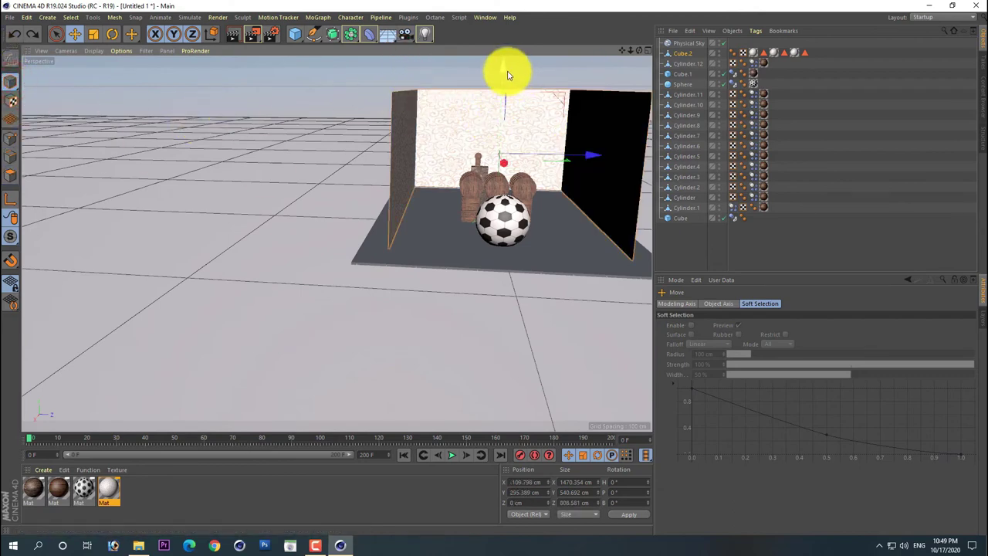
left_click_drag(502, 67, 506, 74)
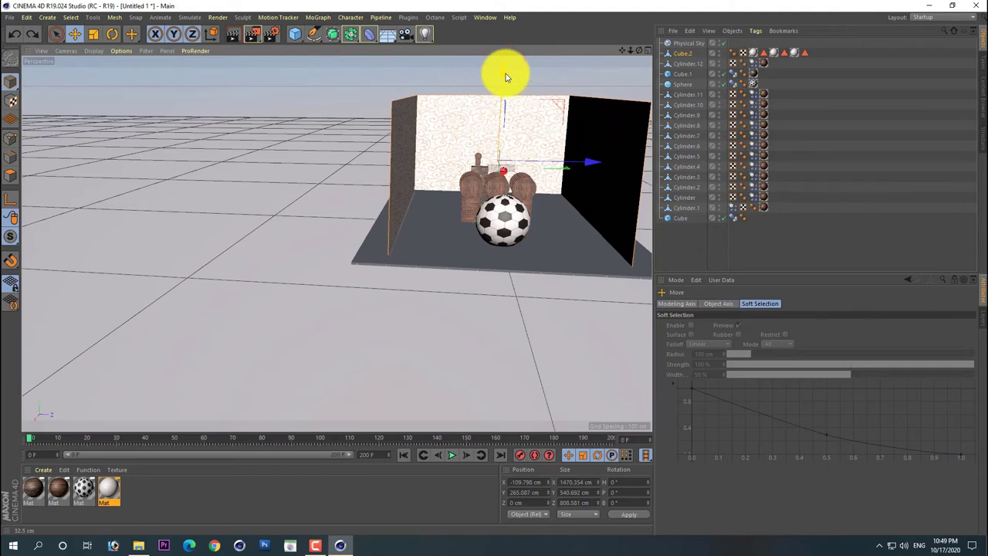
scroll(584, 153, "up", 2)
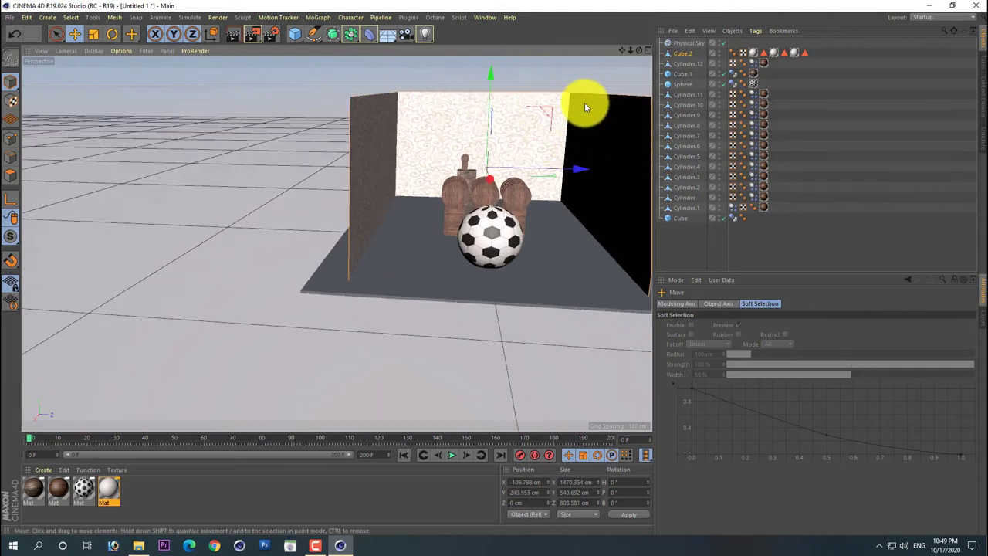
scroll(585, 102, "up", 2)
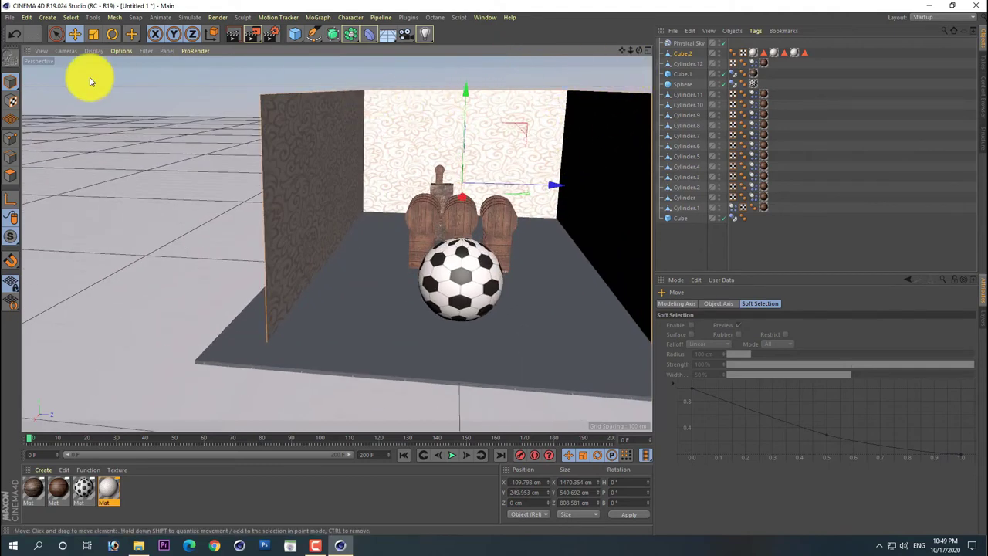
Step: Stretch Cube.2 to 603.048 cm tall and render a preview
left_click(92, 34)
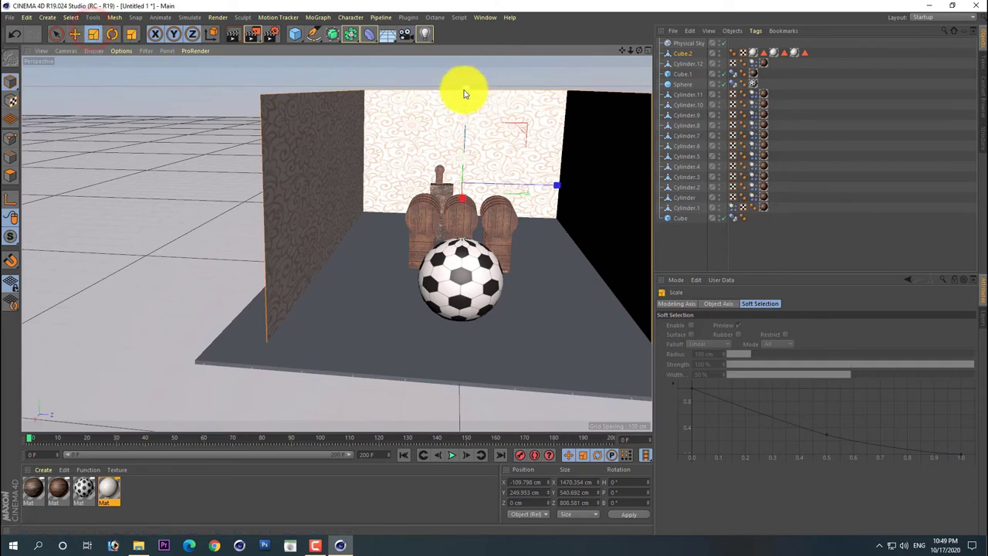
left_click_drag(466, 90, 464, 77)
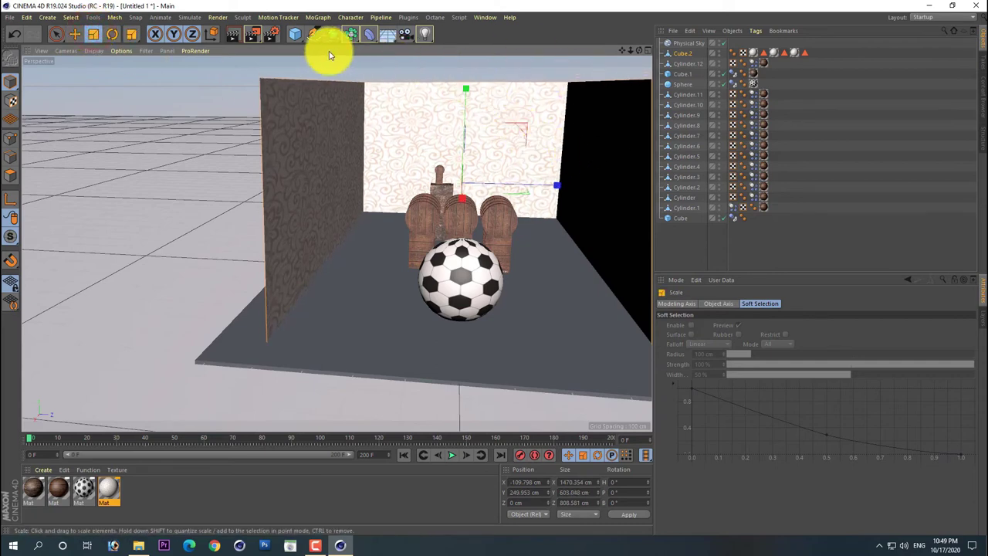
left_click(234, 33)
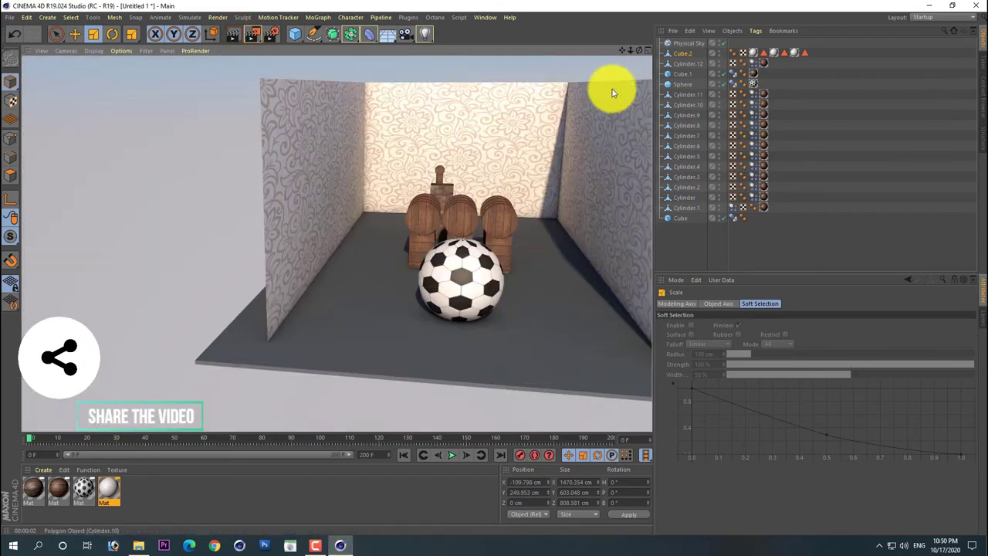
Step: Play the simulation, rendering test frames at frame 109 and frame 178
left_click(448, 455)
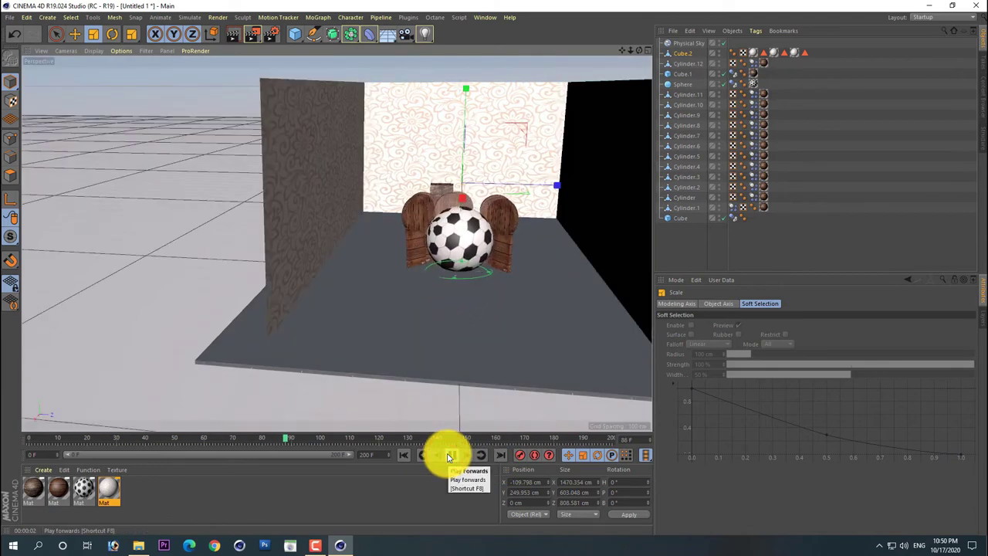
left_click(448, 455)
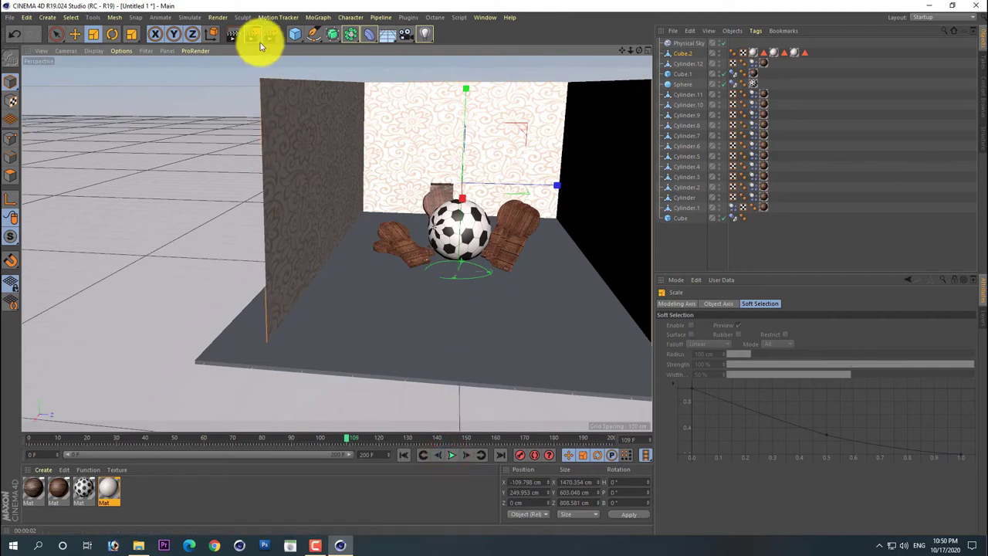
left_click(233, 38)
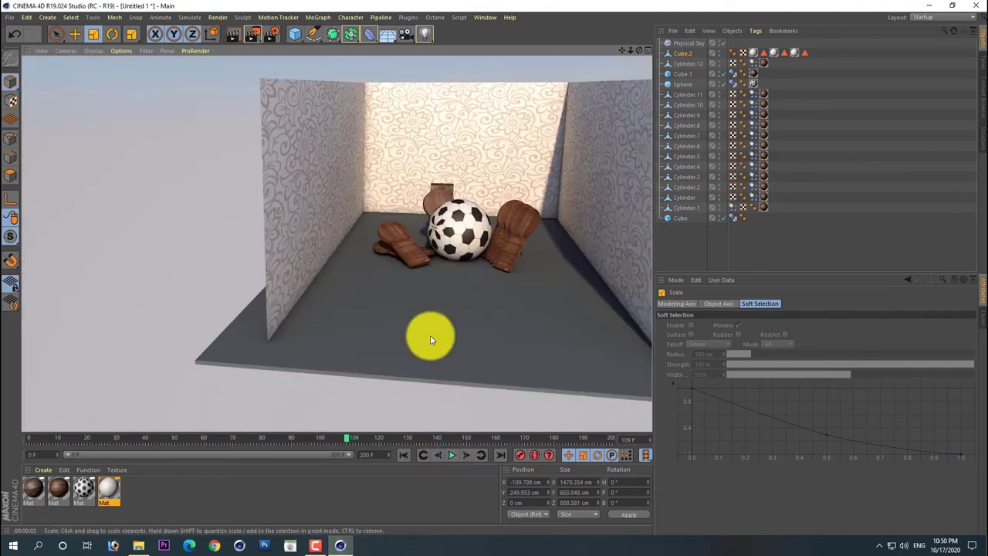
left_click(451, 455)
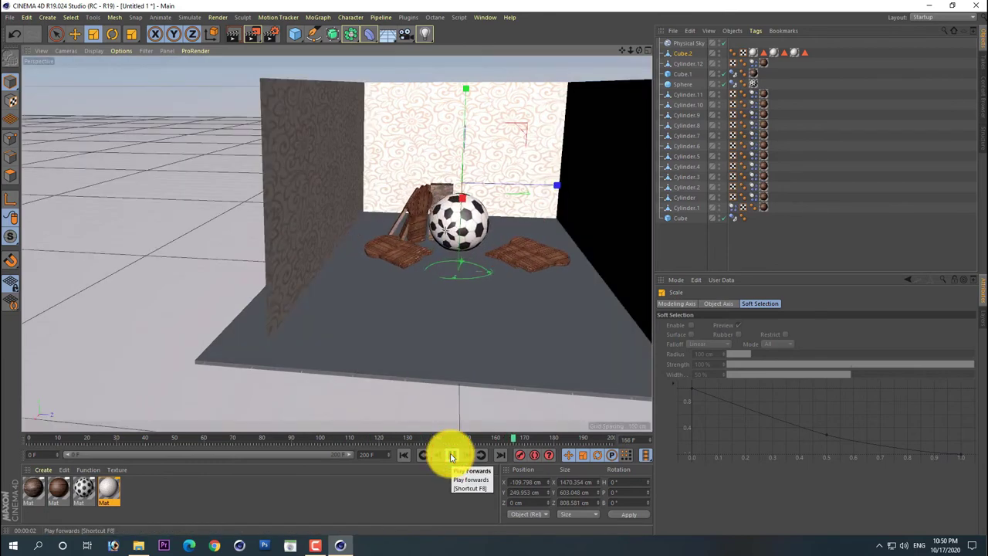
left_click(452, 455)
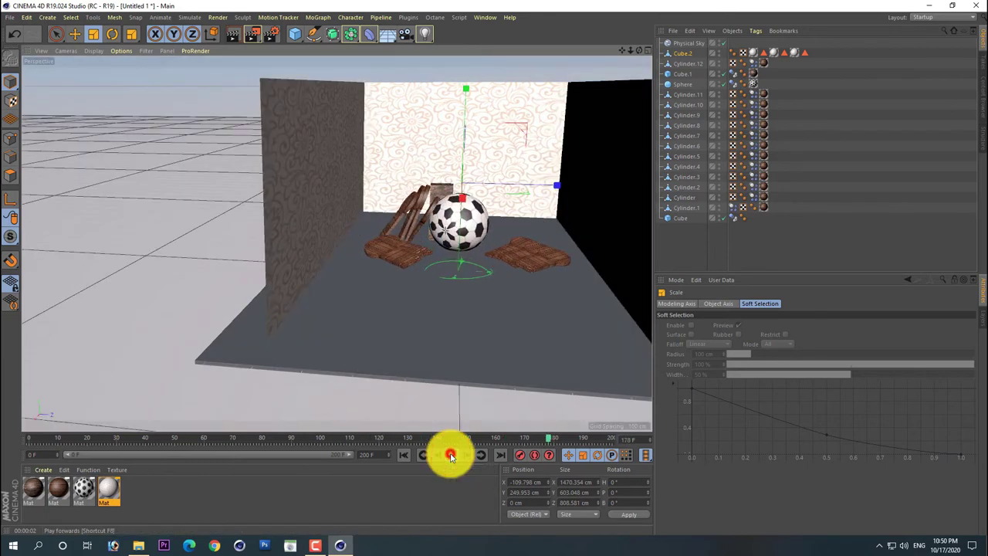
left_click(232, 36)
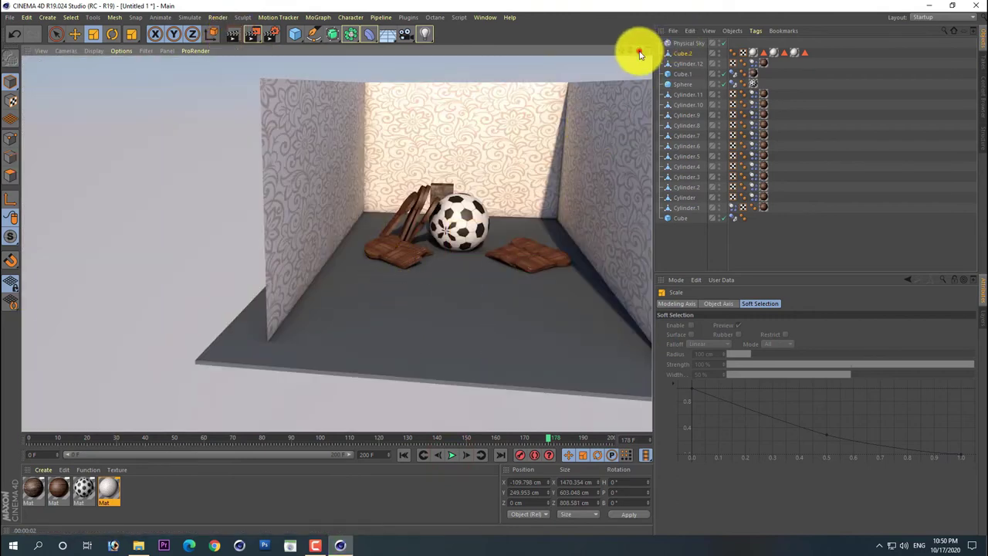
Step: Orbit and pan the viewport to look into the room
left_click_drag(639, 53, 492, 268)
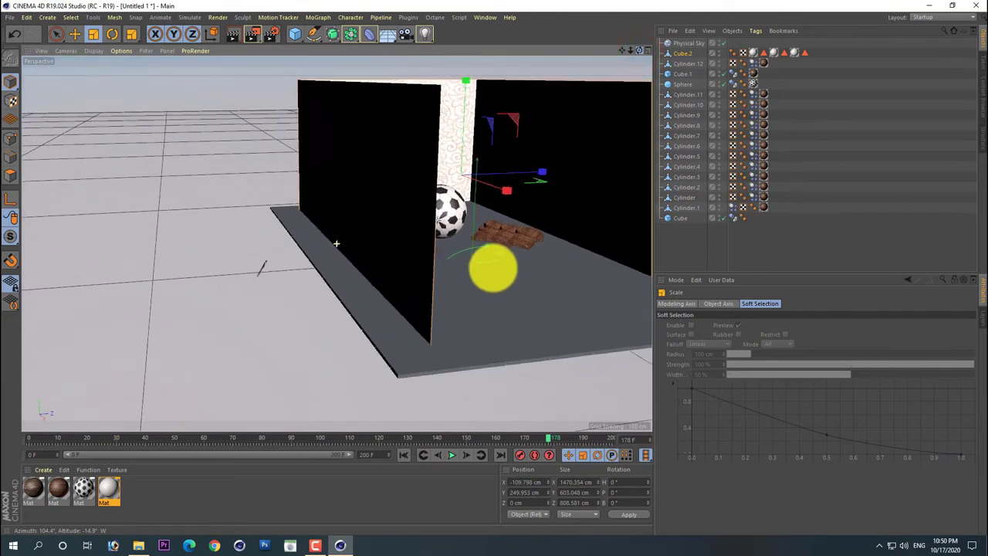
left_click_drag(262, 267, 231, 270)
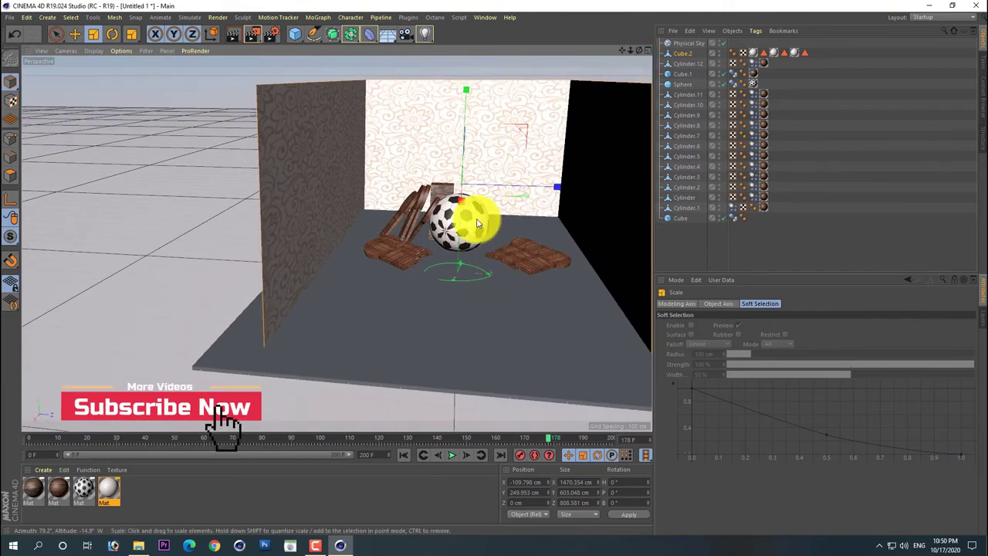
left_click_drag(627, 46, 624, 48)
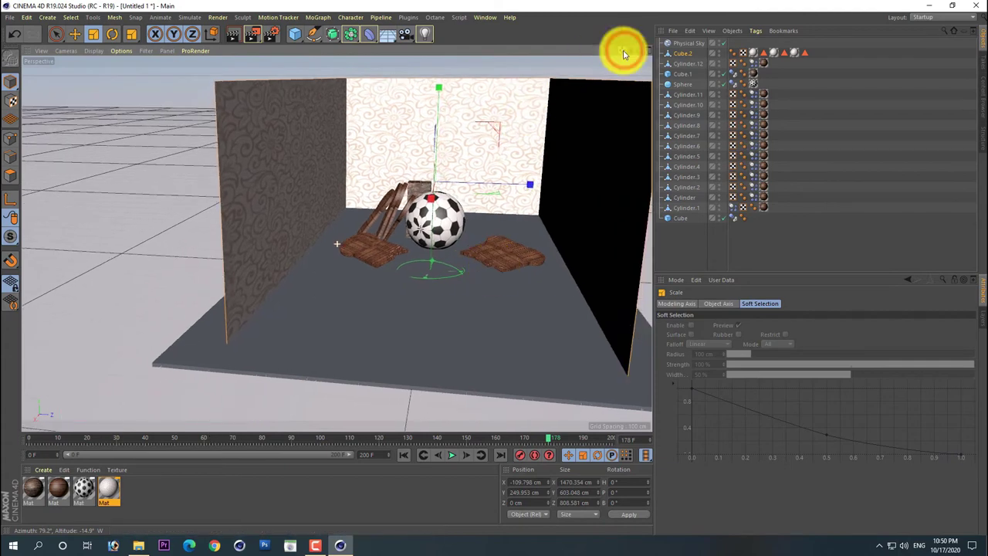
scroll(536, 203, "up", 3)
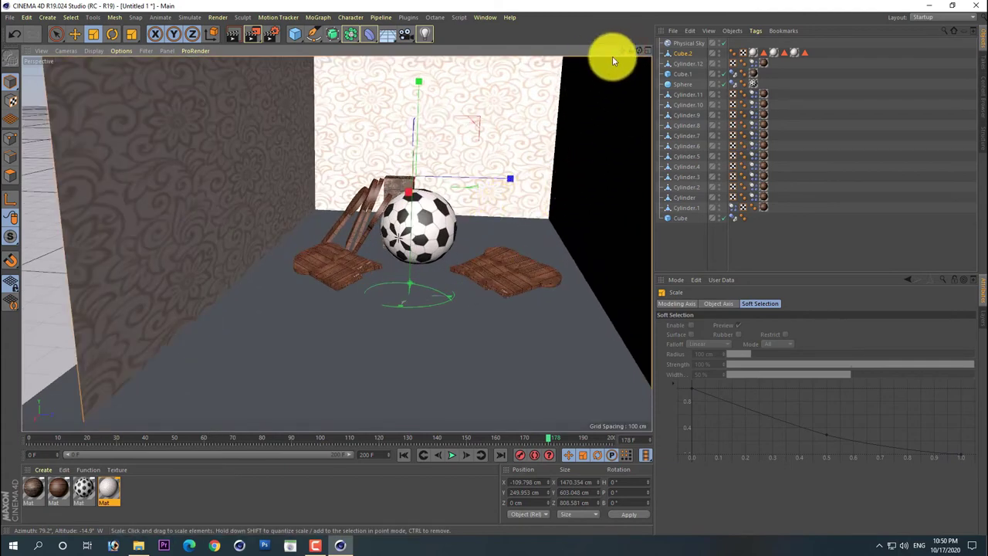
mouse_move(615, 50)
left_mouse_down()
mouse_move(592, 57)
mouse_move(640, 50)
left_mouse_up()
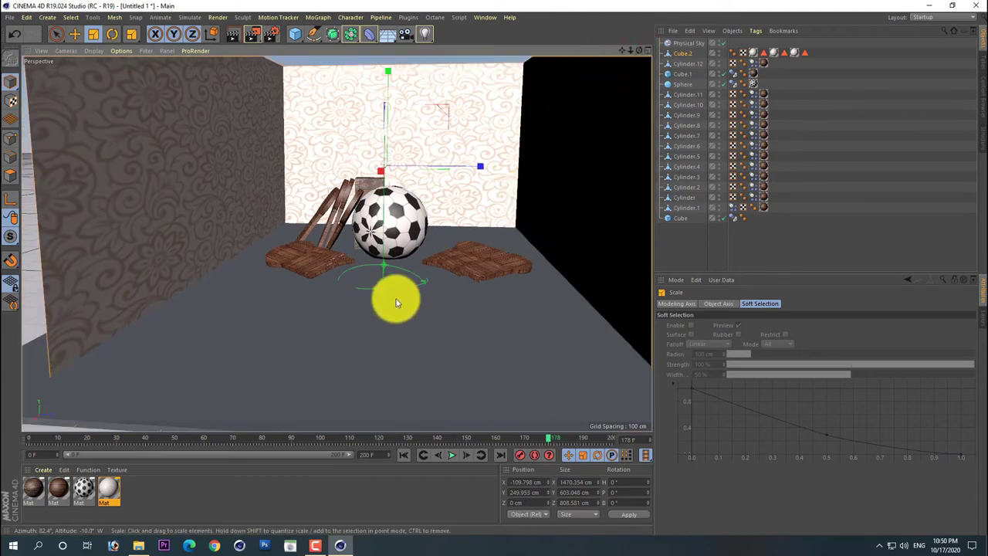
Step: Inspect the properties of the Cube.2 wall and Cylinder.12
left_click(177, 225)
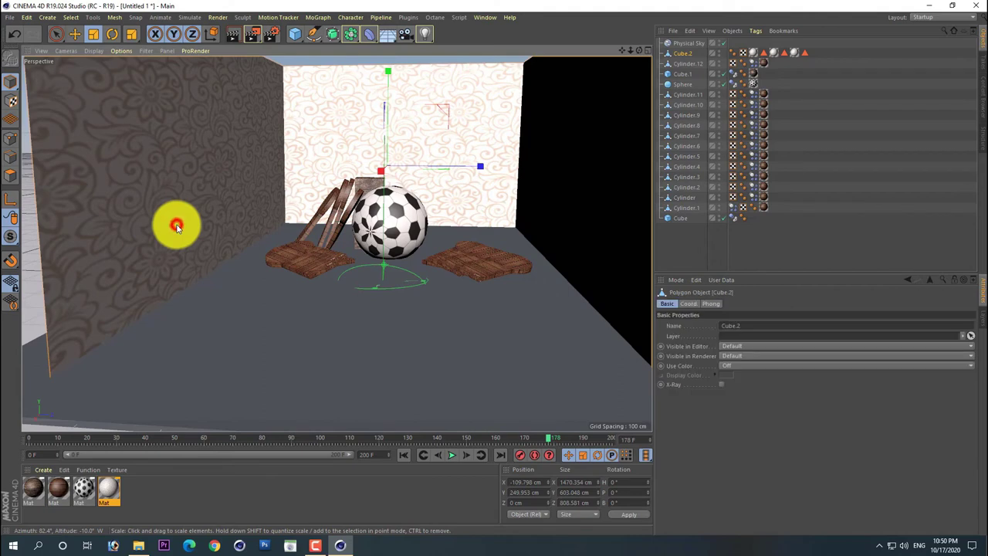
left_click(689, 65)
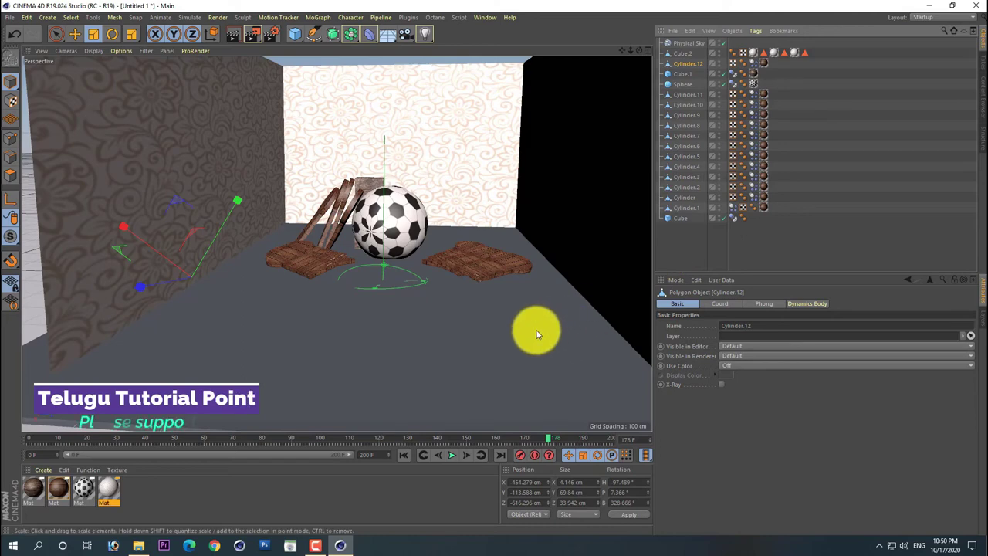
scroll(474, 308, "down", 2)
scroll(472, 309, "down", 2)
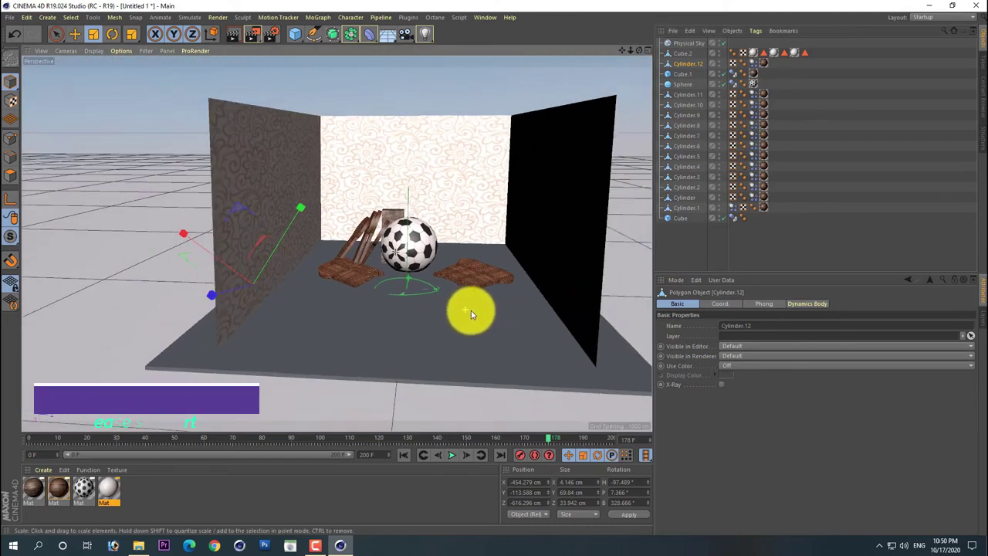
Step: Replay the simulation from frame 0, stop at frame 136 and render a preview
left_click(401, 456)
left_click(452, 455)
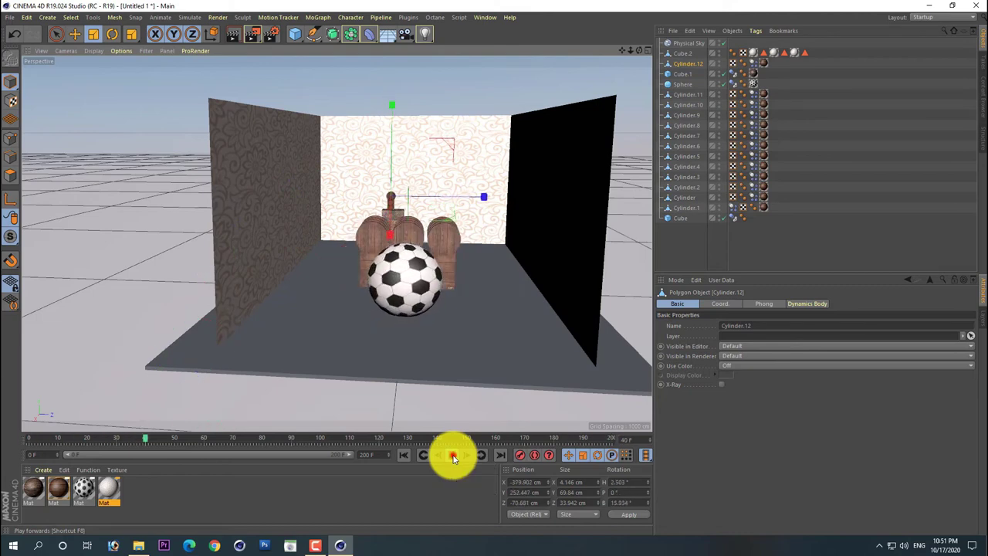
left_click(453, 459)
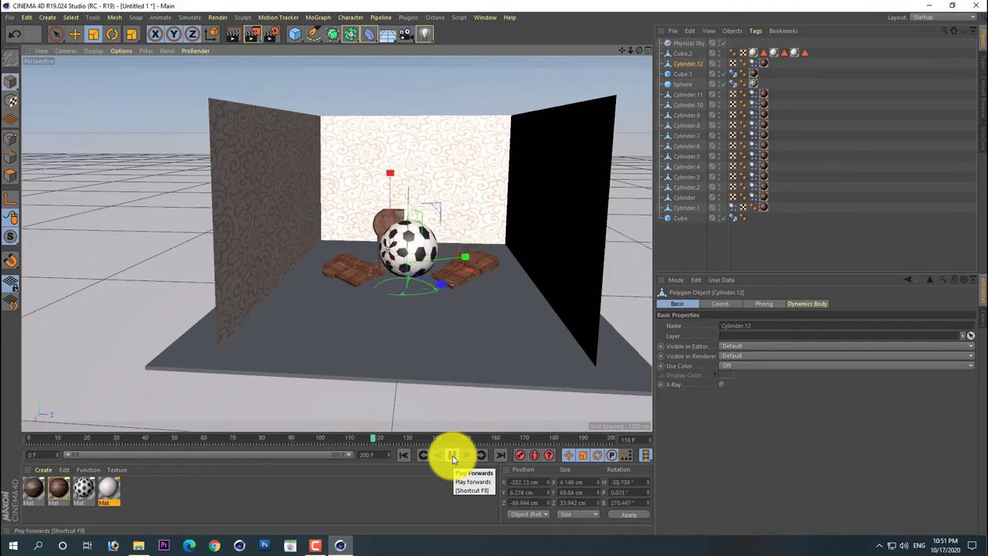
left_click(452, 455)
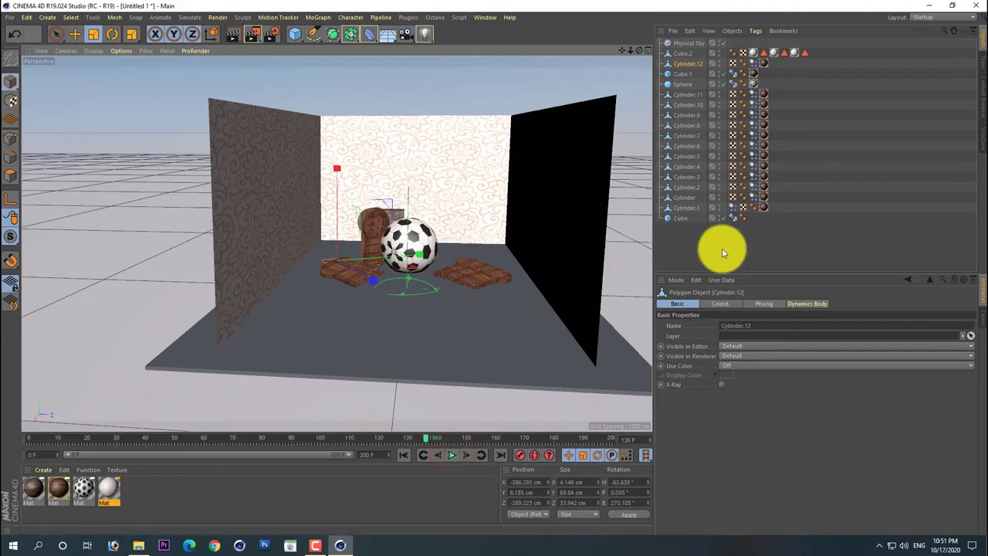
left_click(676, 257)
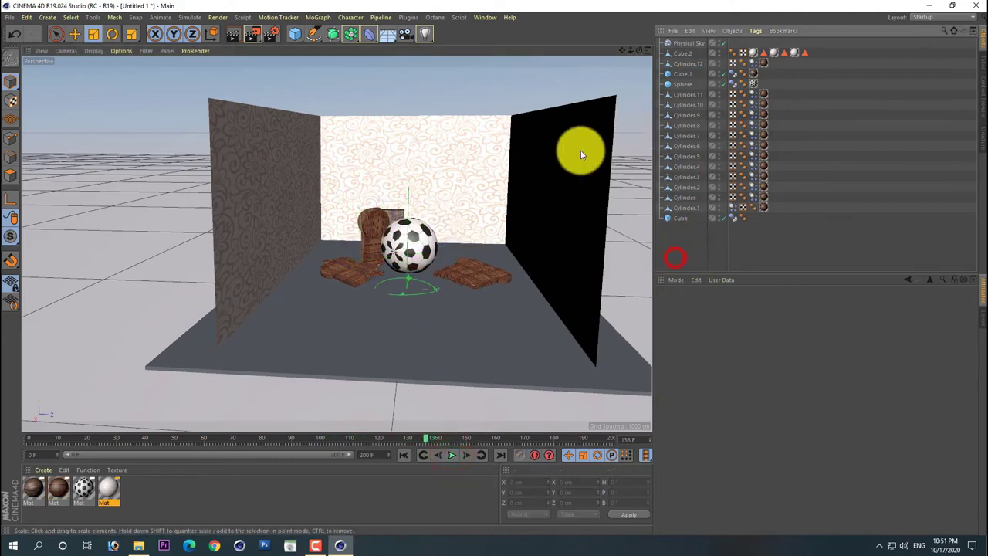
left_click(240, 37)
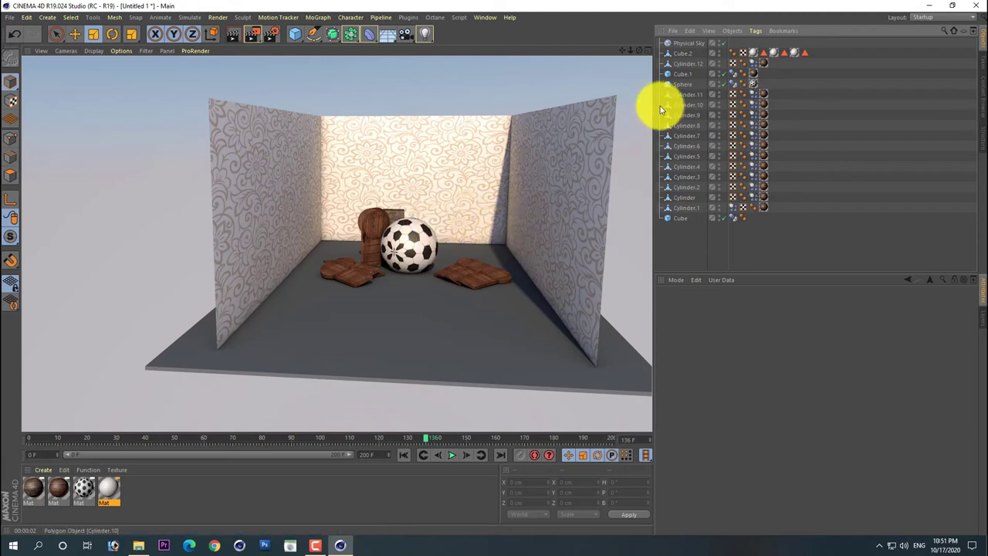
Step: Rotate the Physical Sky to a new sun heading and tilt to relight the room
left_click(689, 44)
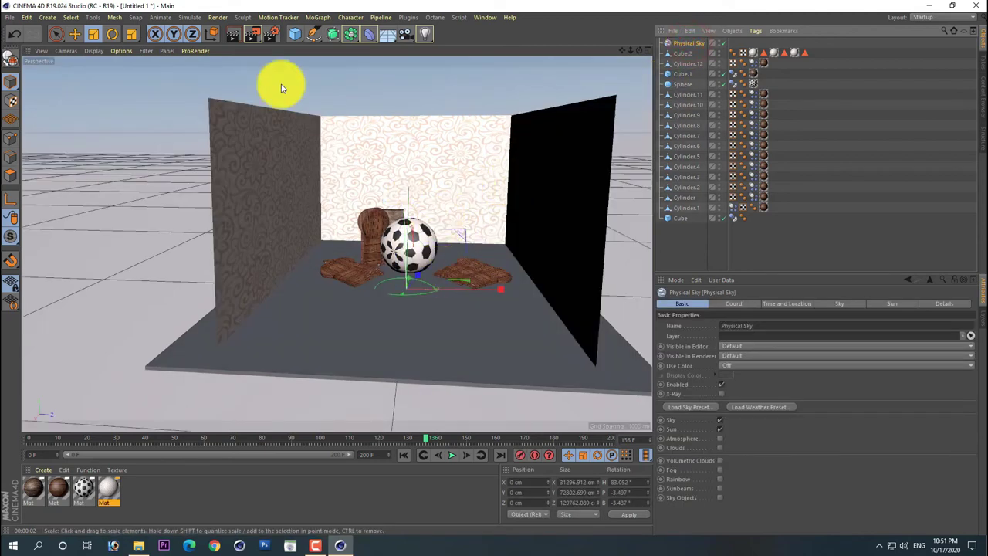
left_click(114, 35)
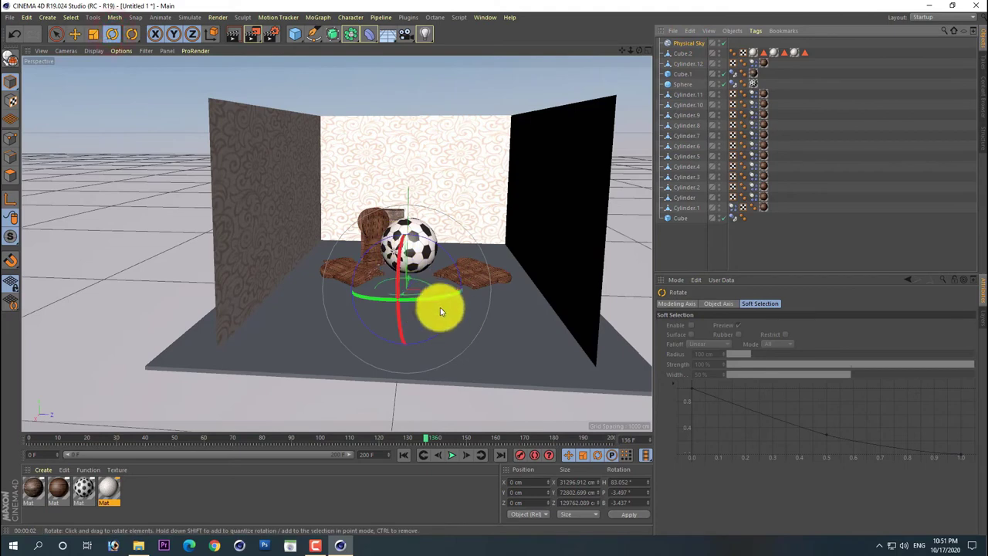
left_click_drag(437, 298, 434, 296)
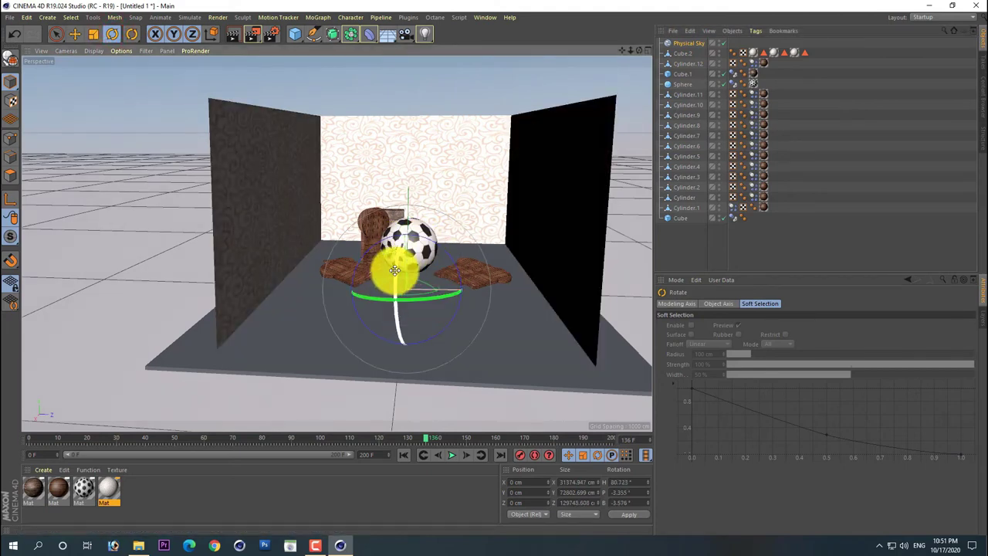
mouse_move(394, 270)
left_mouse_down()
mouse_move(382, 289)
mouse_move(380, 255)
left_mouse_up()
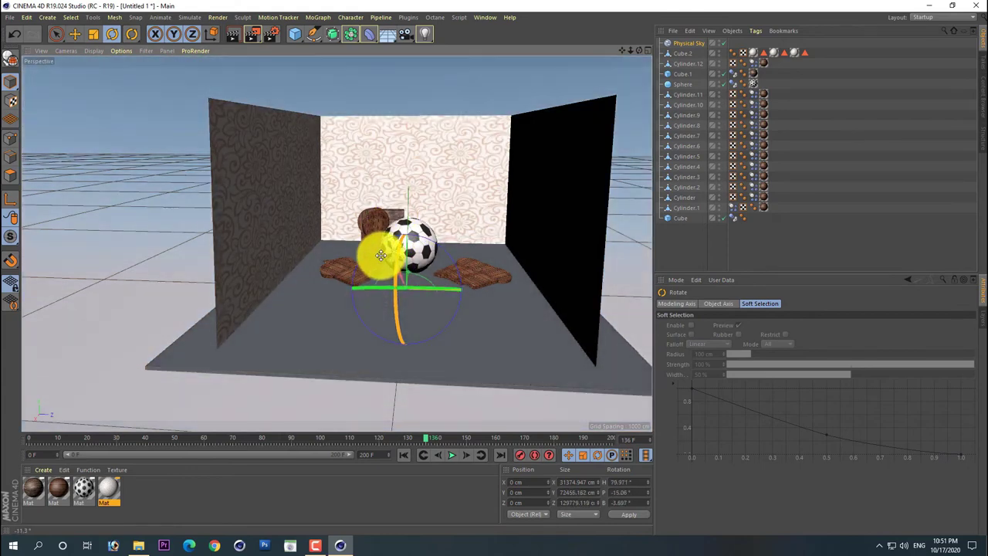
Step: Test the new lighting with a preview render, rewind to frame 0 and add a Camera
left_click(241, 17)
key("Escape")
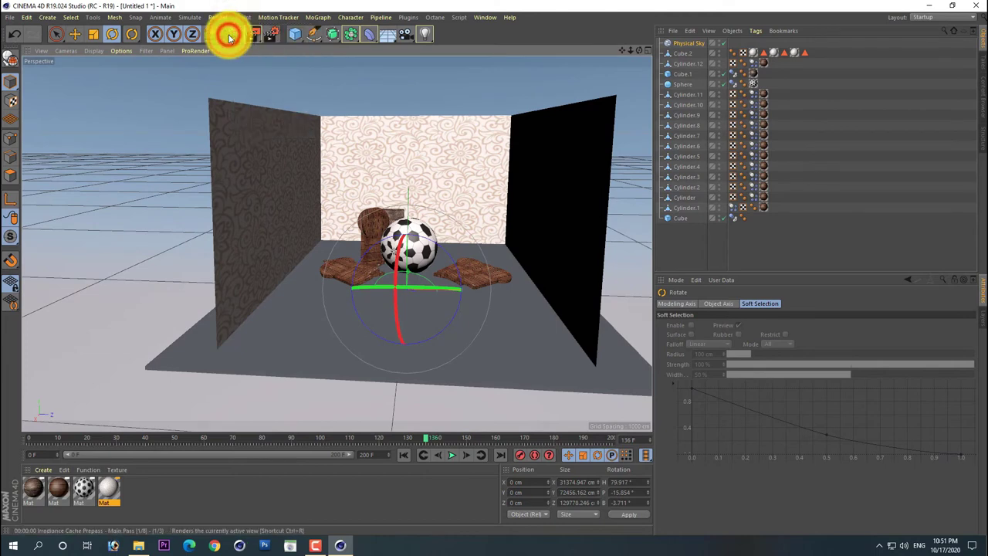
left_click(229, 36)
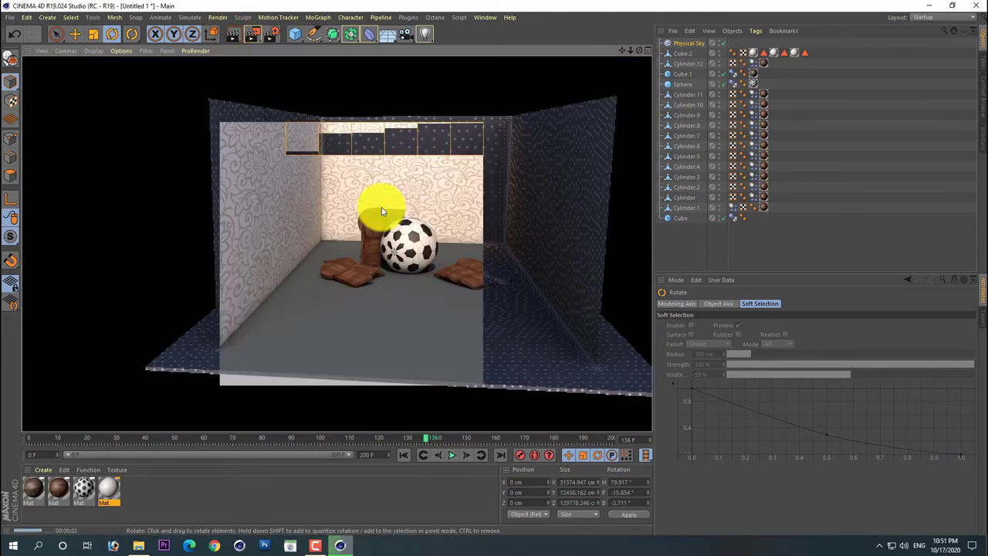
left_click(381, 211)
left_click(390, 261)
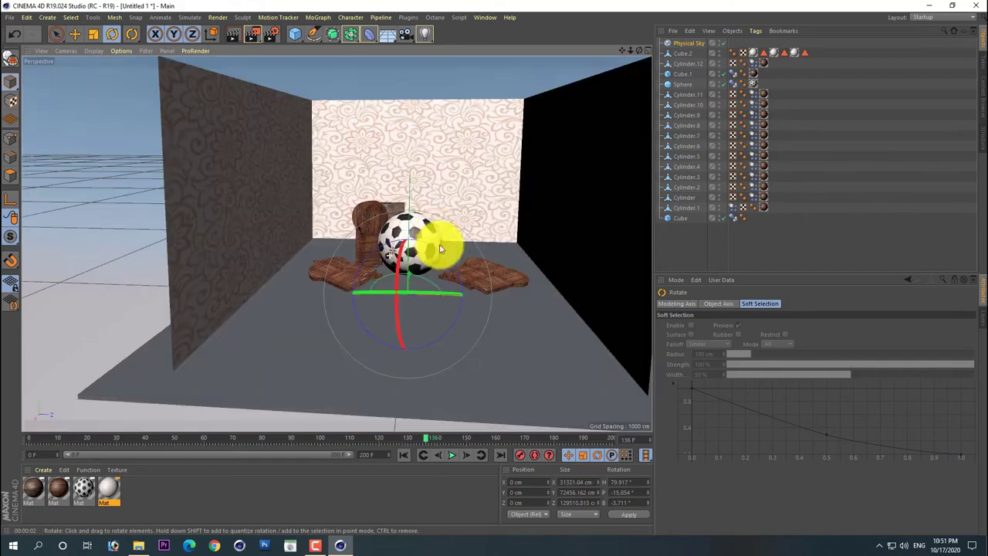
left_click(404, 455)
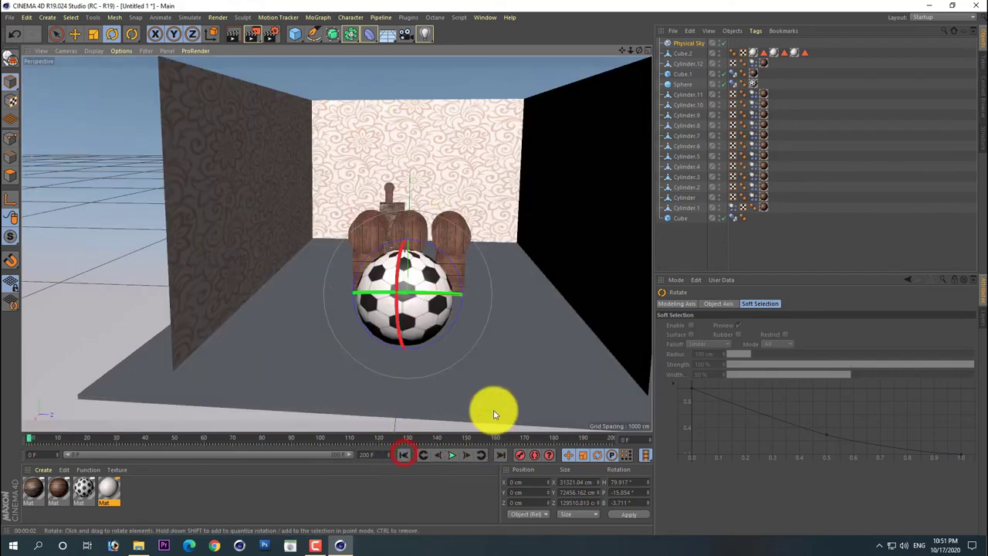
left_click(402, 40)
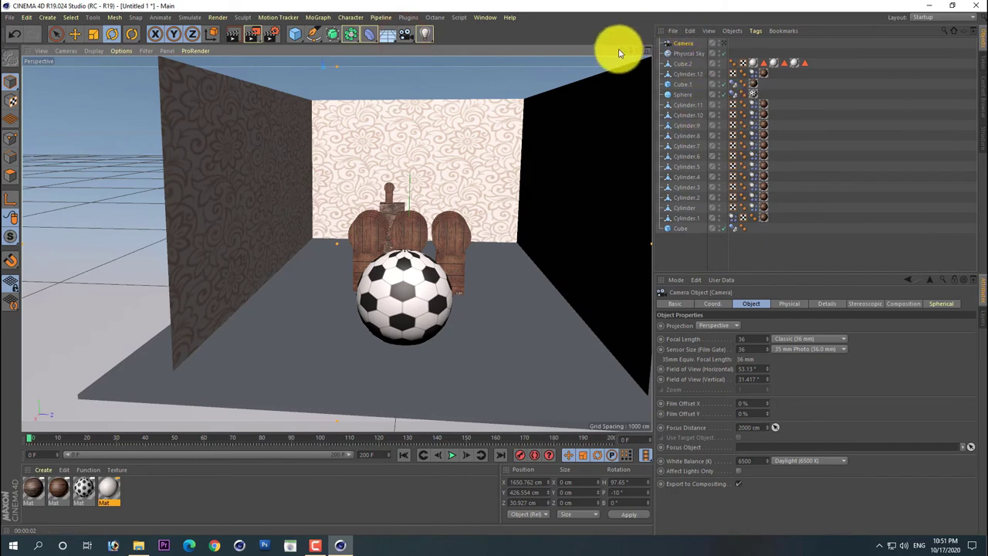
Step: Frame the room at frame 0 and switch the viewport to look through the new Camera
left_click_drag(622, 50, 639, 48)
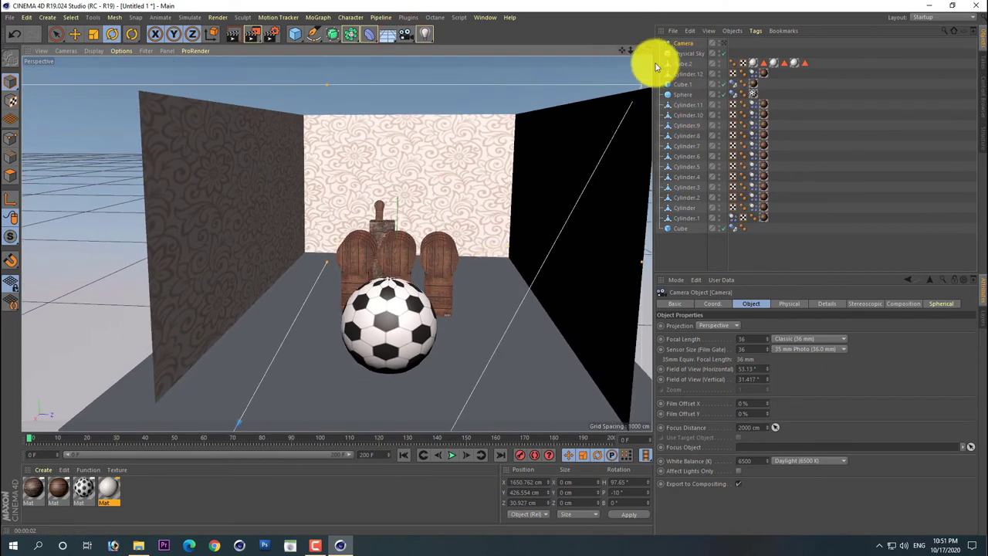
mouse_move(640, 48)
left_mouse_down()
mouse_move(494, 267)
mouse_move(606, 119)
left_mouse_up()
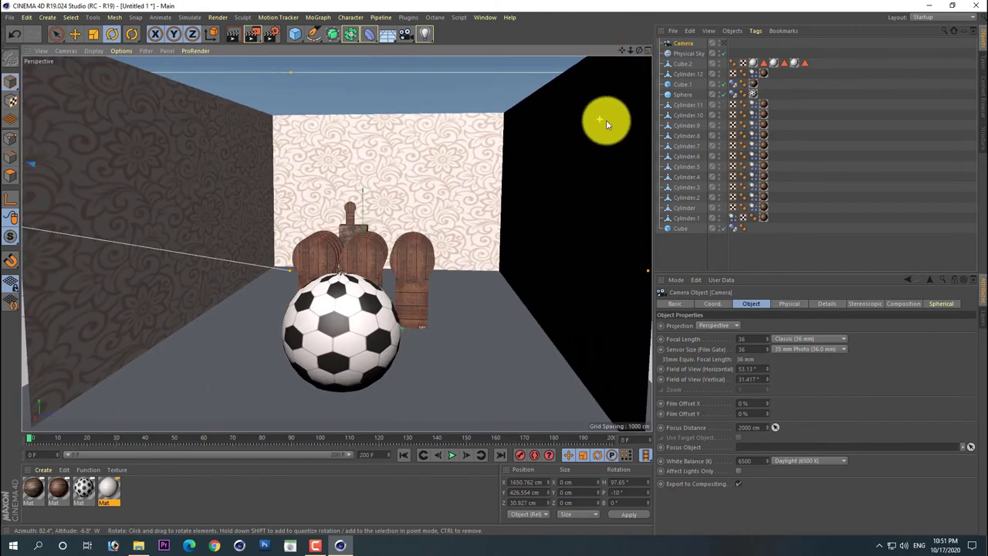
left_click_drag(622, 54, 494, 265)
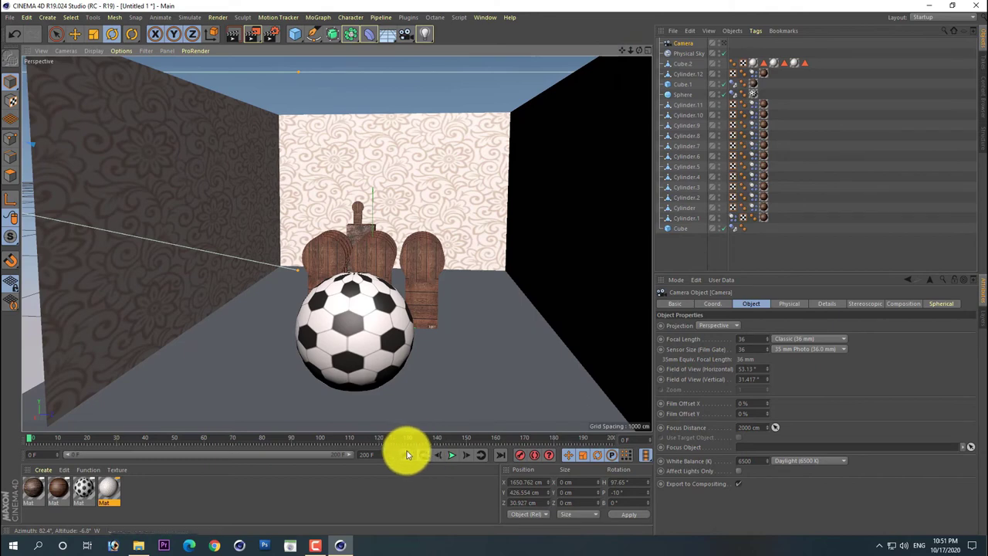
left_click(405, 454)
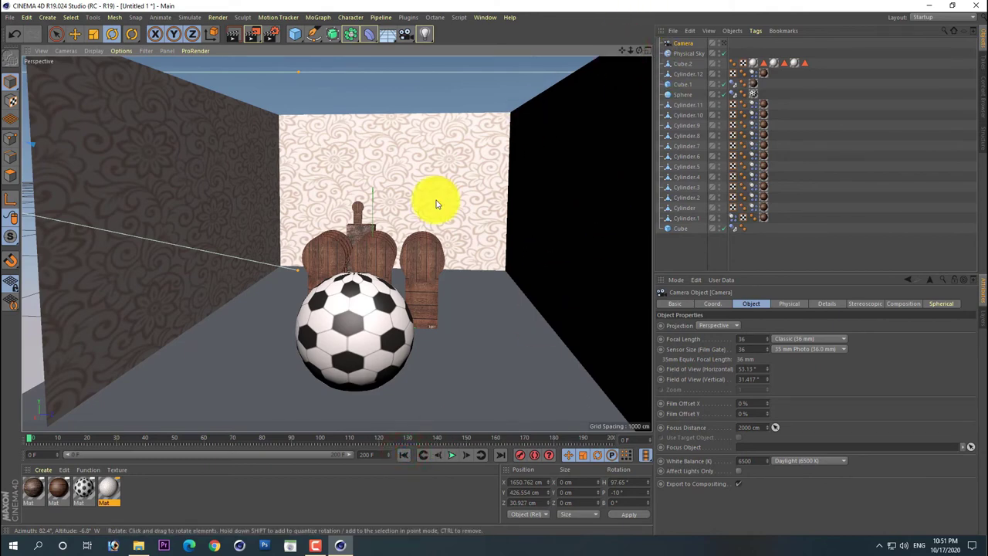
left_click_drag(437, 203, 503, 203, "alt")
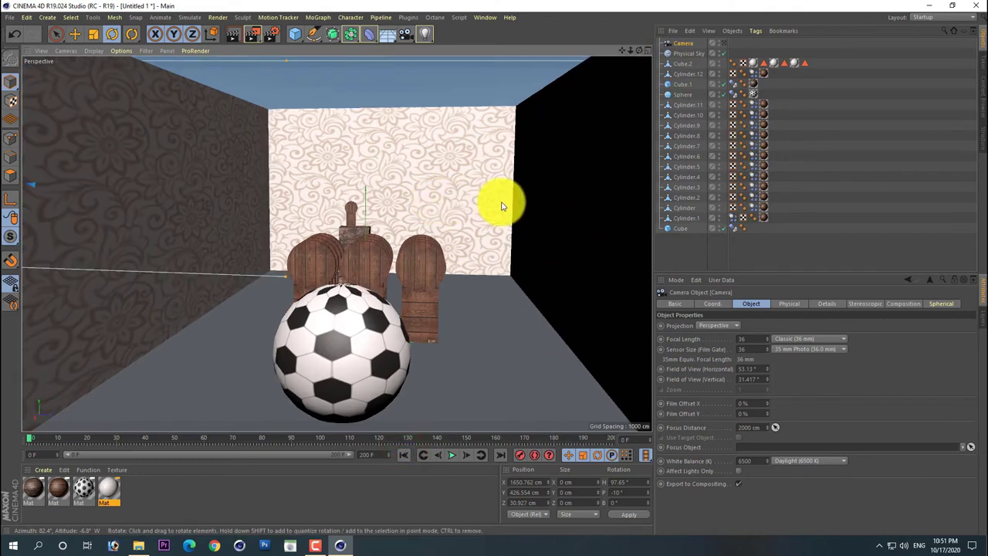
left_click(725, 41)
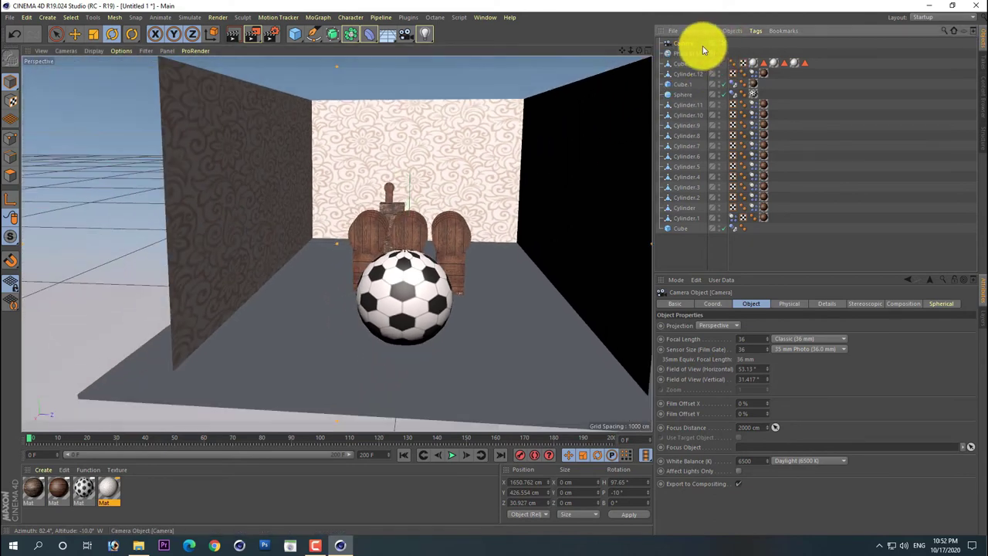
scroll(541, 169, "up", 2)
scroll(541, 170, "up", 1)
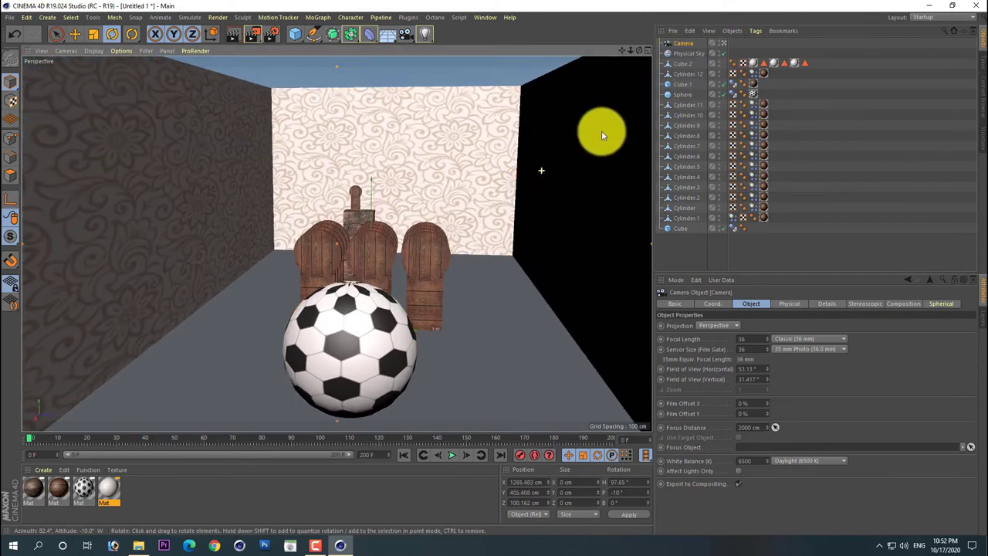
left_click_drag(620, 51, 496, 163)
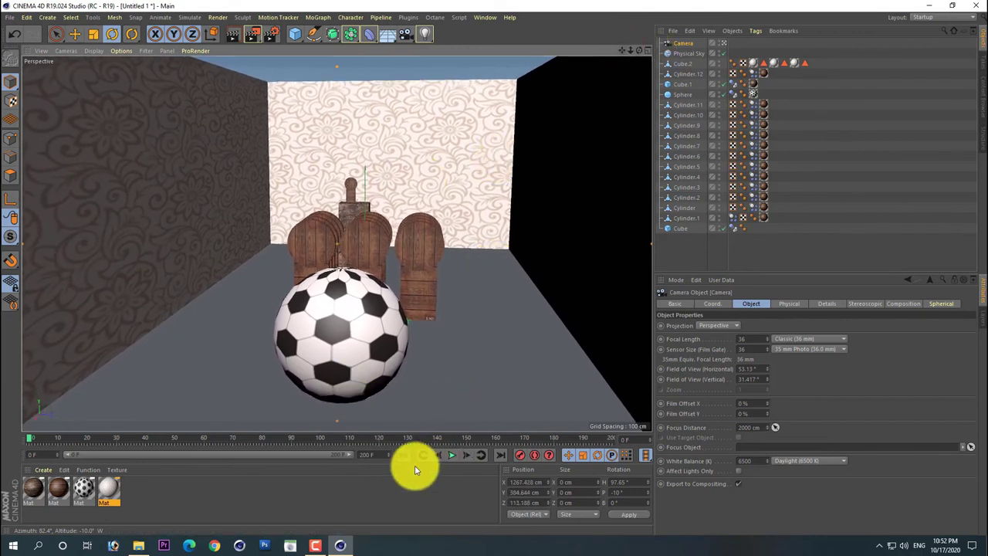
Step: At frame 166, place the camera at X 326, Y 674, Z -303 cm, looking down at the barrels
left_click(512, 438)
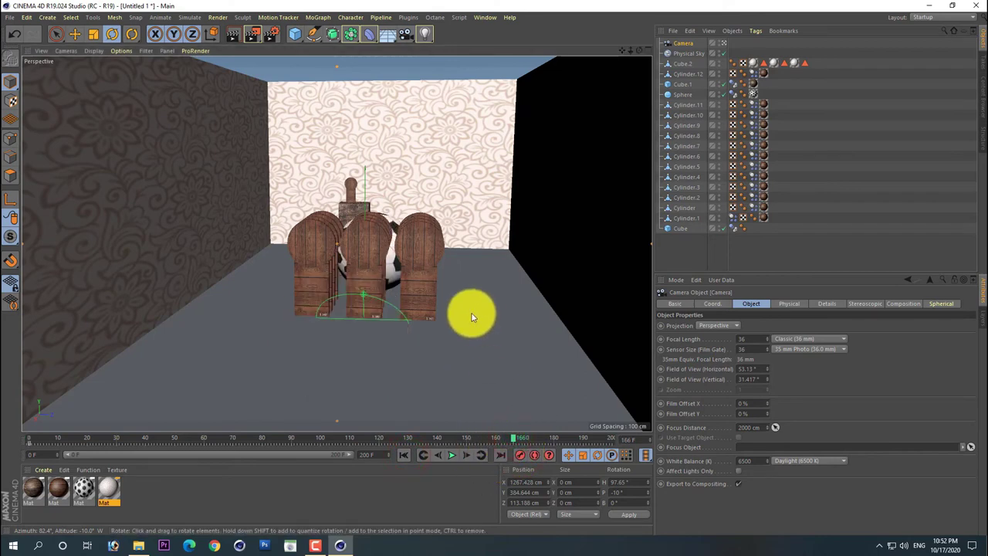
mouse_move(472, 316)
right_mouse_down("alt")
mouse_move(375, 287)
mouse_move(363, 293)
mouse_move(452, 231)
mouse_move(605, 188)
right_mouse_up("alt")
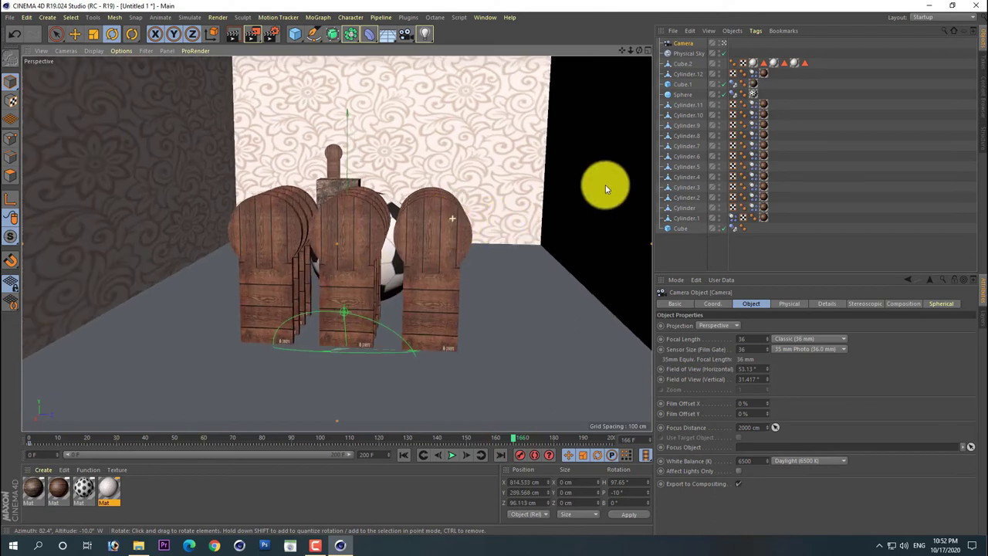
mouse_move(621, 53)
left_mouse_down()
mouse_move(489, 271)
mouse_move(626, 43)
mouse_move(494, 269)
mouse_move(577, 80)
mouse_move(625, 98)
left_mouse_up()
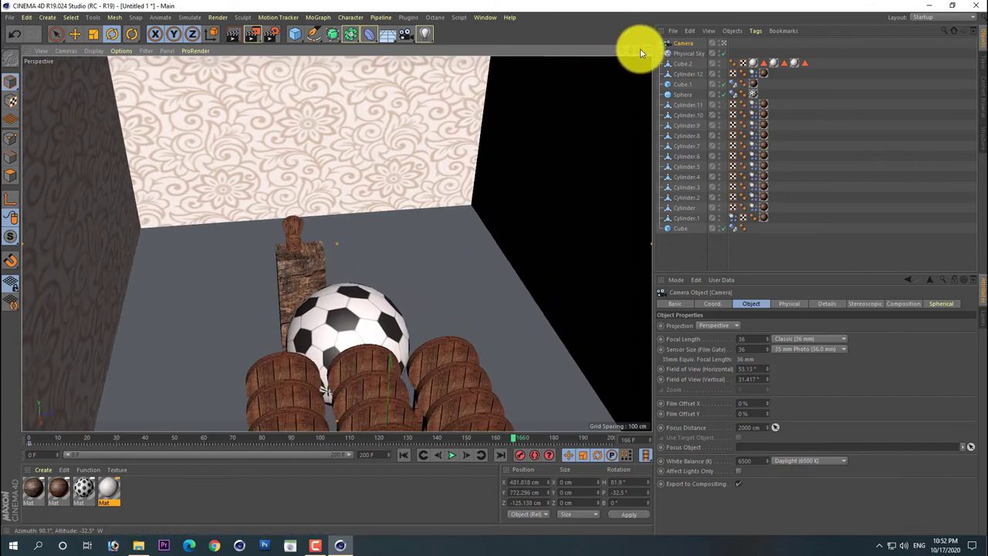
mouse_move(640, 48)
left_mouse_down()
mouse_move(493, 267)
mouse_move(639, 49)
mouse_move(571, 130)
mouse_move(589, 123)
left_mouse_up()
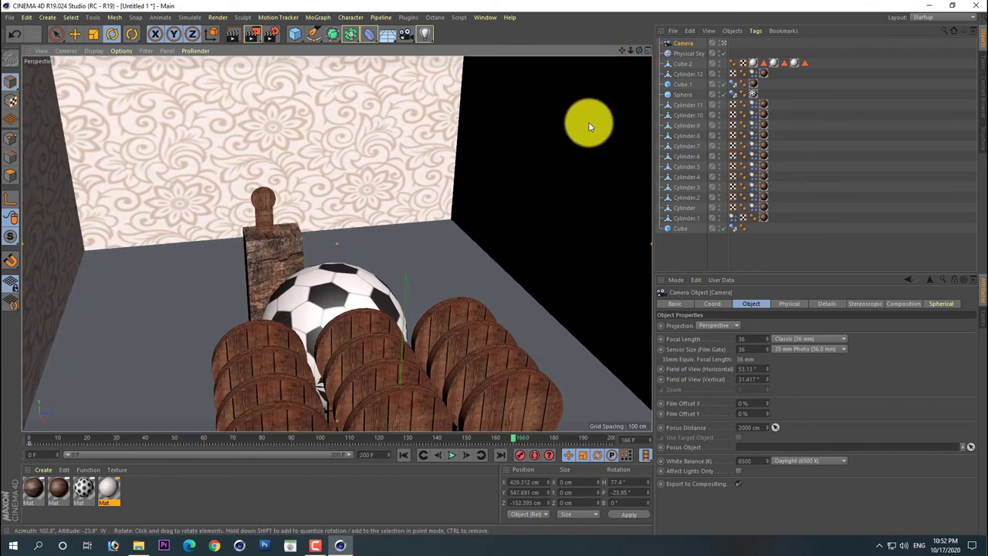
mouse_move(635, 52)
left_mouse_down()
mouse_move(494, 267)
mouse_move(635, 54)
mouse_move(494, 266)
mouse_move(624, 56)
mouse_move(494, 269)
mouse_move(641, 44)
mouse_move(494, 267)
mouse_move(618, 54)
left_mouse_up()
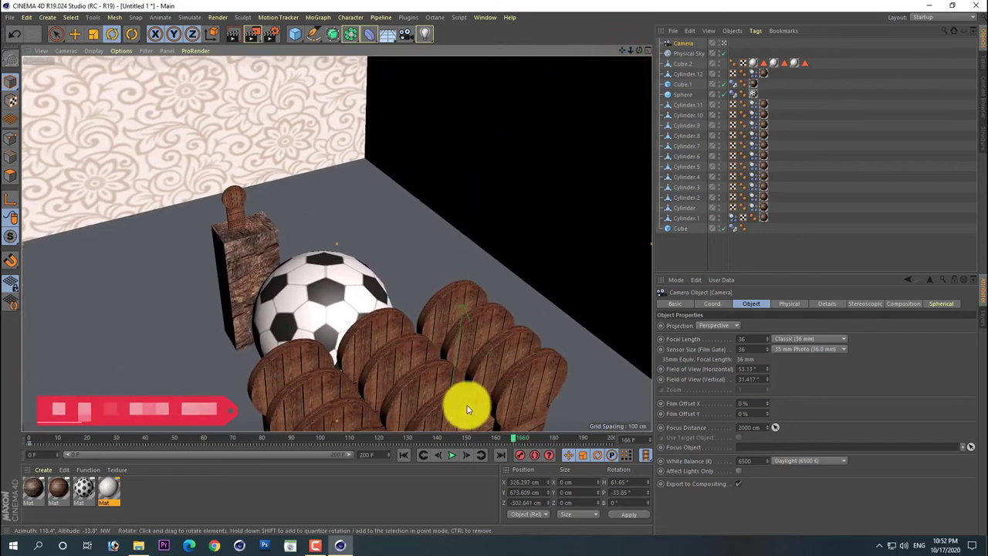
Step: Keyframe the camera placement, play back the camera move and preview it rendered
left_click(519, 454)
left_click(404, 454)
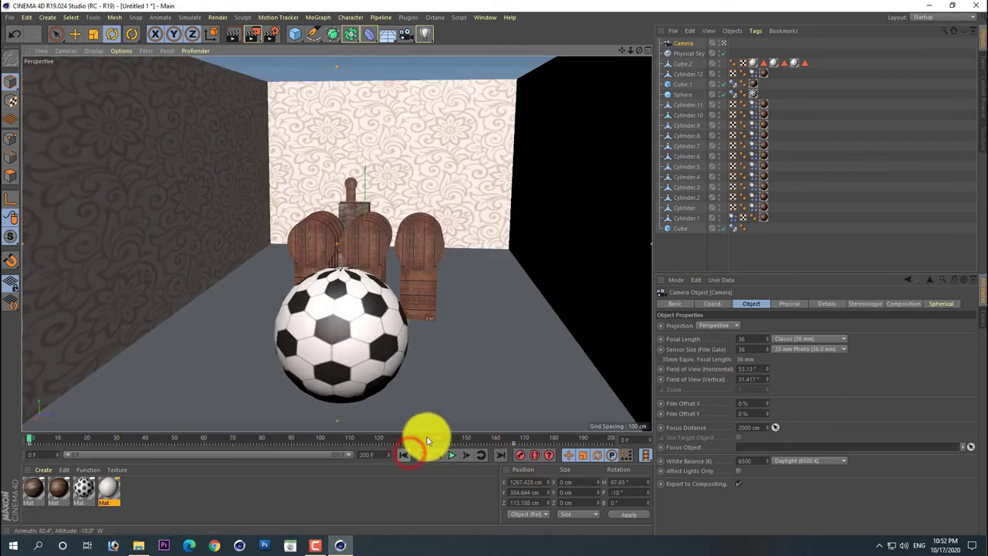
left_click(453, 456)
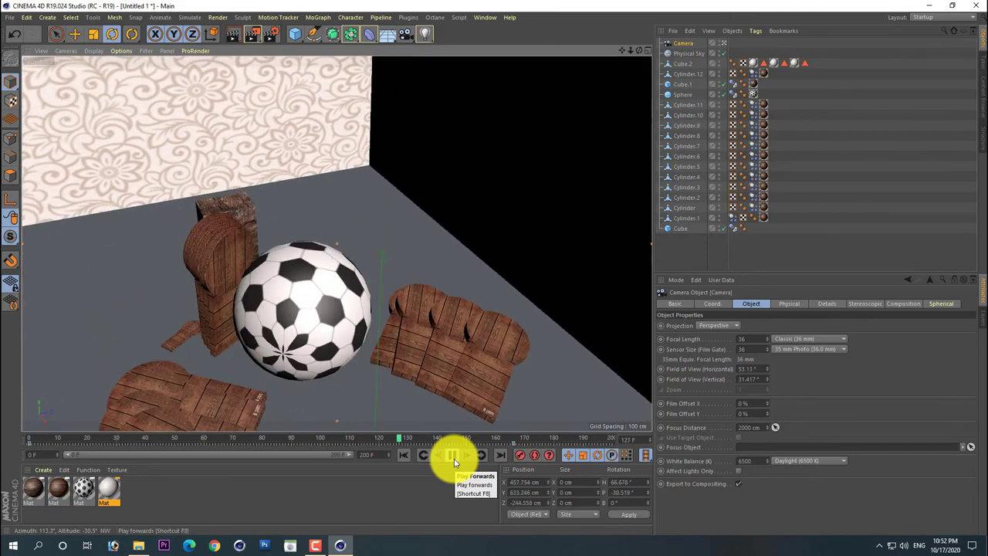
left_click(454, 459)
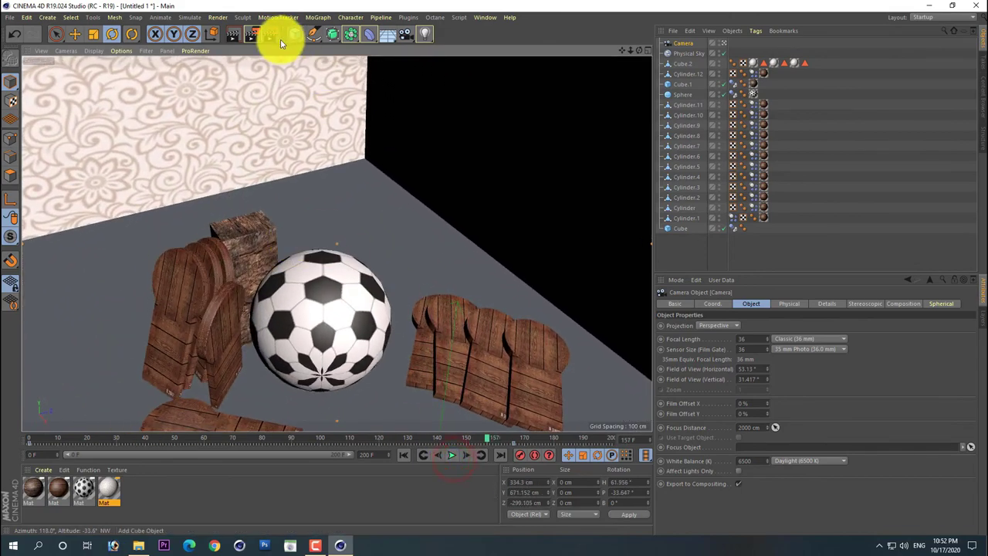
left_click(230, 40)
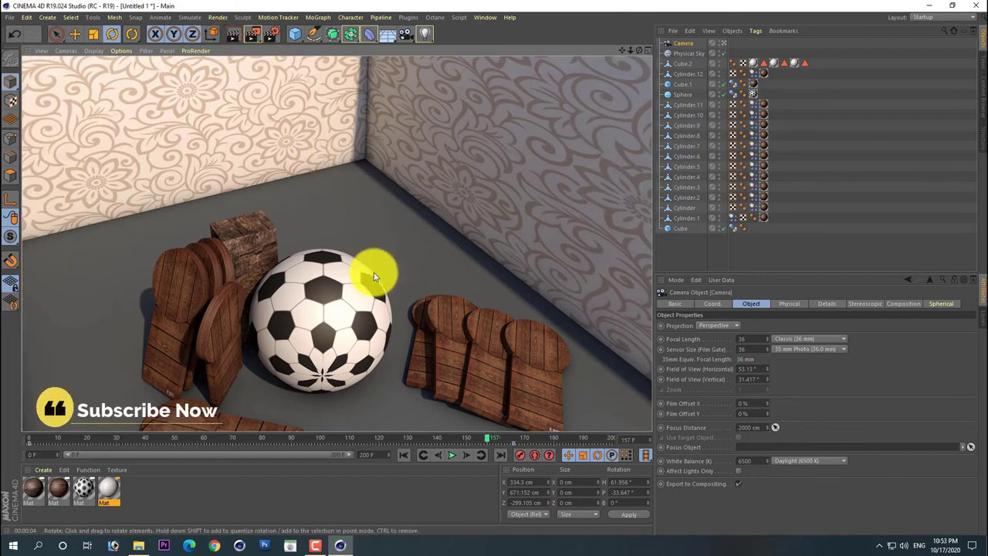
Step: Rewind to frame 0, clear the selection and render a lit preview of the room
left_click(399, 455)
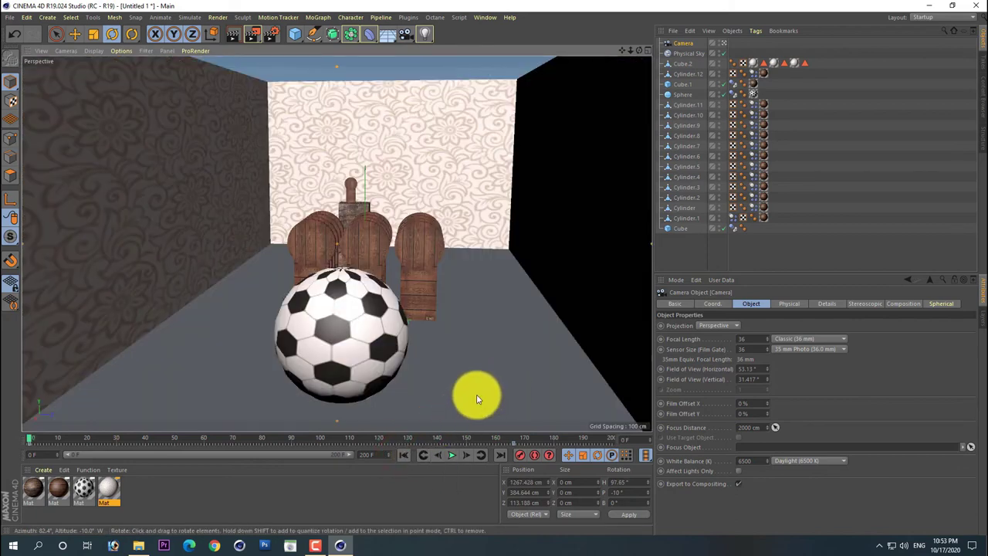
left_click(257, 486)
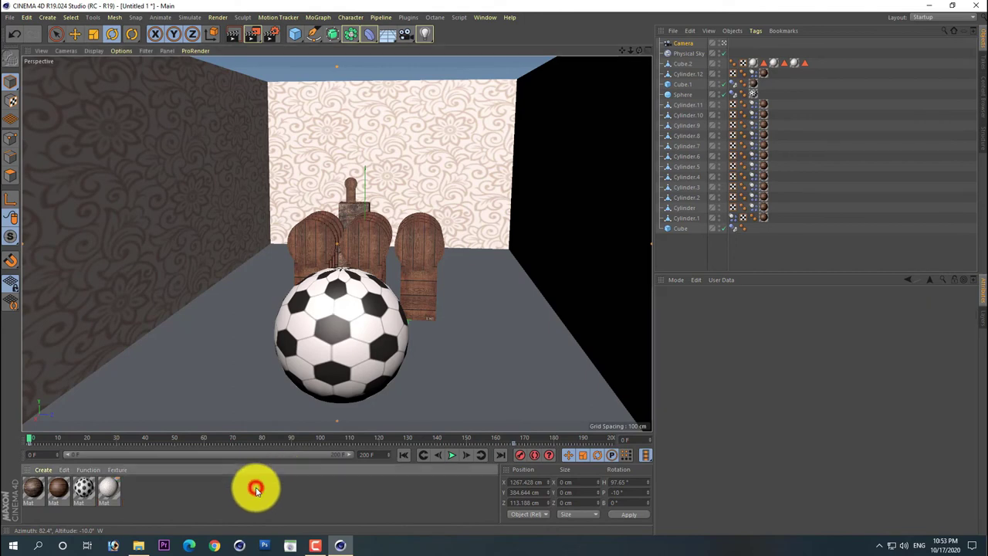
left_click(232, 39)
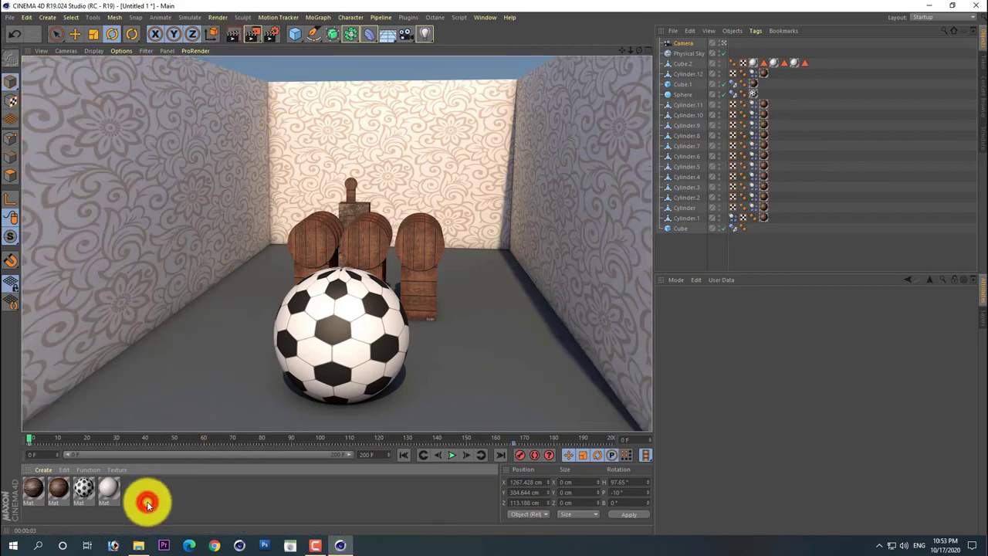
Step: Create Mat.1 with Color V at 100%, apply it to the floor Cube and preview the render
double_click(148, 503)
double_click(27, 492)
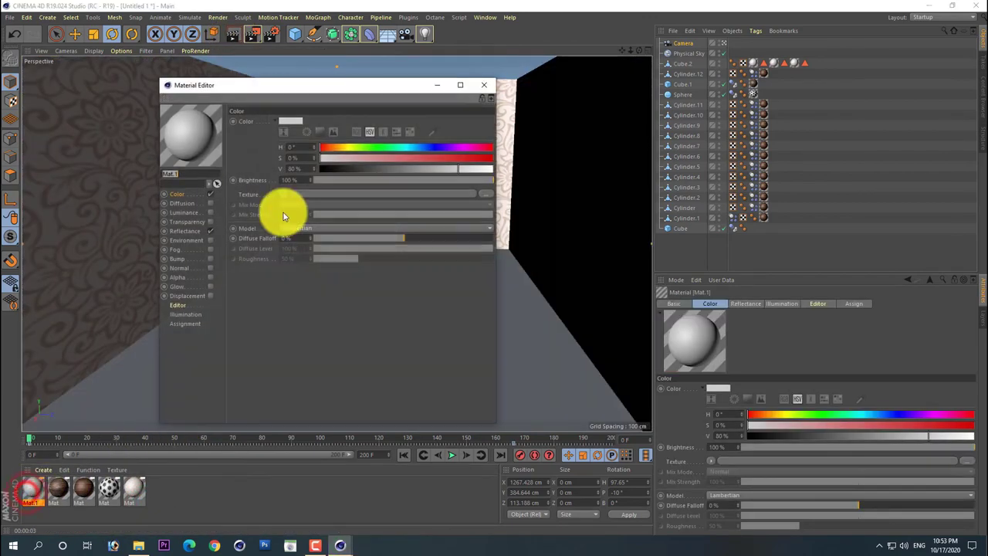
left_click_drag(467, 169, 510, 164)
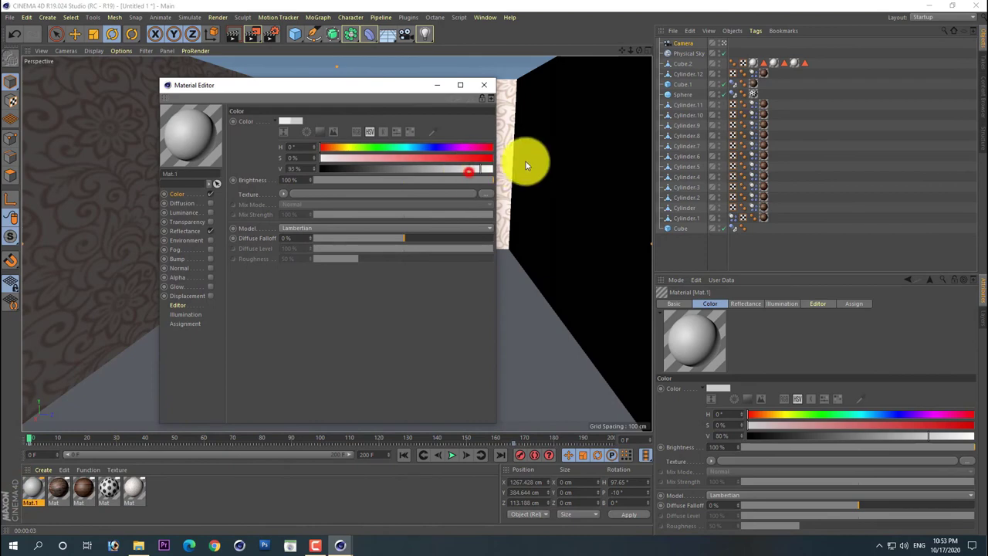
left_click(486, 82)
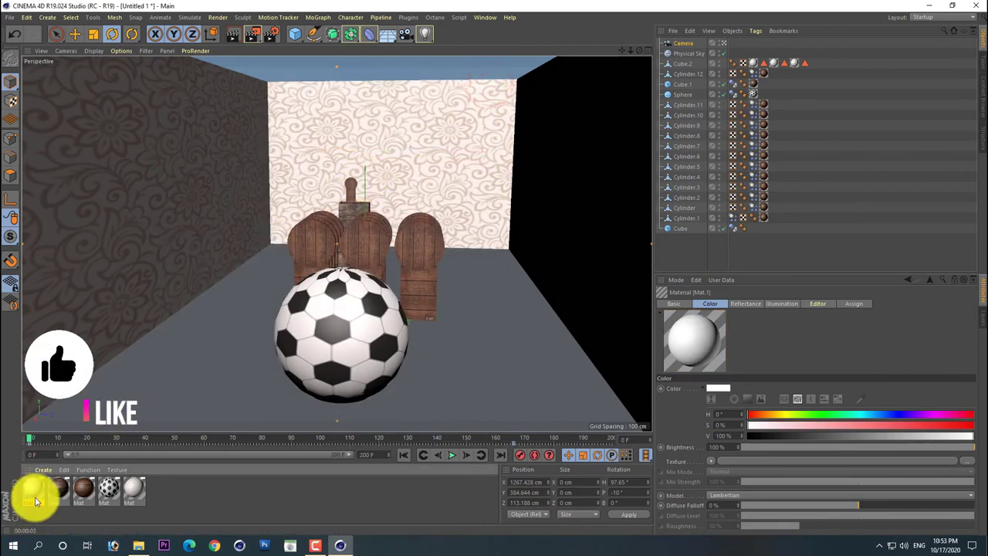
left_click_drag(32, 488, 432, 390)
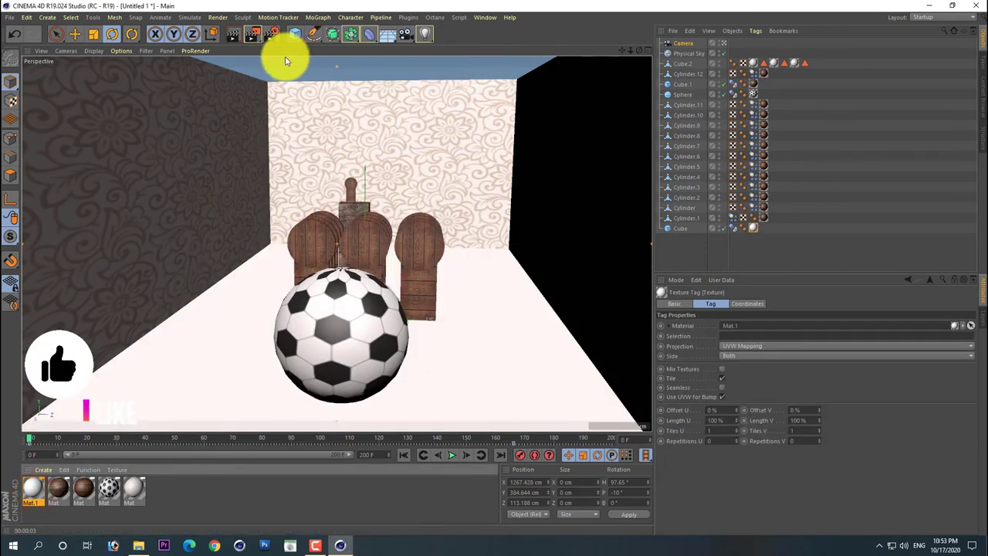
left_click(233, 35)
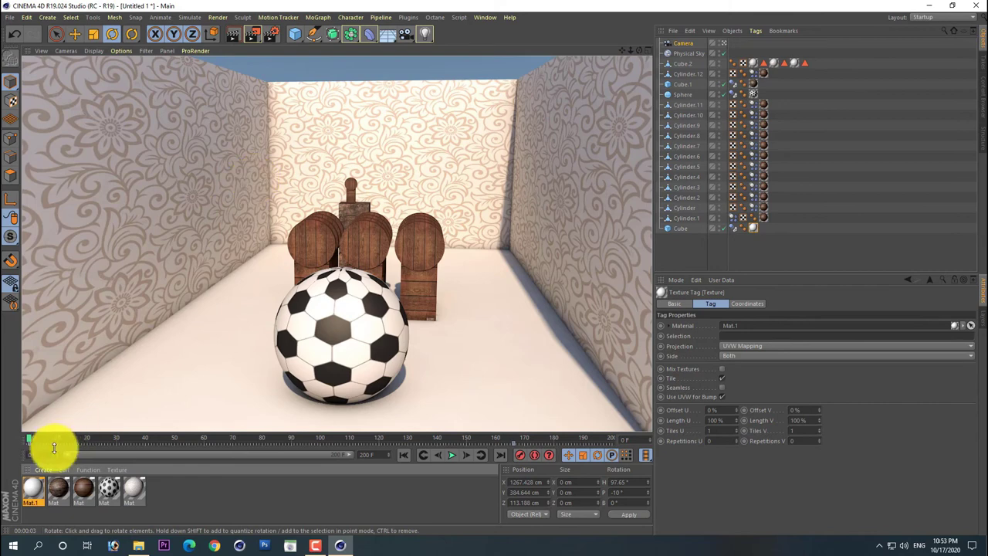
Step: Delete the white Mat.1 material, rewind to frame 0 and select the scene Camera
left_click(32, 486)
key("Delete")
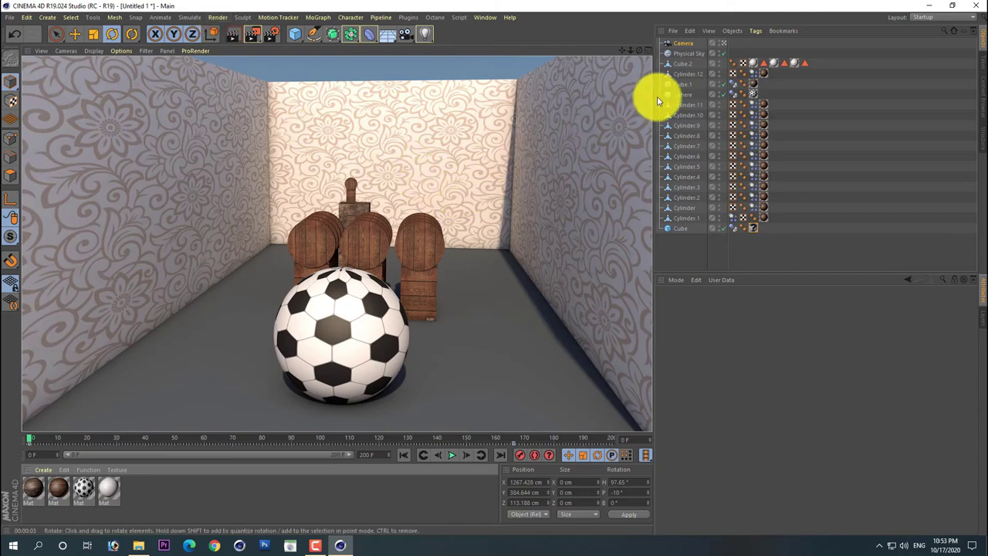
right_click_drag(547, 162, 519, 190, "alt")
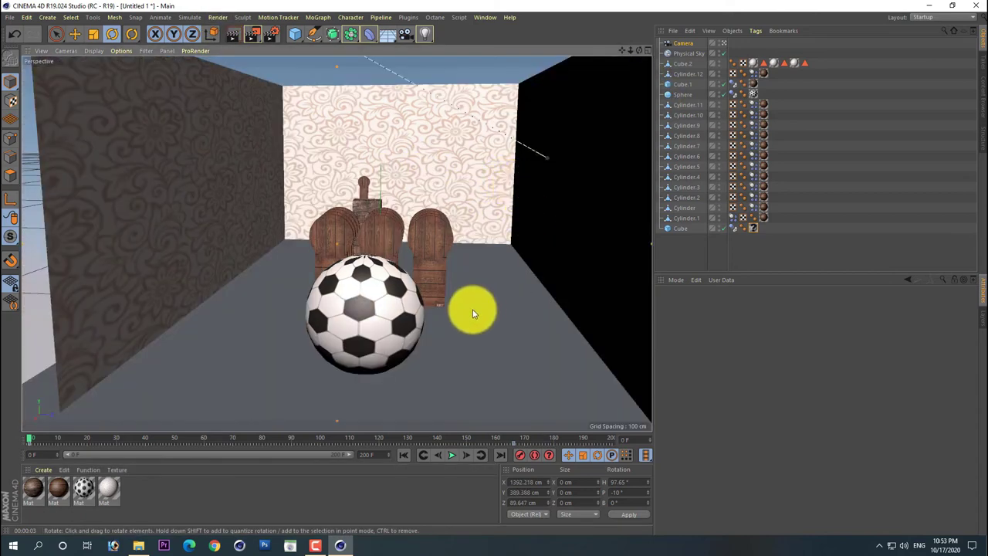
left_click(405, 457)
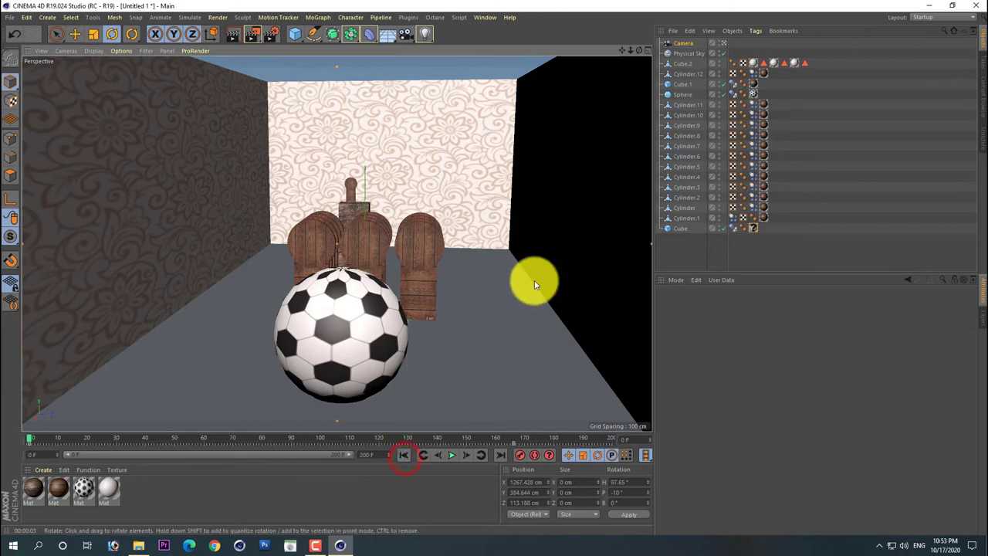
left_click(723, 43)
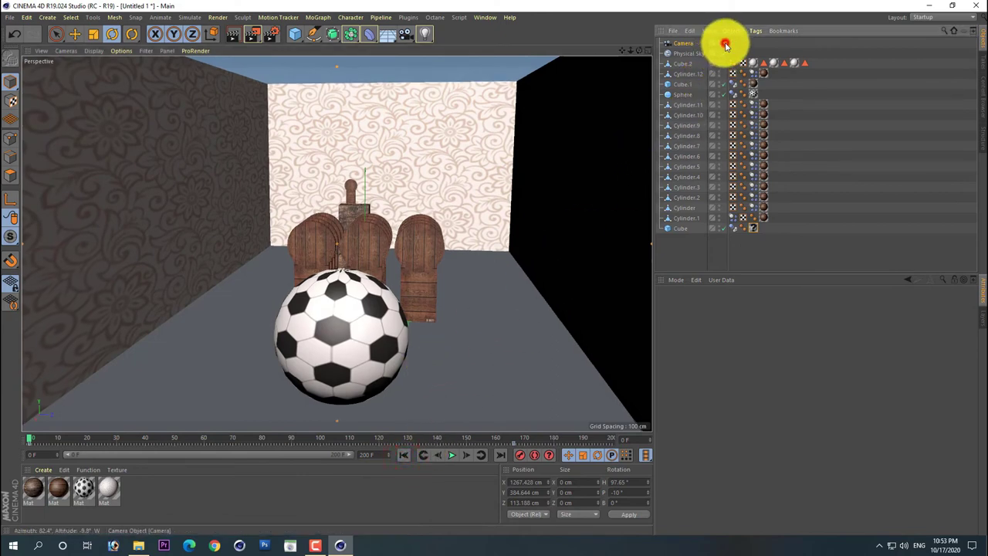
left_click(477, 236)
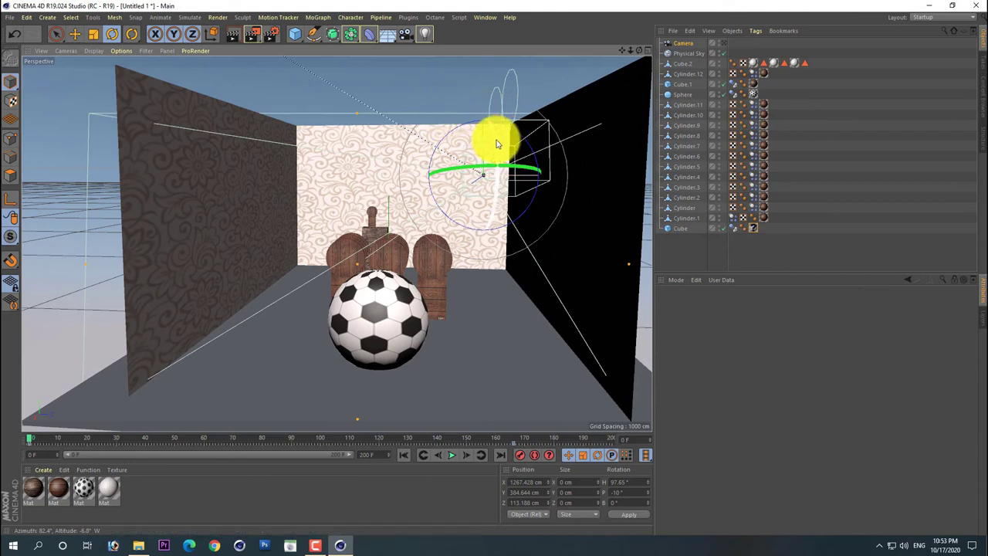
Step: Tilt the camera slightly down, look through it again and play the animation from frame 0
left_click_drag(496, 141, 497, 141)
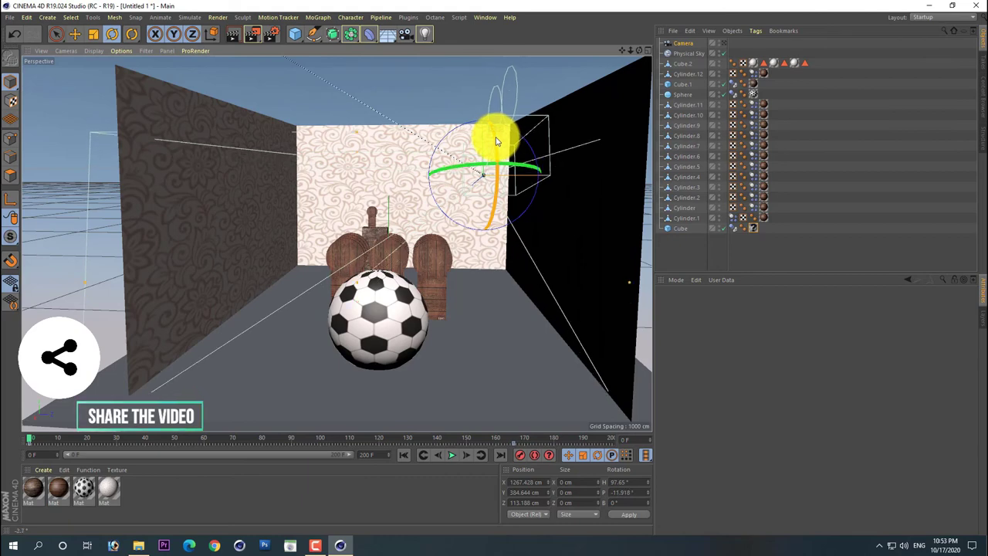
left_click(723, 44)
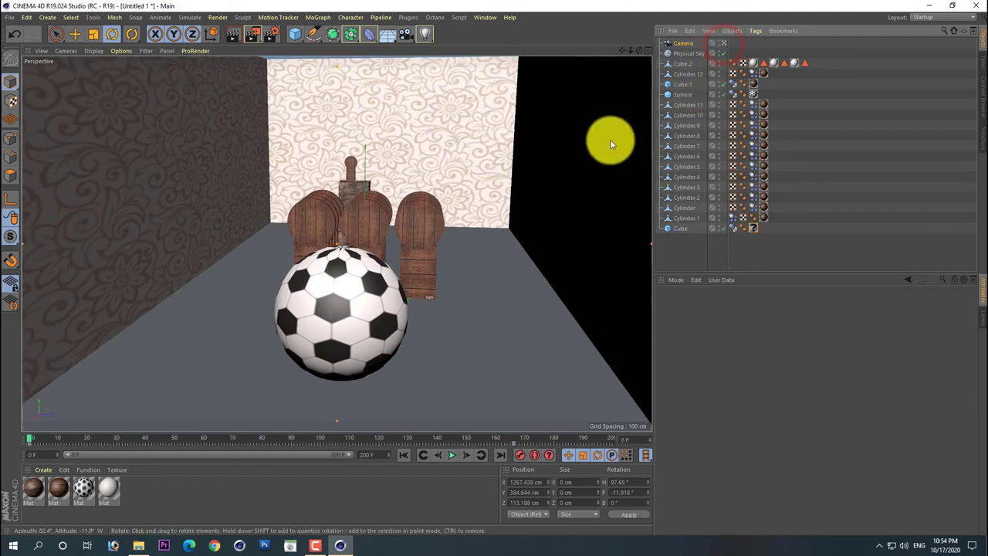
left_click(402, 461)
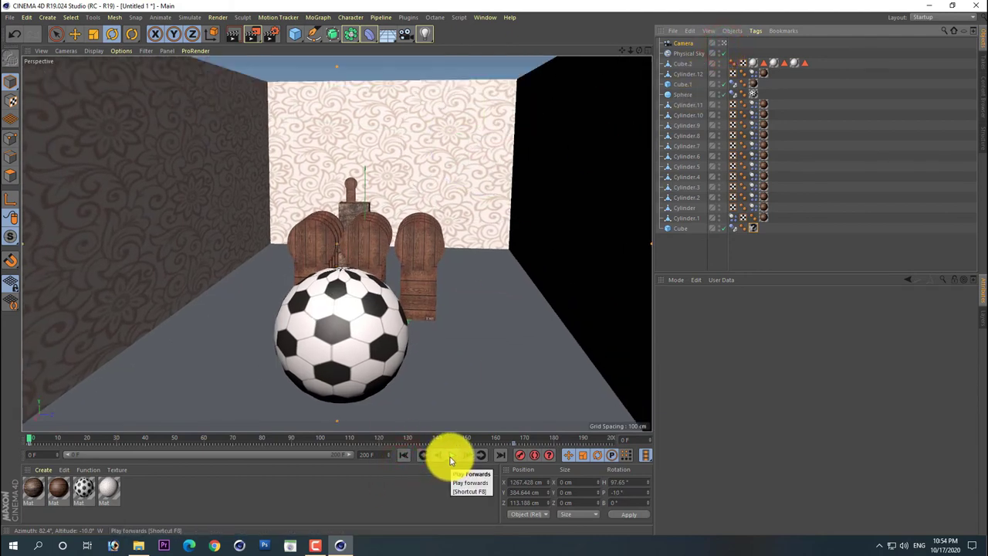
left_click(451, 457)
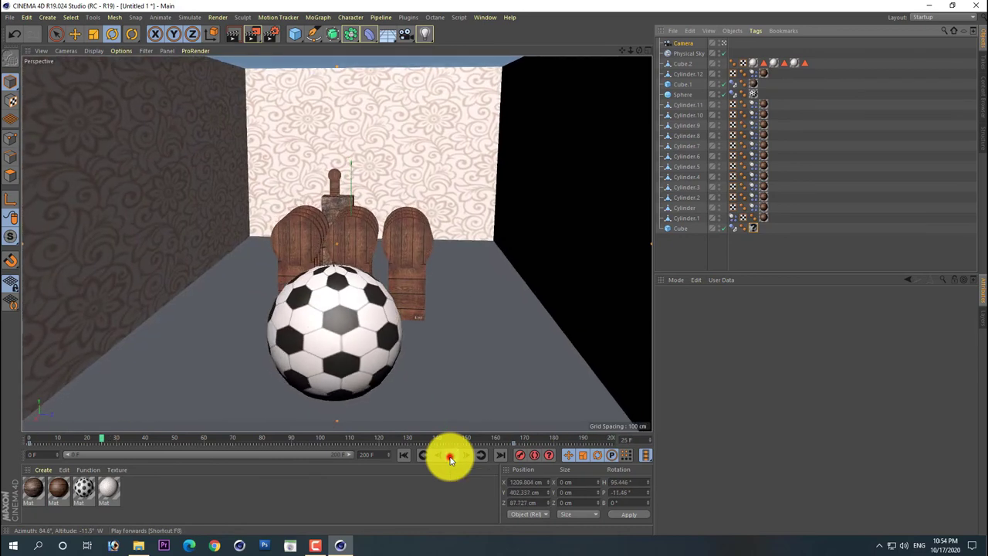
left_click(379, 457)
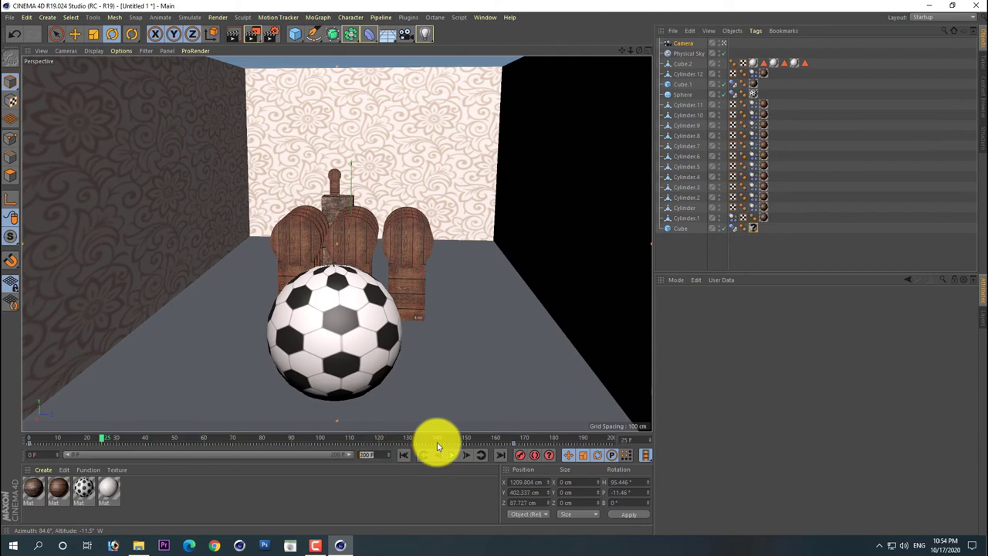
type("210")
Step: Set the end frame to 210, extend the timeline range to 210 and replay from the start
key("Return")
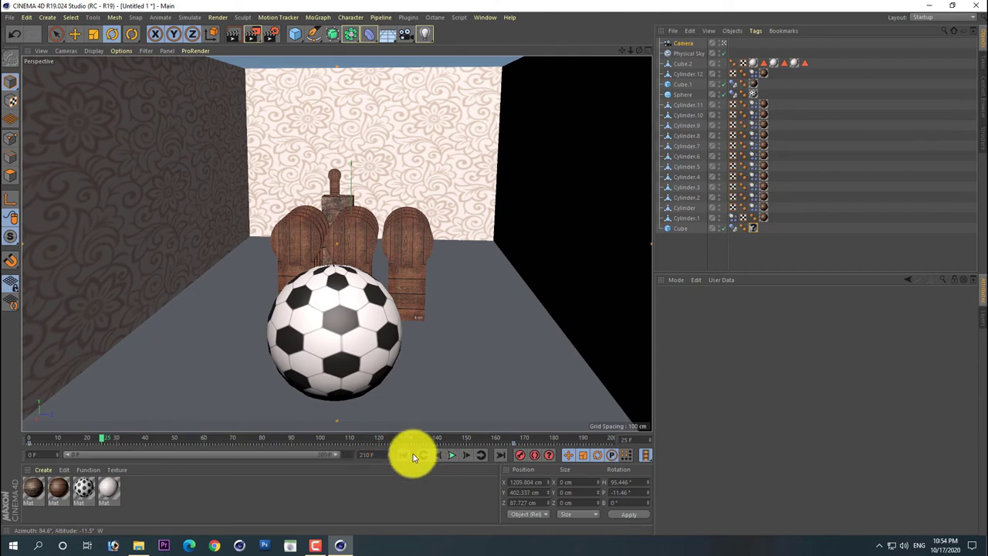
left_click_drag(334, 458, 389, 458)
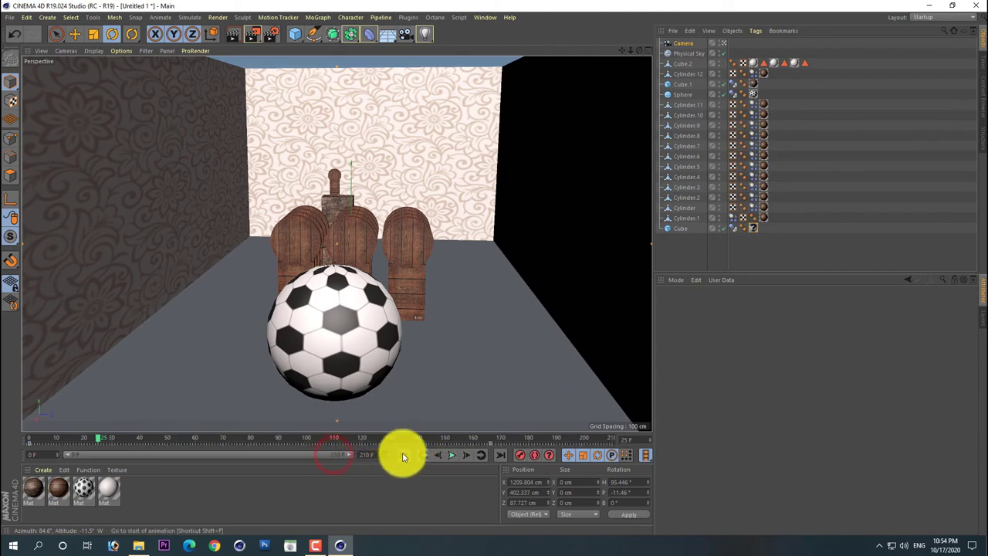
left_click(402, 457)
left_click(452, 456)
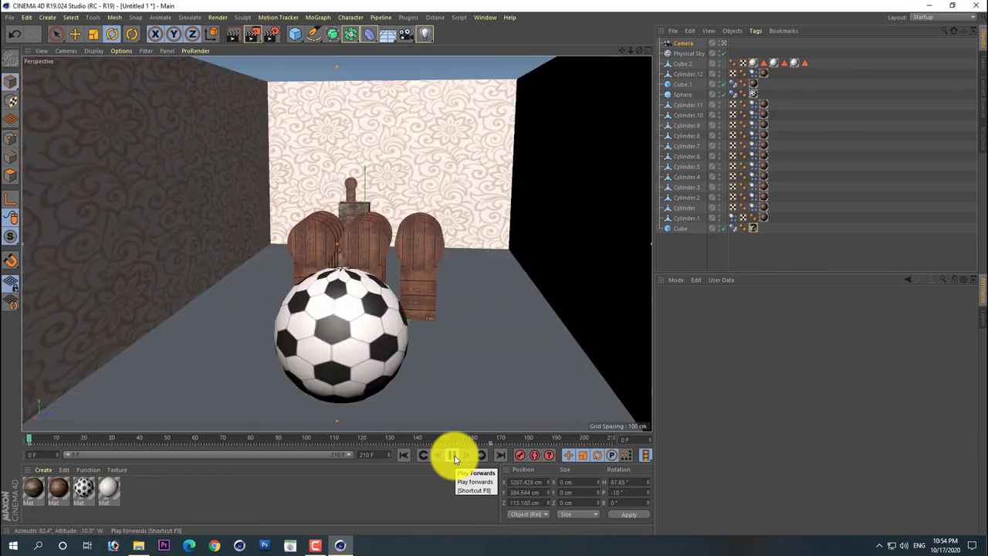
left_click(453, 455)
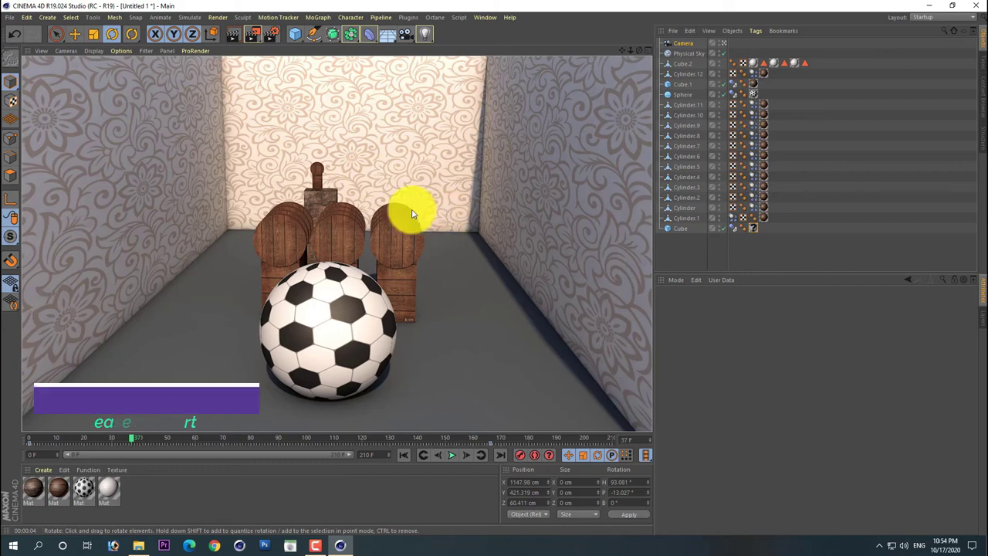
Step: At frame 0, rotate the Physical Sky to H 78.362°, P -35.715°, B -4.398°
left_click(682, 54)
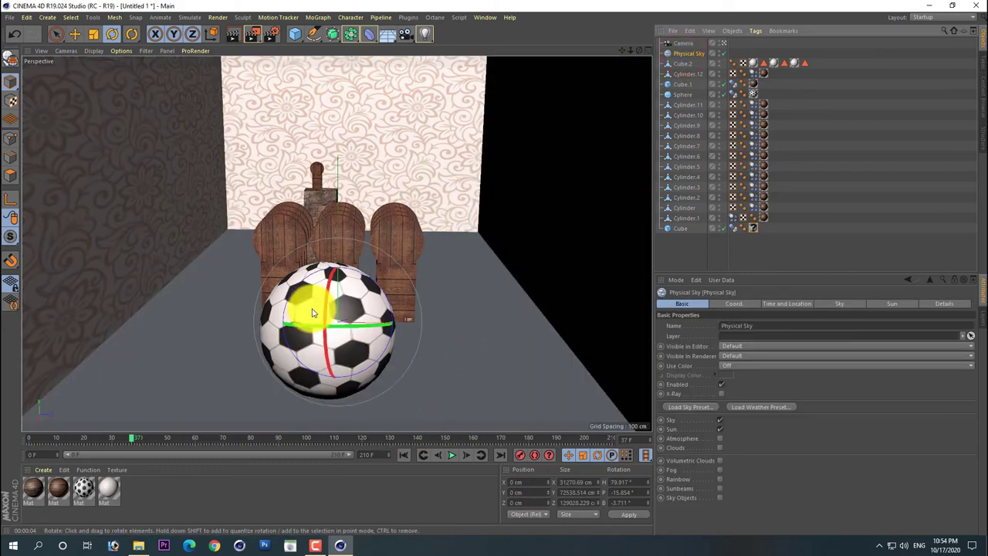
left_click(403, 456)
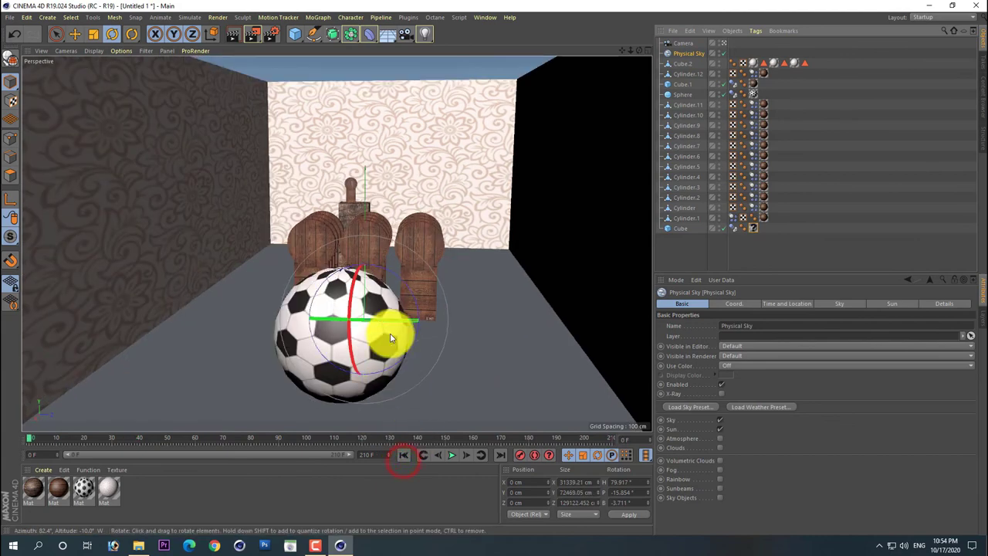
left_click_drag(390, 338, 352, 325)
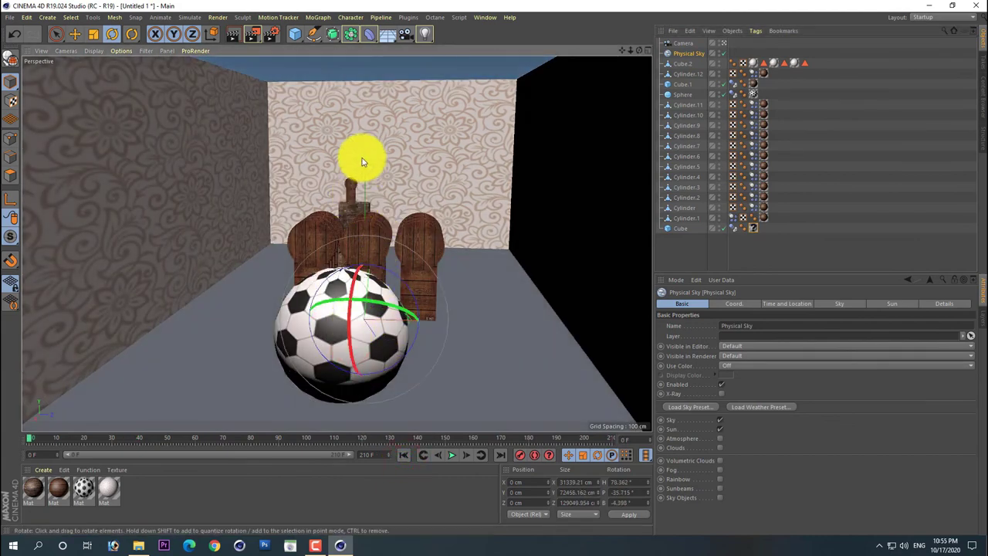
left_click(231, 37)
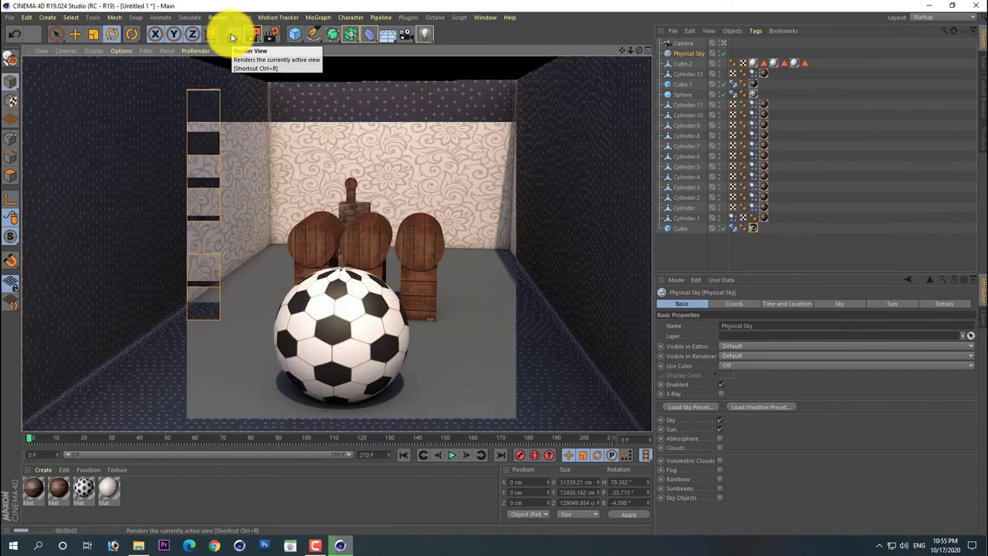
key("Escape")
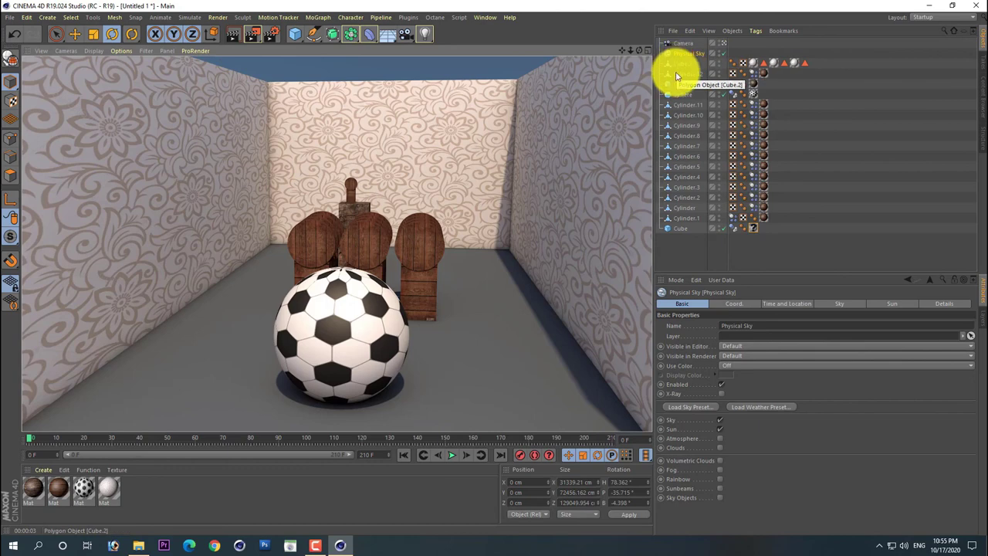
Step: Set the render output to 1920x1080 with the frame range on All Frames
left_click(265, 37)
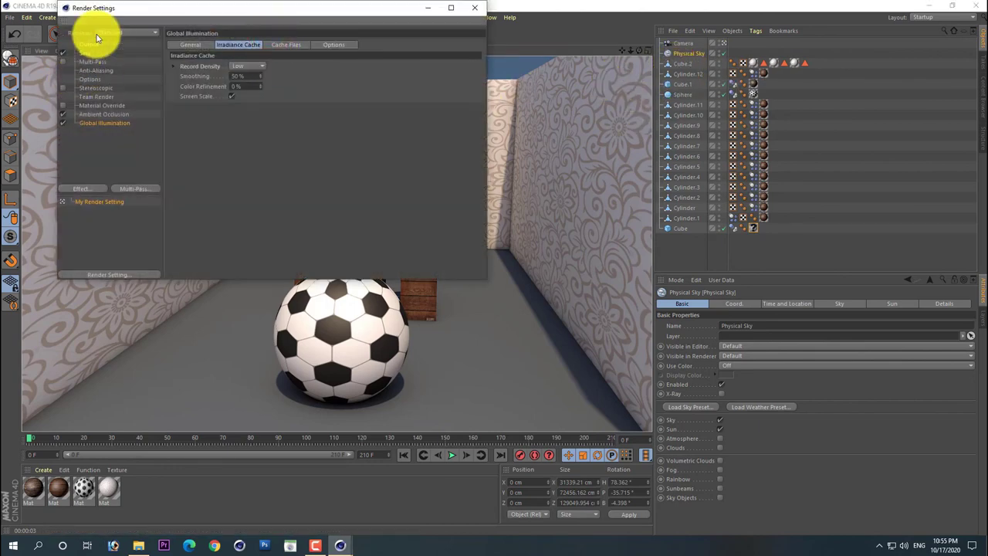
left_click(89, 44)
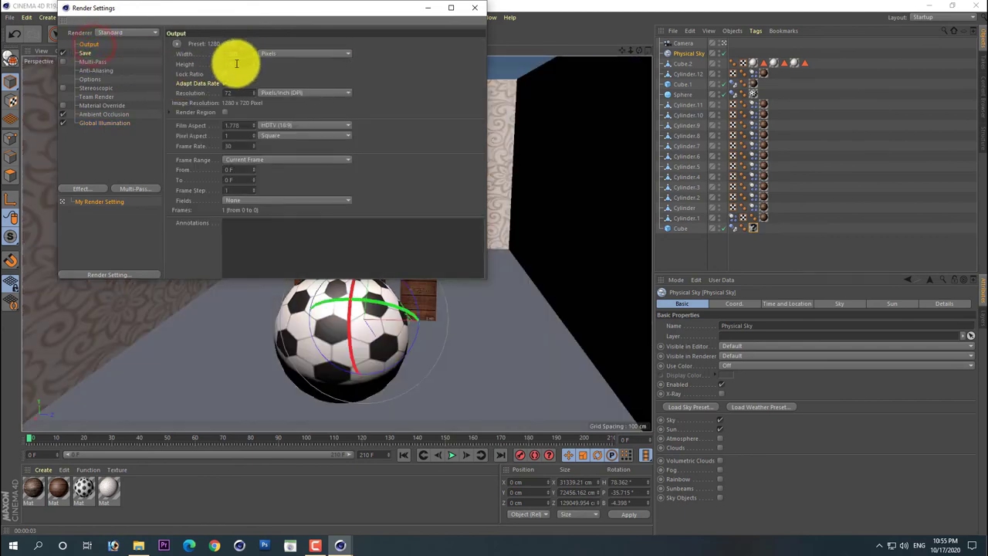
left_click(241, 51)
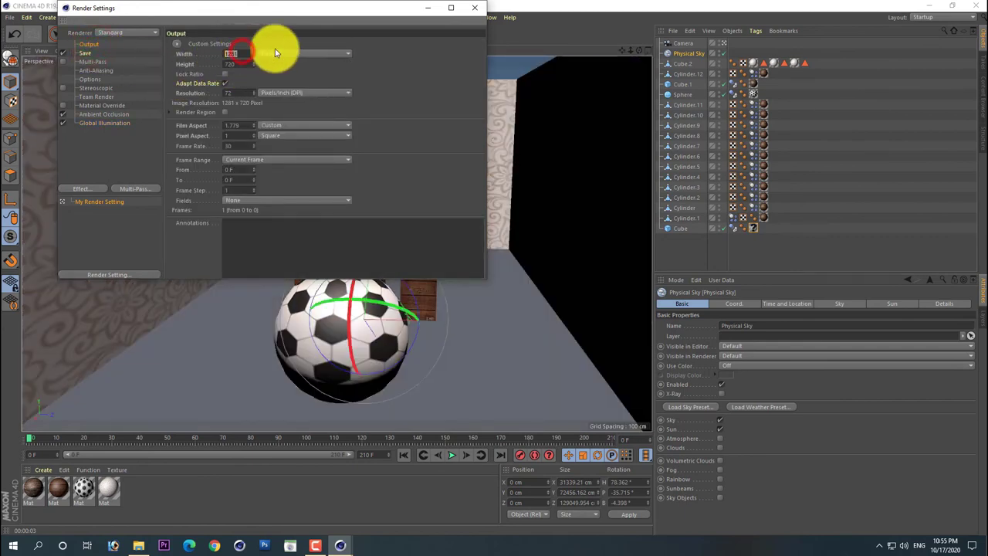
type("1280")
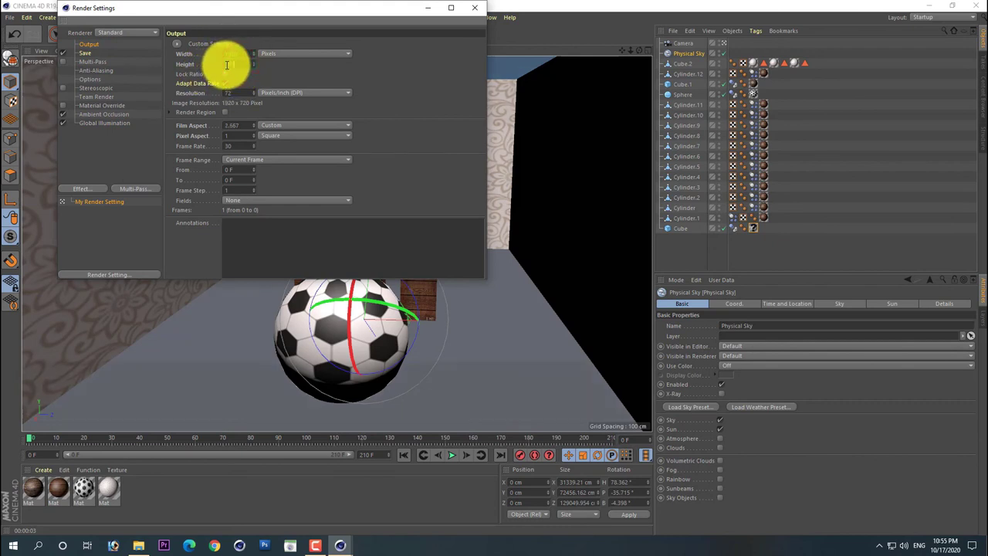
left_click(267, 160)
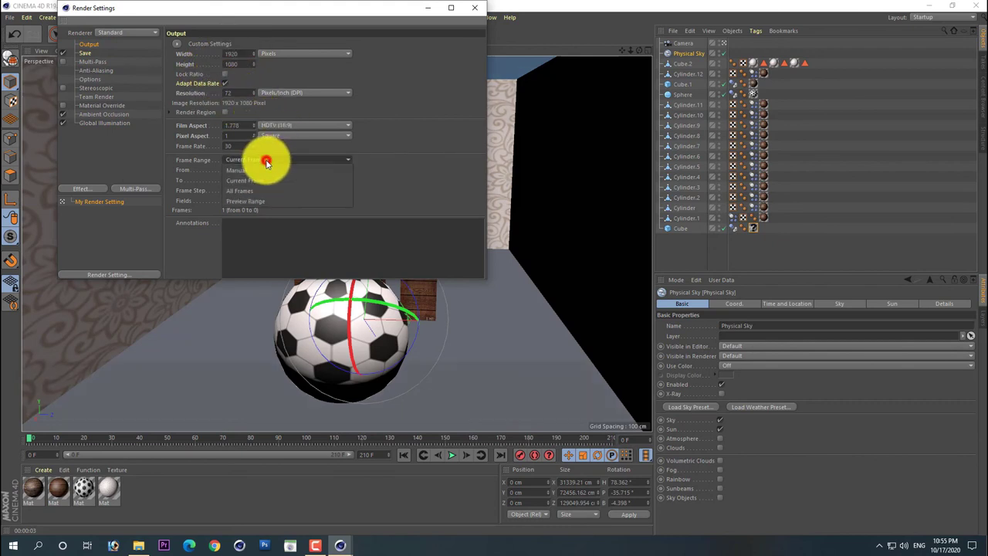
left_click(264, 191)
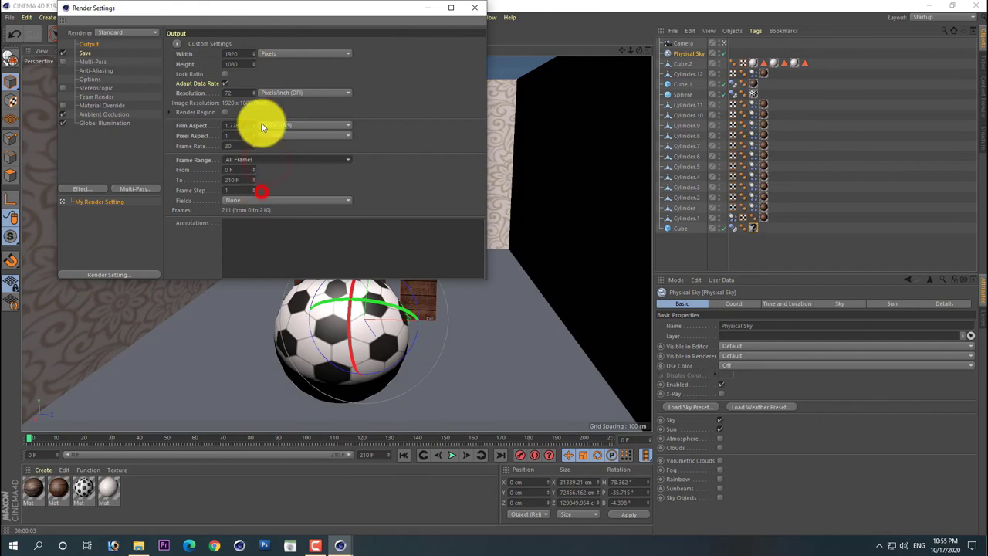
Step: Set the saved image format to JPG
left_click(85, 53)
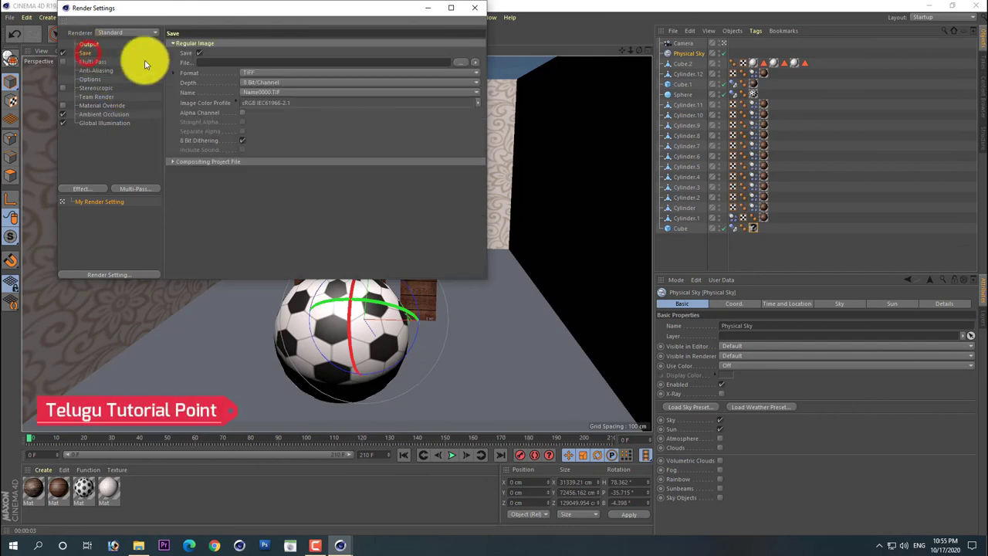
left_click(268, 75)
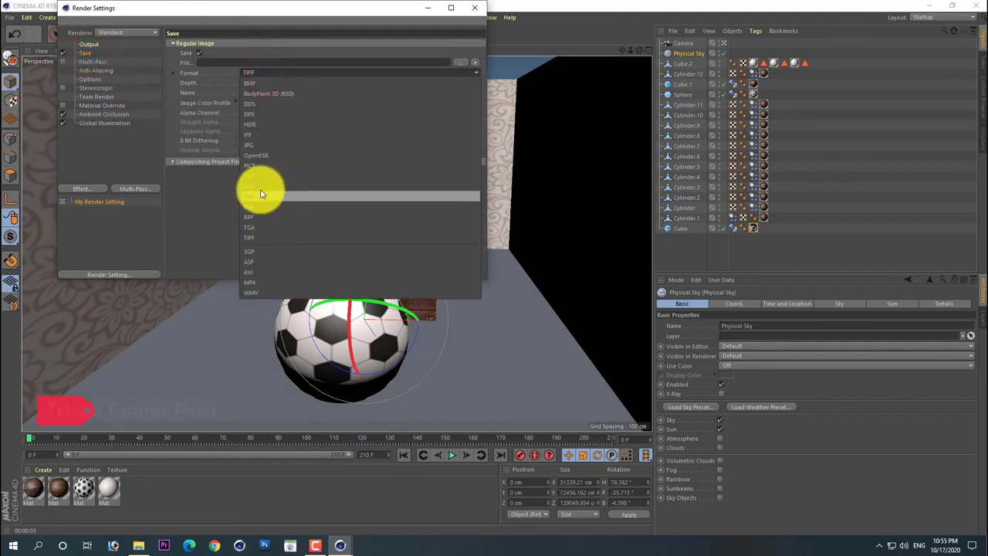
left_click(263, 155)
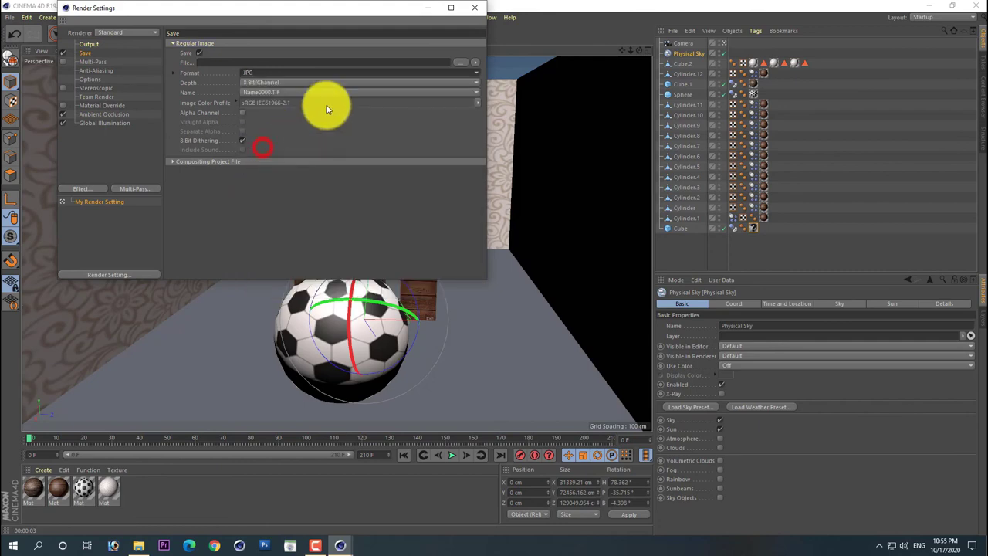
left_click(459, 62)
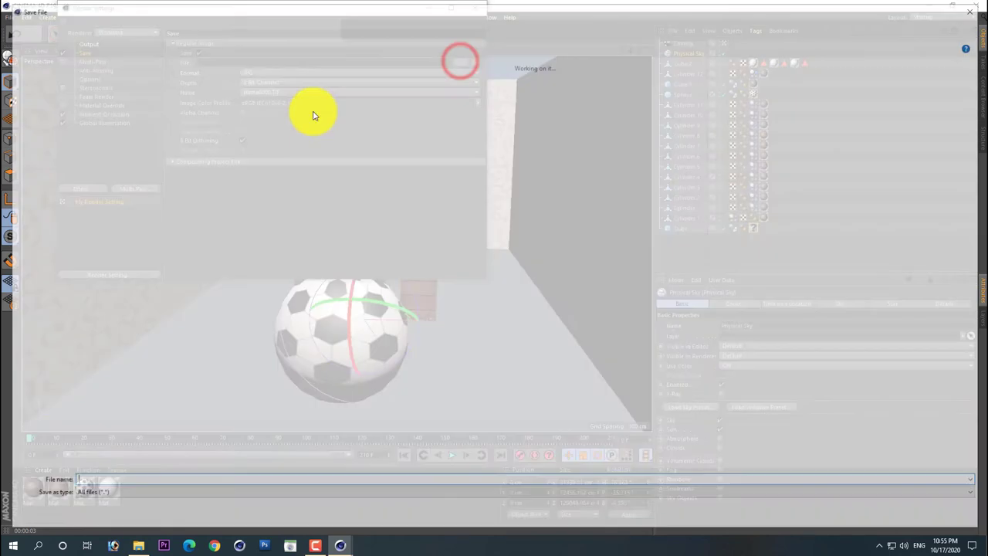
Step: Save rendered frames as RRR01 in a new D:\lafoot\Ball Moving folder and close Render Settings
scroll(304, 372, "down", 5)
scroll(375, 257, "down", 10)
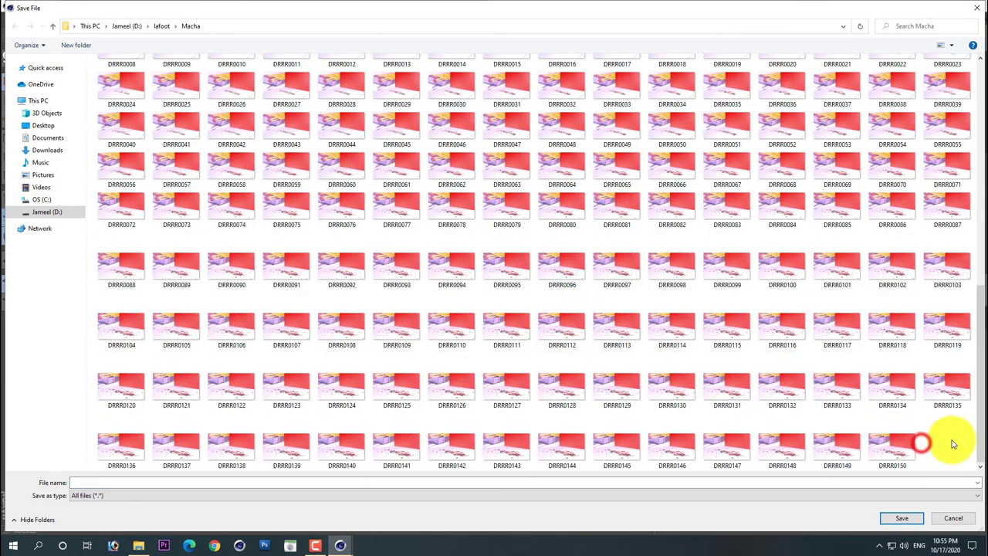
key("alt+Up")
right_click(700, 337)
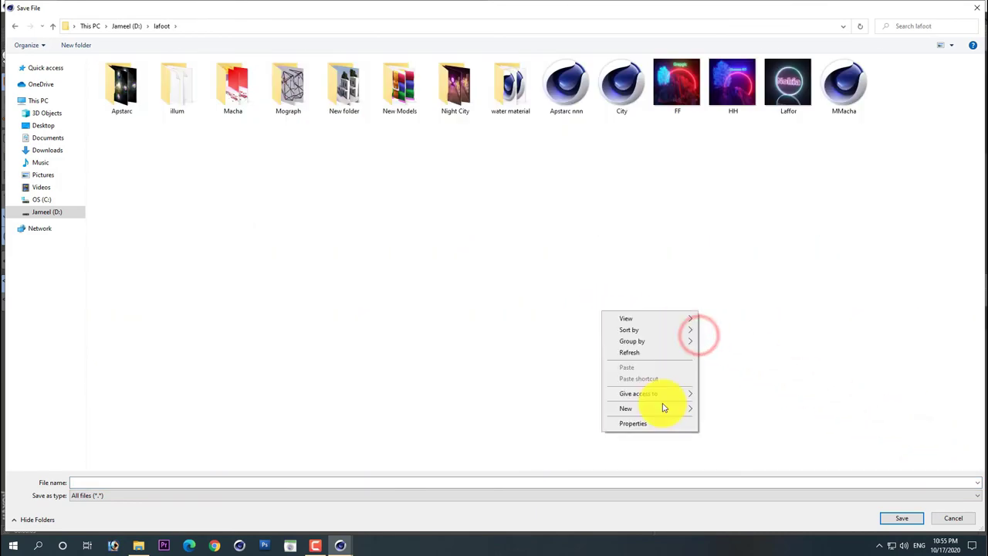
left_click(738, 407)
type("Ball Moving")
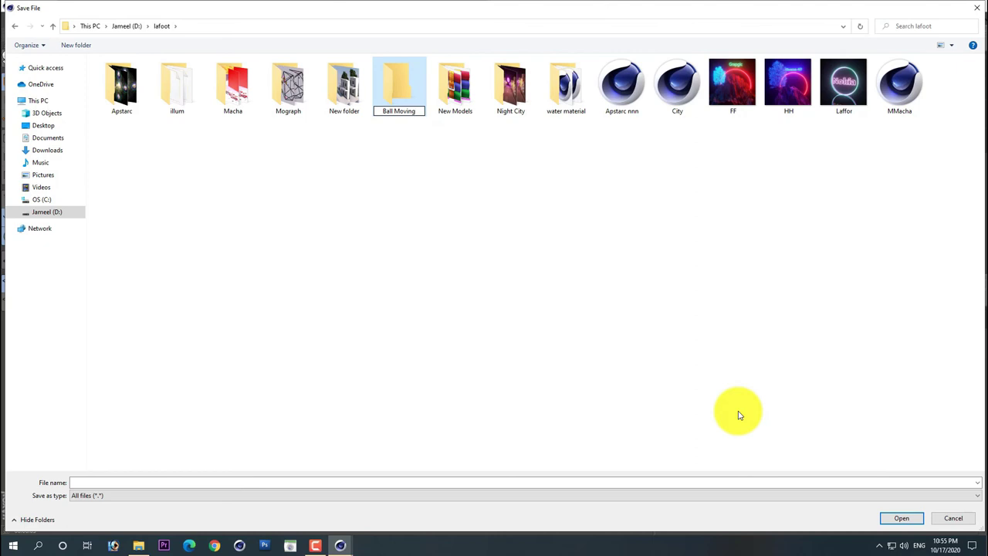
key("Return")
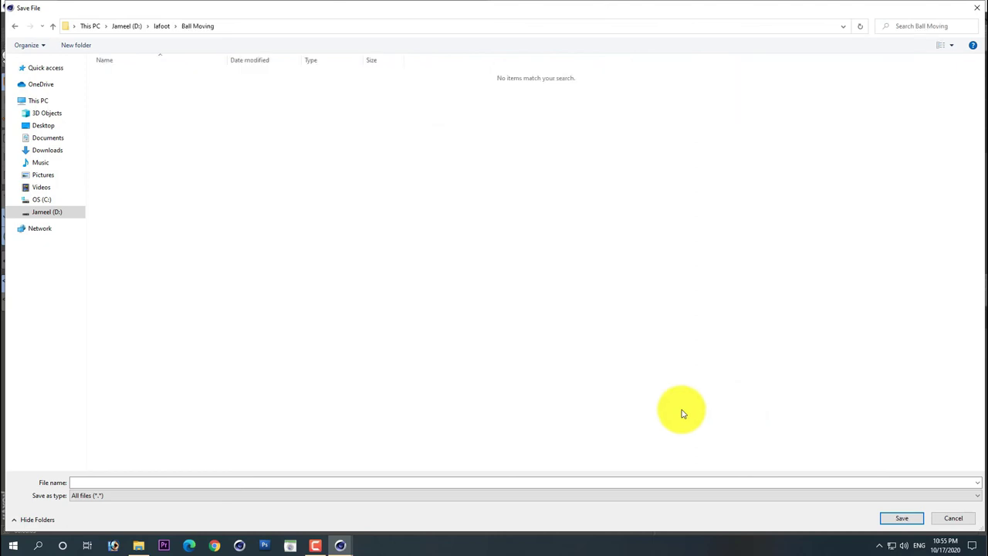
left_click(313, 485)
type("RRR01")
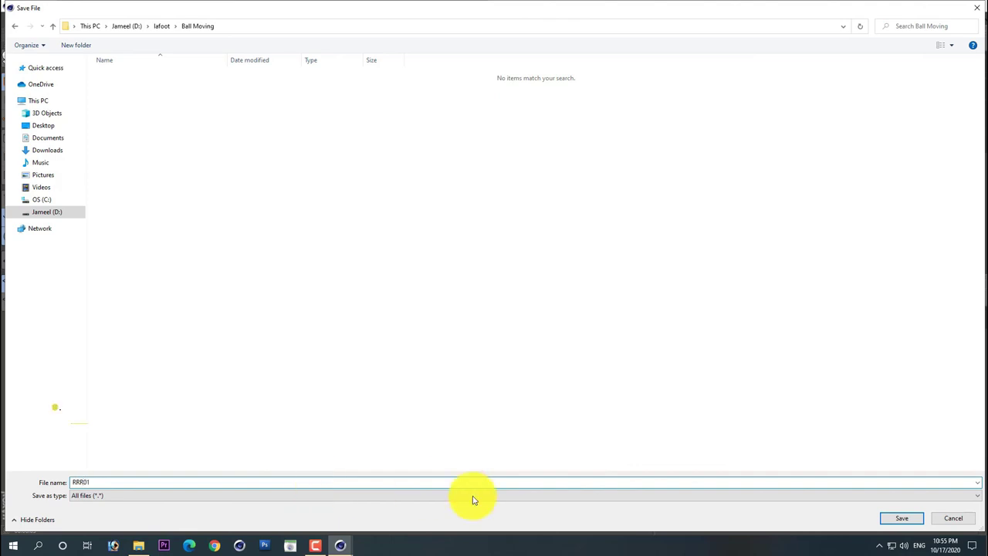
left_click(911, 521)
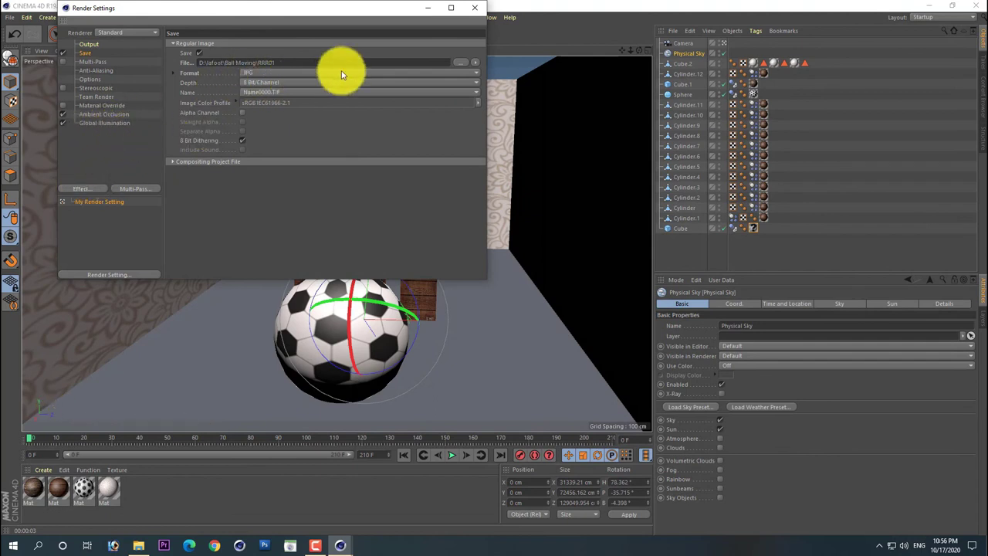
left_click(97, 70)
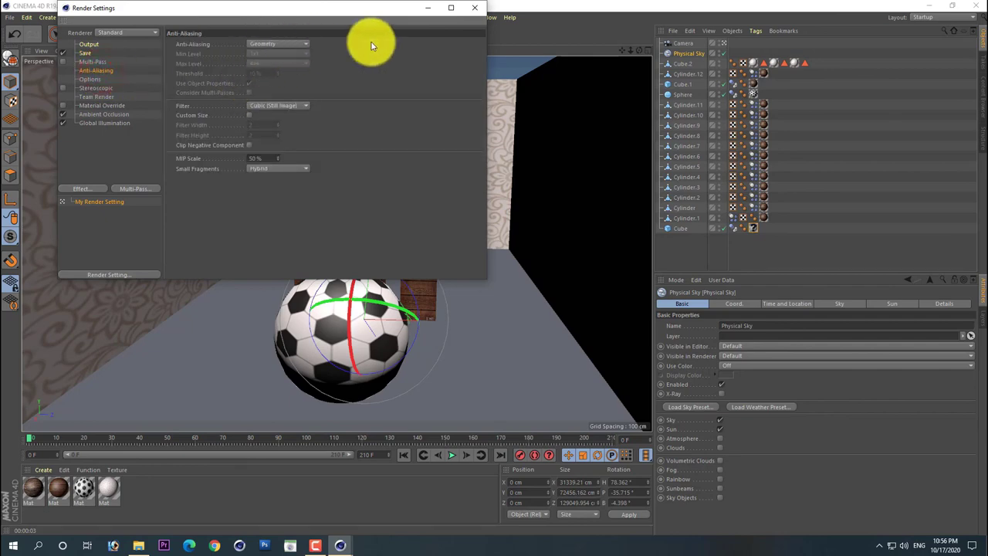
left_click(476, 9)
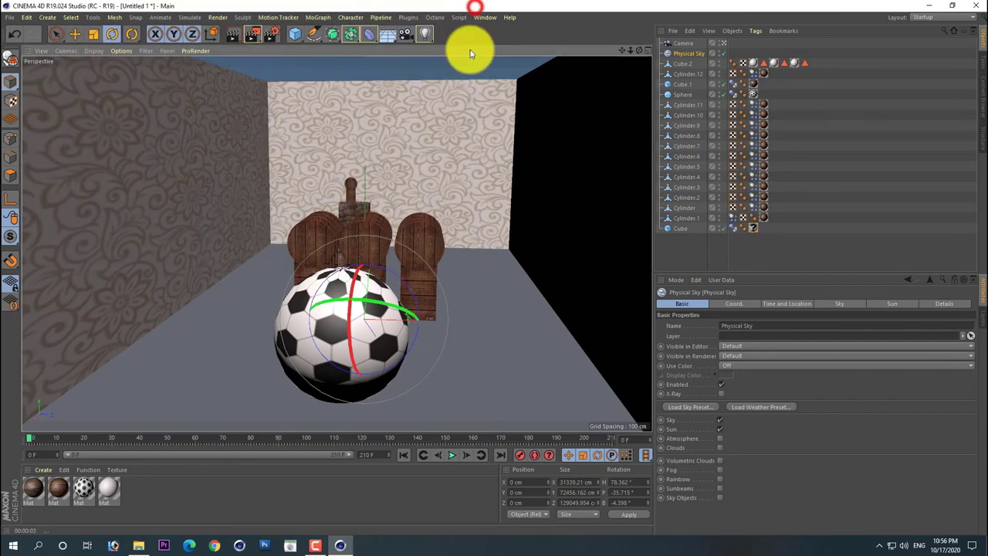
Step: Render the RRR01 animation to the Picture Viewer, overwriting old frames, with image filter saturation at 20%
left_click(251, 34)
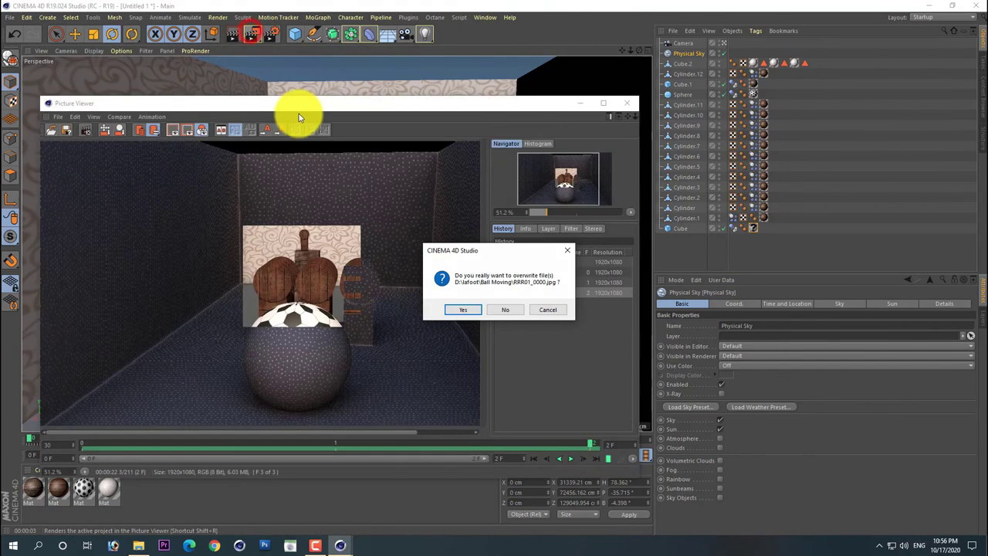
left_click(463, 309)
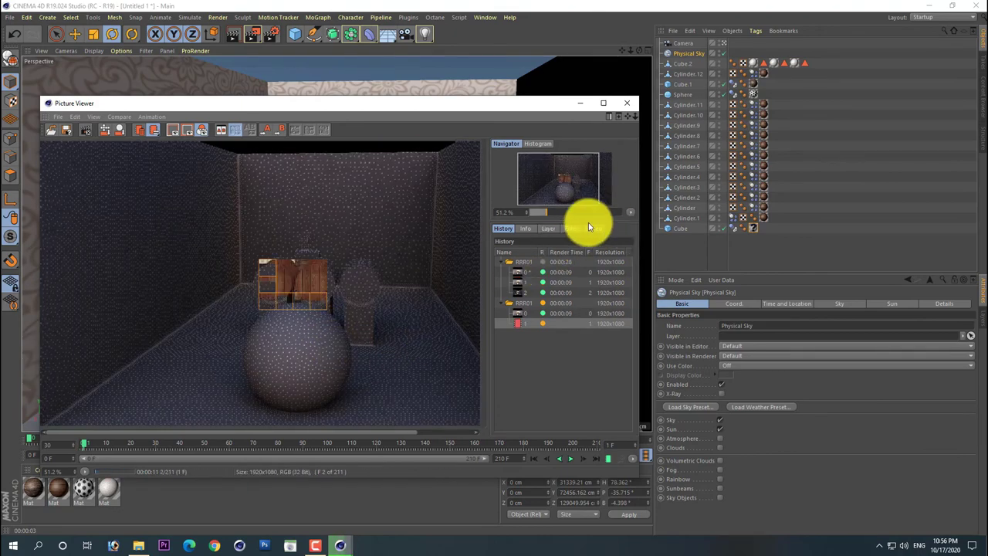
left_click(573, 229)
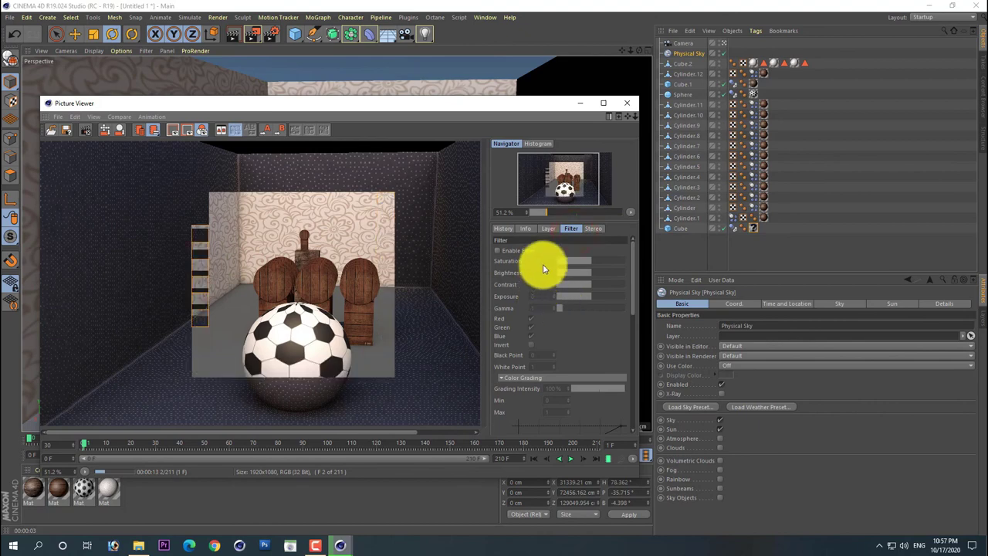
left_click(500, 250)
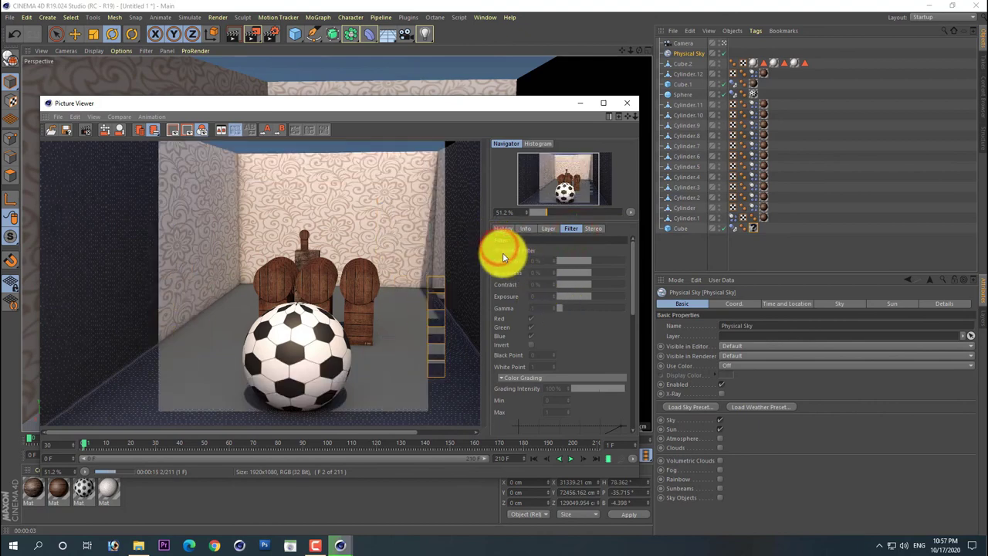
left_click(540, 259)
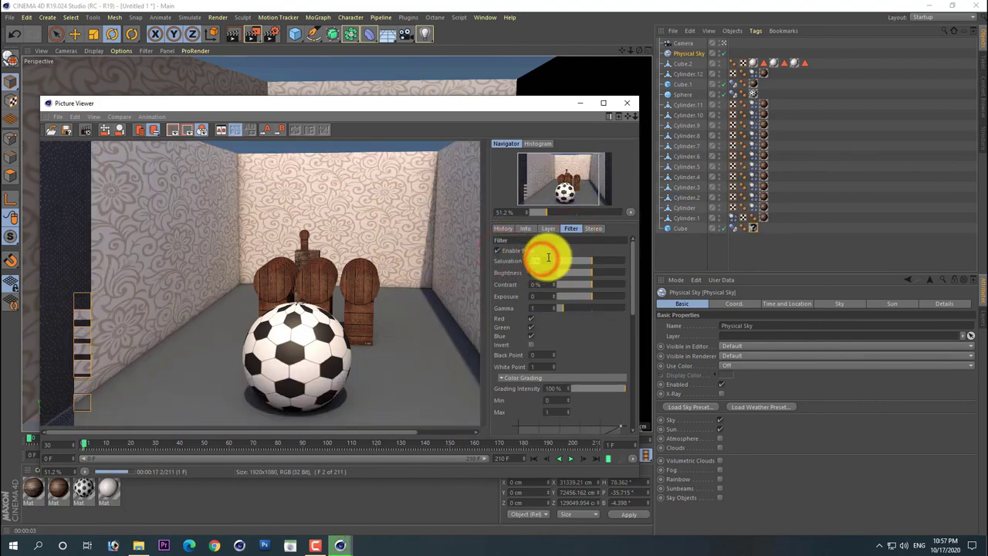
type("20")
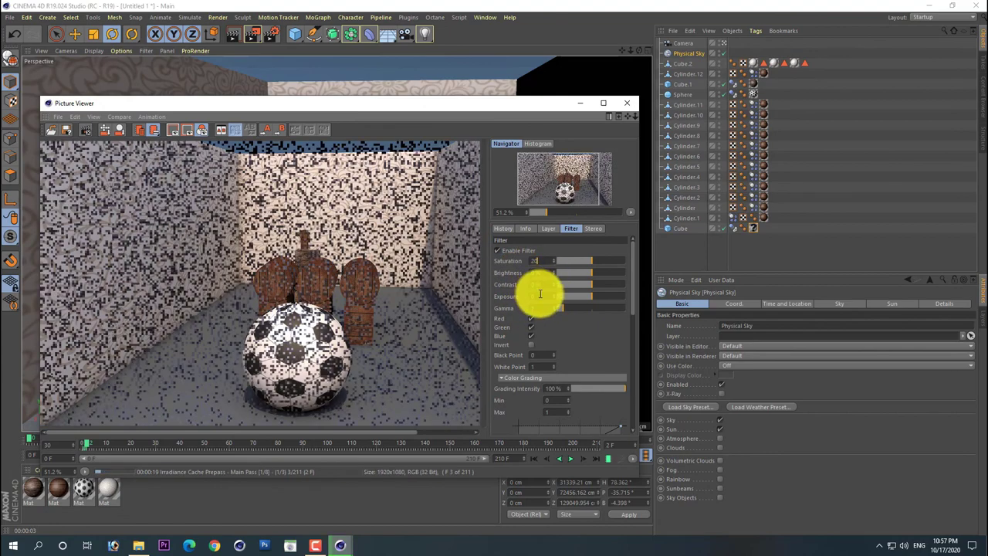
left_click(541, 280)
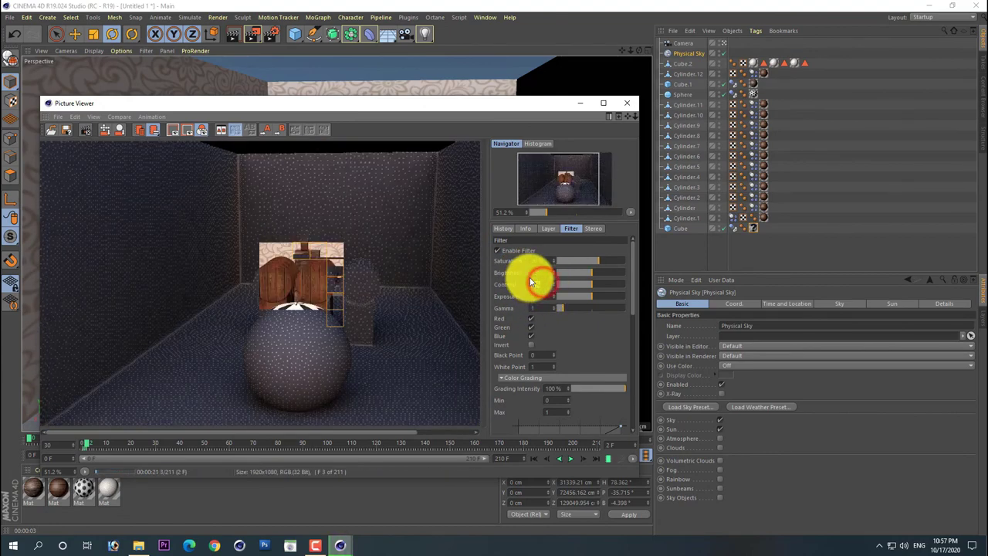